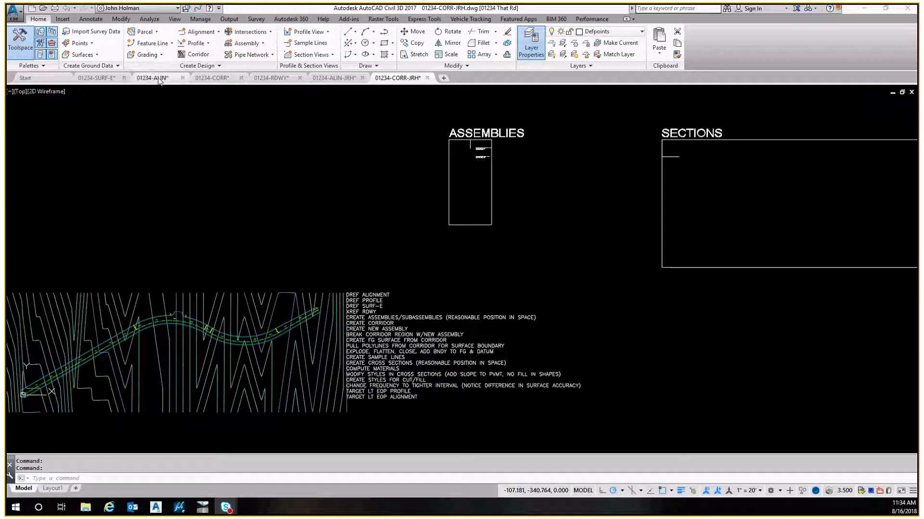
# Step: Examine the corridor drawing's roadway plan, the workflow checklist beside it, and the assemblies and sections areas
pyautogui.moveTo(159, 80)
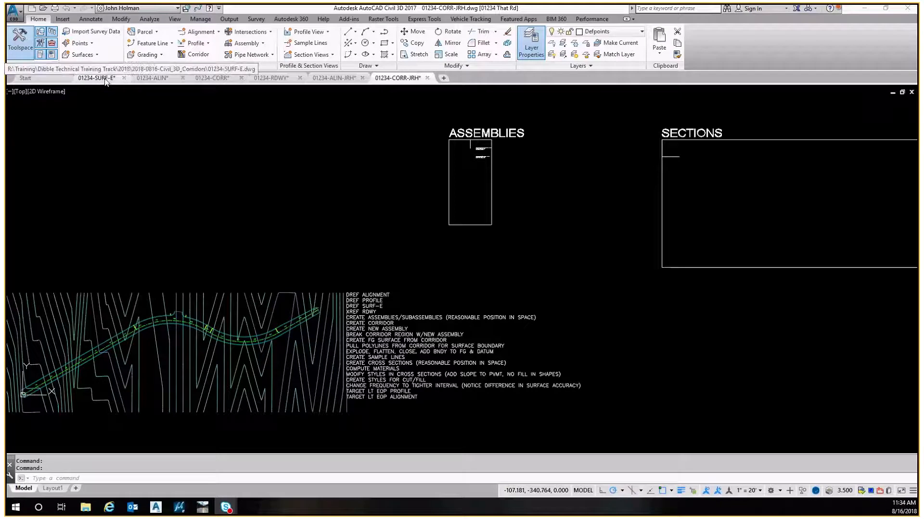
pyautogui.moveTo(105, 82)
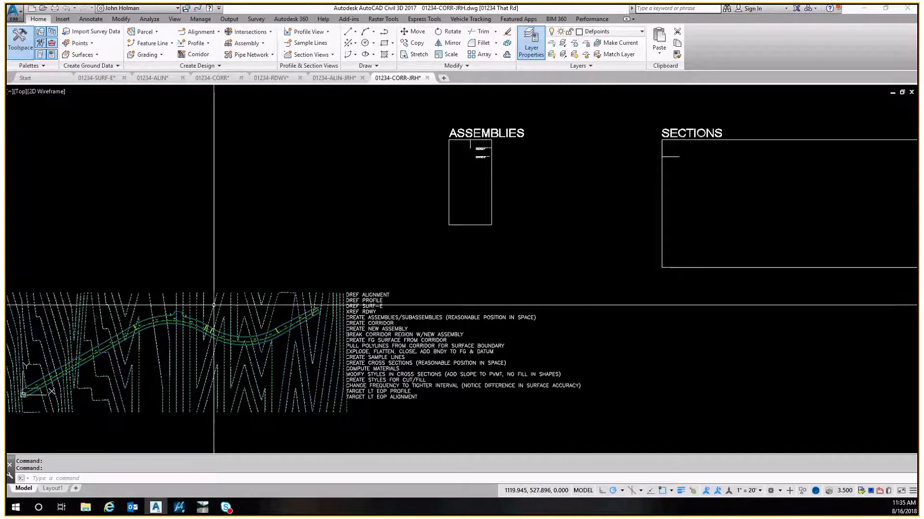
pyautogui.click(229, 295)
pyautogui.press('Escape')
pyautogui.scroll(-2, 381, 264)
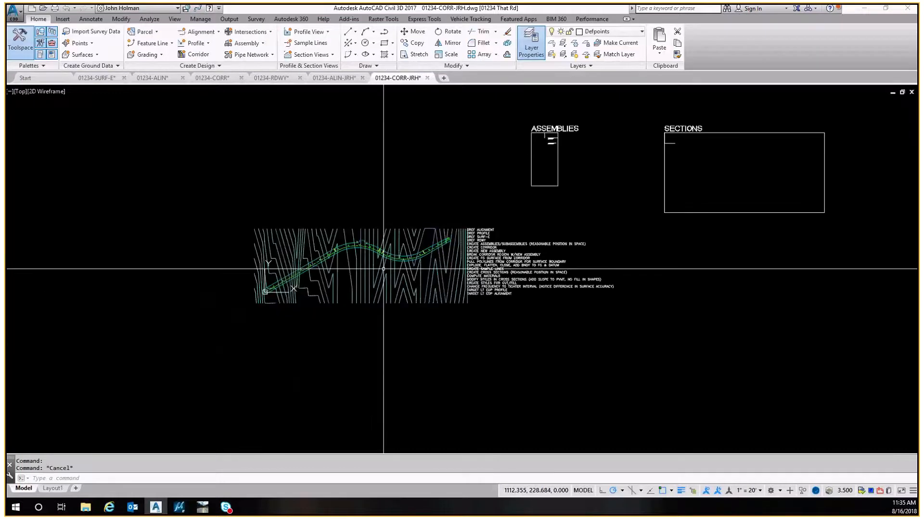
pyautogui.scroll(4, 415, 264)
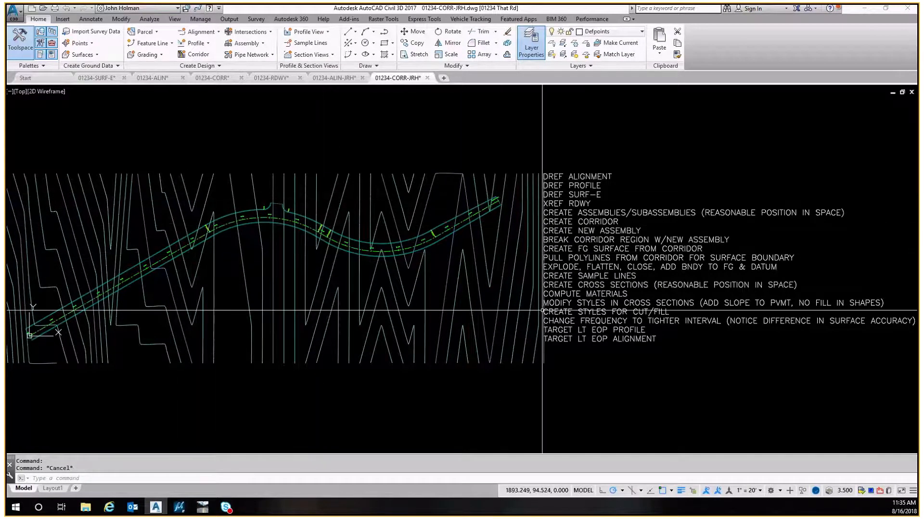
pyautogui.moveTo(262, 318); pyautogui.dragTo(266, 320, button='middle')
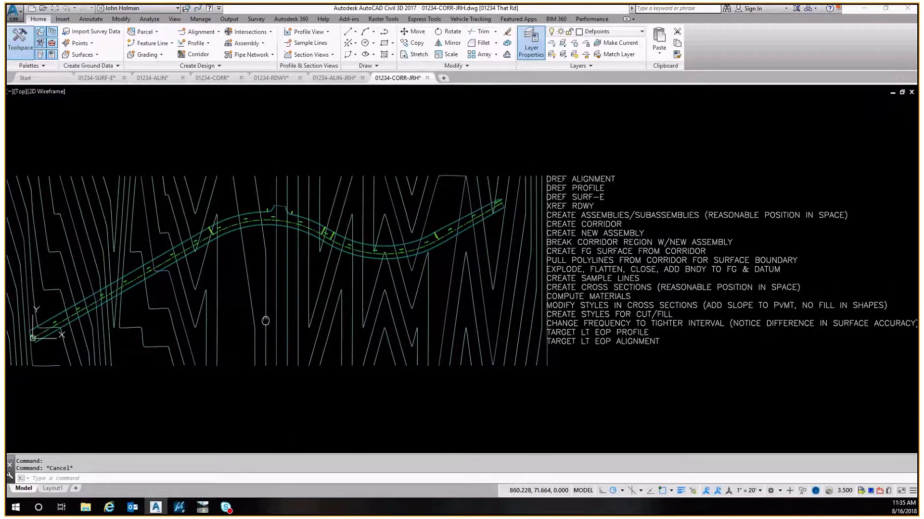
pyautogui.scroll(-2, 266, 321)
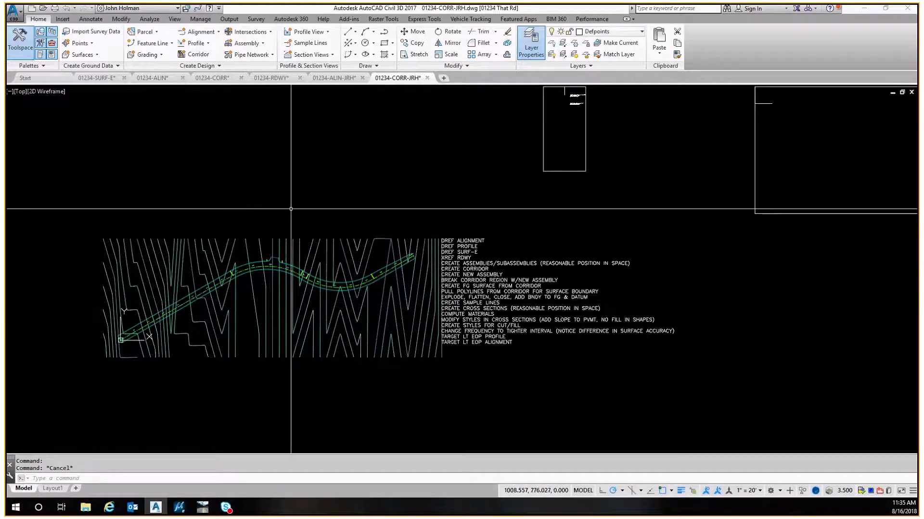
pyautogui.press('Escape')
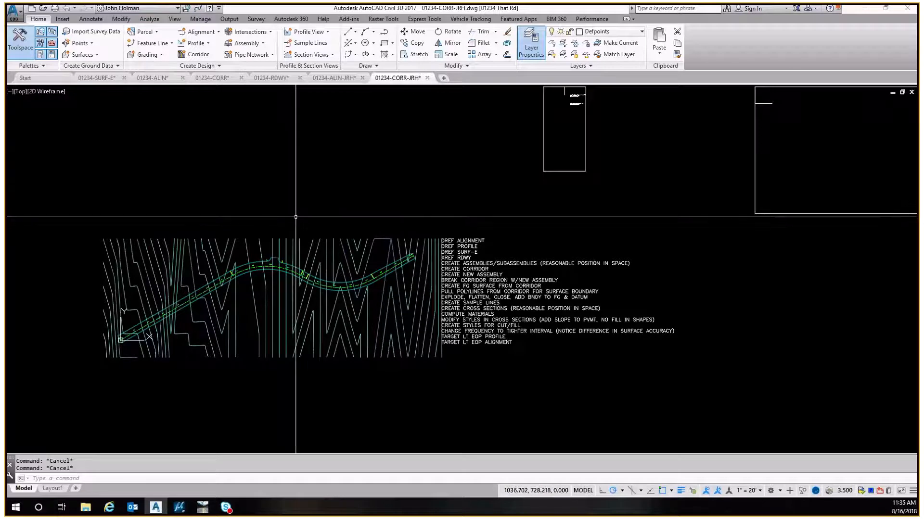
pyautogui.moveTo(290, 208); pyautogui.dragTo(260, 283, button='middle')
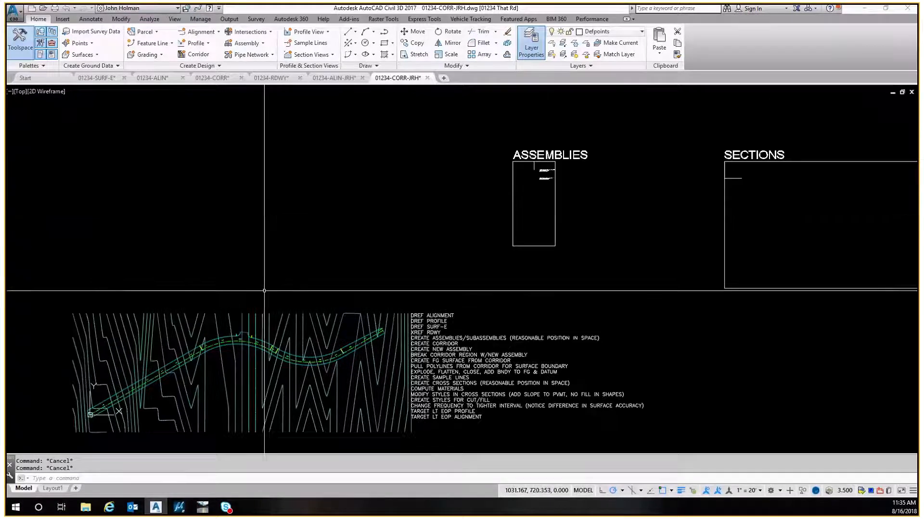
# Step: Look over the 01234-ALIN drawing, and bring up the model space of the 01234-SURF-E drawing
pyautogui.click(158, 82)
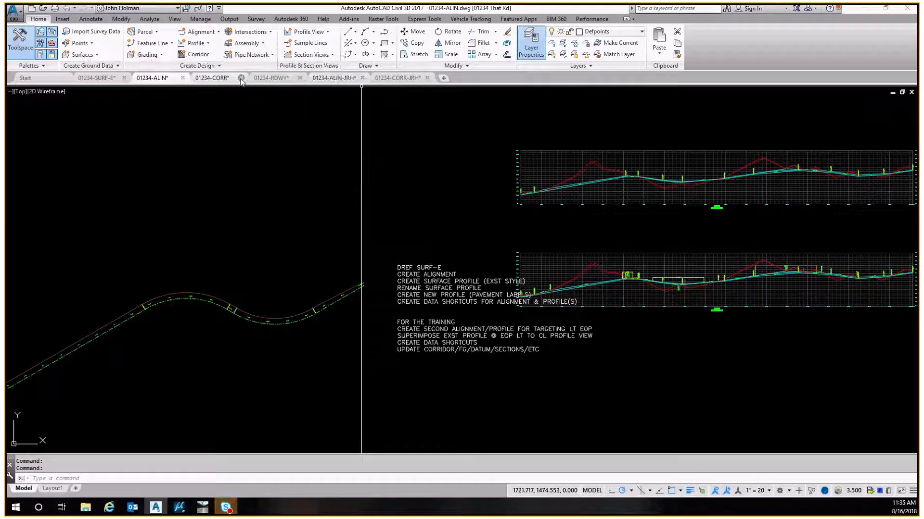
pyautogui.moveTo(215, 80)
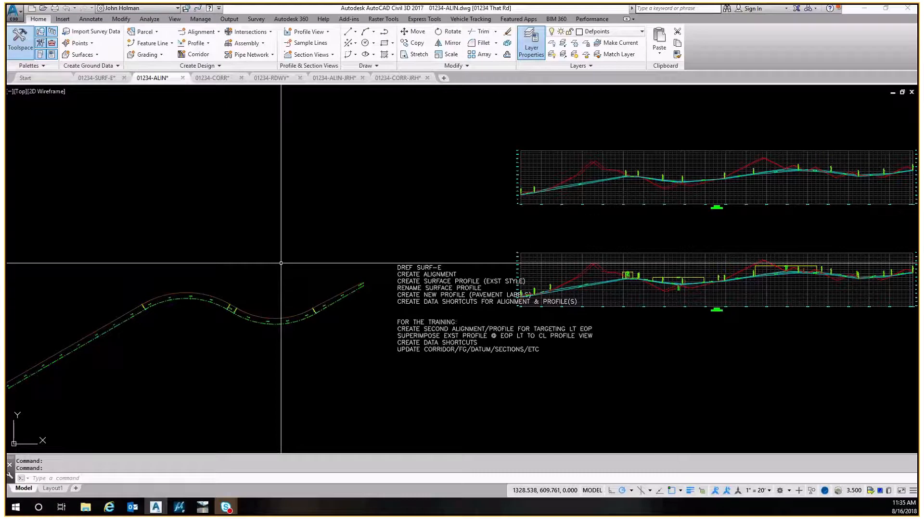
pyautogui.click(96, 78)
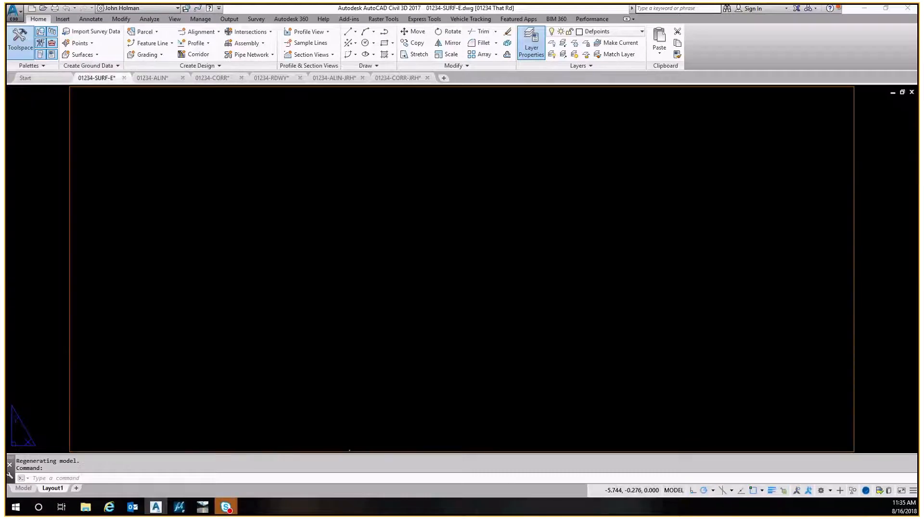
pyautogui.press('Escape')
pyautogui.click(24, 489)
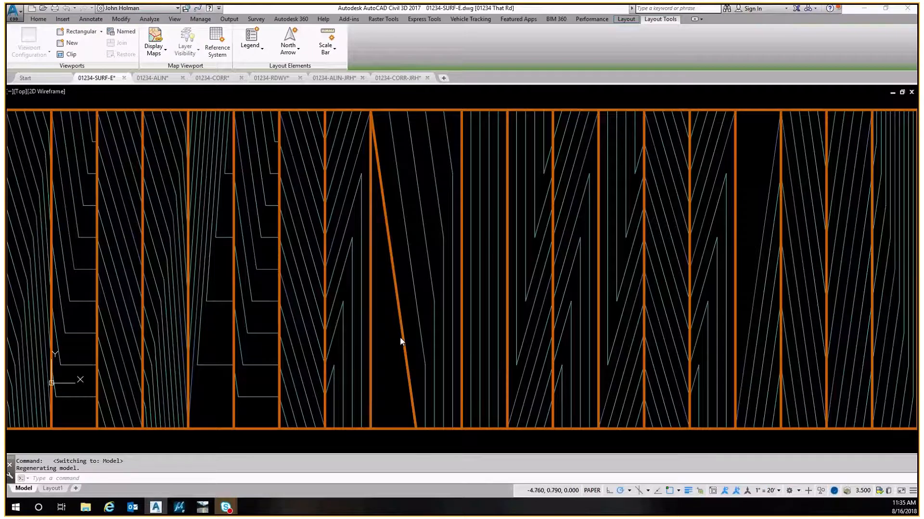
# Step: Inspect the surface contours in 01234-SURF-E and fit the view to the drawing extents
pyautogui.press('Escape')
pyautogui.scroll(-6, 386, 153)
pyautogui.press('Escape')
pyautogui.press('Escape')
pyautogui.moveTo(422, 135); pyautogui.dragTo(420, 170, button='middle')
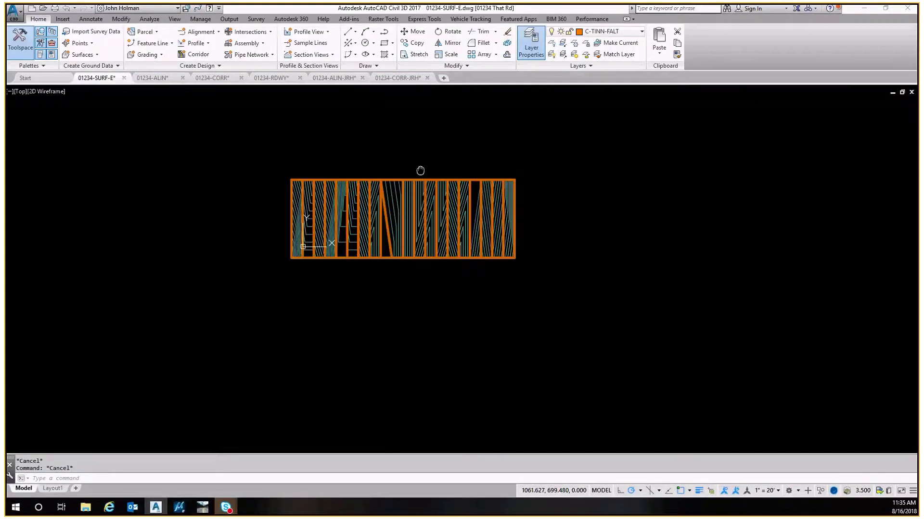
pyautogui.scroll(4, 406, 212)
pyautogui.scroll(2, 407, 211)
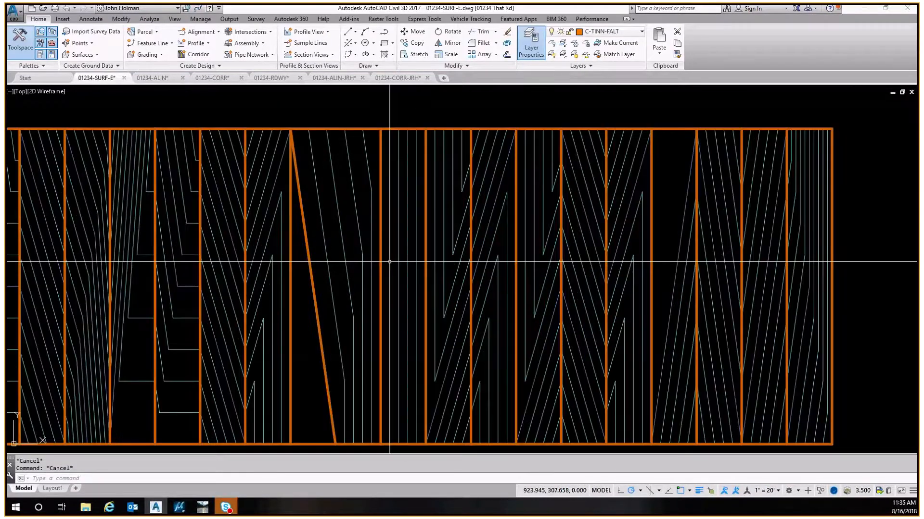
pyautogui.write('z')
pyautogui.press('Return')
pyautogui.write('e')
pyautogui.press('Return')
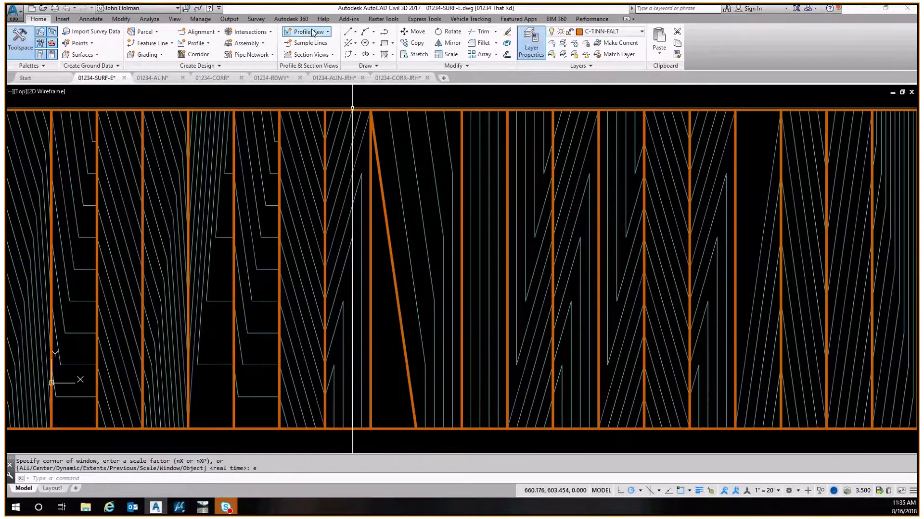
pyautogui.press('Escape')
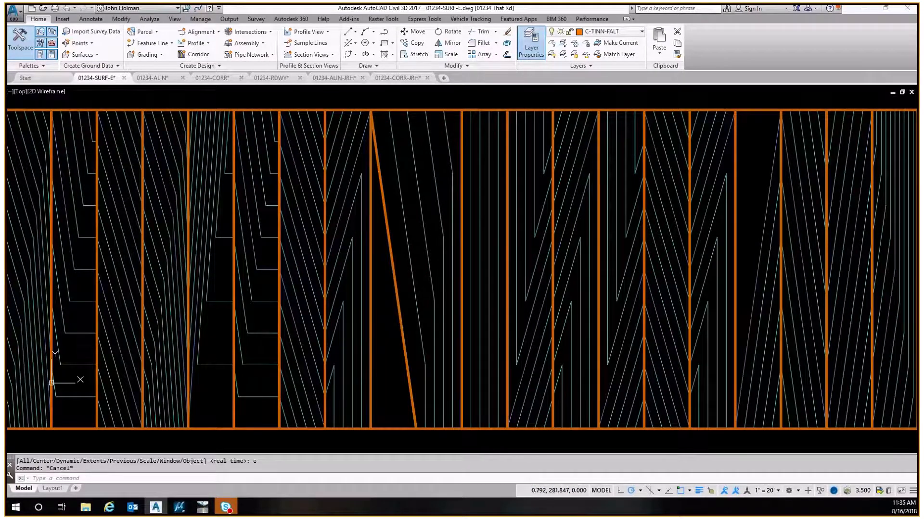
# Step: Review the Data Shortcuts commands and the project's surface shortcuts in Prospector, and close Toolspace
pyautogui.rightClick(133, 217)
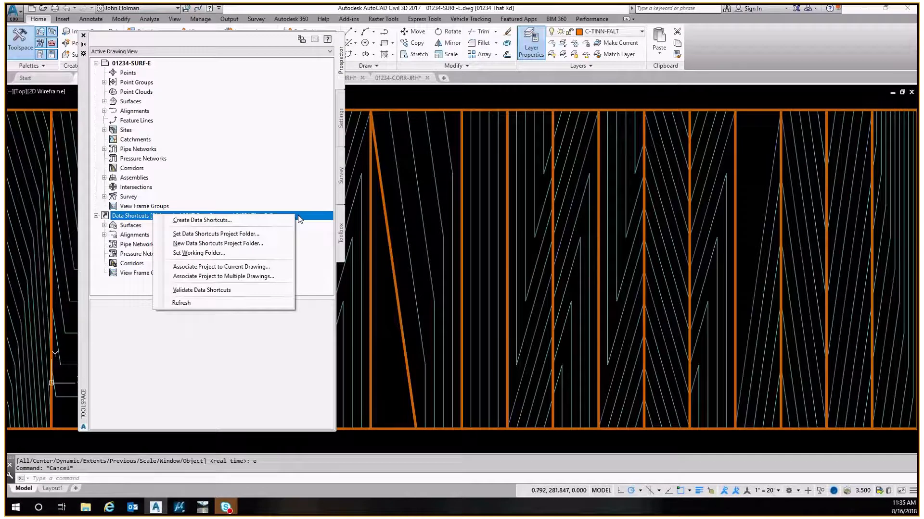
pyautogui.click(140, 219)
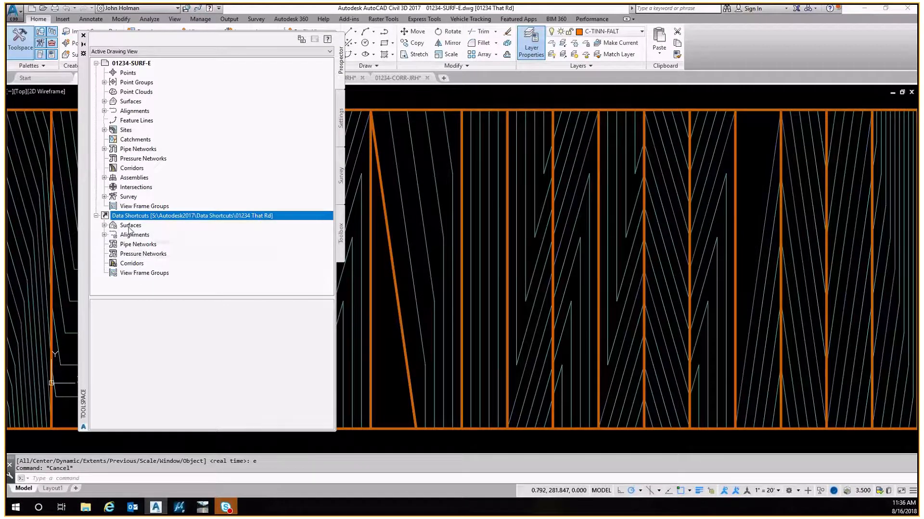
pyautogui.click(124, 227)
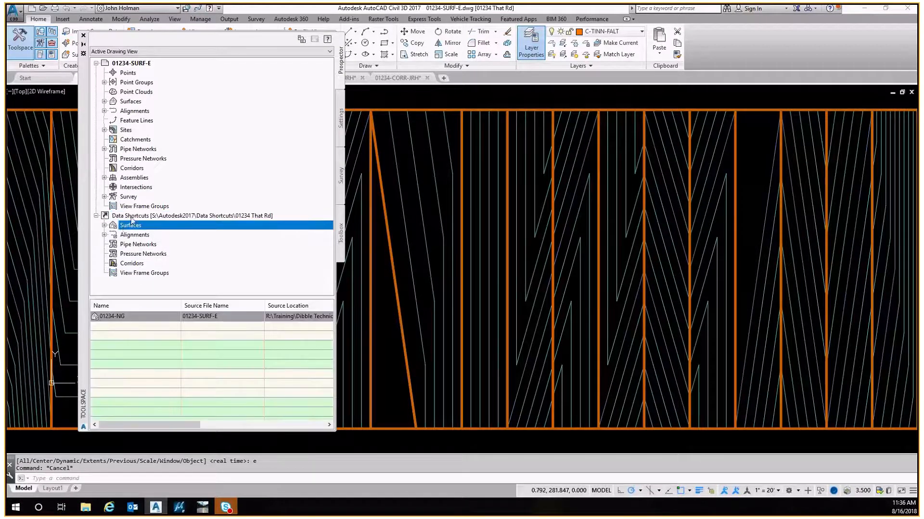
pyautogui.rightClick(132, 218)
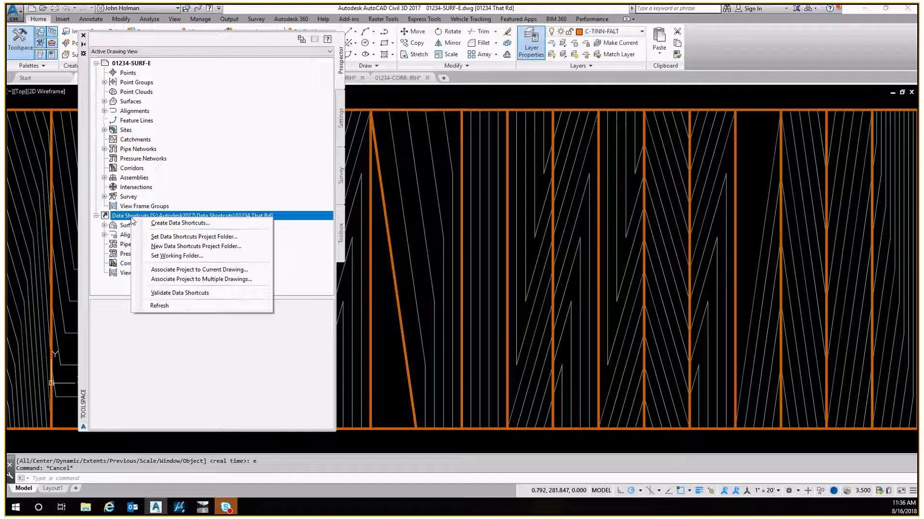
pyautogui.click(83, 36)
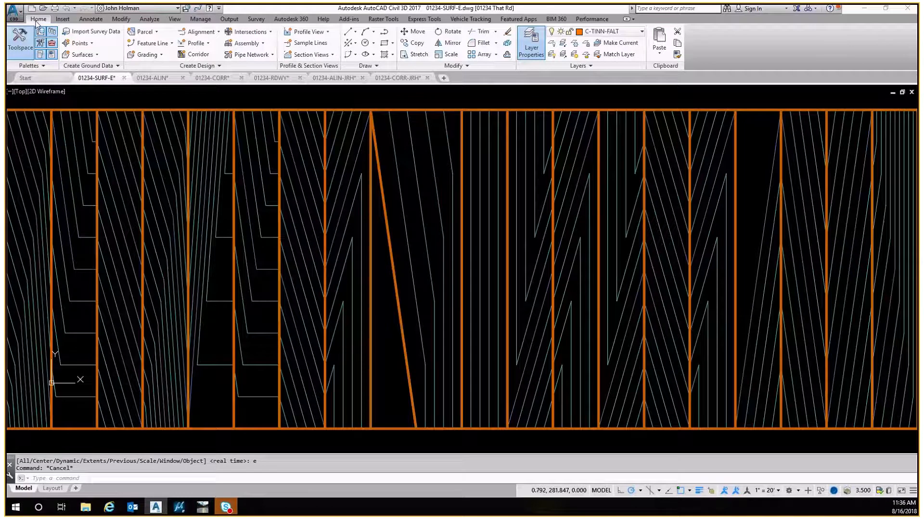
# Step: Reopen Toolspace and review the drawing and Data Shortcuts collections in Prospector and the object categories in Settings
pyautogui.click(20, 43)
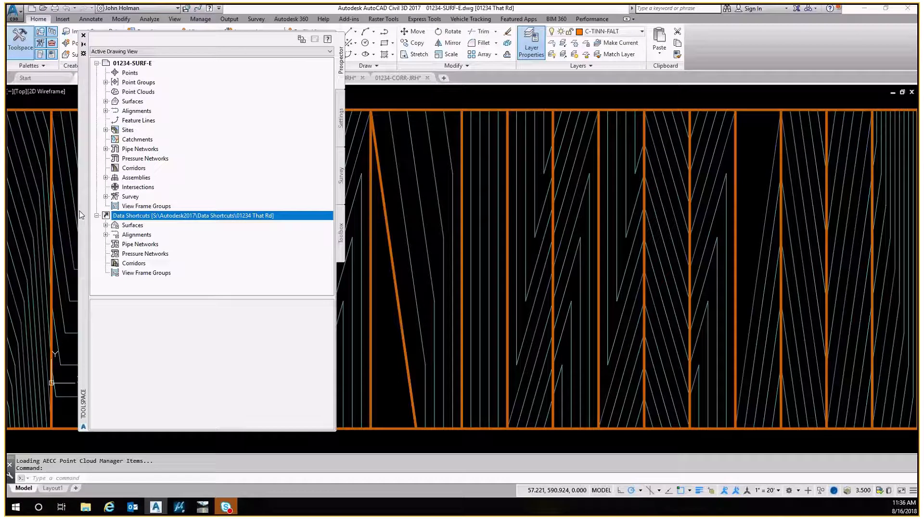
pyautogui.click(97, 216)
pyautogui.click(97, 63)
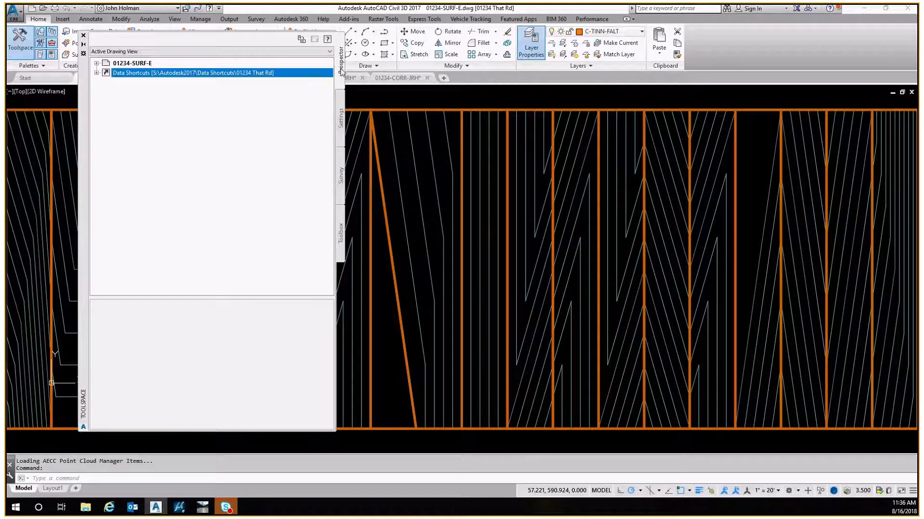
pyautogui.click(97, 73)
pyautogui.click(96, 63)
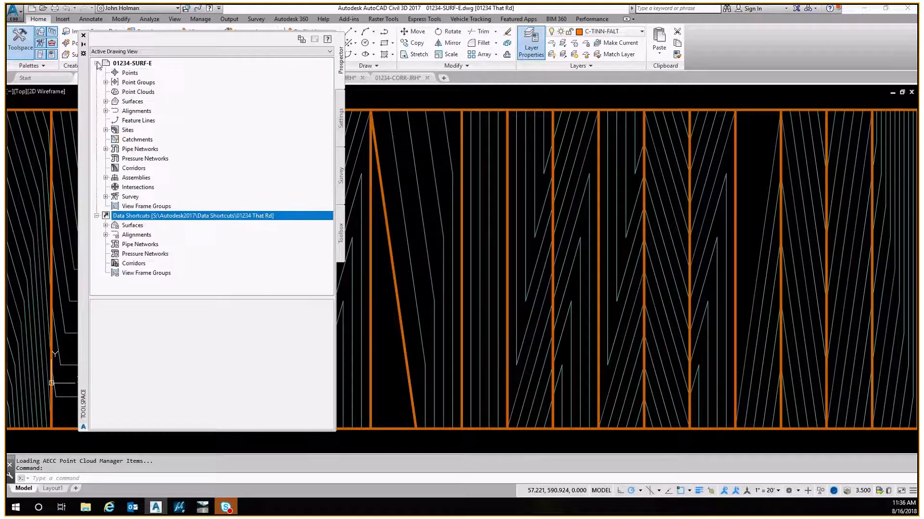
pyautogui.click(341, 117)
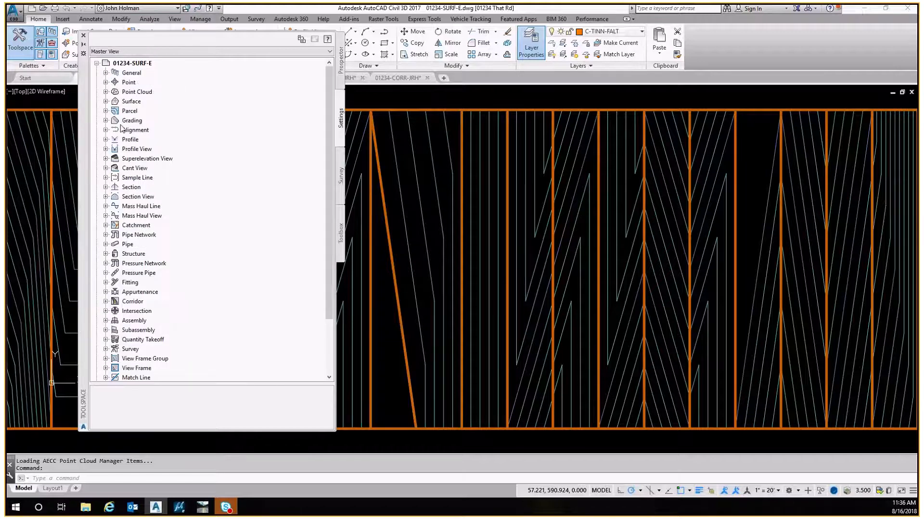
pyautogui.click(341, 68)
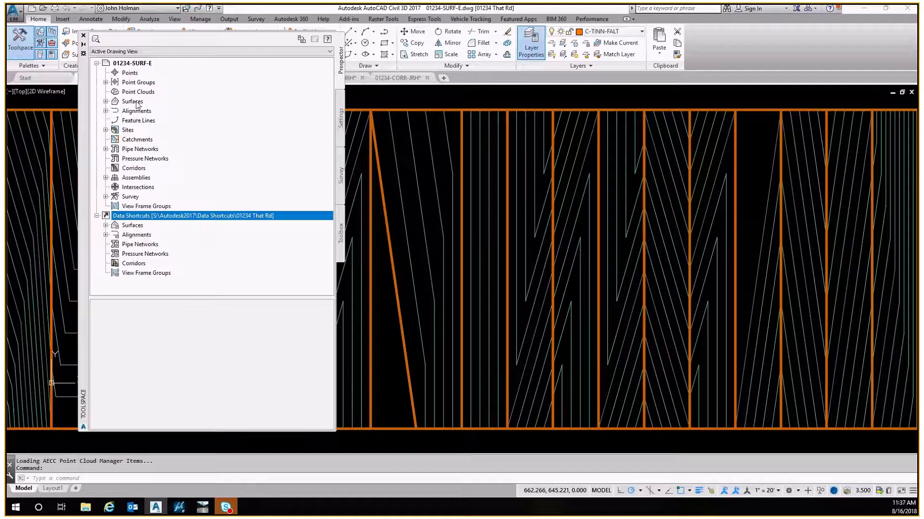
# Step: Keep Prospector on Active Drawing View, reposition Toolspace, and expand the drawing's surfaces to select 01234-NG
pyautogui.click(127, 51)
pyautogui.click(125, 66)
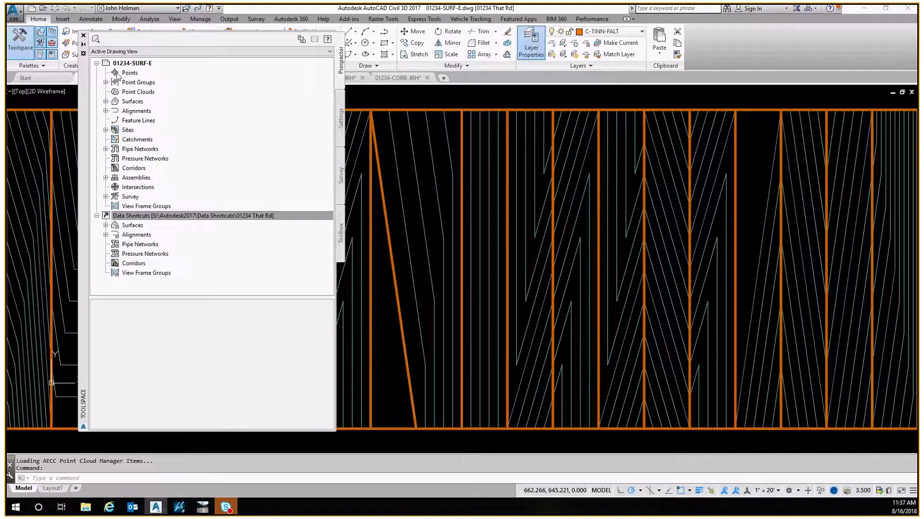
pyautogui.moveTo(87, 100)
pyautogui.mouseDown()
pyautogui.moveTo(201, 114)
pyautogui.moveTo(151, 104)
pyautogui.mouseUp()
pyautogui.click(196, 67)
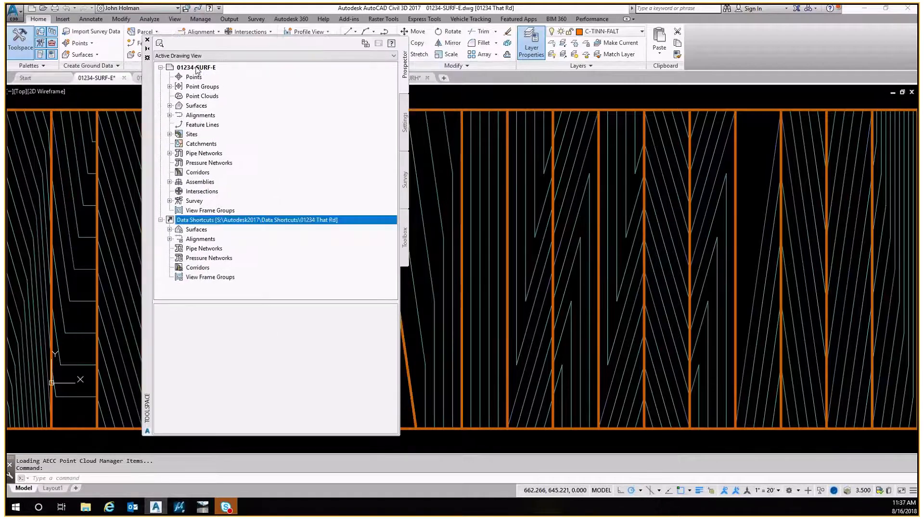
pyautogui.doubleClick(197, 106)
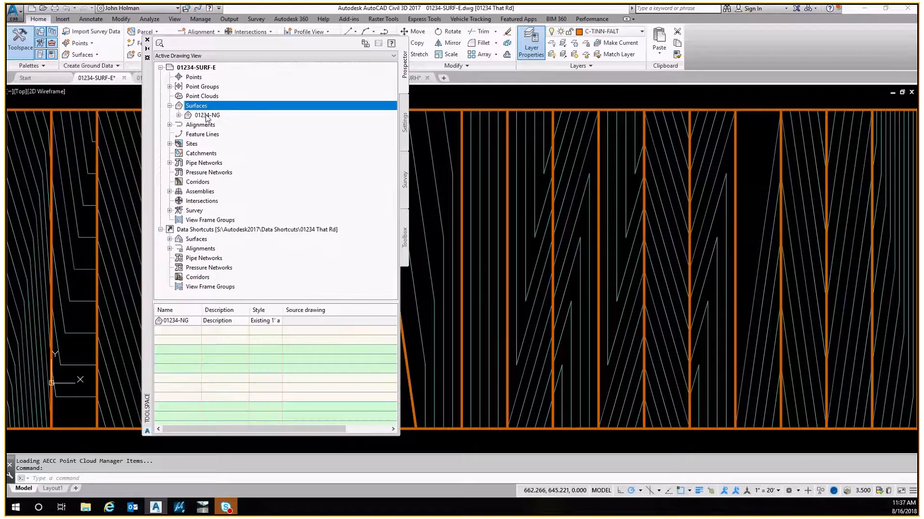
pyautogui.click(206, 115)
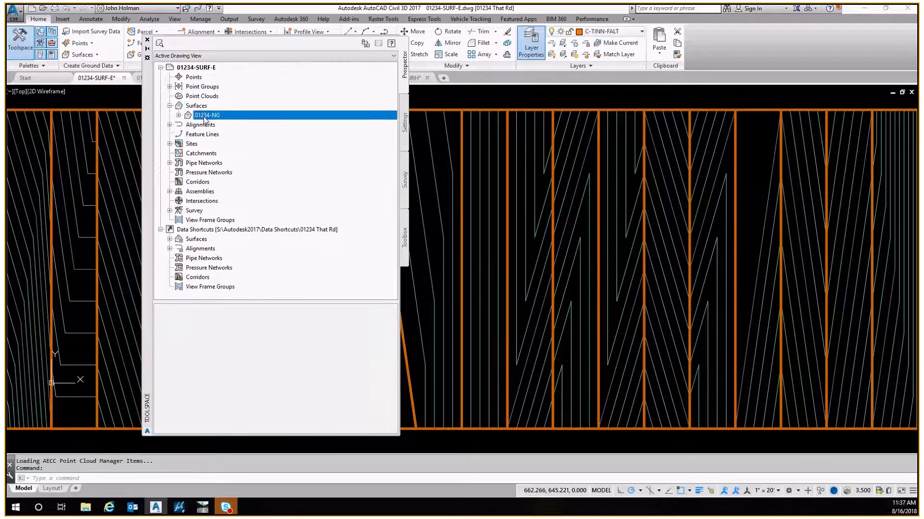
# Step: Run Create Data Shortcuts for the 01234 That Rd project, check the entry for surface 01234-NG, and accept the dialog
pyautogui.click(184, 242)
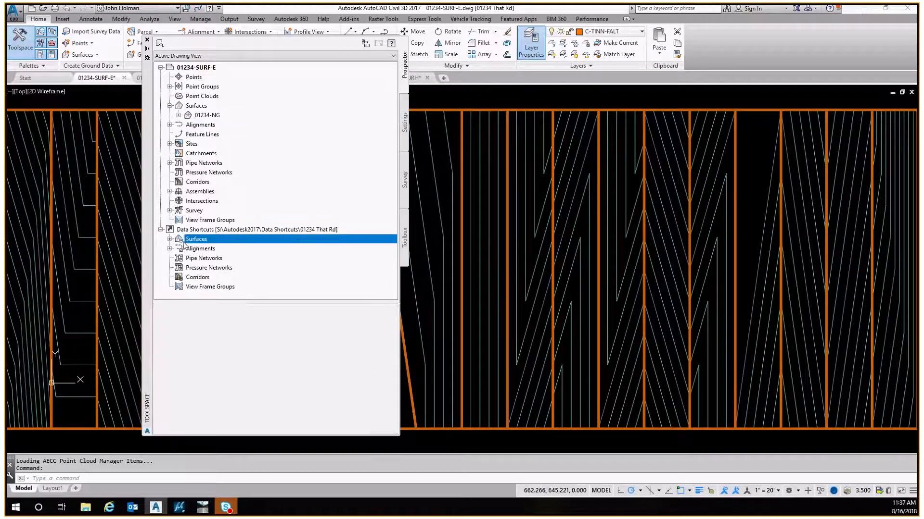
pyautogui.rightClick(224, 230)
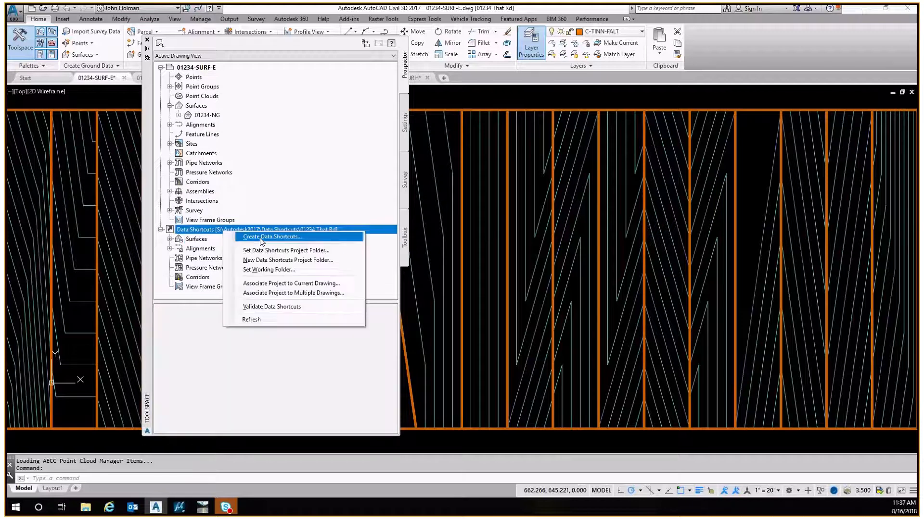
pyautogui.click(260, 239)
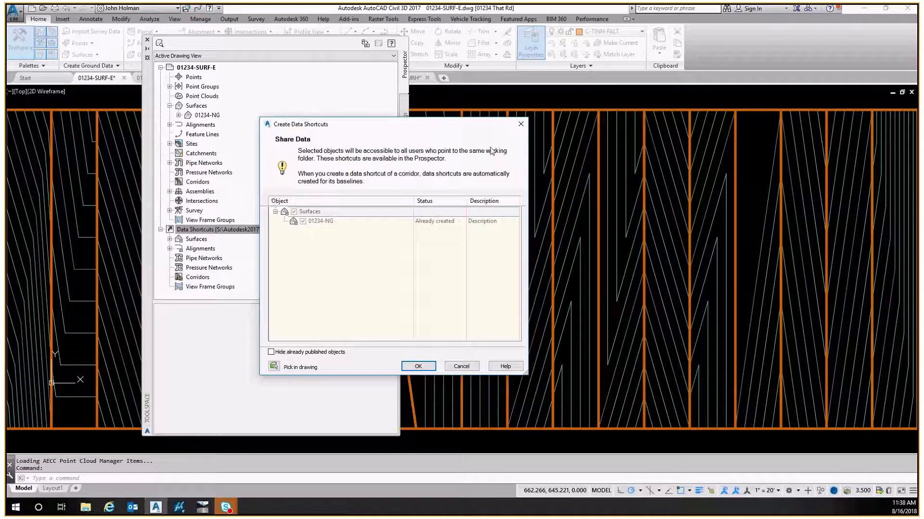
pyautogui.press('Return')
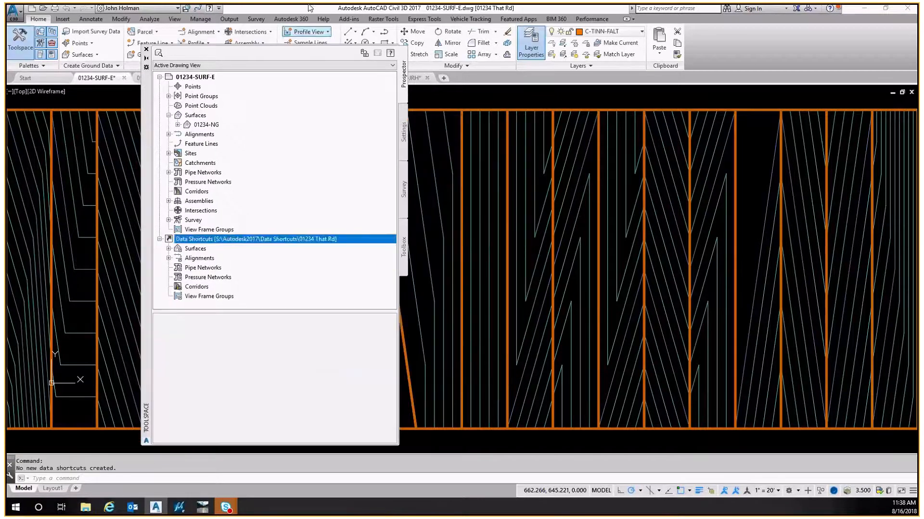
pyautogui.moveTo(265, 13)
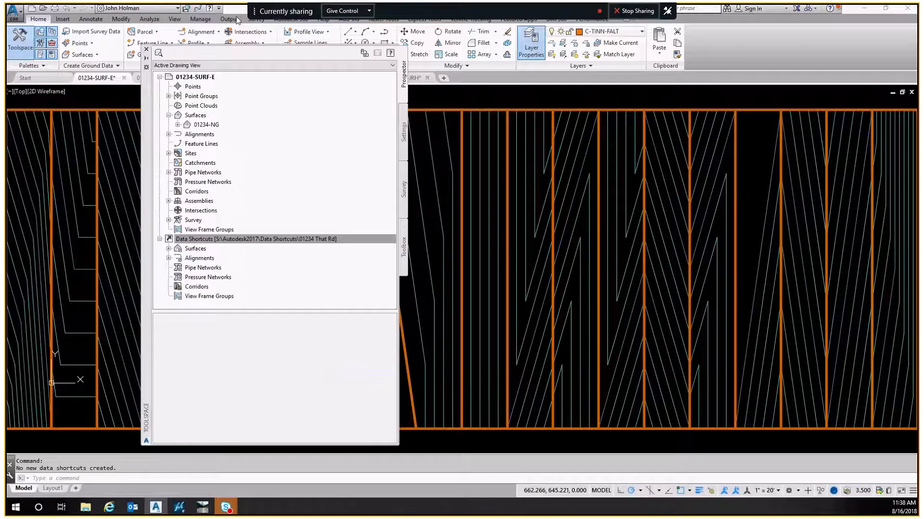
# Step: Move Toolspace aside, switch to File Explorer, and locate Data Shortcuts.mp4 in the Resource drive's Videos\CAD Videos folder
pyautogui.moveTo(149, 110); pyautogui.dragTo(299, 116)
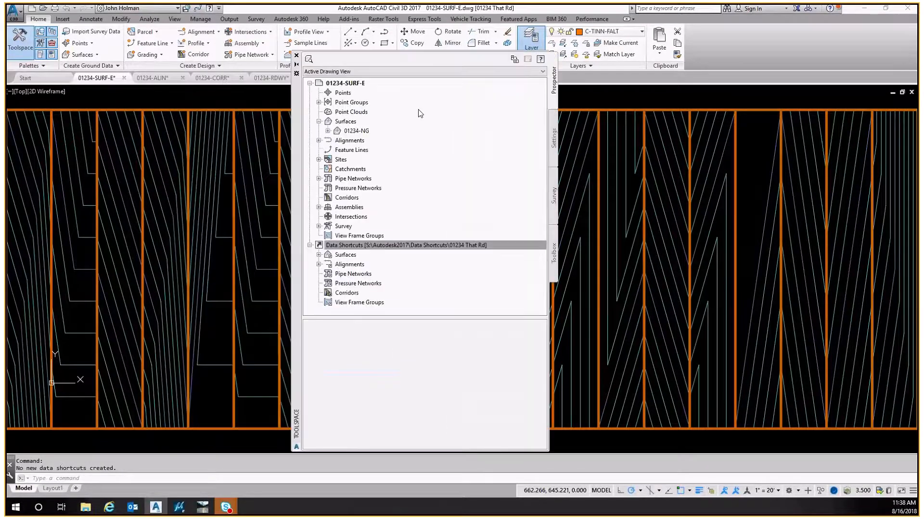
pyautogui.moveTo(417, 109); pyautogui.dragTo(636, 110)
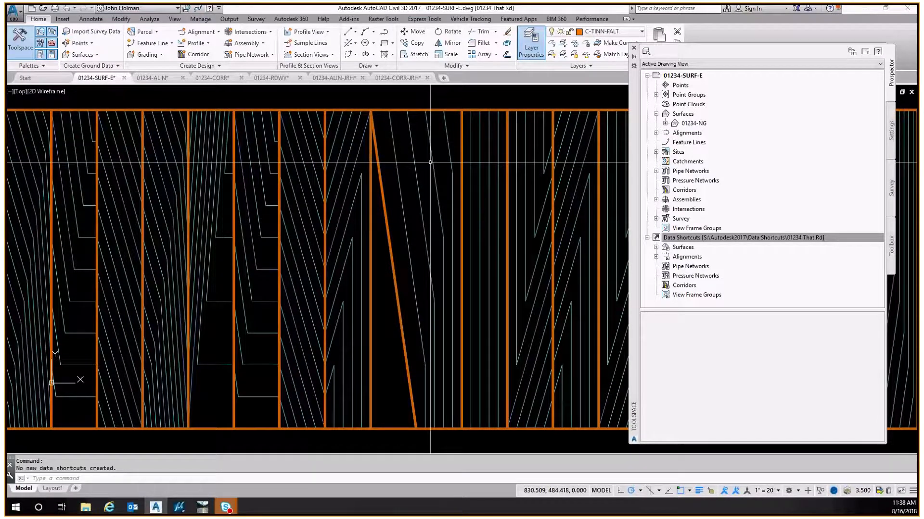
pyautogui.click(86, 507)
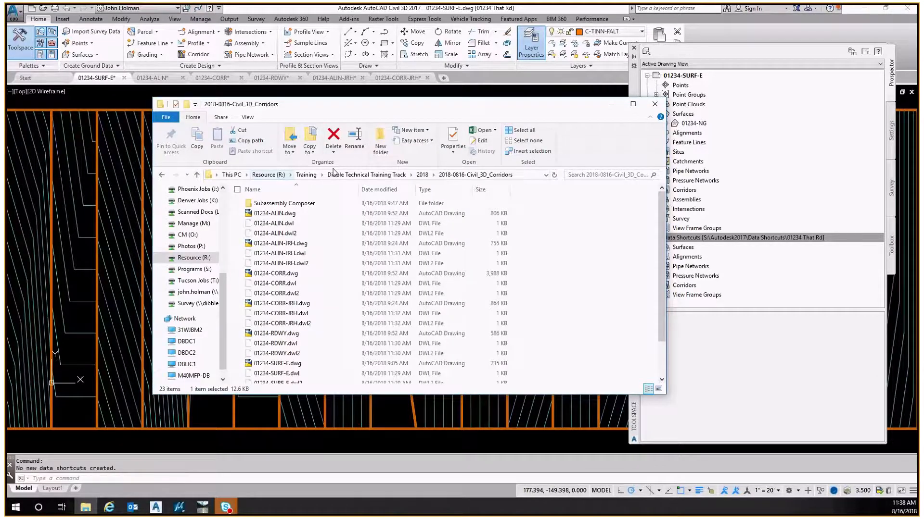
pyautogui.click(306, 175)
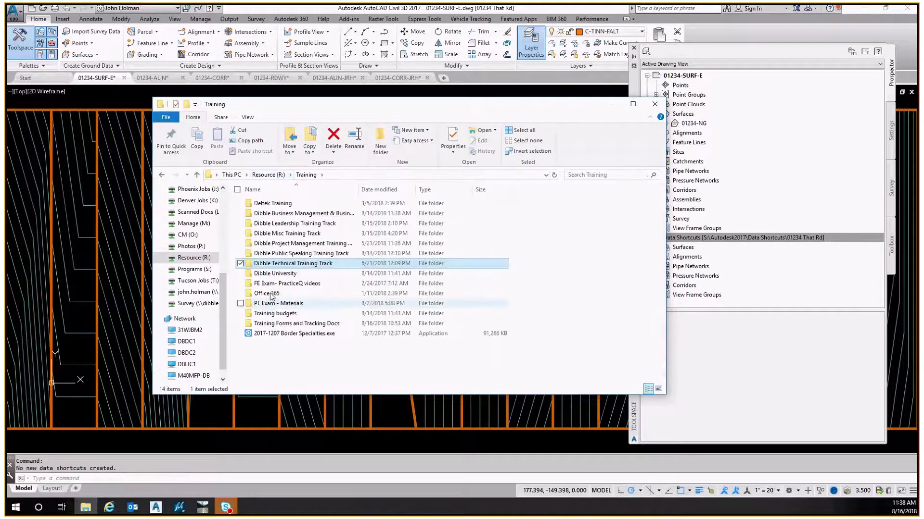
pyautogui.click(274, 176)
pyautogui.doubleClick(265, 334)
pyautogui.doubleClick(269, 215)
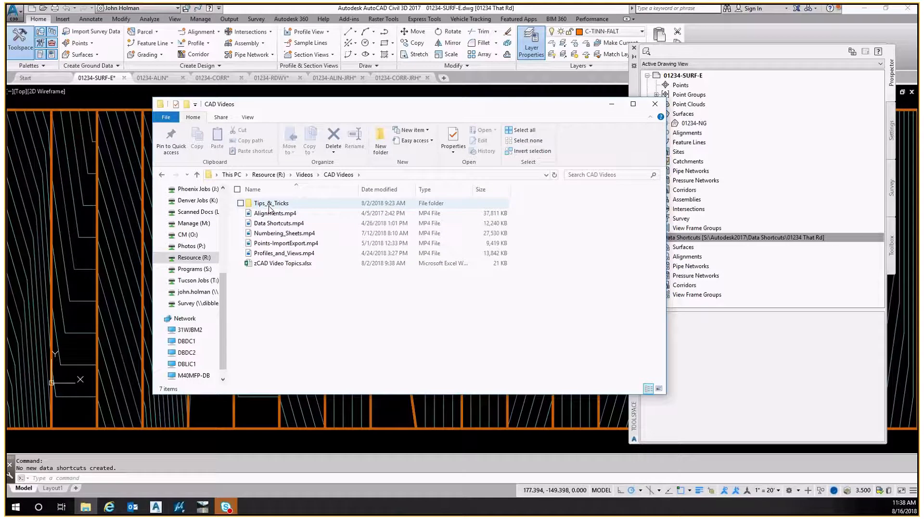
pyautogui.click(284, 224)
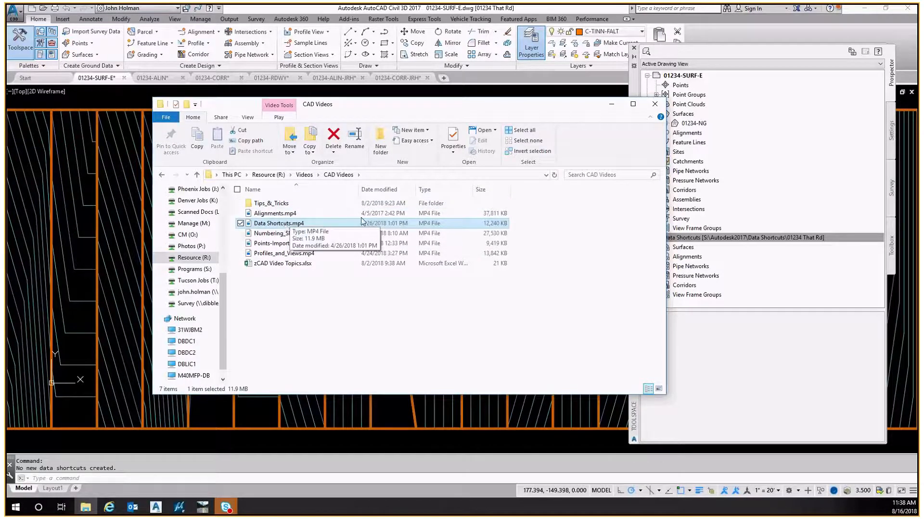
pyautogui.click(616, 106)
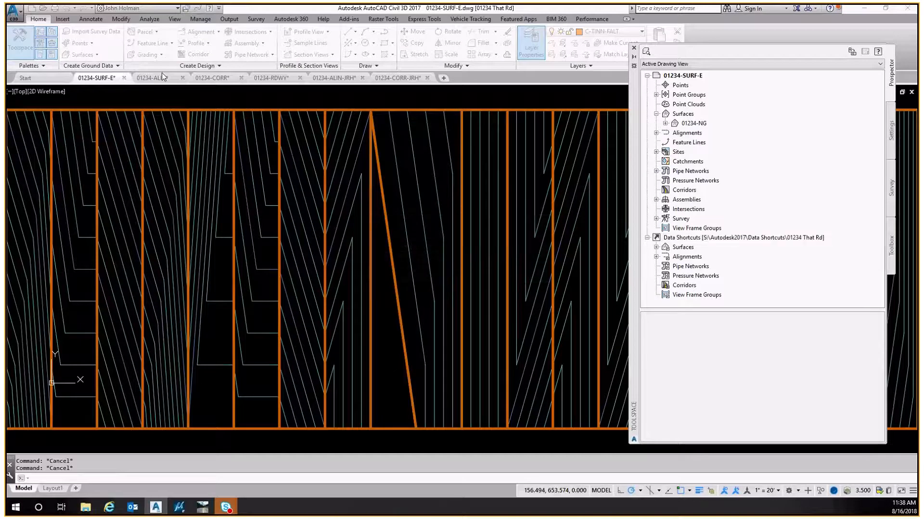
# Step: Close the 01234-SURF-E drawing and examine the workflow notes beside the alignment in 01234-ALIN
pyautogui.click(125, 78)
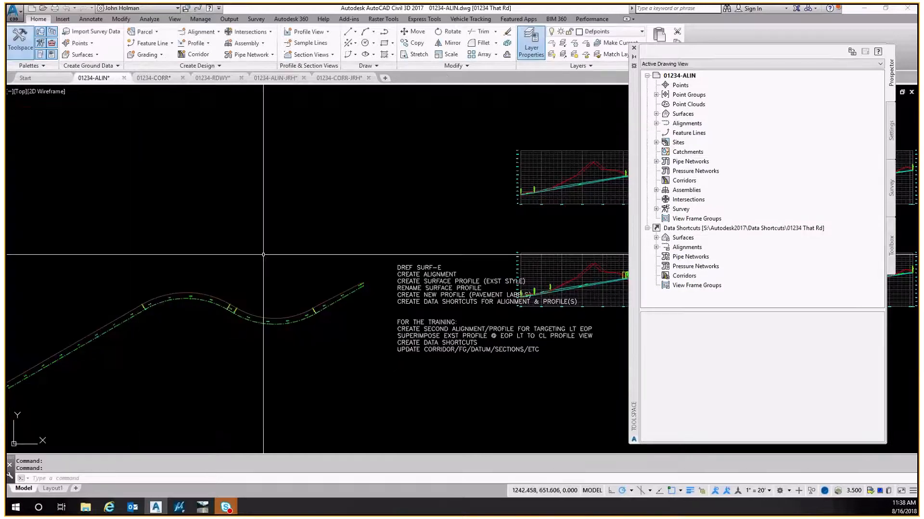
pyautogui.moveTo(411, 275); pyautogui.dragTo(295, 244, button='middle')
pyautogui.moveTo(353, 253); pyautogui.dragTo(262, 264, button='middle')
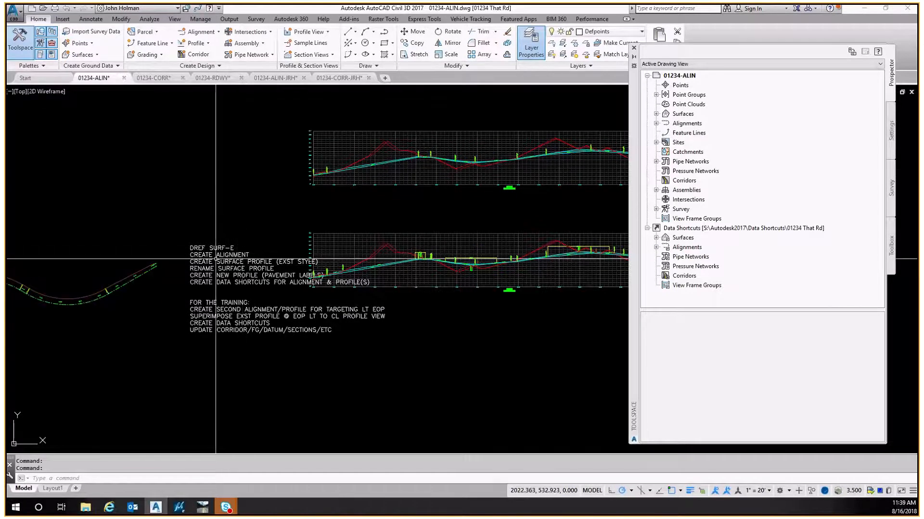
pyautogui.scroll(6, 188, 275)
pyautogui.scroll(-2, 284, 281)
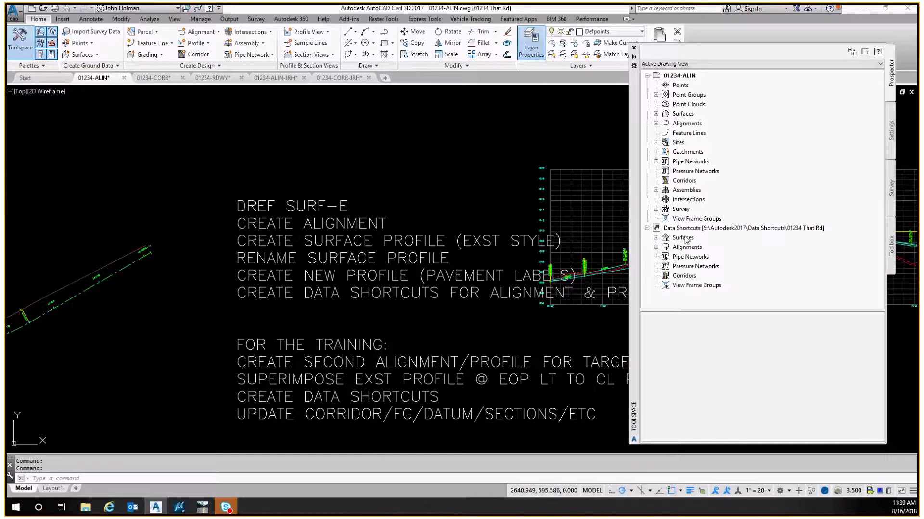
# Step: Expand the surfaces of 01234-ALIN, review the Surface Properties of the referenced surface 01234-NG, and dismiss the dialog
pyautogui.click(656, 114)
pyautogui.rightClick(710, 123)
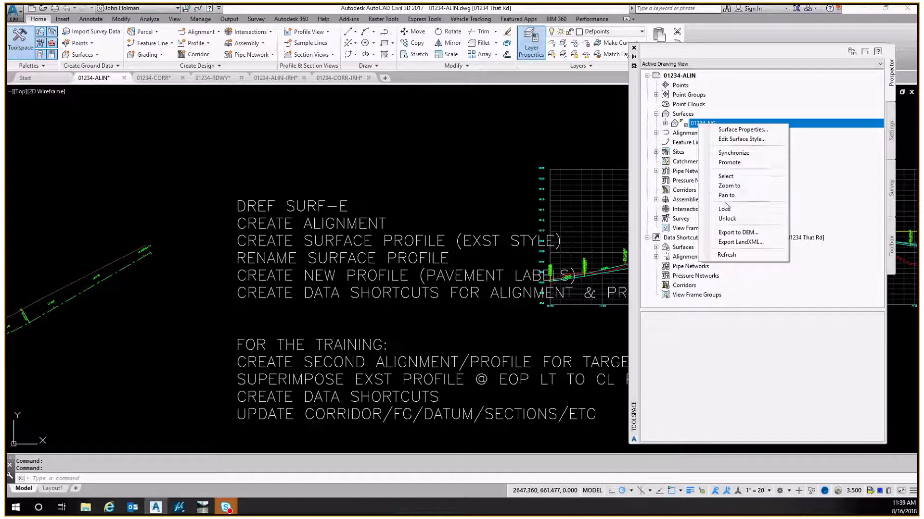
pyautogui.click(734, 130)
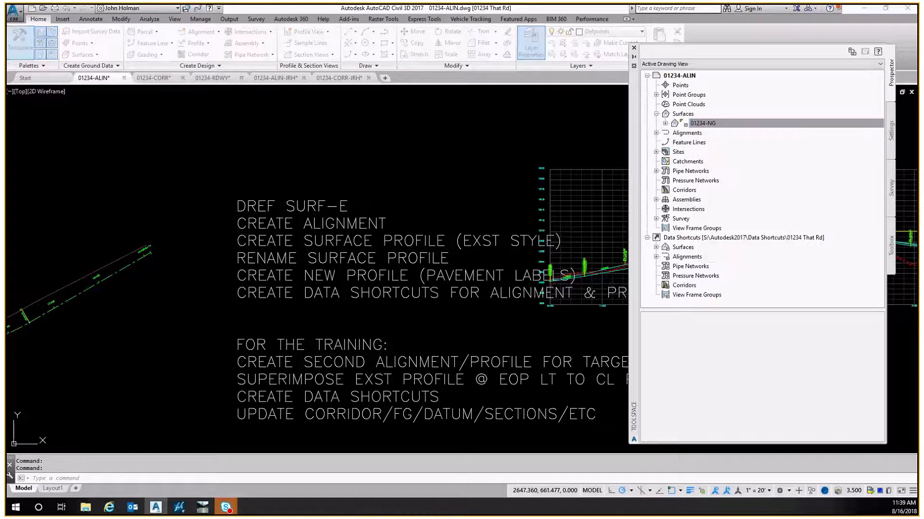
pyautogui.moveTo(209, 143); pyautogui.dragTo(320, 131)
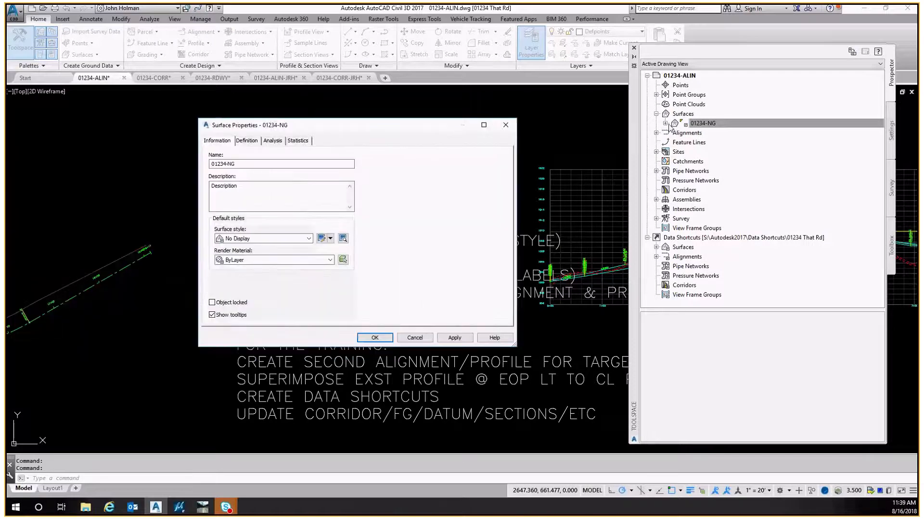
pyautogui.press('Escape')
# Step: Select the referenced surface 01234-NG in the drawing, review its object properties, and erase it
pyautogui.rightClick(701, 124)
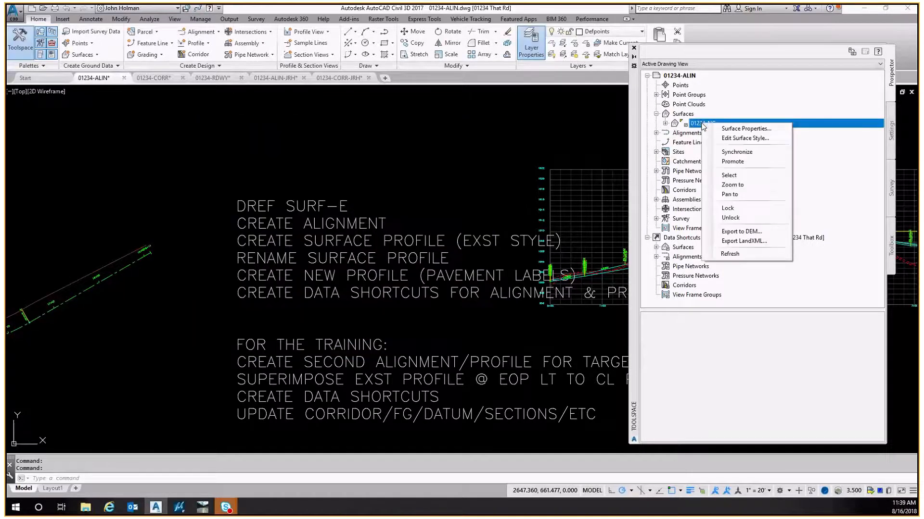
pyautogui.click(728, 175)
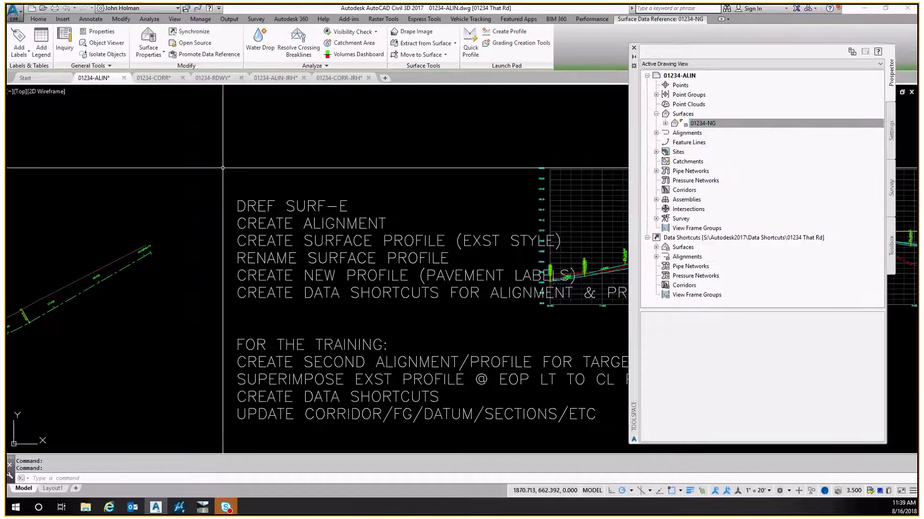
pyautogui.scroll(-4, 373, 281)
pyautogui.scroll(2, 191, 294)
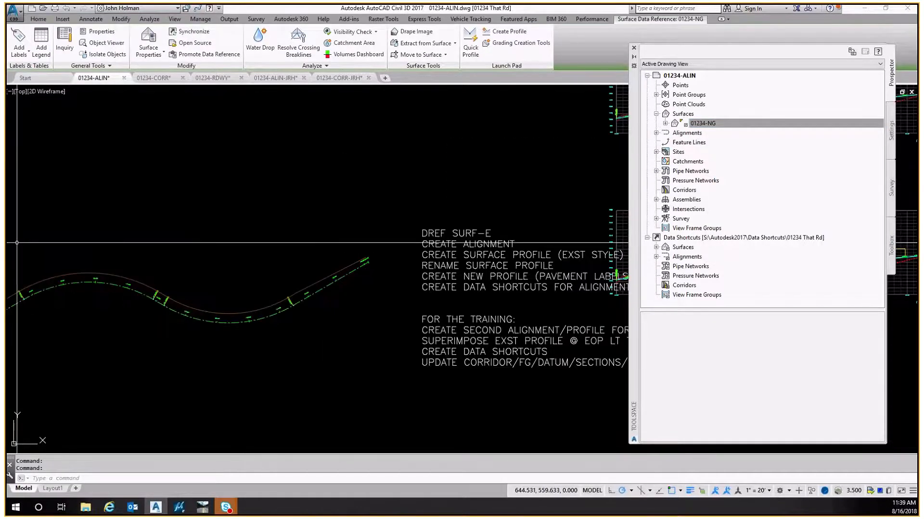
pyautogui.hotkey('ctrl', '1')
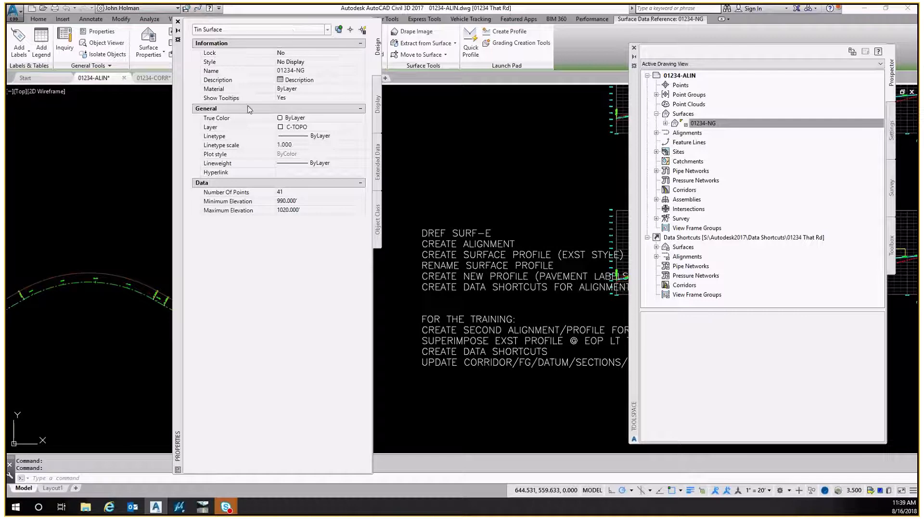
pyautogui.press('Escape')
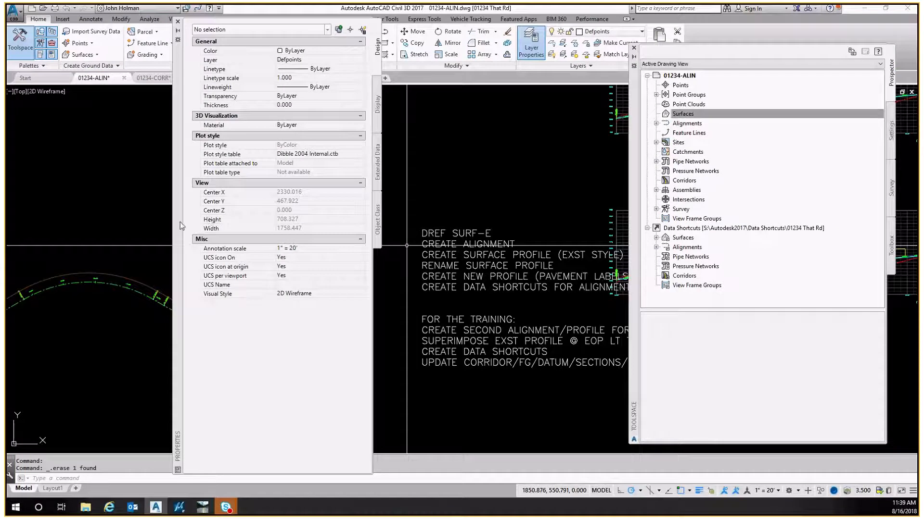
# Step: Create a surface reference from the 01234-NG data shortcut on layer C-TOPO with the No Display surface style
pyautogui.click(656, 238)
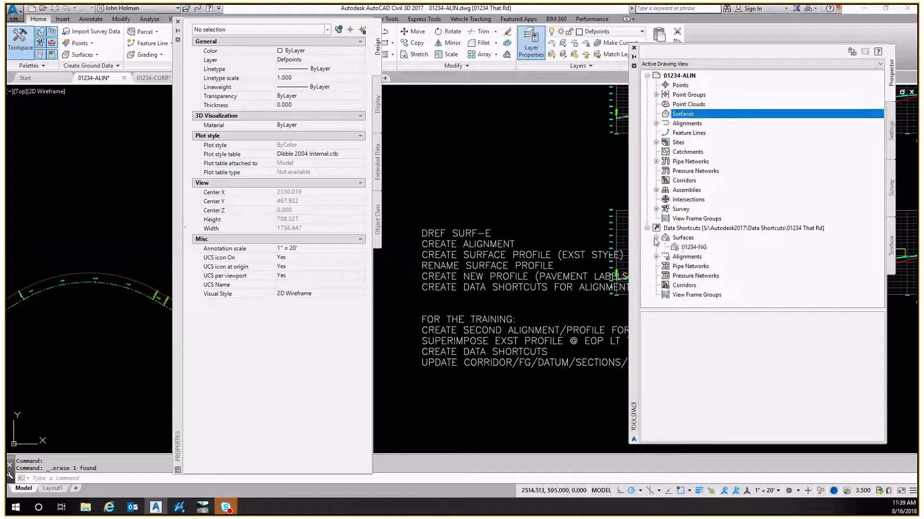
pyautogui.rightClick(691, 247)
pyautogui.click(731, 254)
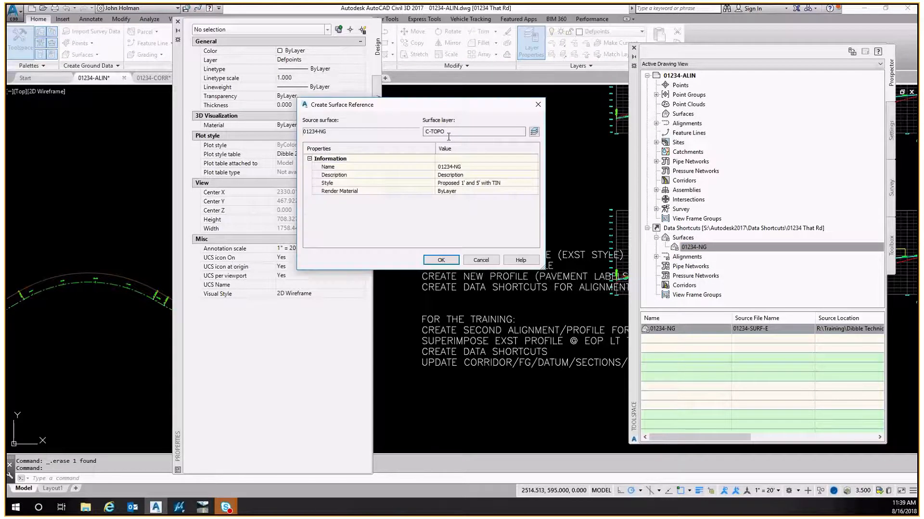
pyautogui.click(507, 185)
pyautogui.click(534, 183)
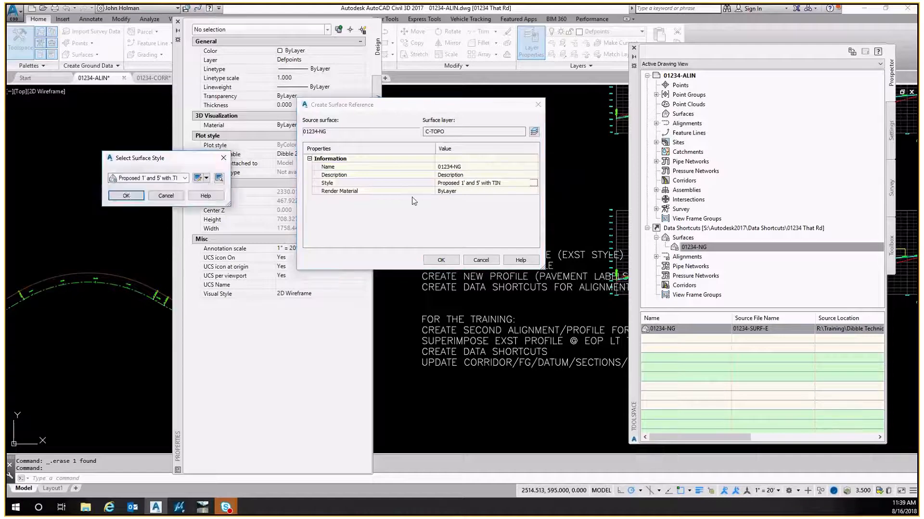
pyautogui.click(185, 178)
pyautogui.click(146, 249)
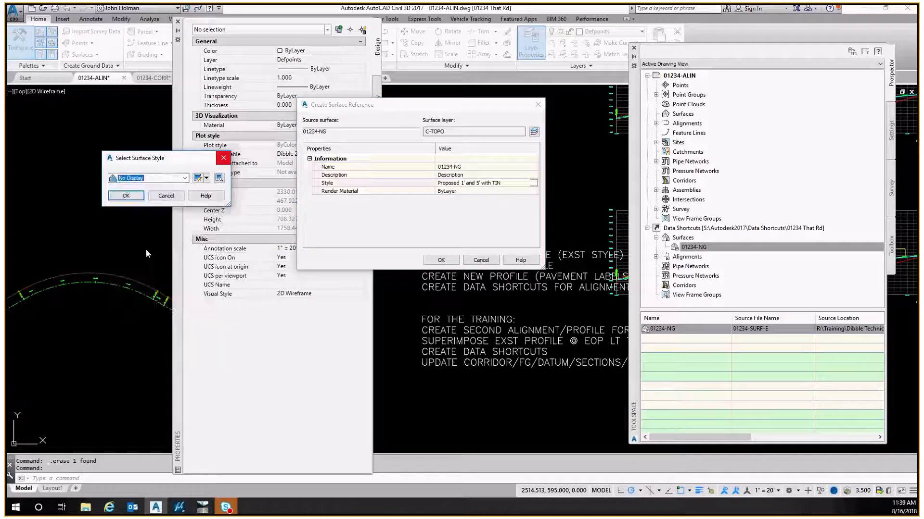
pyautogui.click(135, 201)
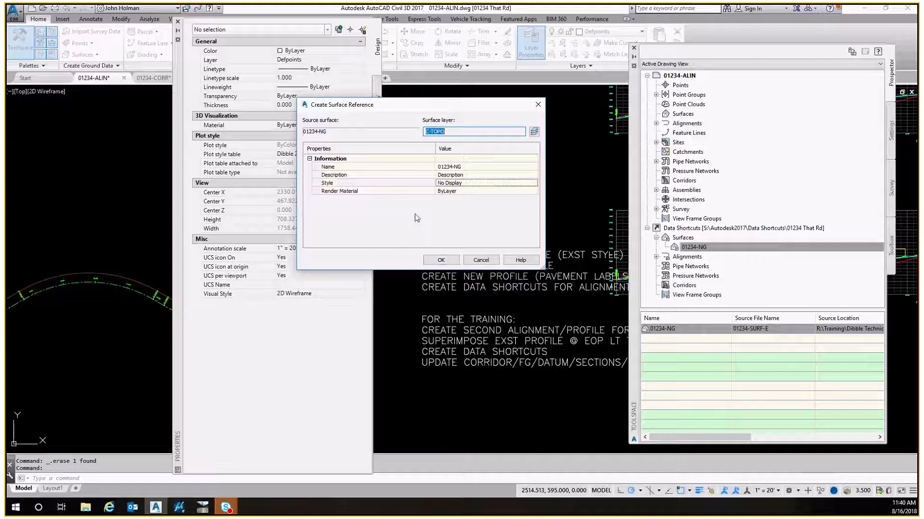
pyautogui.click(442, 260)
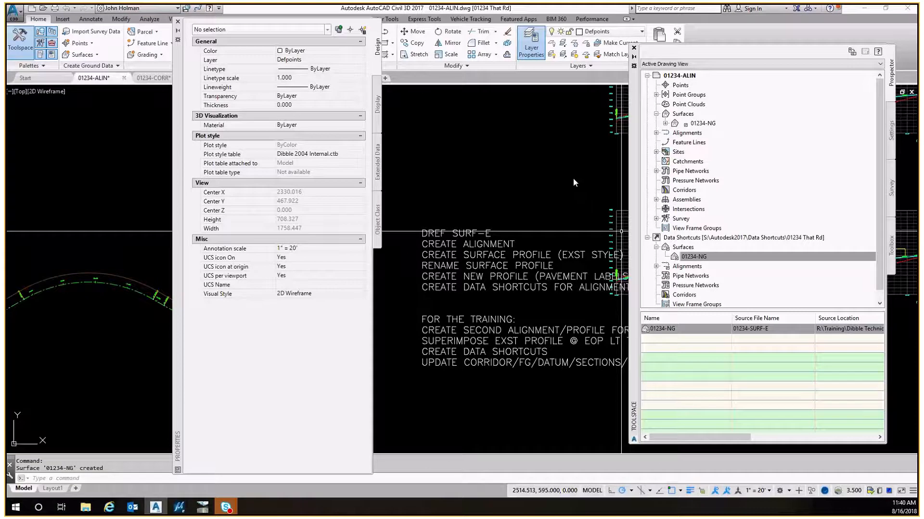
# Step: Regenerate the whole 01234-ALIN drawing with REGENALL
pyautogui.scroll(-4, 539, 179)
pyautogui.press('Escape')
pyautogui.moveTo(620, 171); pyautogui.dragTo(519, 204, button='middle')
pyautogui.press('Escape')
pyautogui.scroll(4, 519, 192)
pyautogui.write('rea')
pyautogui.press('Return')
pyautogui.scroll(-4, 519, 204)
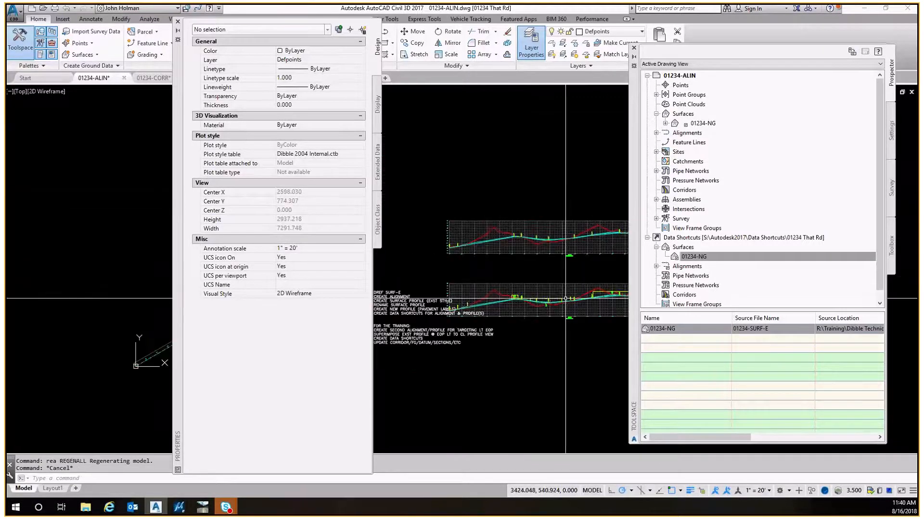
# Step: Reposition the Properties palette, select the road alignment to check it, clear the selection, and close the palette
pyautogui.press('Escape')
pyautogui.moveTo(178, 193)
pyautogui.mouseDown()
pyautogui.moveTo(65, 174)
pyautogui.moveTo(97, 178)
pyautogui.mouseUp()
pyautogui.scroll(5, 393, 304)
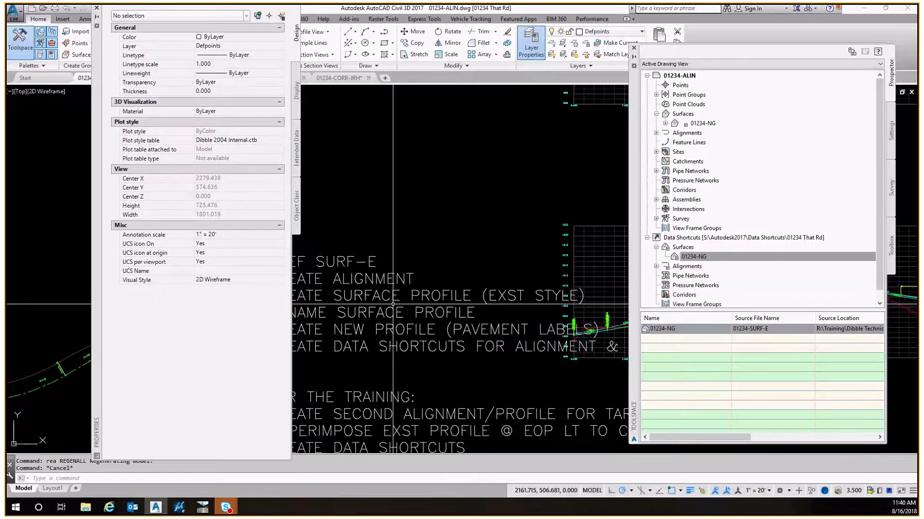
pyautogui.scroll(-3, 393, 304)
pyautogui.click(372, 237)
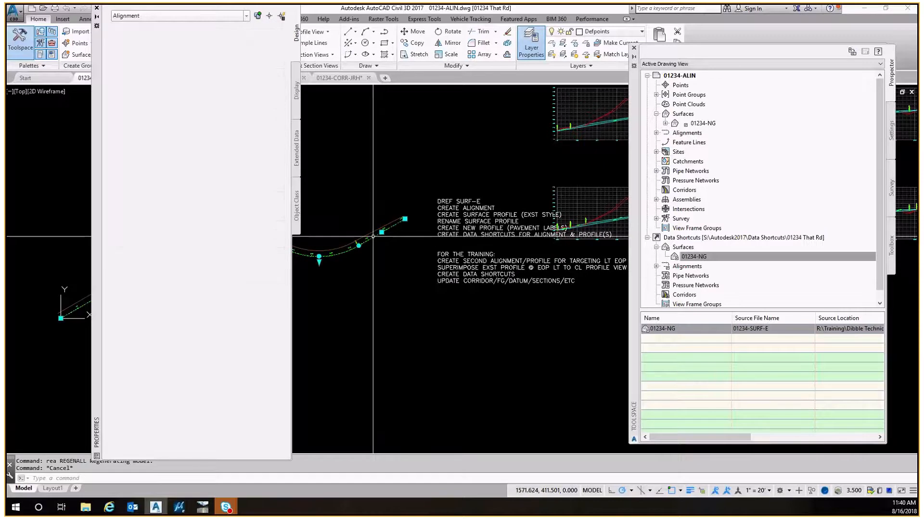
pyautogui.scroll(2, 501, 227)
pyautogui.press('Escape')
pyautogui.hotkey('ctrl', '1')
pyautogui.moveTo(339, 134); pyautogui.dragTo(368, 141, button='middle')
pyautogui.press('Escape')
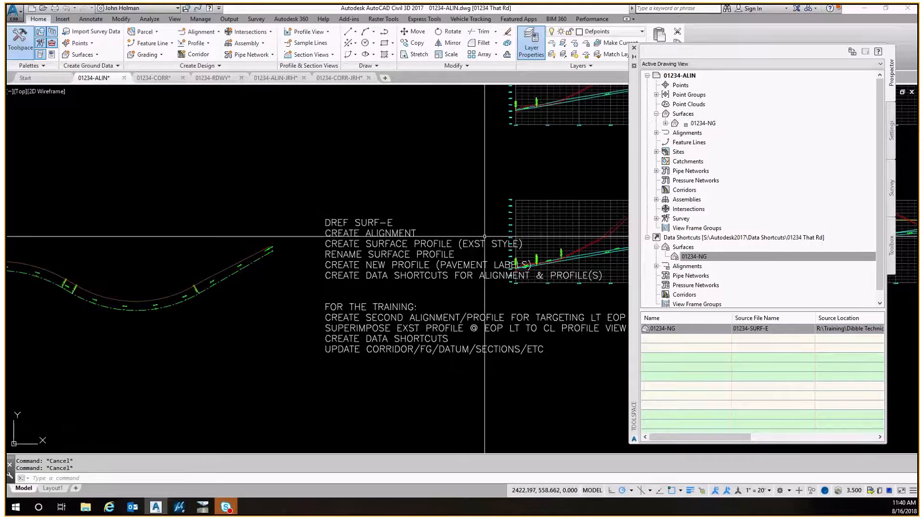
# Step: Examine the That Rd centerline alignment and the That Rd EOP Lt offset alignment by selecting each along its full length
pyautogui.moveTo(484, 237); pyautogui.dragTo(421, 239, button='middle')
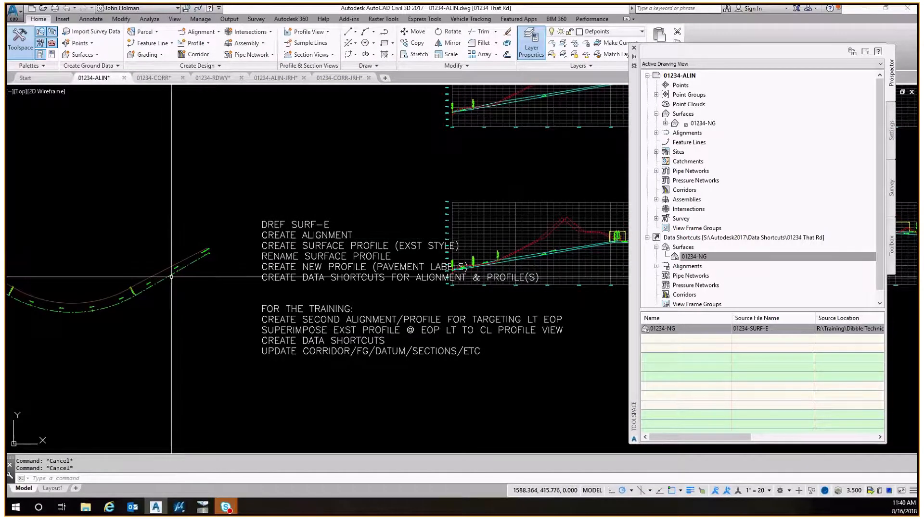
pyautogui.click(141, 294)
pyautogui.click(58, 308)
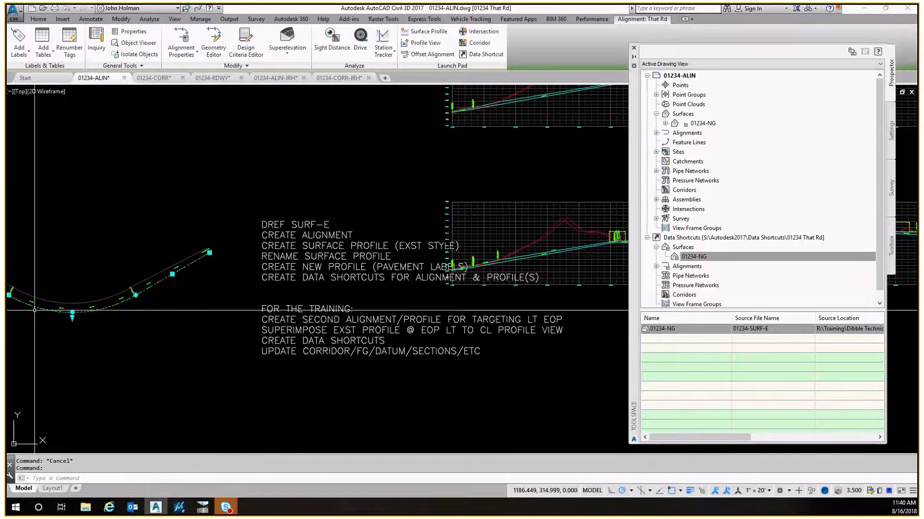
pyautogui.moveTo(35, 310); pyautogui.dragTo(360, 296, button='middle')
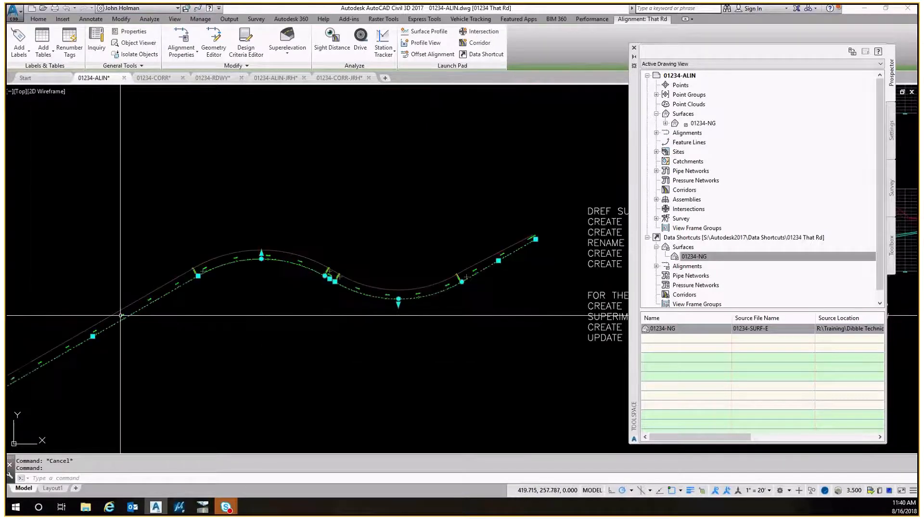
pyautogui.press('Escape')
pyautogui.click(517, 242)
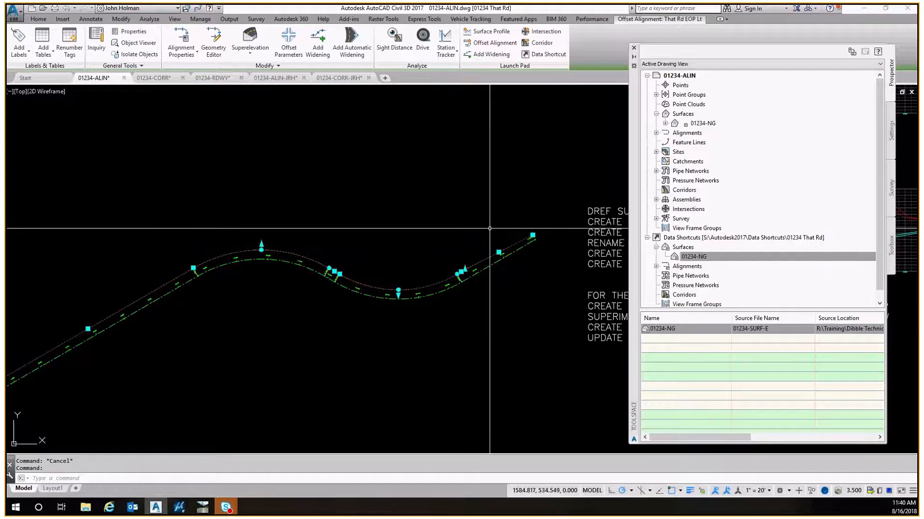
pyautogui.moveTo(489, 228); pyautogui.dragTo(308, 240, button='middle')
pyautogui.moveTo(423, 254); pyautogui.dragTo(238, 249, button='middle')
pyautogui.press('Escape')
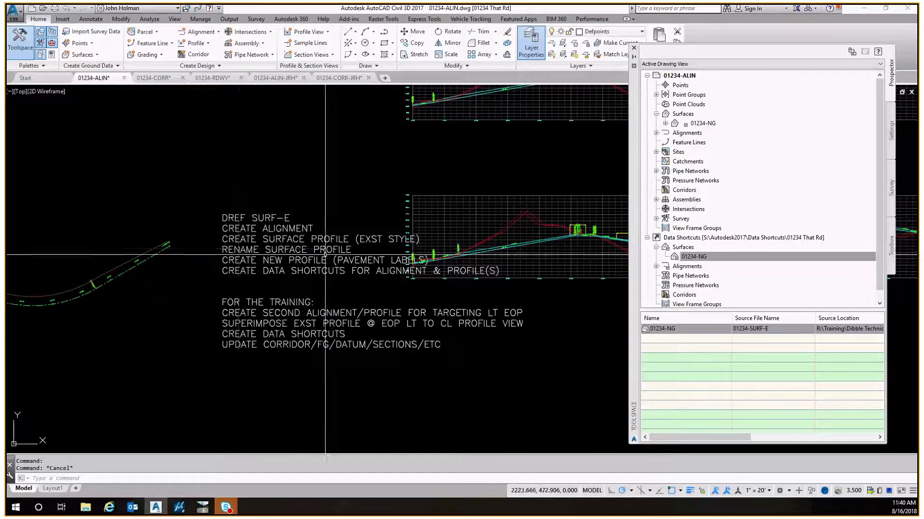
# Step: Select the dashed 01234-NG EOP Lt profile in the lower That Rd profile view and display its properties
pyautogui.moveTo(527, 241); pyautogui.dragTo(453, 242, button='middle')
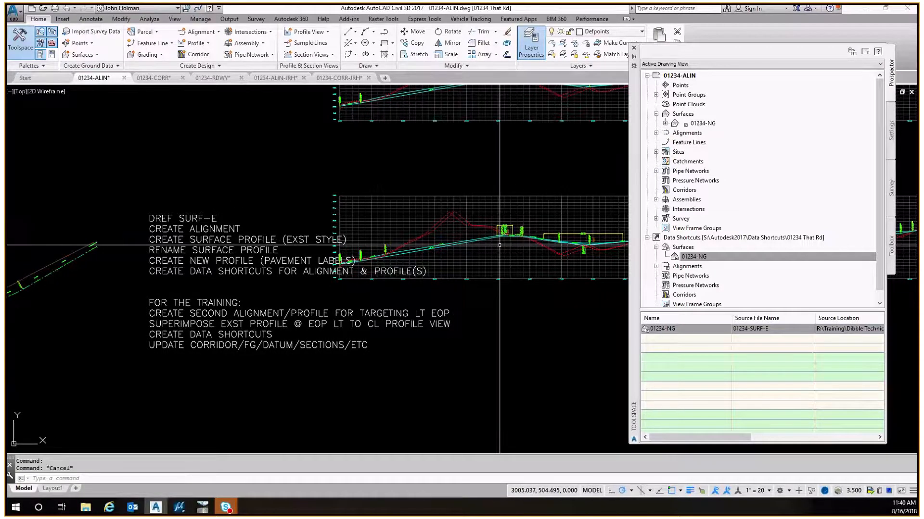
pyautogui.moveTo(499, 245); pyautogui.dragTo(358, 287, button='middle')
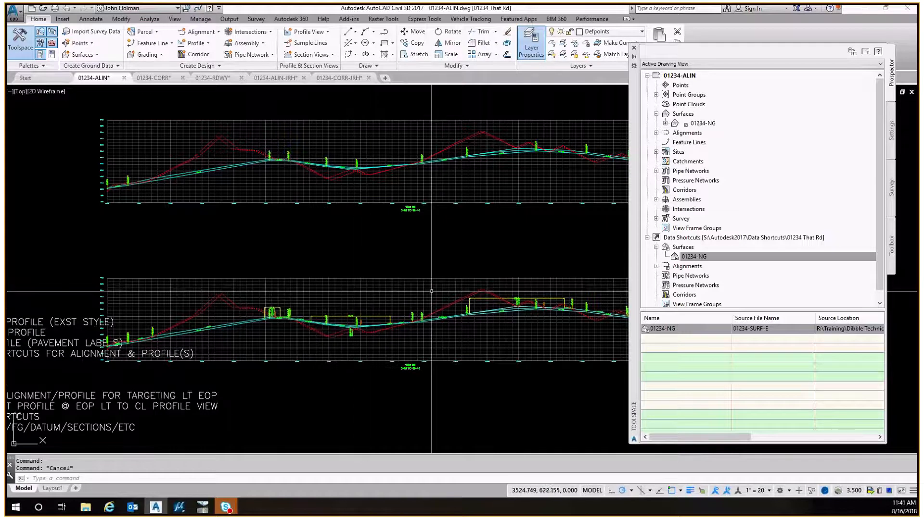
pyautogui.scroll(2, 452, 302)
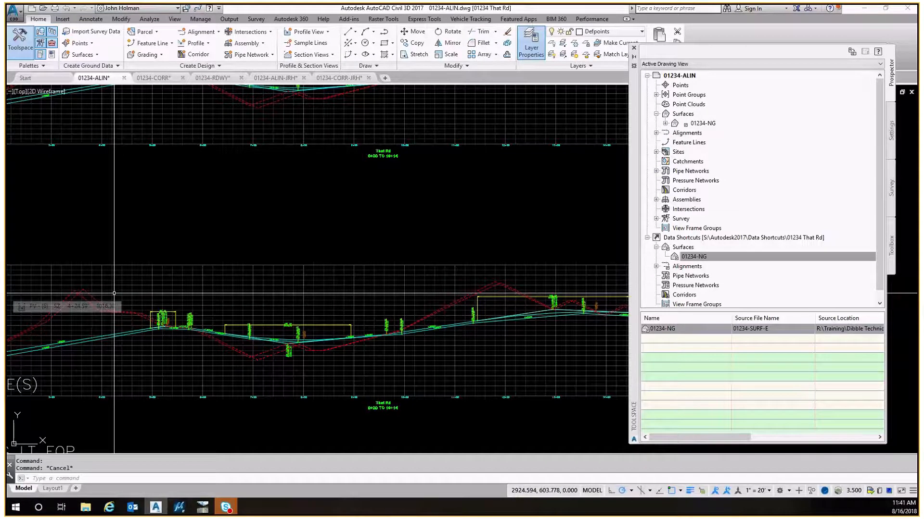
pyautogui.moveTo(114, 293); pyautogui.dragTo(170, 293, button='middle')
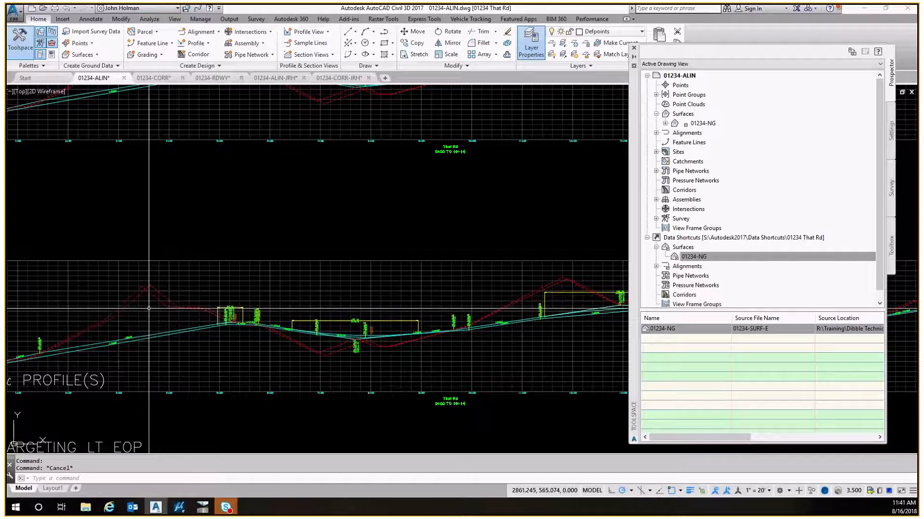
pyautogui.scroll(3, 144, 304)
pyautogui.moveTo(143, 303); pyautogui.dragTo(218, 281, button='middle')
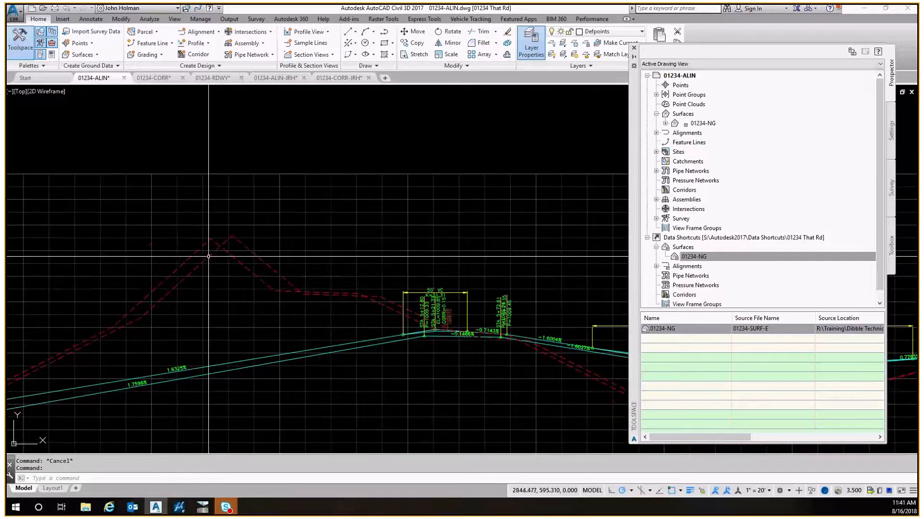
pyautogui.click(207, 257)
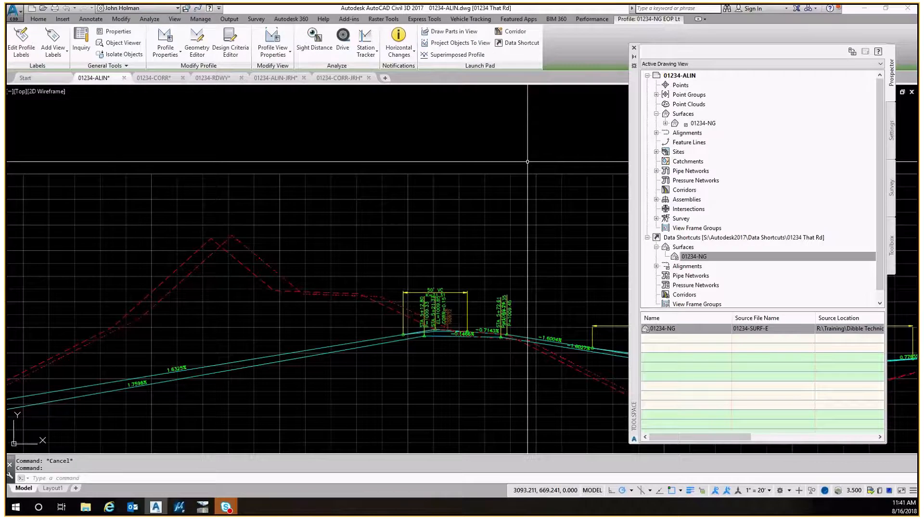
pyautogui.hotkey('ctrl', '1')
pyautogui.moveTo(96, 147); pyautogui.dragTo(120, 238)
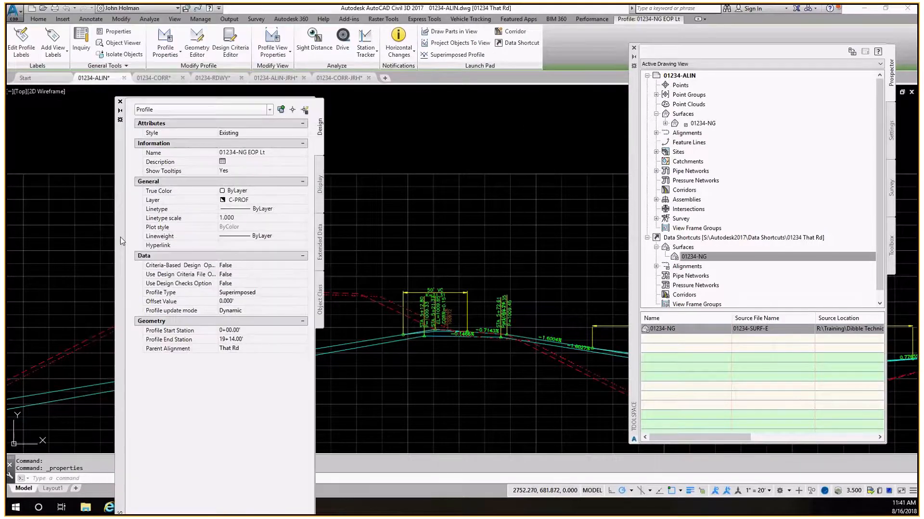
# Step: Rename the superimposed existing-ground edge-of-pavement profile to Exst EOP Lt
pyautogui.click(246, 153)
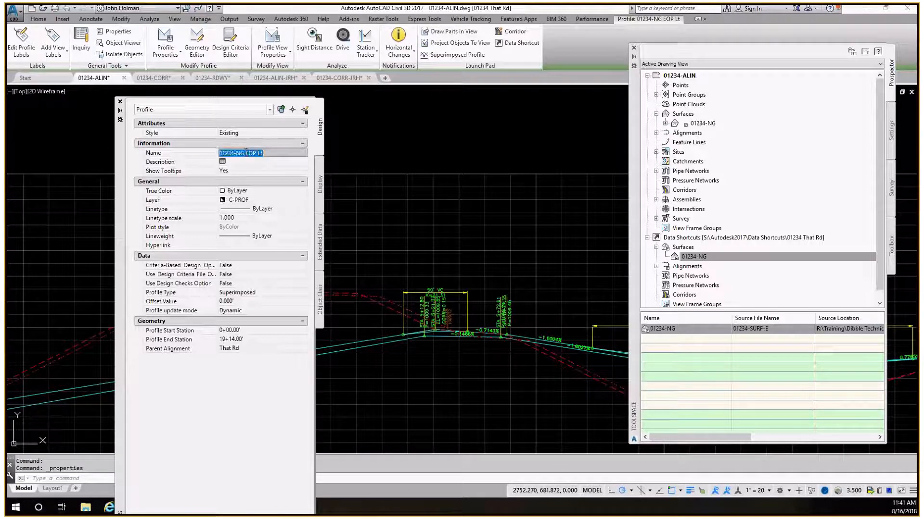
pyautogui.click(242, 153)
pyautogui.moveTo(244, 153); pyautogui.dragTo(188, 159)
pyautogui.write('Exst')
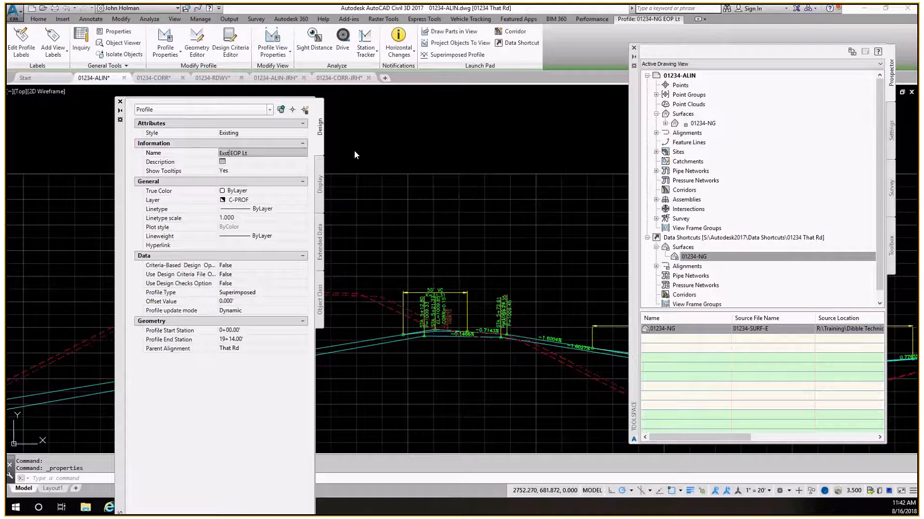
pyautogui.press('Return')
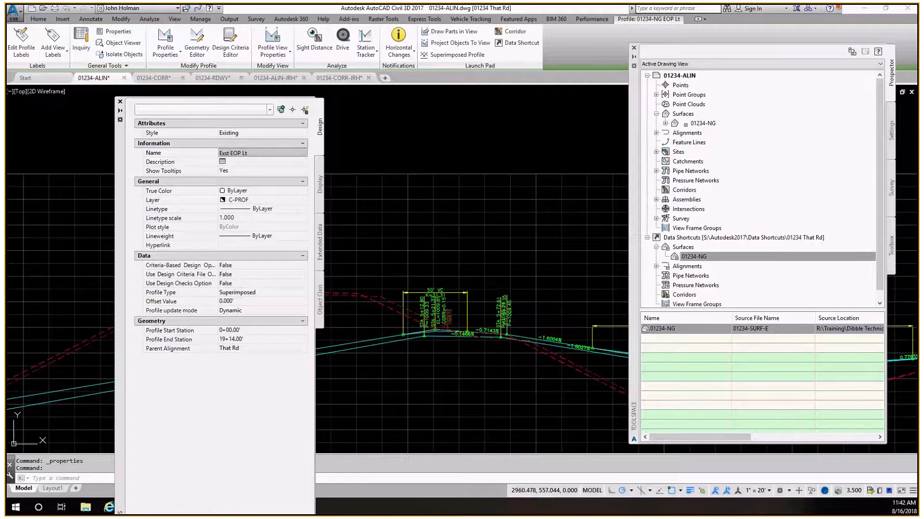
pyautogui.press('Escape')
# Step: Rename the 01234-NG CL surface profile to Exst CL and clear the selection
pyautogui.scroll(4, 386, 313)
pyautogui.click(384, 300)
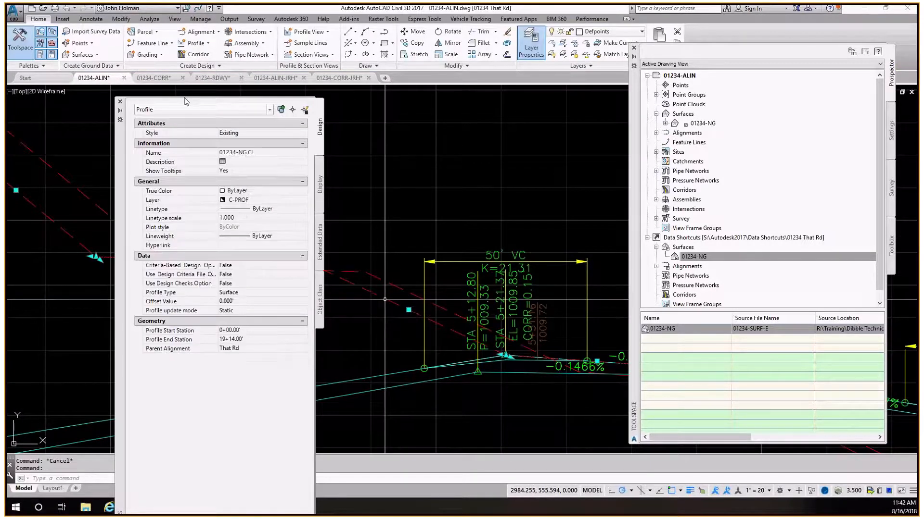
pyautogui.click(248, 153)
pyautogui.click(245, 153)
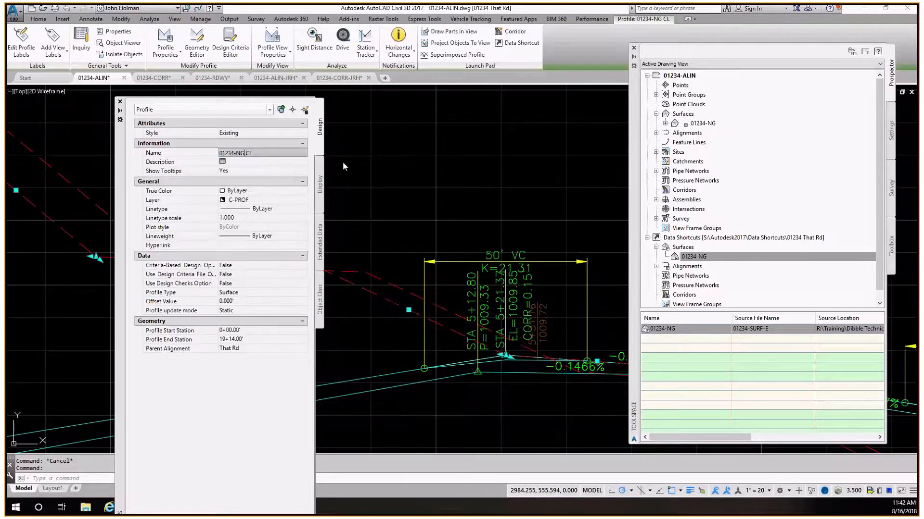
pyautogui.hotkey('shift', 'Home')
pyautogui.press('Delete')
pyautogui.write('Exst')
pyautogui.press('Return')
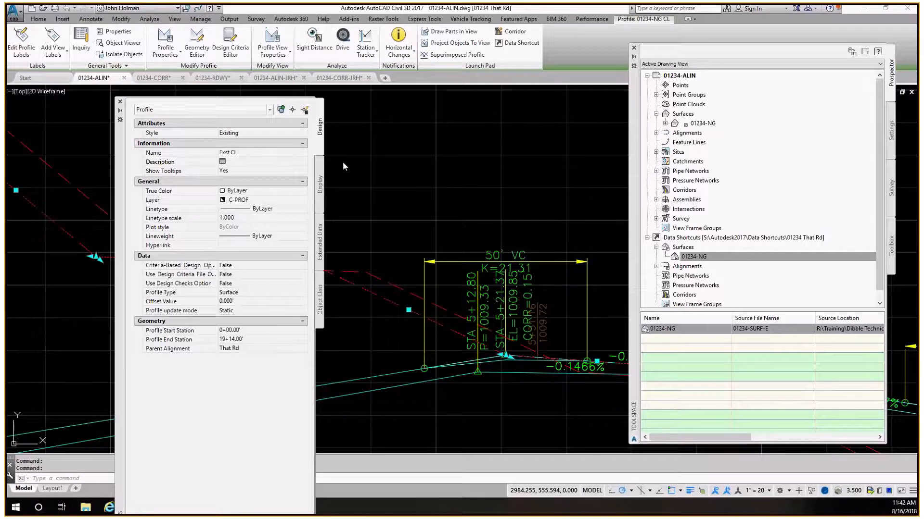
pyautogui.press('Escape')
pyautogui.scroll(-4, 380, 181)
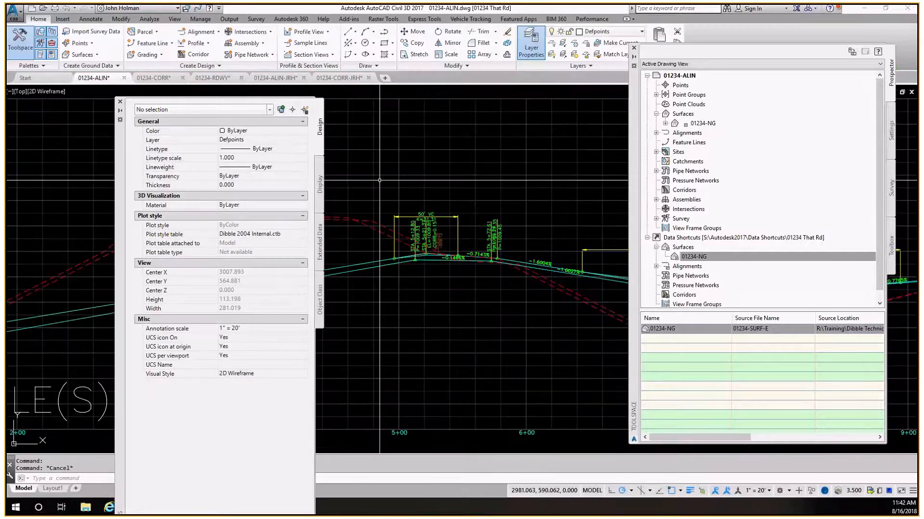
pyautogui.press('Escape')
# Step: Move the Properties palette off the workflow notes and bring the notes beside the profile view into sight
pyautogui.scroll(-8, 380, 180)
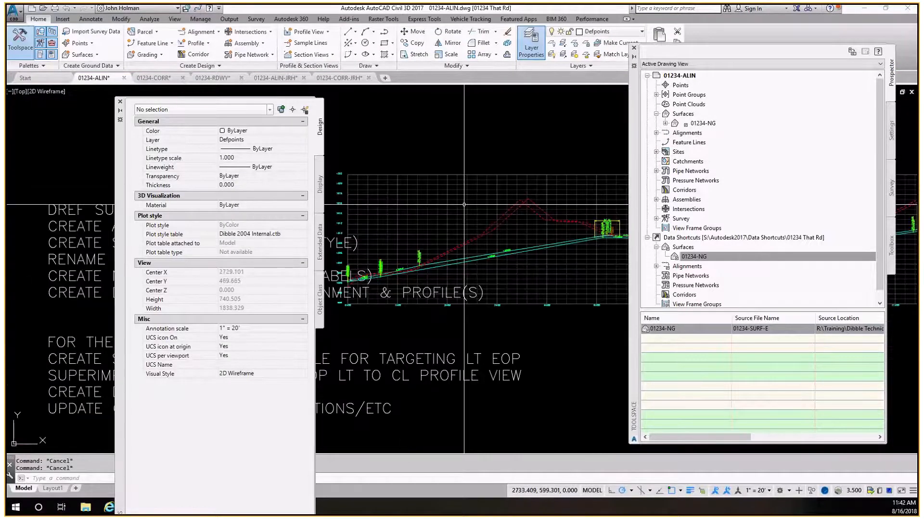
pyautogui.moveTo(463, 204); pyautogui.dragTo(520, 160, button='middle')
pyautogui.moveTo(116, 192); pyautogui.dragTo(81, 140)
pyautogui.moveTo(352, 176); pyautogui.dragTo(462, 152, button='middle')
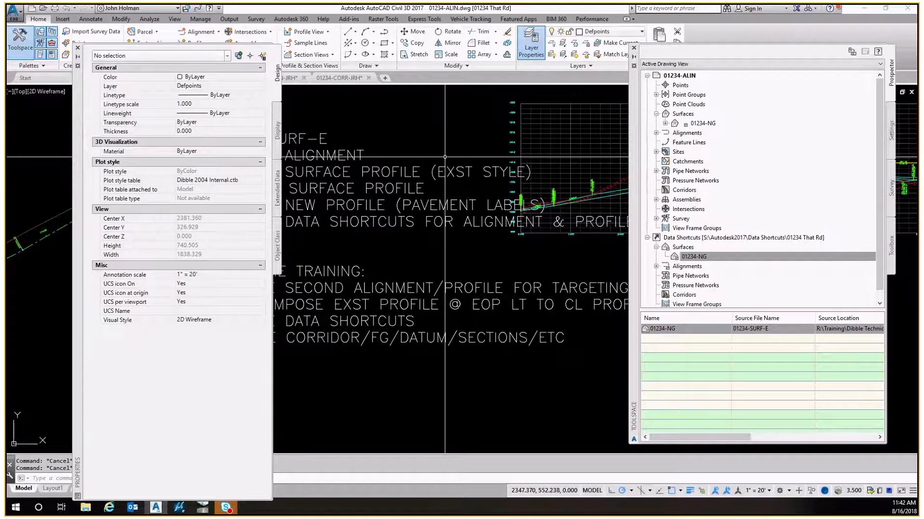
pyautogui.scroll(-2, 440, 163)
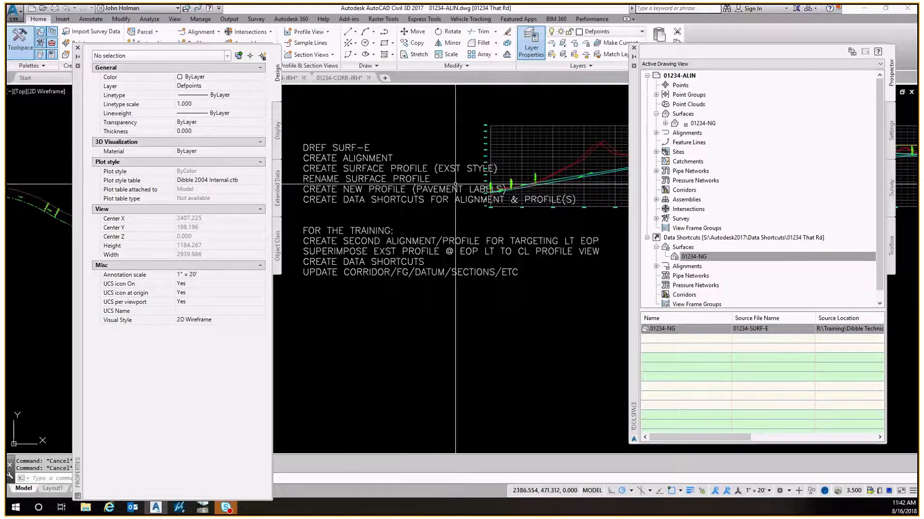
# Step: Examine the lower That Rd profile view along its full length, including the vertical curve labels, and return to the workflow notes
pyautogui.moveTo(572, 186); pyautogui.dragTo(410, 222, button='middle')
pyautogui.moveTo(618, 214); pyautogui.dragTo(361, 215, button='middle')
pyautogui.moveTo(577, 199); pyautogui.dragTo(434, 193, button='middle')
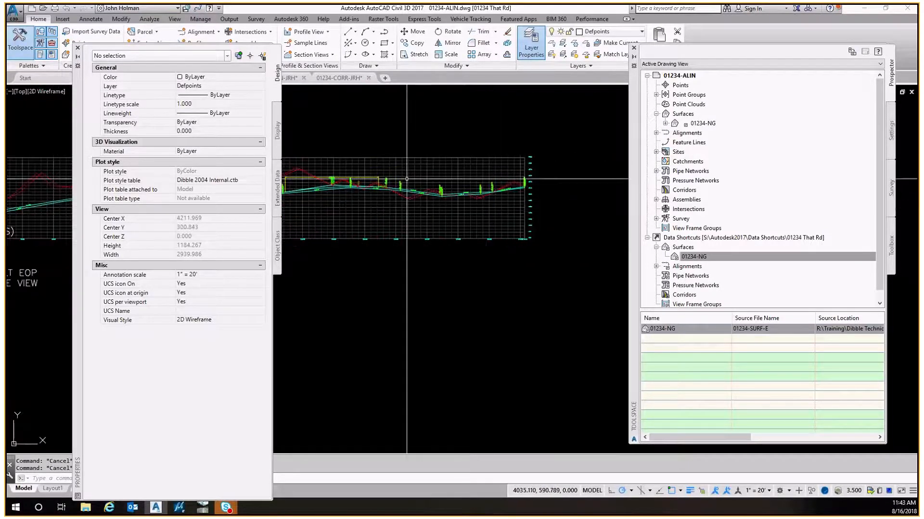
pyautogui.scroll(-2, 414, 183)
pyautogui.moveTo(380, 182); pyautogui.dragTo(519, 191, button='middle')
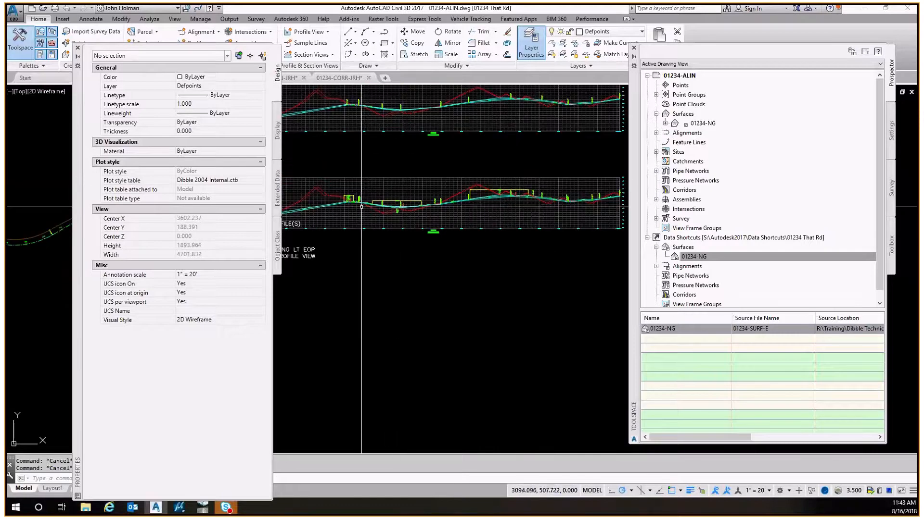
pyautogui.scroll(8, 386, 208)
pyautogui.moveTo(514, 142); pyautogui.dragTo(481, 160, button='middle')
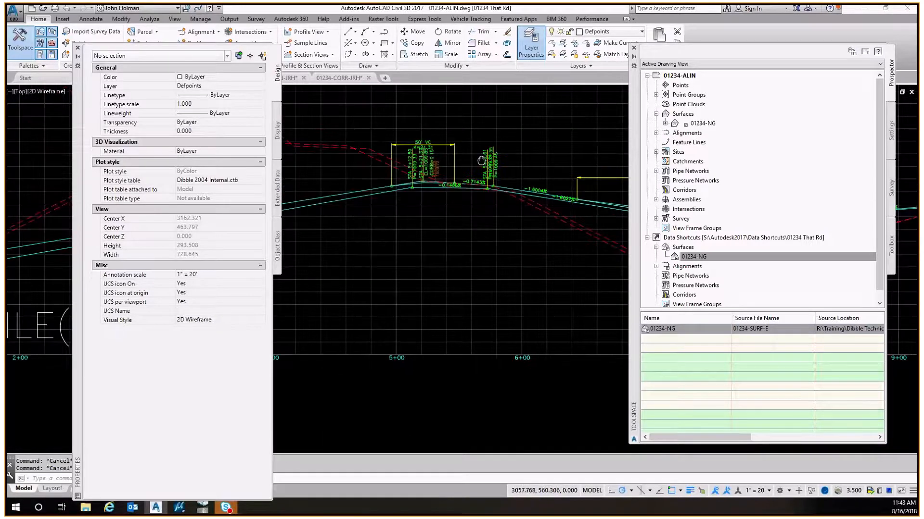
pyautogui.scroll(-6, 474, 195)
pyautogui.moveTo(369, 212); pyautogui.dragTo(527, 191, button='middle')
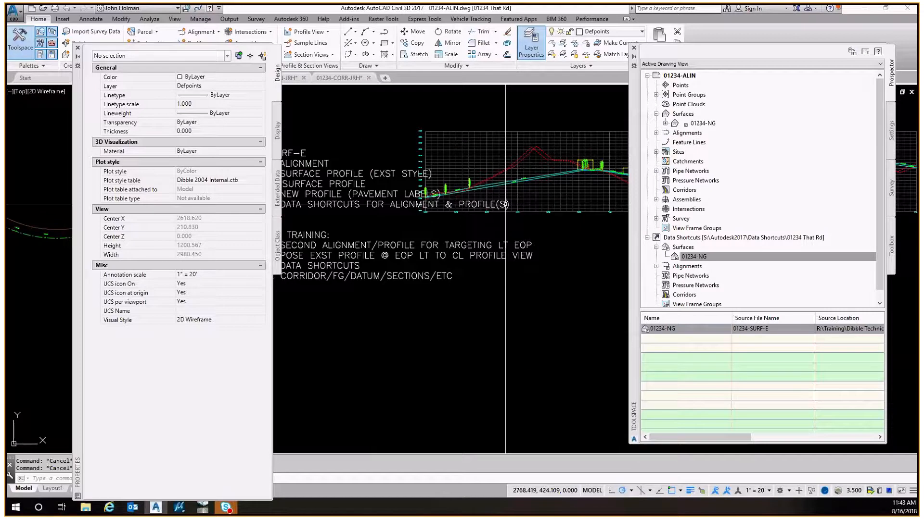
pyautogui.moveTo(346, 232)
pyautogui.mouseDown(button='middle')
pyautogui.moveTo(453, 250)
pyautogui.moveTo(311, 262)
pyautogui.mouseUp(button='middle')
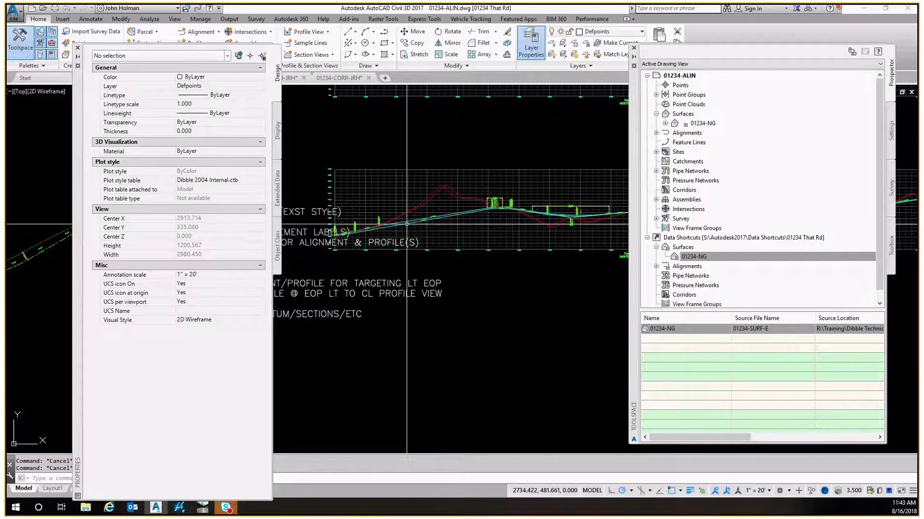
pyautogui.moveTo(406, 224); pyautogui.dragTo(578, 173, button='middle')
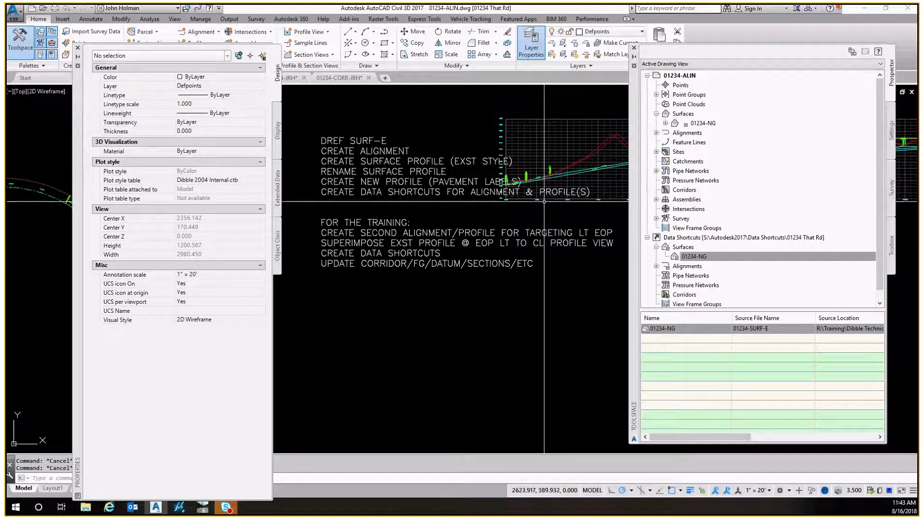
# Step: Expand the alignment data shortcuts, review the alignments and profiles offered for sharing in Create Data Shortcuts, and cancel the dialog
pyautogui.doubleClick(687, 267)
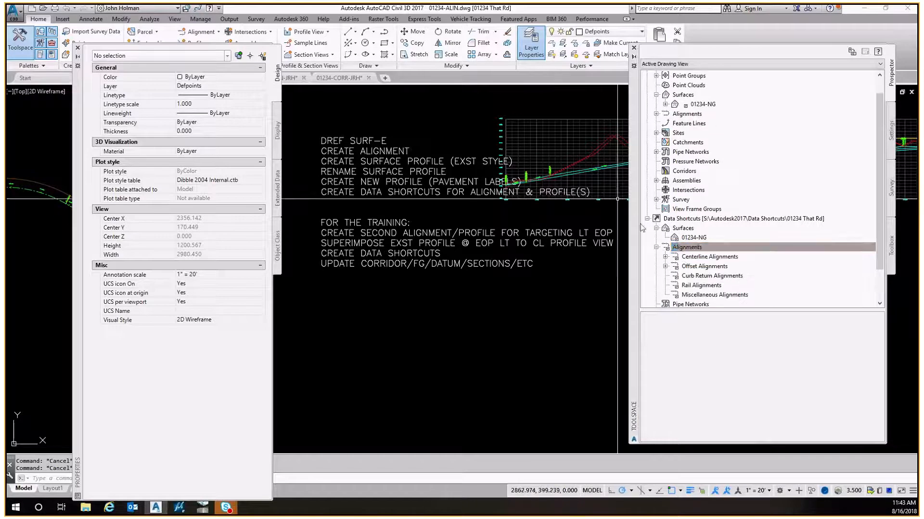
pyautogui.rightClick(688, 220)
pyautogui.press('Escape')
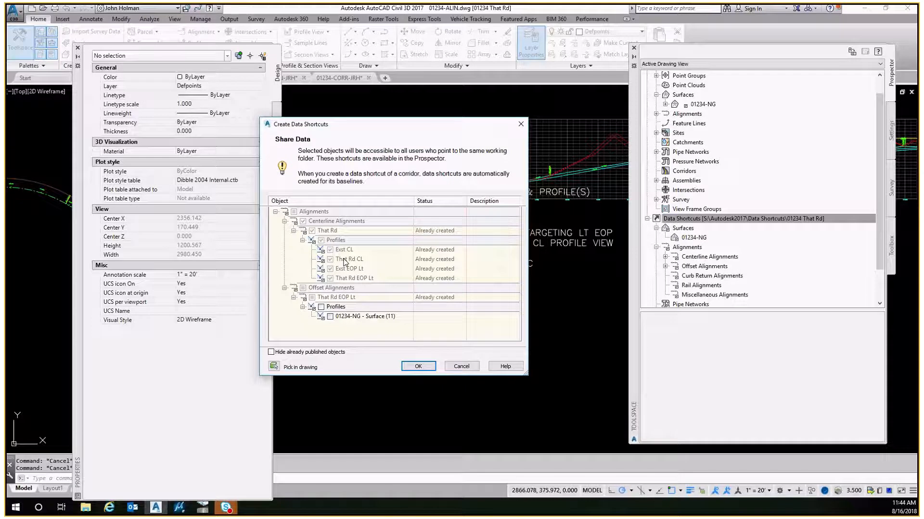
pyautogui.click(322, 307)
pyautogui.click(321, 307)
pyautogui.click(459, 366)
# Step: Expand the drawing's Alignments collection, highlight its alignment types, and inspect the alignments under Offset Alignments
pyautogui.click(656, 132)
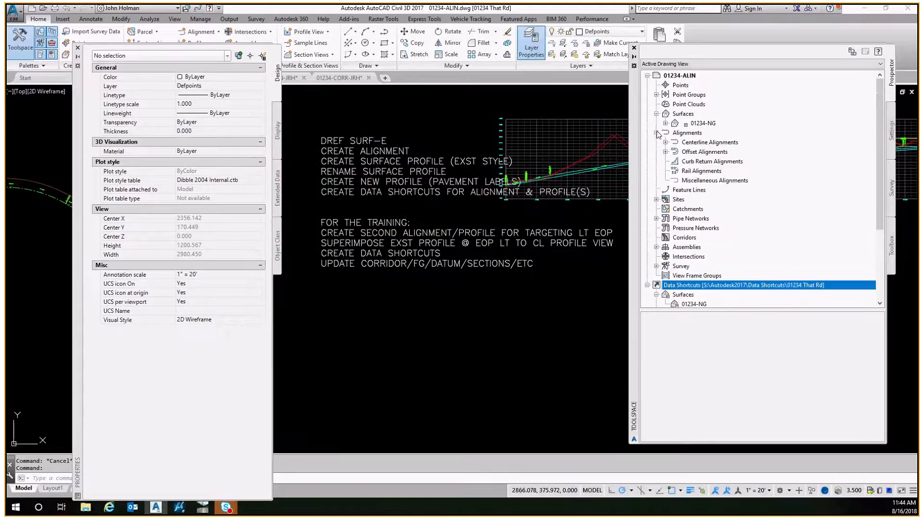
pyautogui.click(709, 143)
pyautogui.keyDown('shift'); pyautogui.click(714, 180); pyautogui.keyUp('shift')
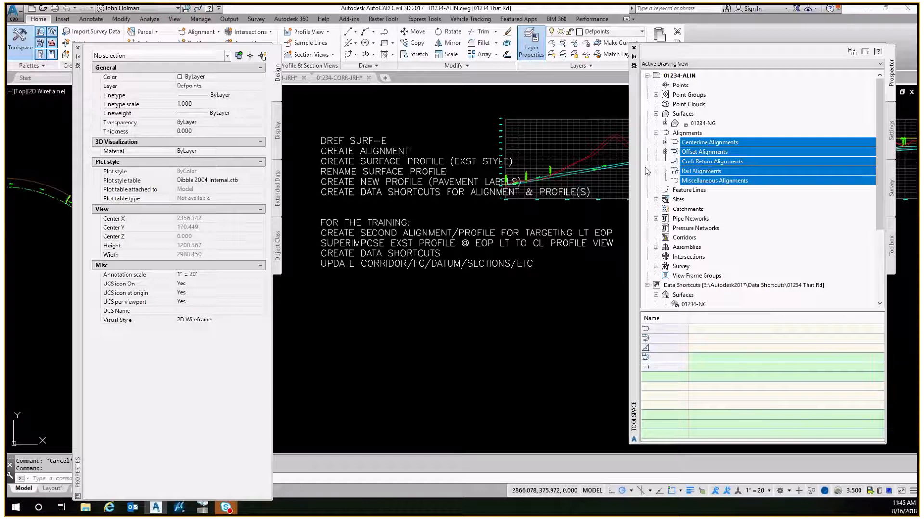
pyautogui.click(693, 153)
pyautogui.click(665, 152)
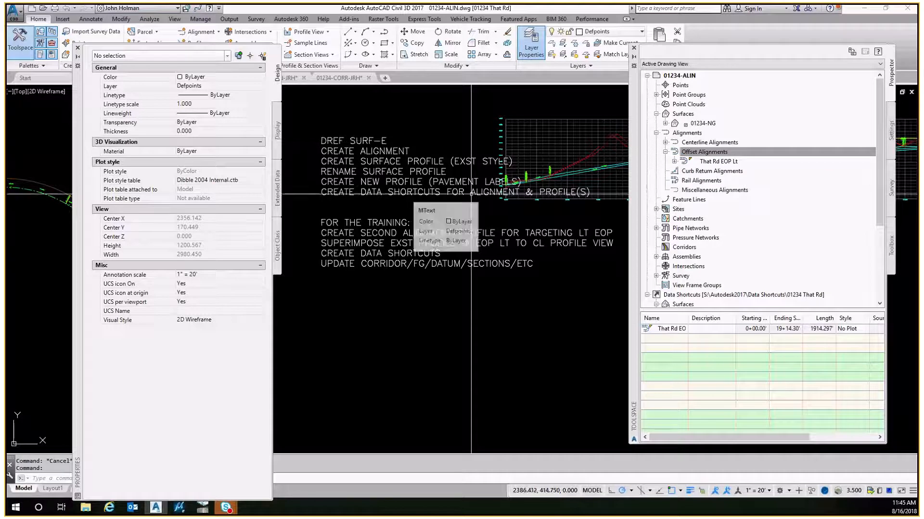
pyautogui.scroll(-4, 463, 176)
pyautogui.moveTo(463, 176); pyautogui.dragTo(469, 231, button='middle')
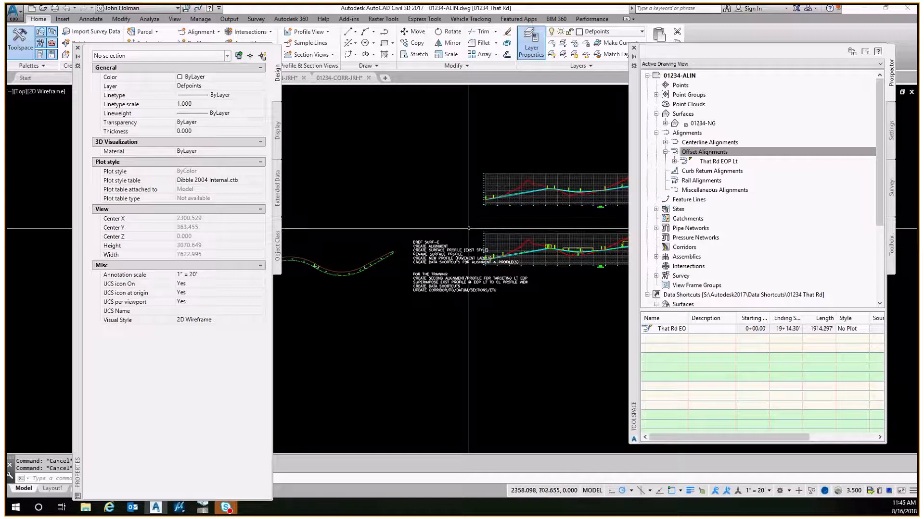
pyautogui.scroll(4, 461, 286)
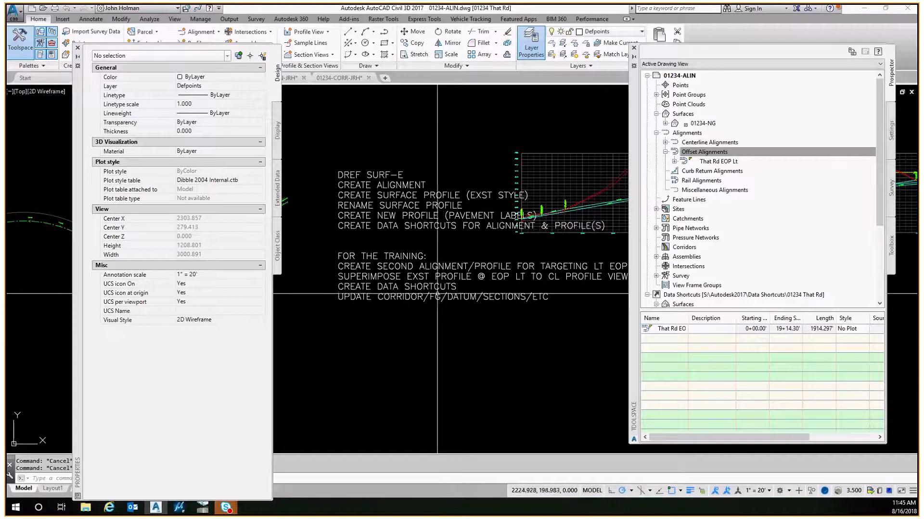
pyautogui.moveTo(384, 260); pyautogui.dragTo(353, 246, button='middle')
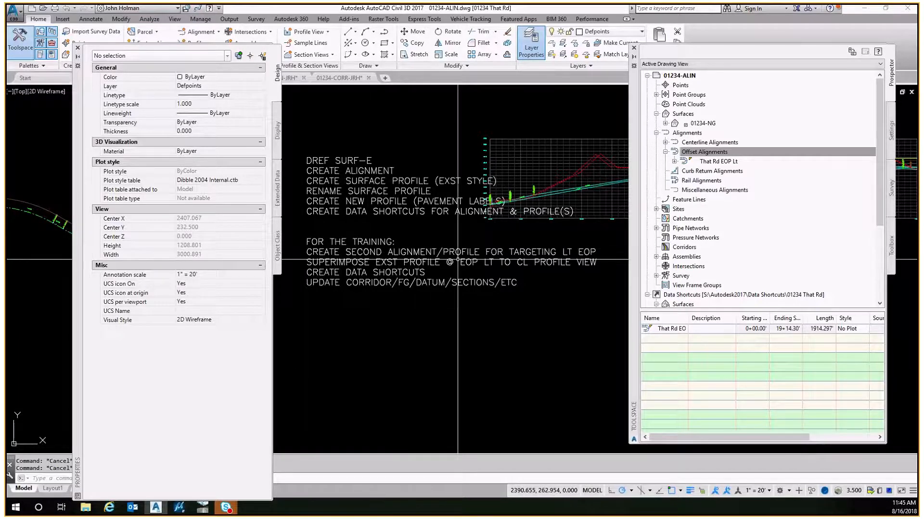
pyautogui.scroll(-6, 621, 244)
pyautogui.scroll(4, 449, 244)
# Step: Start attaching an external reference drawing and browse to the Training folder
pyautogui.write('xa')
pyautogui.press('Return')
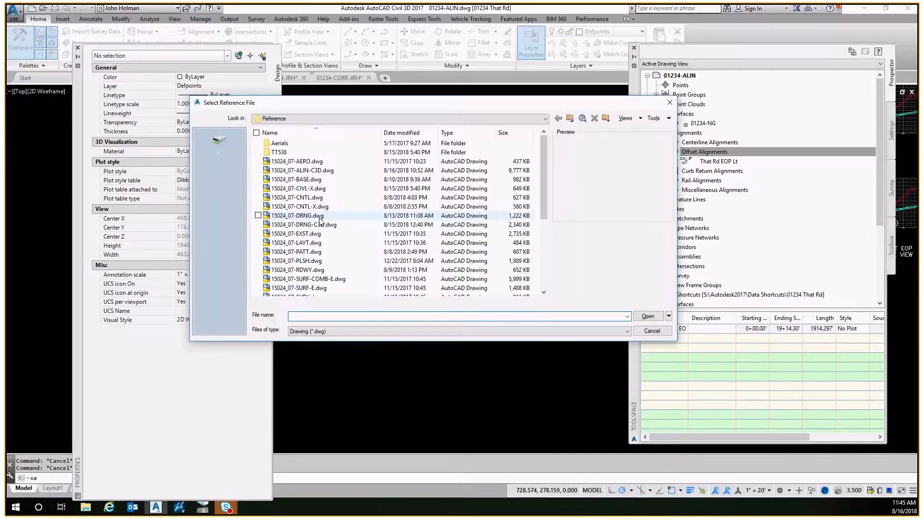
pyautogui.click(341, 118)
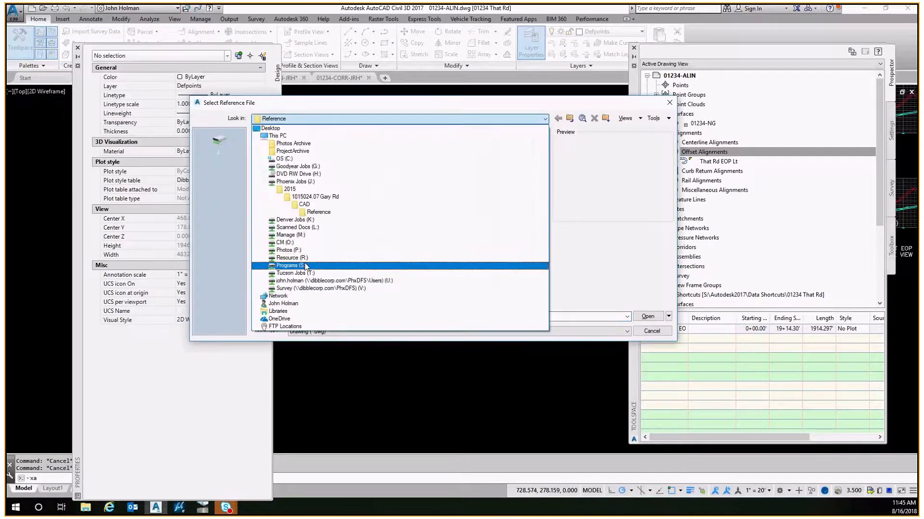
pyautogui.click(305, 267)
pyautogui.doubleClick(308, 227)
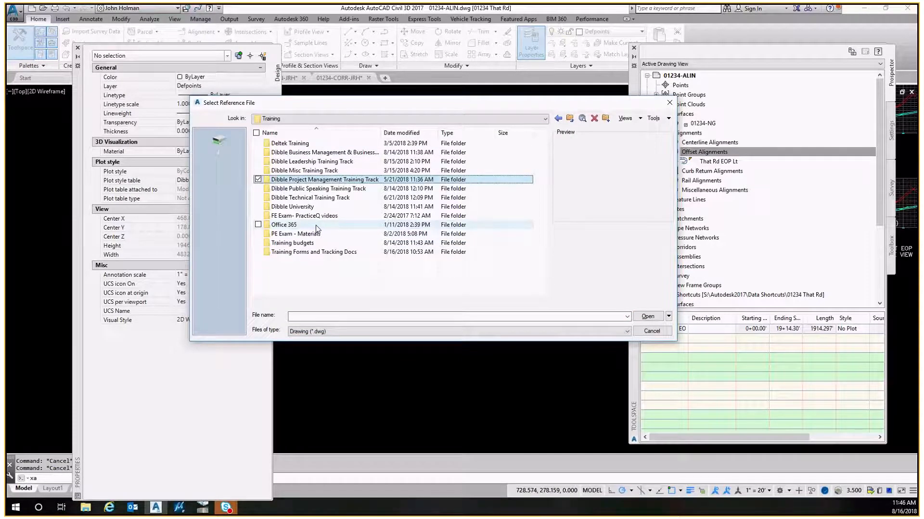
# Step: Browse into Dibble Technical Training Track, the 2018 folder and the 2018-0816-Civil_3D_Corridors folder for the reference file
pyautogui.press('Down')
pyautogui.press('Down')
pyautogui.press('Return')
pyautogui.press('Down')
pyautogui.press('Down')
pyautogui.press('Down')
pyautogui.press('Down')
pyautogui.press('Down')
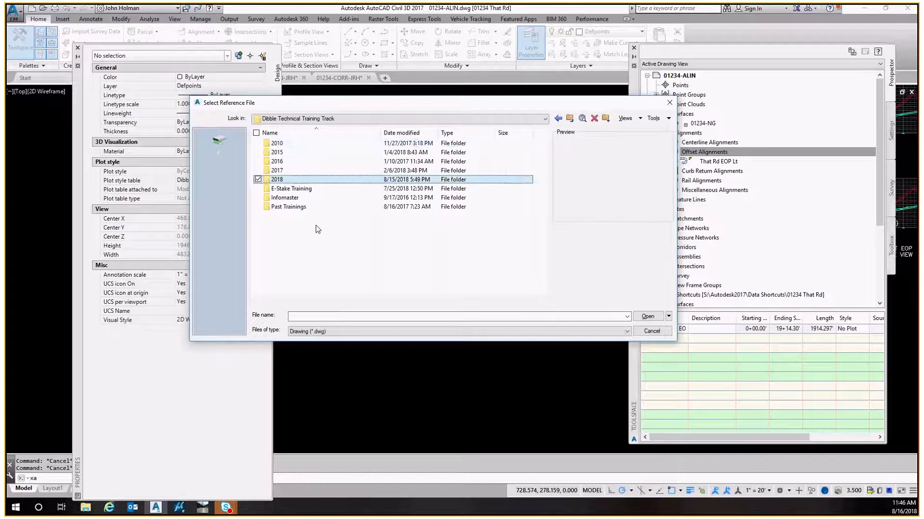
pyautogui.press('Return')
pyautogui.press('Down')
pyautogui.press('Down')
pyautogui.press('Down')
pyautogui.press('Down')
pyautogui.press('Down')
pyautogui.press('Down')
pyautogui.press('Down')
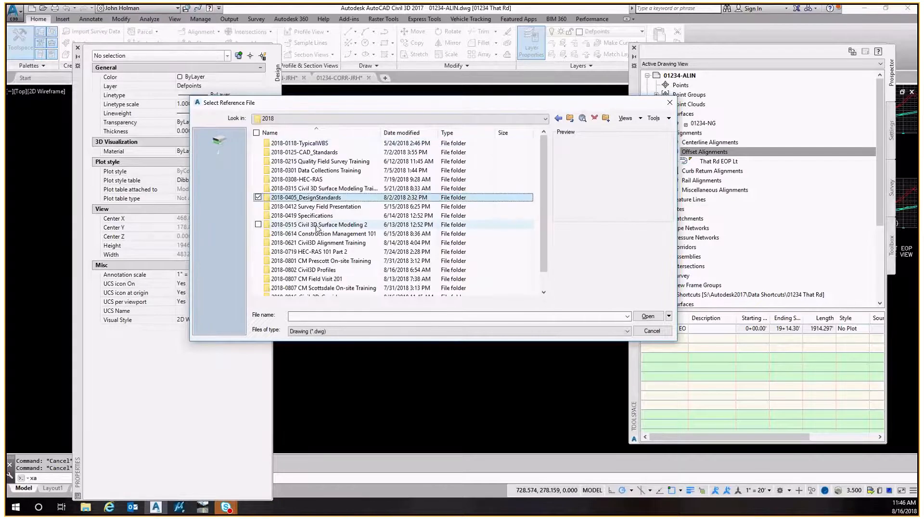
pyautogui.press('Down')
pyautogui.press('Down')
pyautogui.press('Down')
pyautogui.press('Down')
pyautogui.press('Down')
pyautogui.press('Down')
pyautogui.press('Down')
pyautogui.press('Down')
pyautogui.press('Down')
pyautogui.press('Down')
pyautogui.press('Down')
pyautogui.press('Return')
# Step: Attach 01234-RDWY.dwg as an overlay external reference with full path, inserted at 0,0,0 and at scale 1
pyautogui.press('Down')
pyautogui.press('Down')
pyautogui.press('Down')
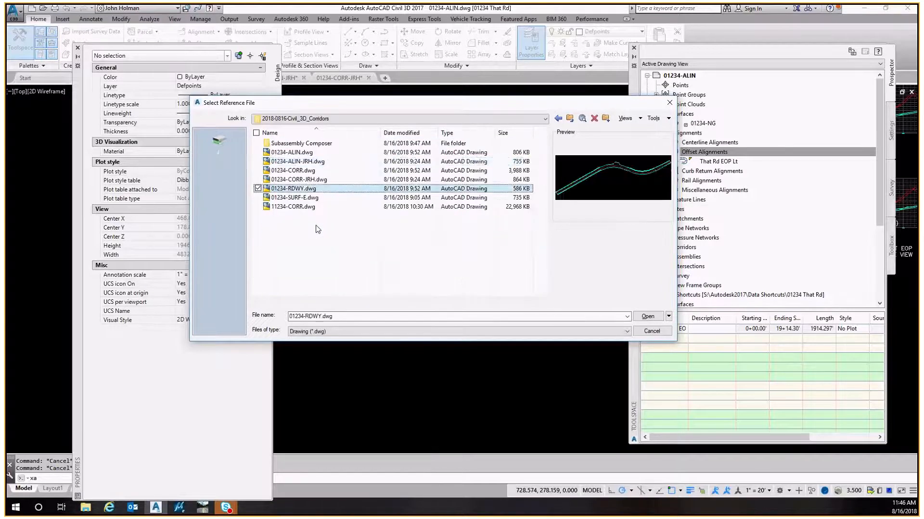
pyautogui.press('Down')
pyautogui.press('Down')
pyautogui.press('Down')
pyautogui.press('Return')
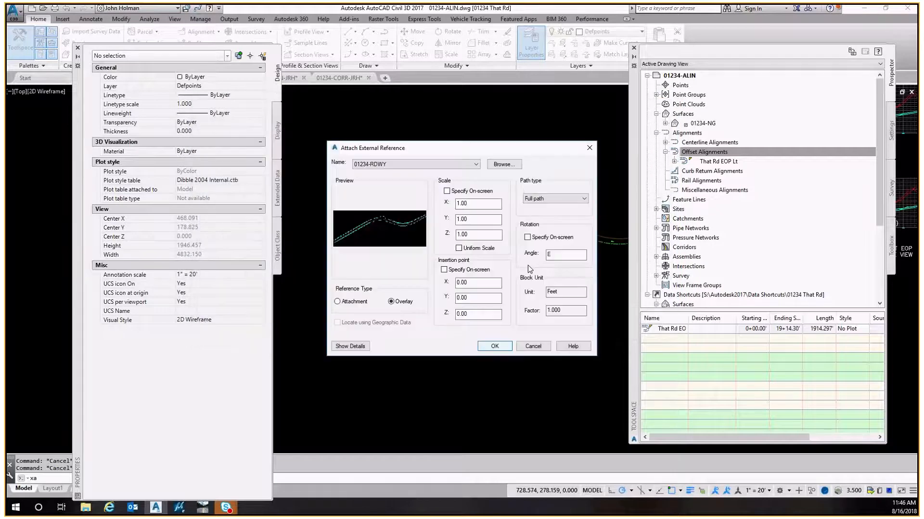
pyautogui.click(497, 349)
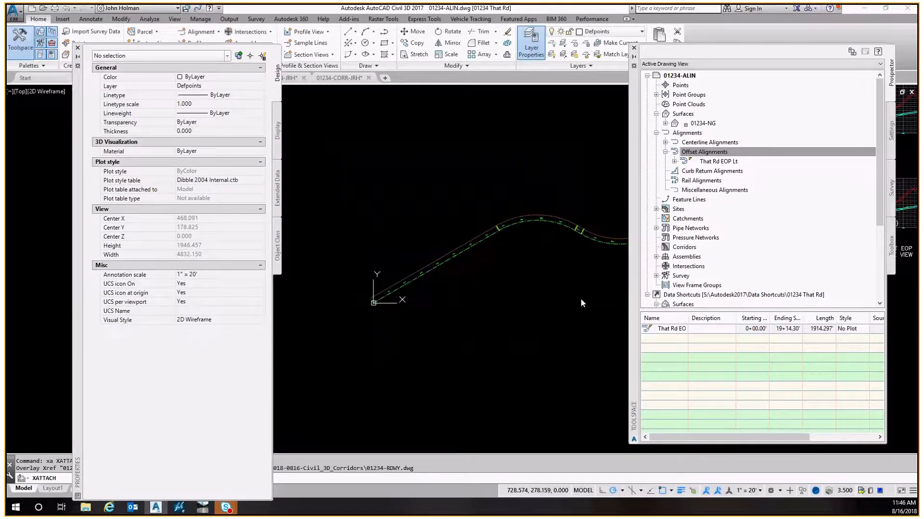
pyautogui.press('Escape')
pyautogui.press('Escape')
# Step: Examine the attached roadway linework around the side-street opening and the road's far end, and return to the workflow notes
pyautogui.moveTo(605, 213); pyautogui.dragTo(469, 217, button='middle')
pyautogui.scroll(4, 423, 215)
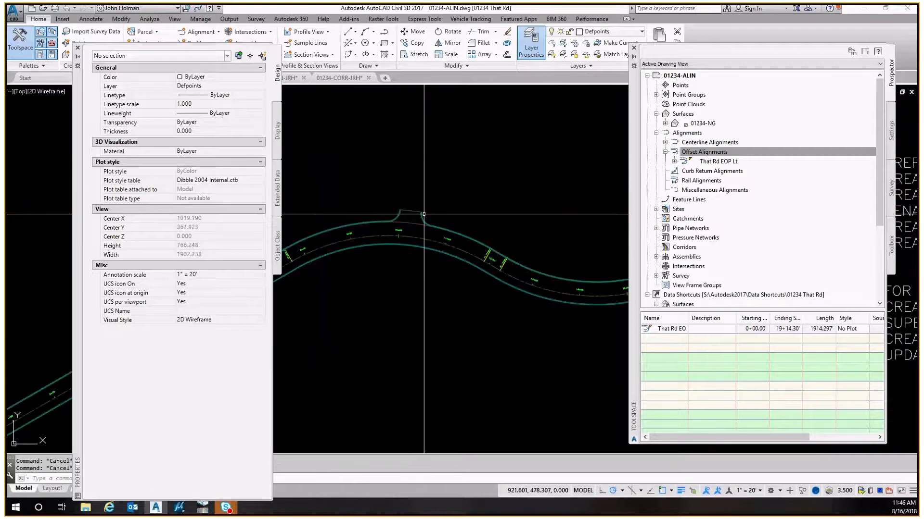
pyautogui.scroll(4, 423, 214)
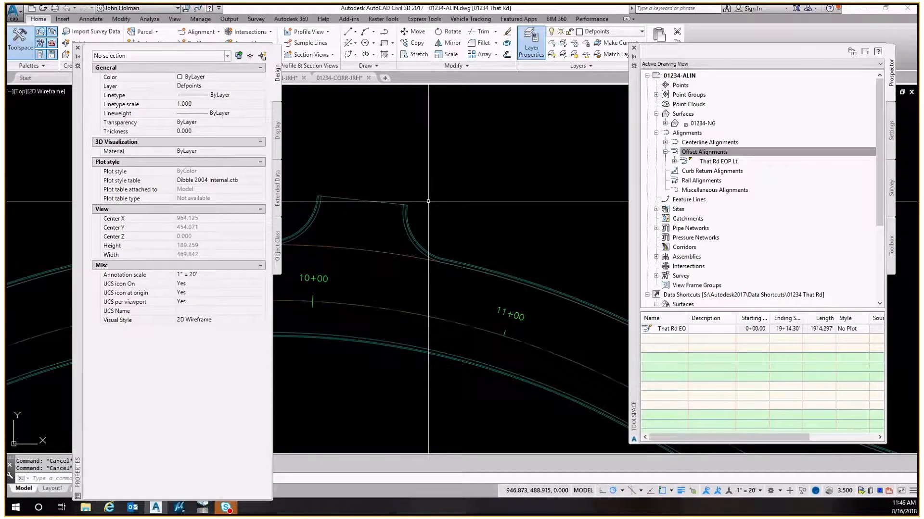
pyautogui.click(428, 201)
pyautogui.scroll(-2, 444, 190)
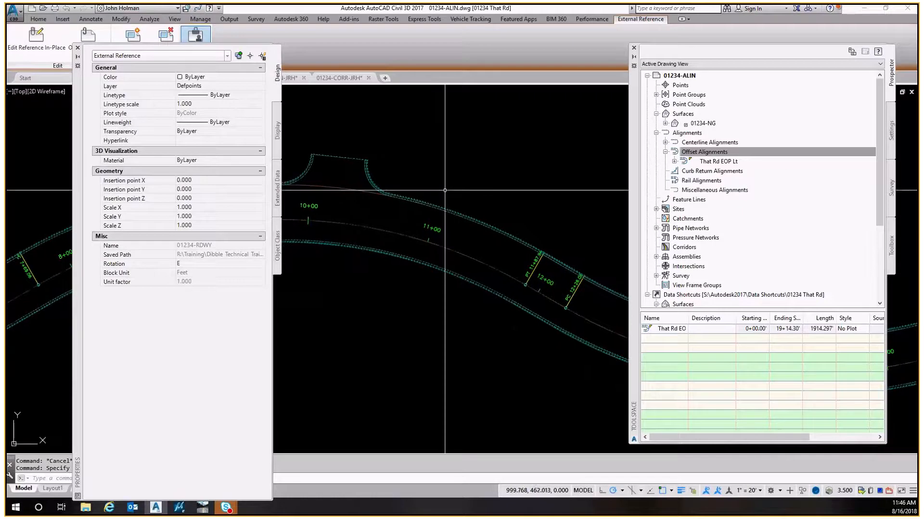
pyautogui.press('Escape')
pyautogui.scroll(-3, 477, 188)
pyautogui.moveTo(320, 185)
pyautogui.mouseDown(button='middle')
pyautogui.moveTo(492, 178)
pyautogui.moveTo(595, 189)
pyautogui.mouseUp(button='middle')
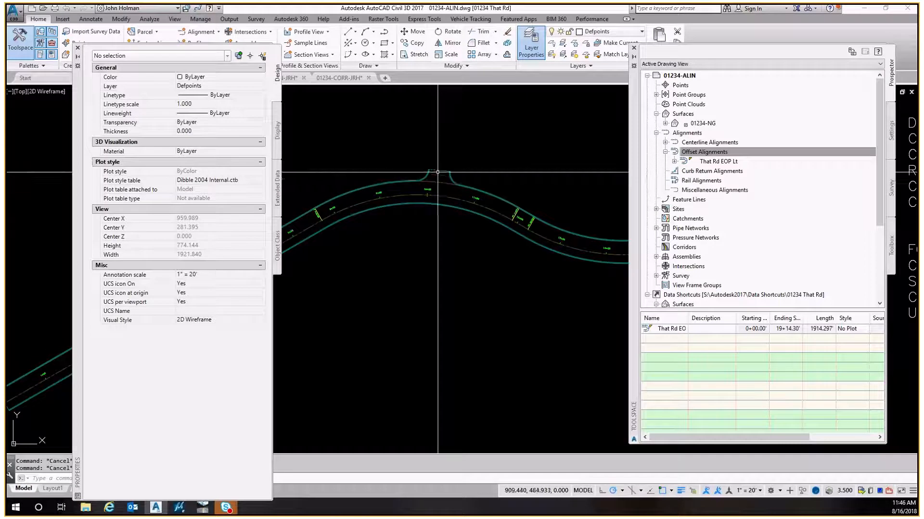
pyautogui.moveTo(591, 187); pyautogui.dragTo(252, 178, button='middle')
pyautogui.scroll(5, 431, 170)
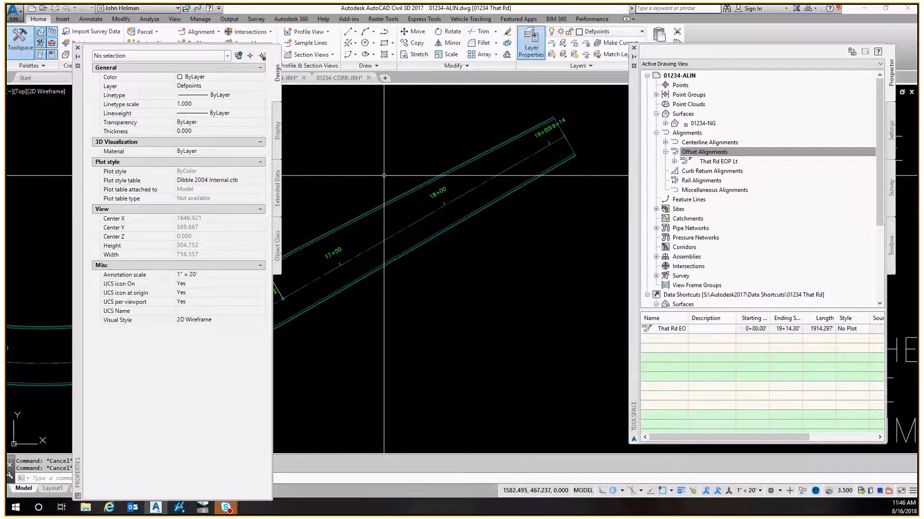
pyautogui.scroll(-10, 428, 168)
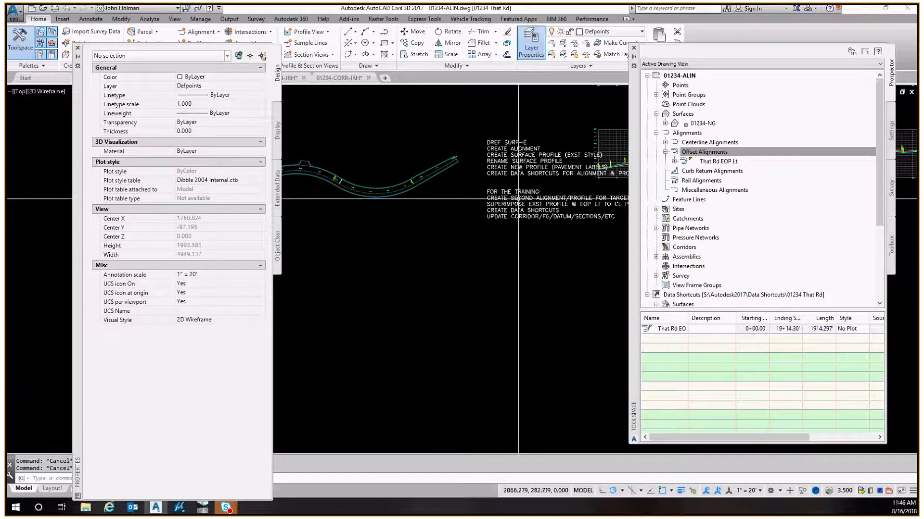
pyautogui.scroll(3, 547, 207)
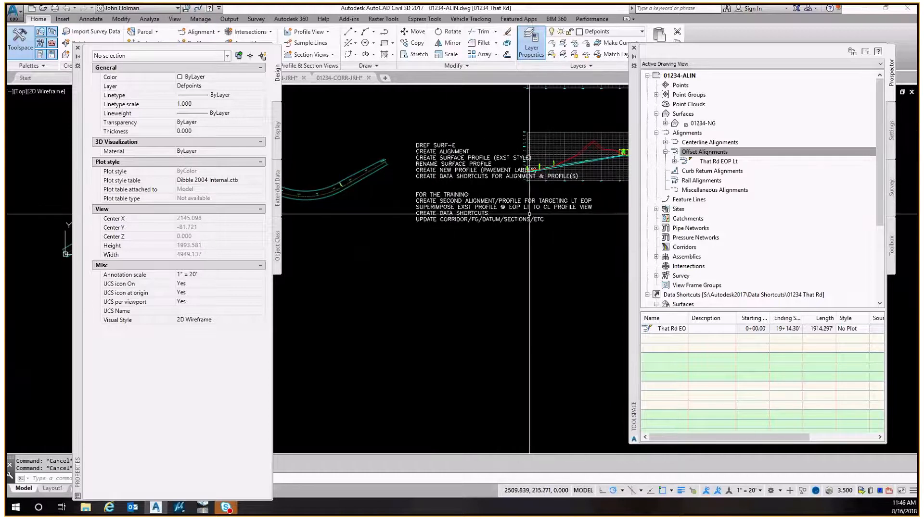
pyautogui.moveTo(549, 216); pyautogui.dragTo(500, 233, button='middle')
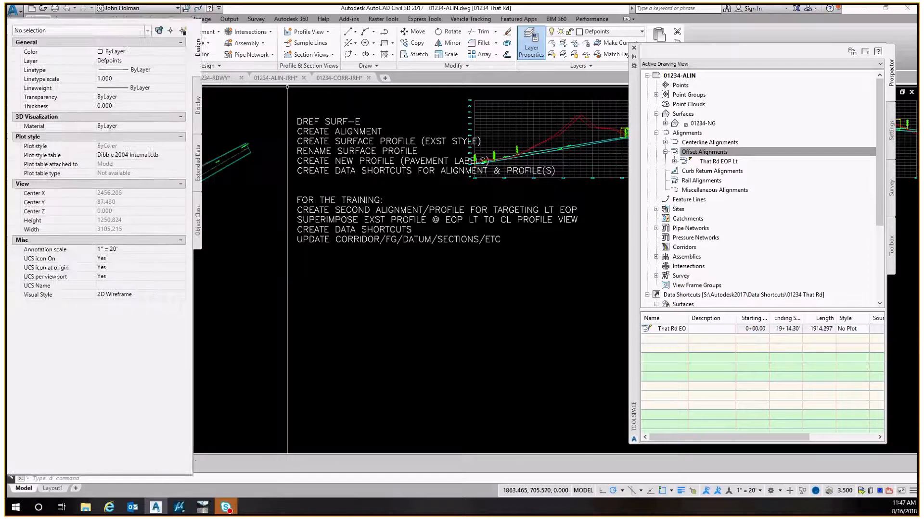
# Step: Switch to the 01234-CORR drawing and examine the two road assemblies and their notes in the Assemblies frame
pyautogui.click(154, 77)
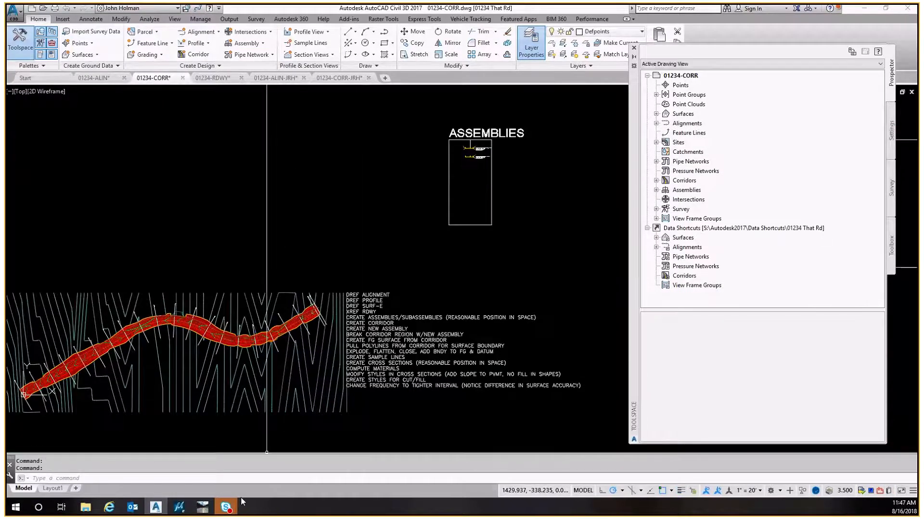
pyautogui.scroll(8, 475, 137)
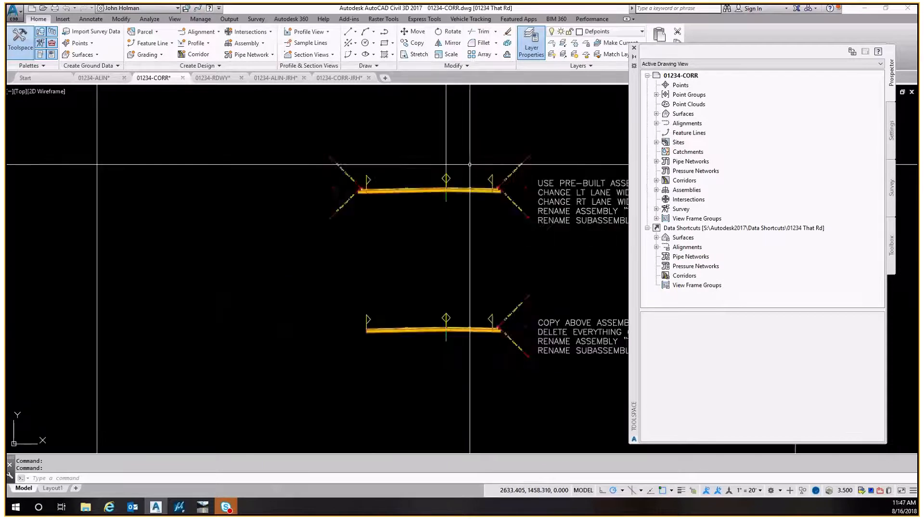
pyautogui.scroll(-4, 475, 137)
pyautogui.scroll(-5, 504, 136)
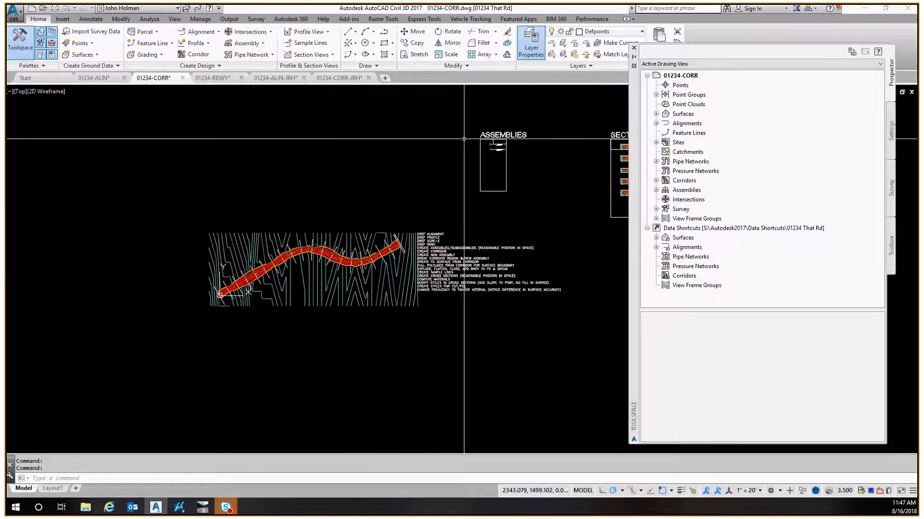
pyautogui.scroll(6, 476, 141)
pyautogui.scroll(6, 547, 155)
pyautogui.moveTo(593, 169); pyautogui.dragTo(196, 169, button='middle')
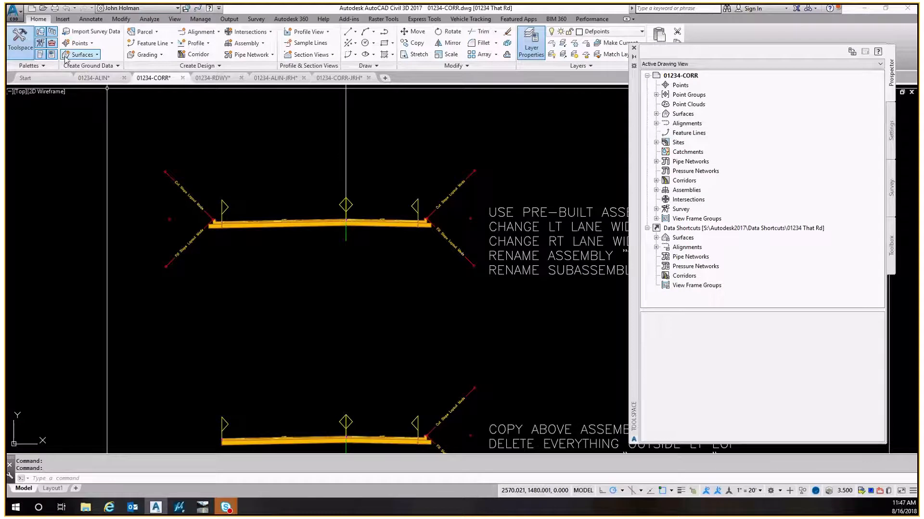
pyautogui.scroll(-4, 294, 109)
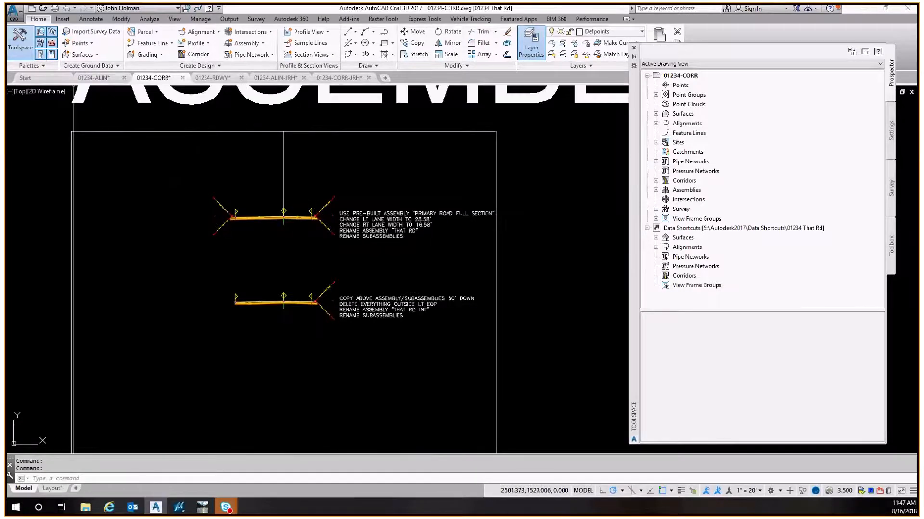
# Step: Float the tool palettes over the drawing and display the Civil Imperial Subassemblies set
pyautogui.moveTo(6, 145); pyautogui.dragTo(110, 112)
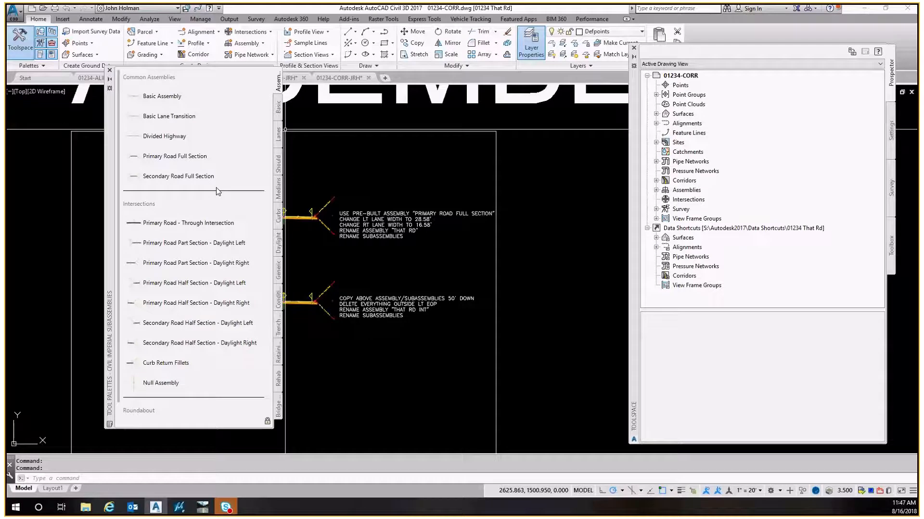
pyautogui.rightClick(109, 240)
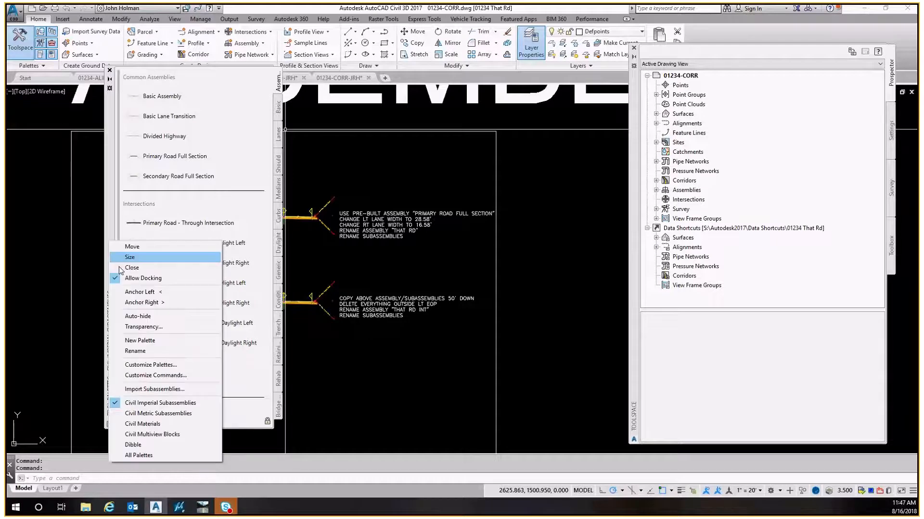
pyautogui.click(159, 404)
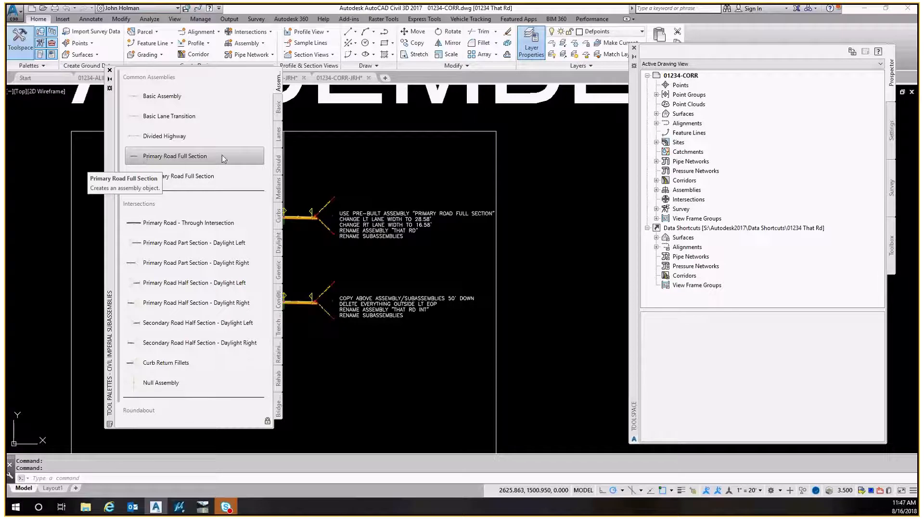
# Step: Review the basic, assembly, lane, median, shoulder and daylight categories of the imperial subassembly palettes
pyautogui.click(279, 108)
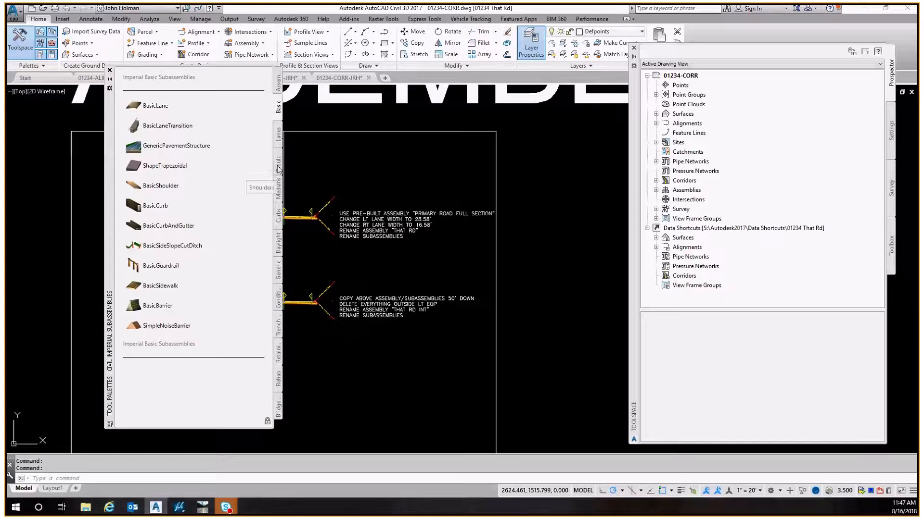
pyautogui.click(278, 82)
pyautogui.scroll(-1, 128, 367)
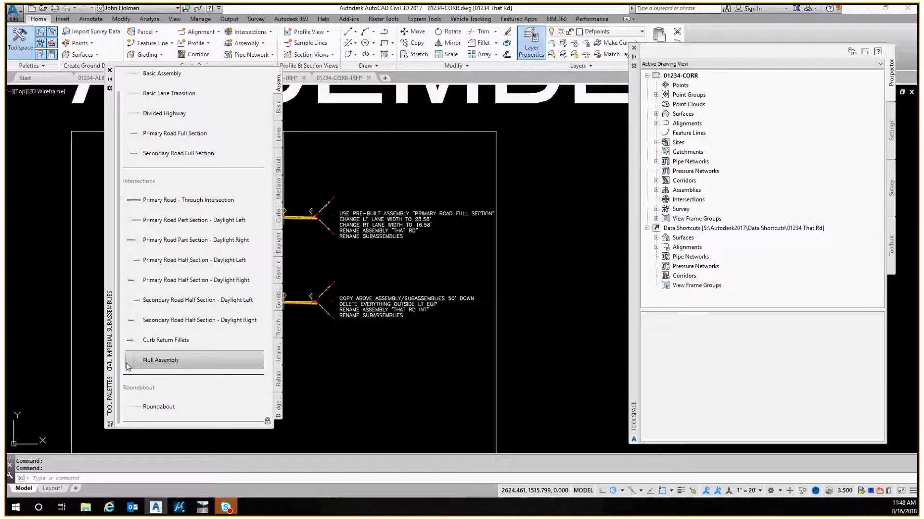
pyautogui.click(279, 133)
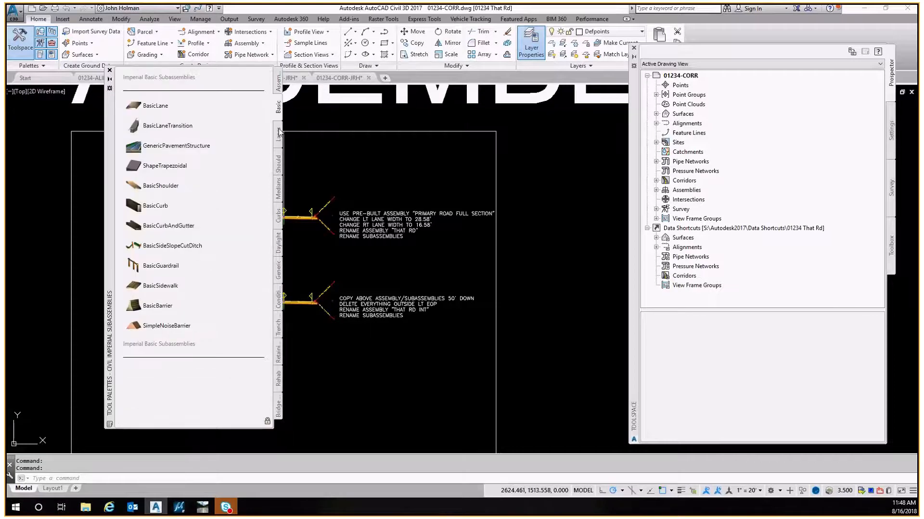
pyautogui.click(279, 132)
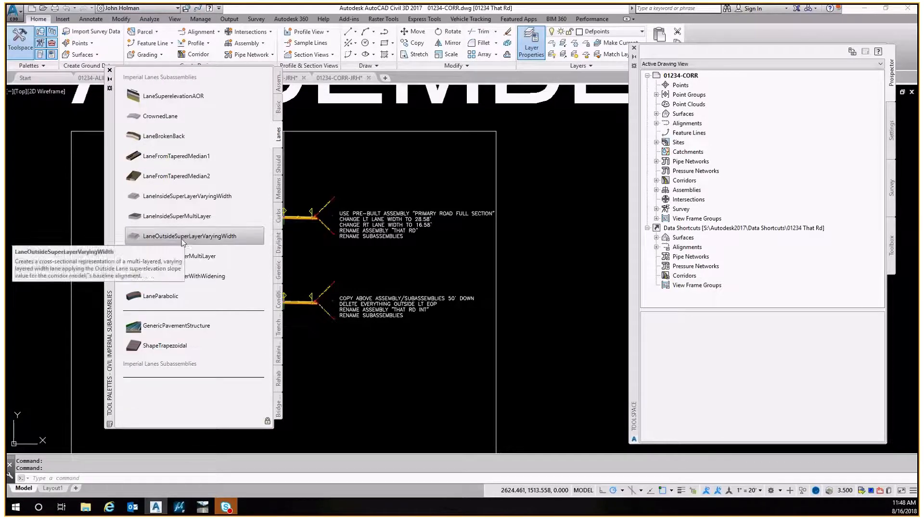
pyautogui.click(279, 188)
pyautogui.click(279, 166)
pyautogui.click(279, 245)
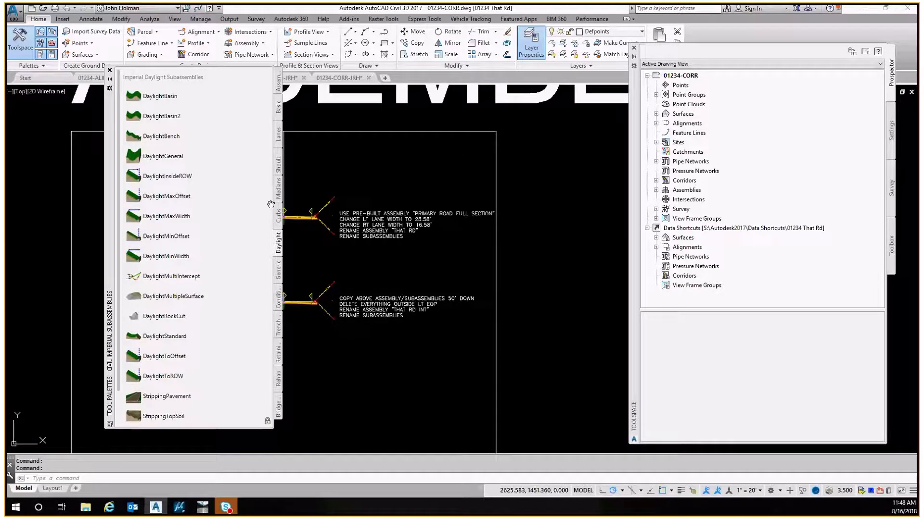
# Step: Select the That Rd assembly baseline, inspect the pavement subassemblies and their attachment points at the centerline, and clear the selection
pyautogui.scroll(5, 481, 200)
pyautogui.press('Escape')
pyautogui.press('Escape')
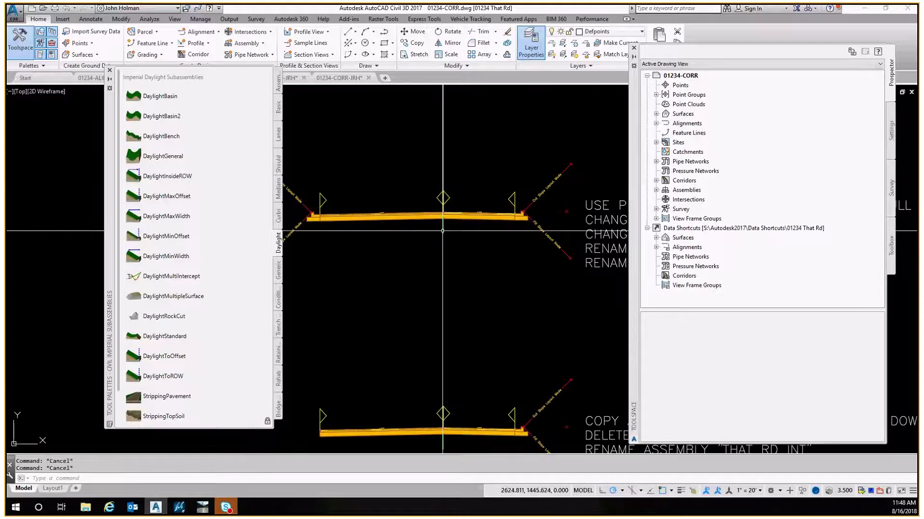
pyautogui.click(443, 231)
pyautogui.scroll(5, 442, 216)
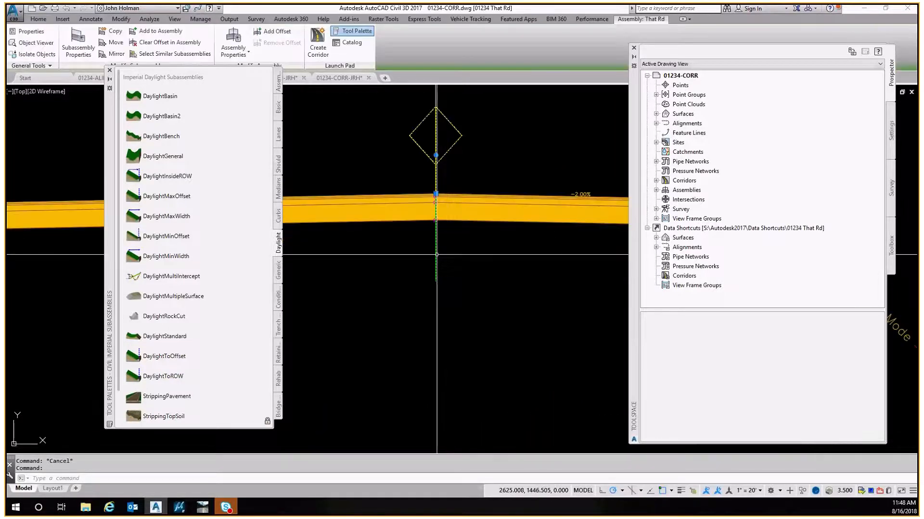
pyautogui.scroll(-3, 399, 261)
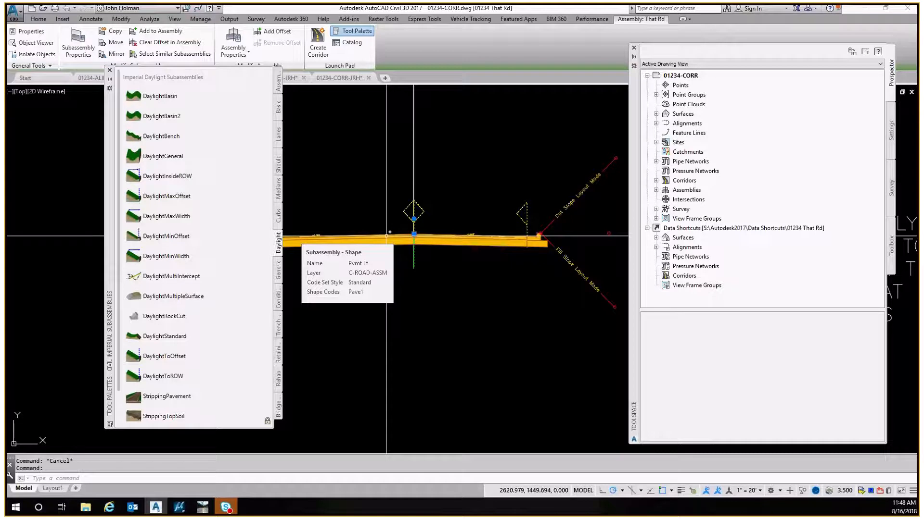
pyautogui.scroll(6, 415, 234)
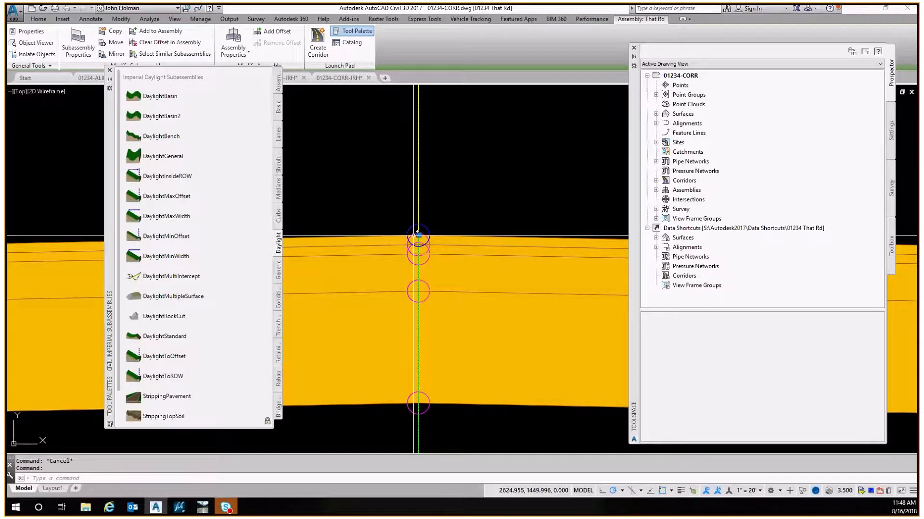
pyautogui.scroll(-4, 417, 233)
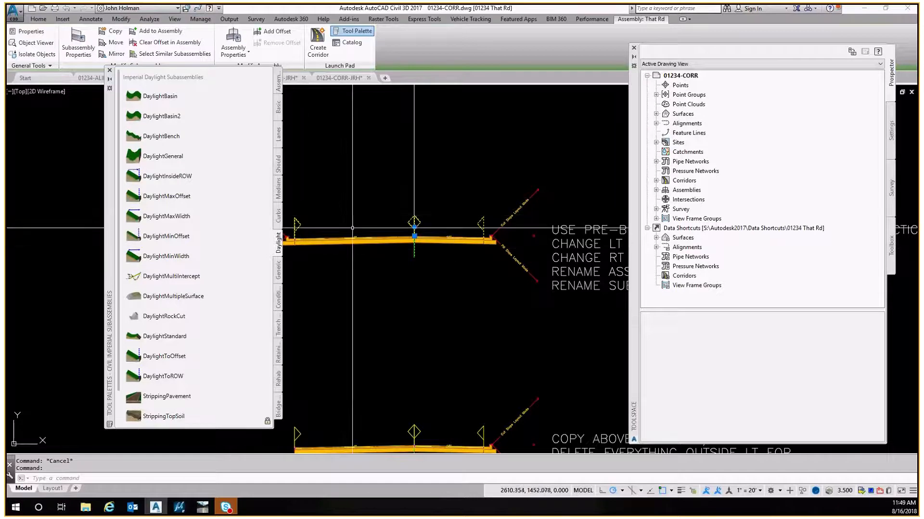
pyautogui.press('Escape')
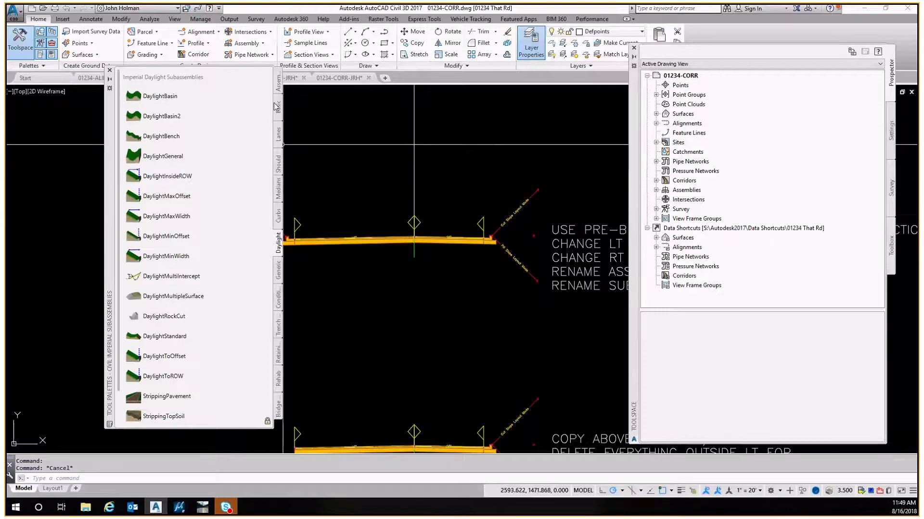
# Step: Place the prebuilt Primary Road Full Section assembly in the empty area below the two existing assemblies, and undo the placement
pyautogui.click(278, 83)
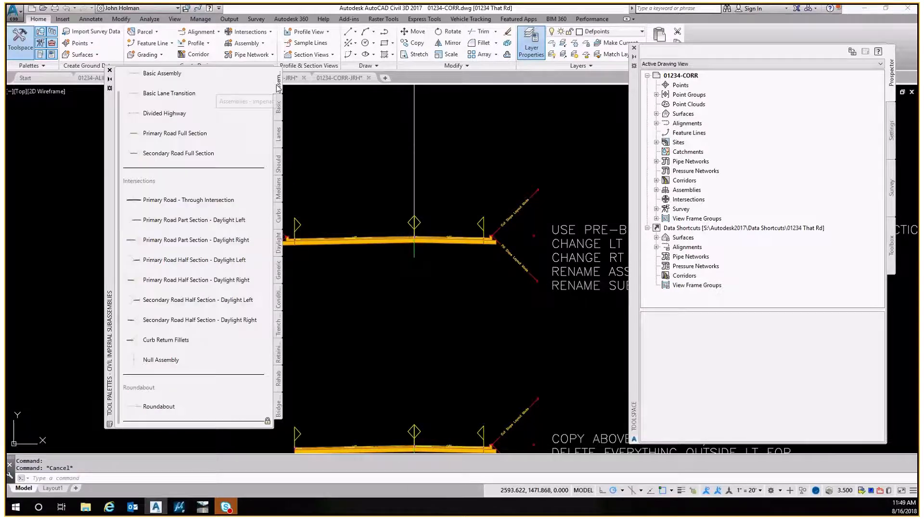
pyautogui.click(166, 135)
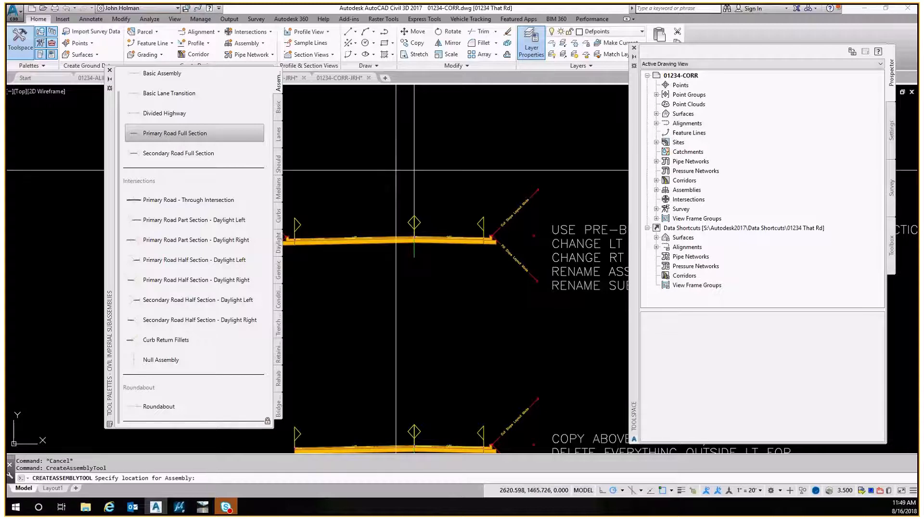
pyautogui.scroll(-5, 428, 159)
pyautogui.scroll(5, 422, 263)
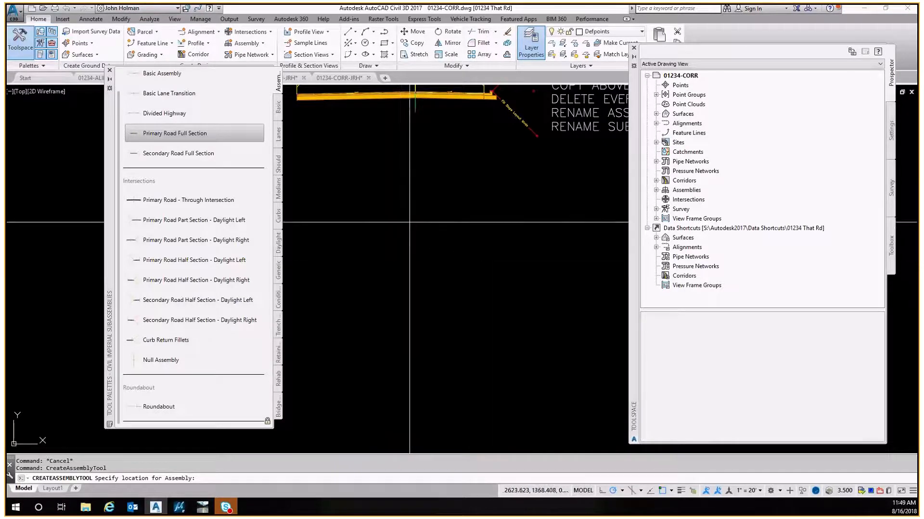
pyautogui.scroll(-5, 414, 240)
pyautogui.click(415, 236)
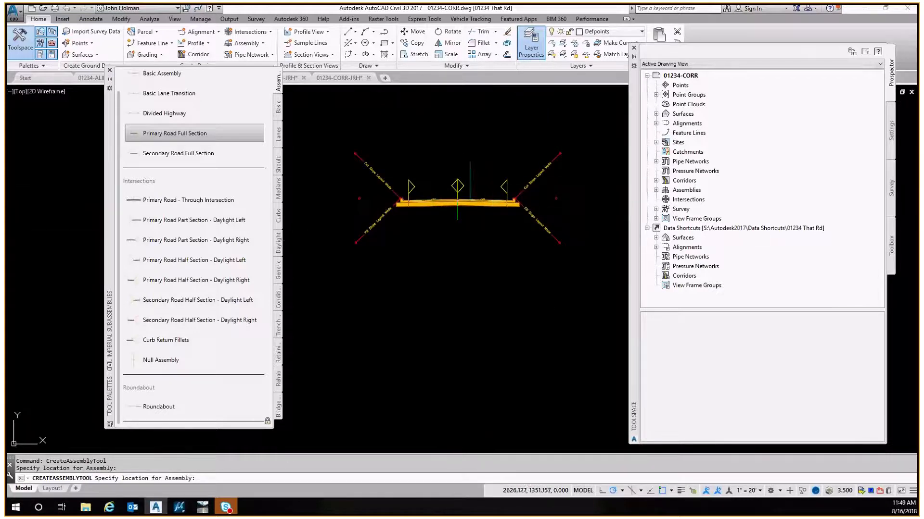
pyautogui.hotkey('ctrl', 'z')
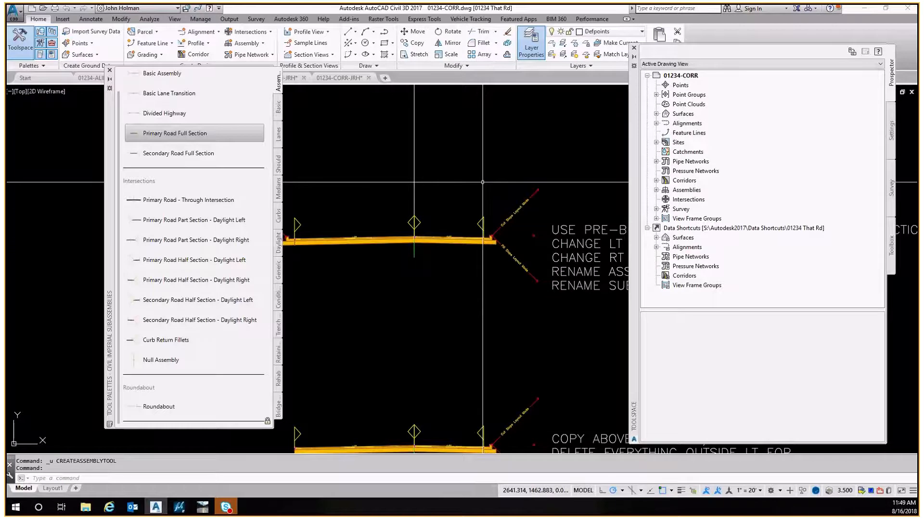
# Step: Read the build notes beside the two assemblies, especially the prebuilt assembly and lane width instructions
pyautogui.scroll(-3, 483, 182)
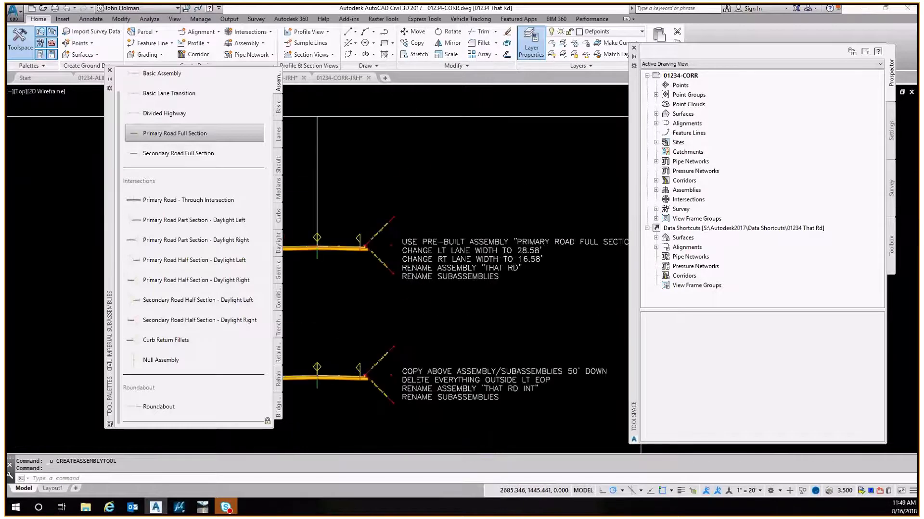
pyautogui.scroll(2, 444, 249)
pyautogui.moveTo(532, 259)
pyautogui.mouseDown(button='middle')
pyautogui.moveTo(433, 248)
pyautogui.moveTo(449, 246)
pyautogui.mouseUp(button='middle')
pyautogui.scroll(-2, 446, 244)
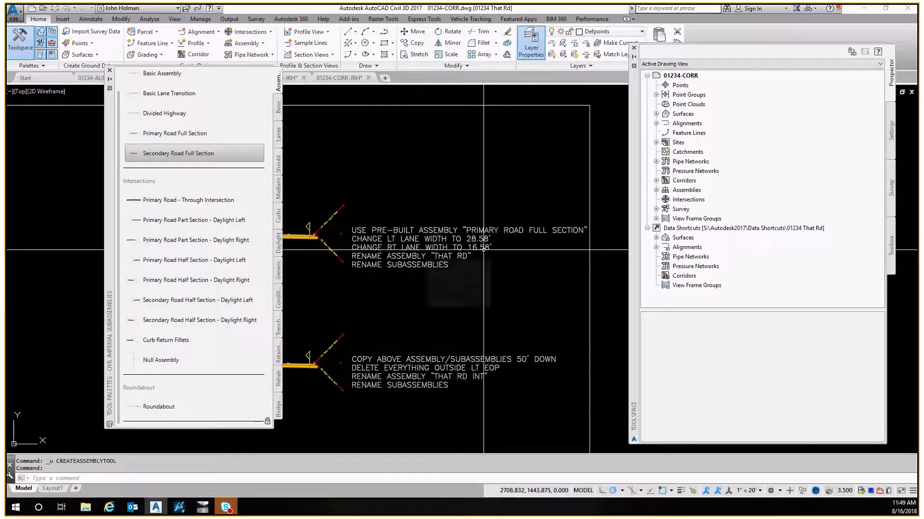
pyautogui.scroll(4, 484, 250)
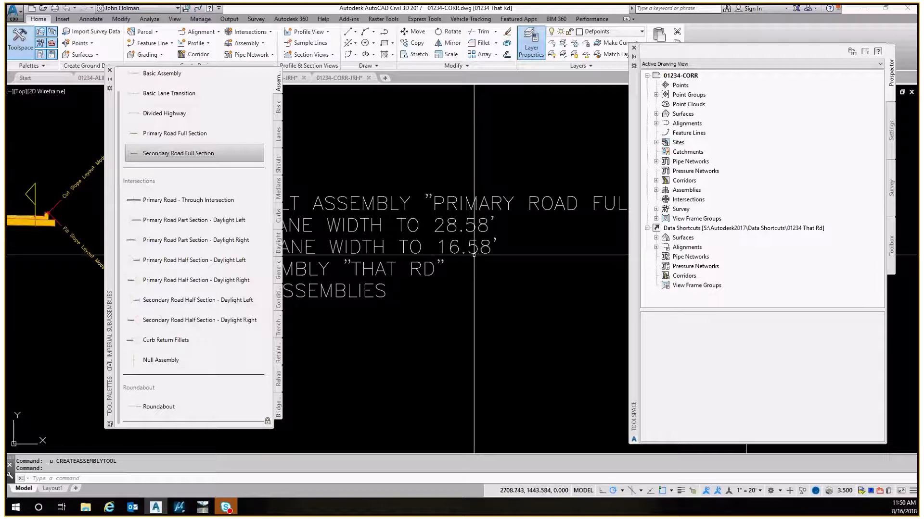
# Step: Select the right curb subassembly of the upper assembly and display its object properties
pyautogui.moveTo(438, 244); pyautogui.dragTo(564, 220, button='middle')
pyautogui.scroll(5, 405, 219)
pyautogui.press('Escape')
pyautogui.click(394, 213)
pyautogui.click(394, 214)
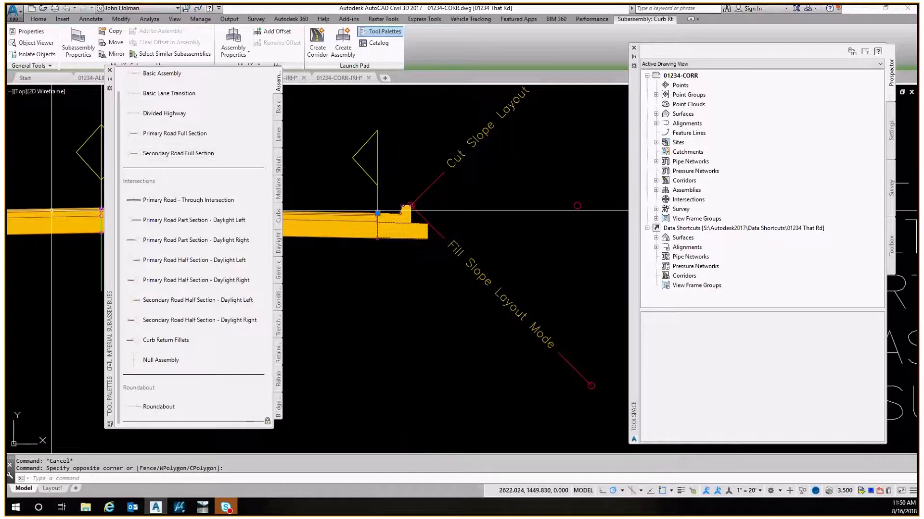
pyautogui.hotkey('ctrl', '1')
pyautogui.moveTo(265, 180); pyautogui.dragTo(174, 146)
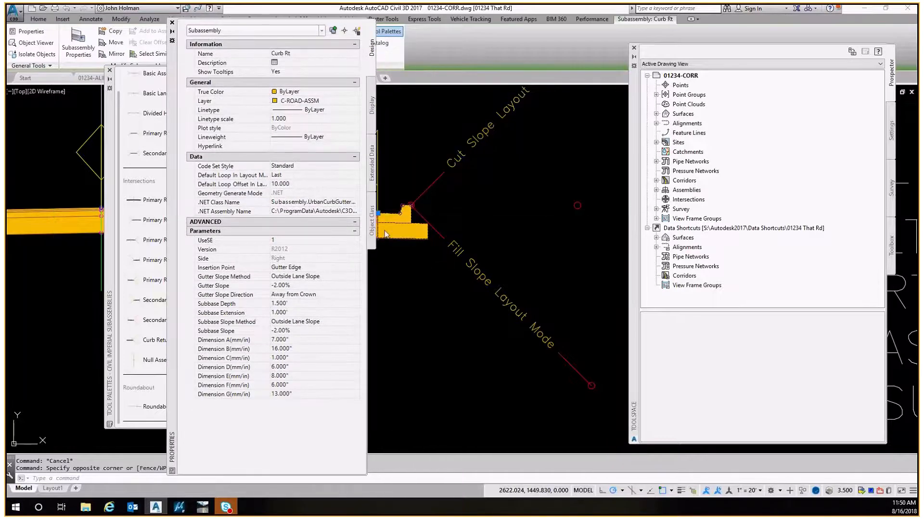
# Step: Select the upper assembly's right pavement subassembly, review its width, default slope and side parameters, and clear the selection
pyautogui.moveTo(414, 272); pyautogui.dragTo(712, 294, button='middle')
pyautogui.press('Escape')
pyautogui.click(418, 259)
pyautogui.moveTo(568, 270)
pyautogui.mouseDown(button='middle')
pyautogui.moveTo(444, 288)
pyautogui.moveTo(499, 286)
pyautogui.mouseUp(button='middle')
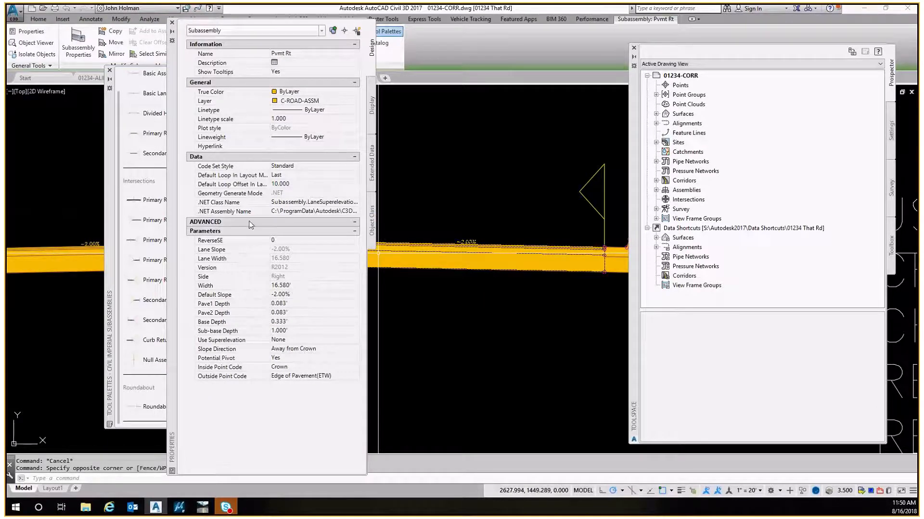
pyautogui.click(303, 285)
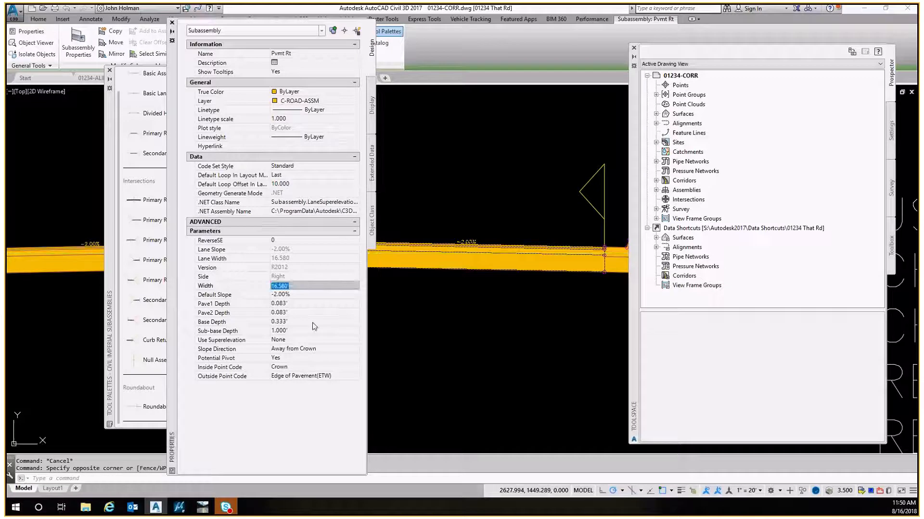
pyautogui.click(298, 295)
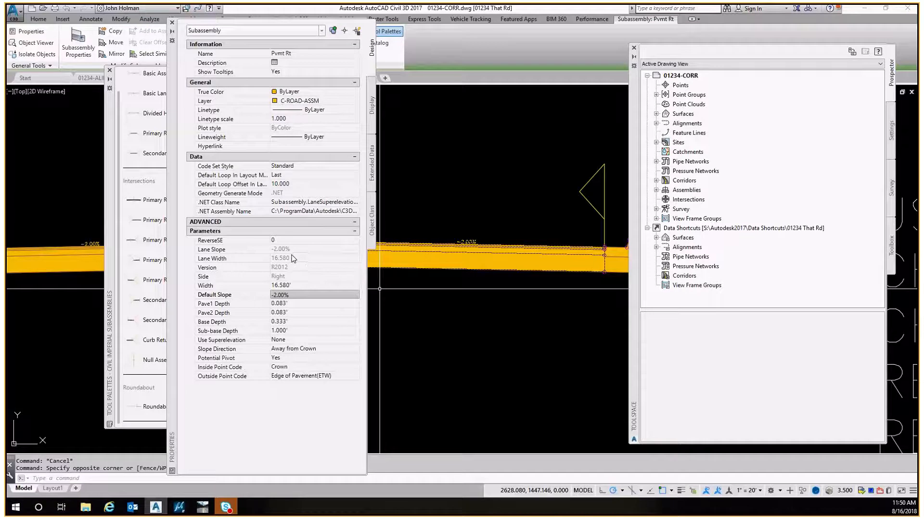
pyautogui.click(278, 277)
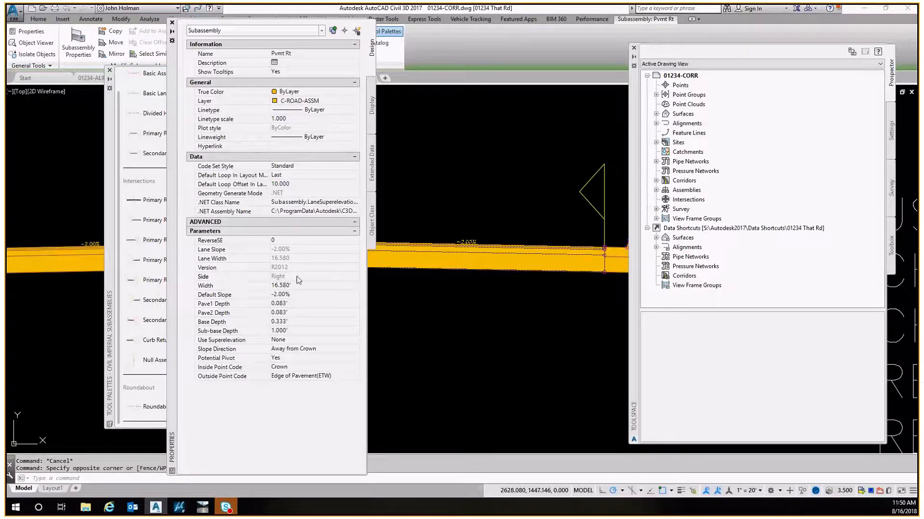
pyautogui.press('Escape')
pyautogui.scroll(-3, 504, 219)
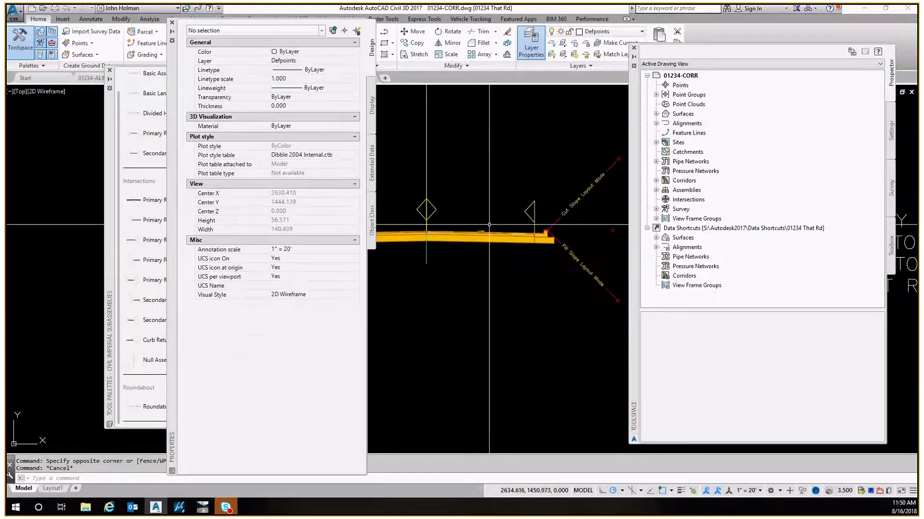
# Step: Change the Side parameter of the upper assembly's right pavement subassembly to Left, and undo the change
pyautogui.click(471, 224)
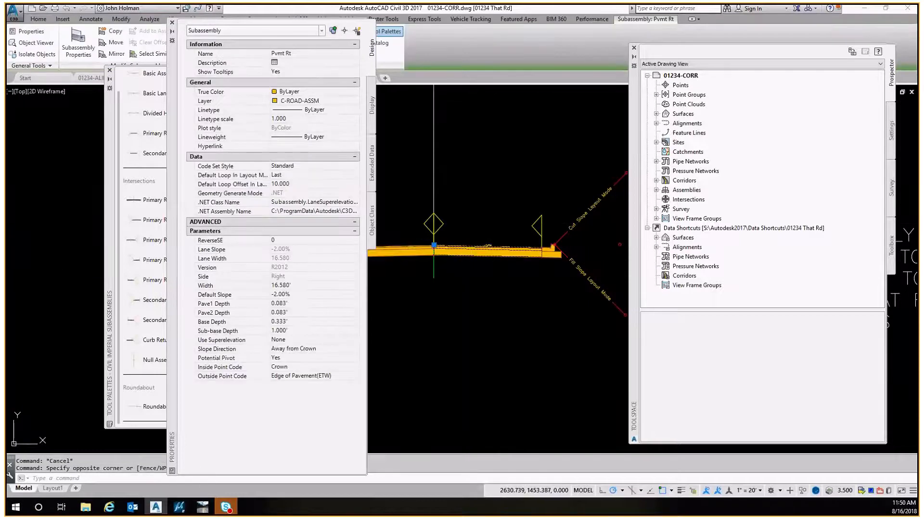
pyautogui.rightClick(470, 223)
pyautogui.click(521, 327)
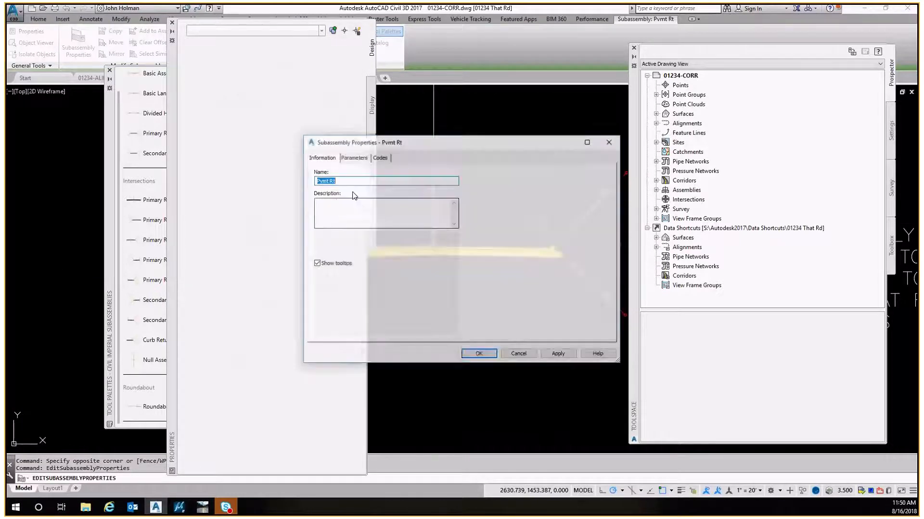
pyautogui.click(353, 158)
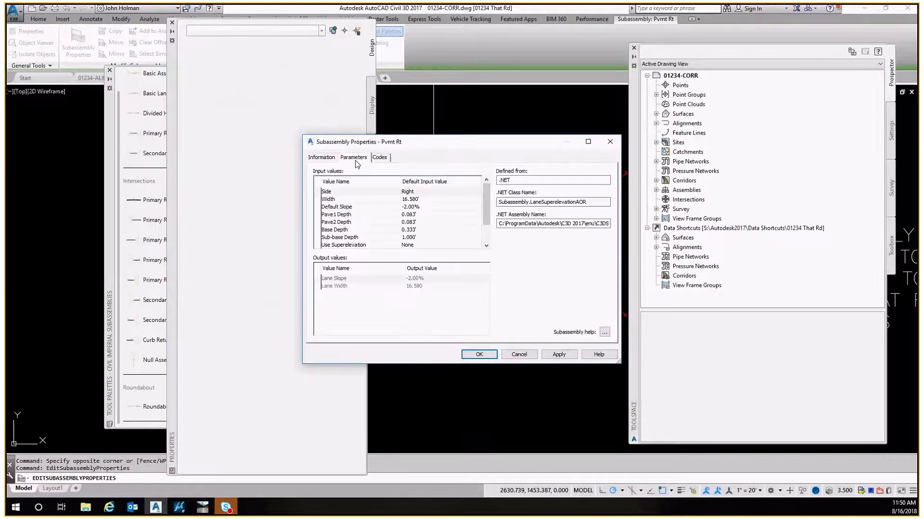
pyautogui.doubleClick(421, 192)
pyautogui.click(451, 248)
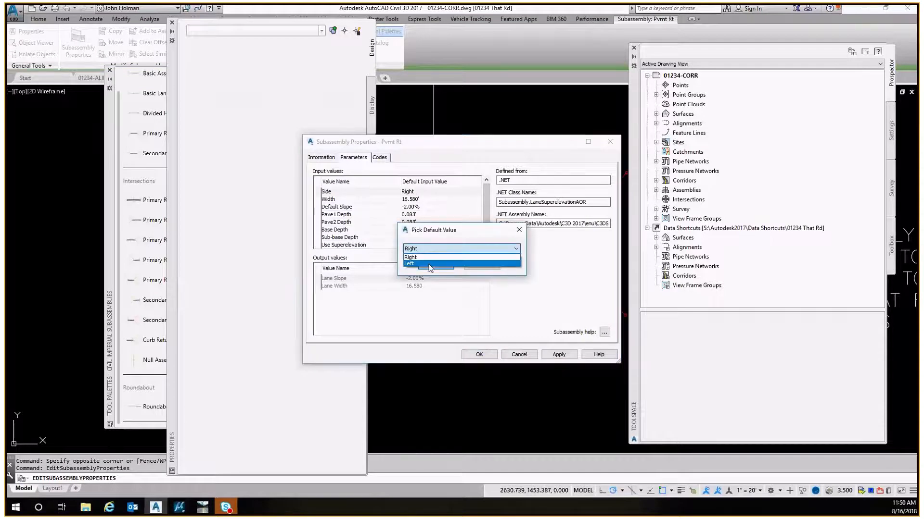
pyautogui.click(430, 263)
pyautogui.click(435, 265)
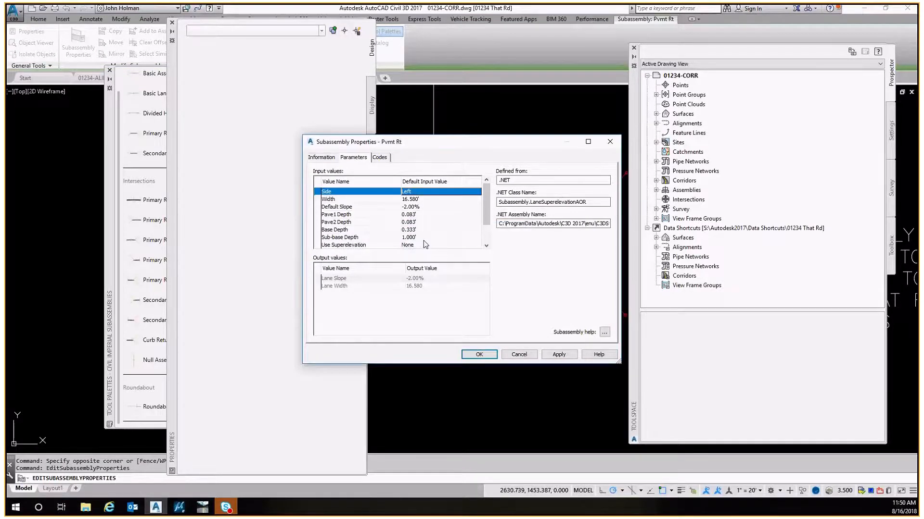
pyautogui.press('Return')
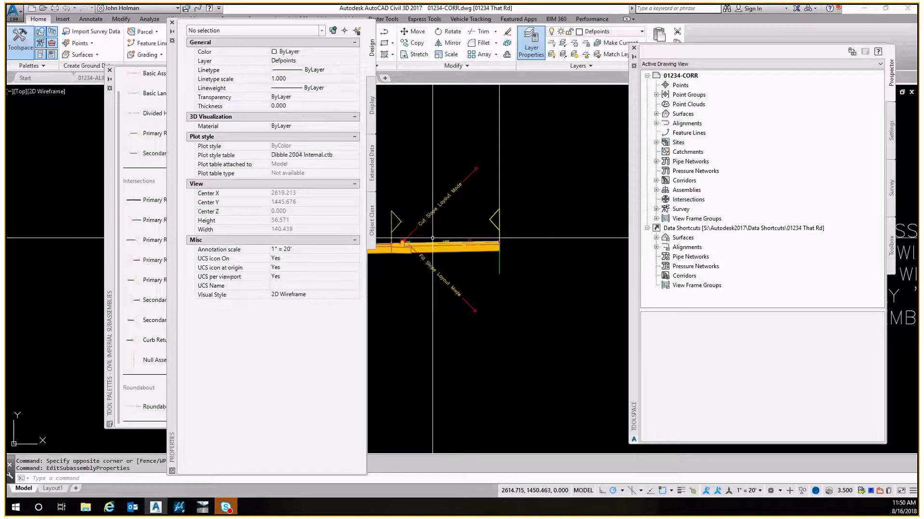
pyautogui.hotkey('ctrl', 'z')
pyautogui.press('Escape')
# Step: Select the upper assembly's right pavement subassembly again, examine its parameters, and clear the selection
pyautogui.scroll(-2, 469, 257)
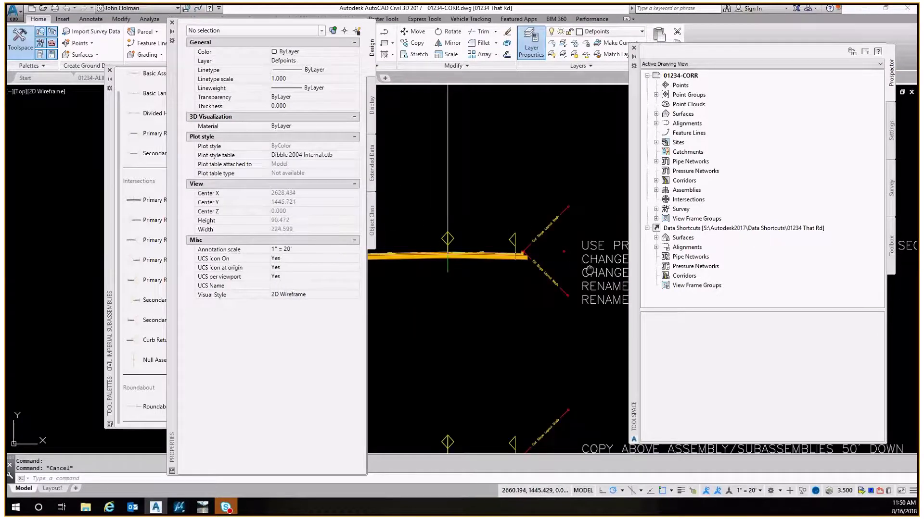
pyautogui.moveTo(589, 270); pyautogui.dragTo(503, 259, button='middle')
pyautogui.moveTo(451, 231); pyautogui.dragTo(494, 231, button='middle')
pyautogui.press('Escape')
pyautogui.click(451, 216)
pyautogui.click(441, 260)
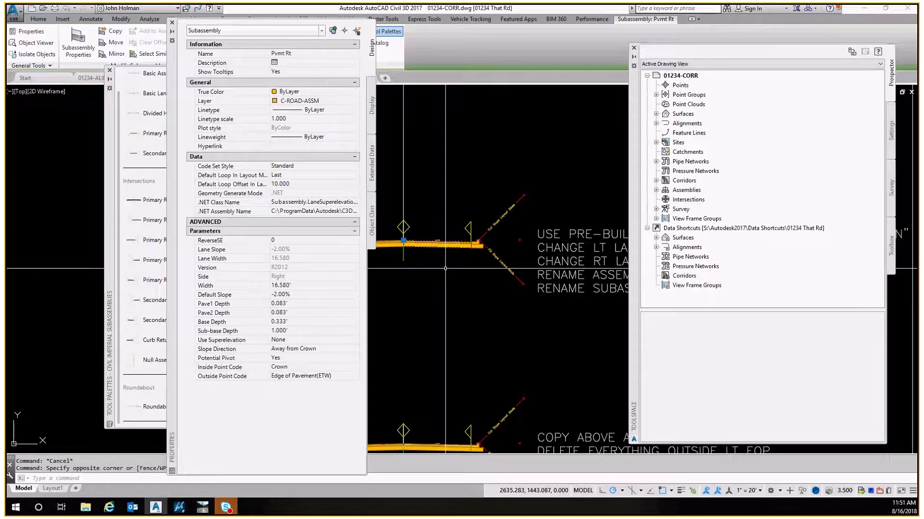
pyautogui.scroll(-2, 445, 268)
pyautogui.moveTo(445, 268); pyautogui.dragTo(446, 205, button='middle')
pyautogui.press('Escape')
# Step: Select every subassembly similar to the upper assembly's right pavement, and clear that selection
pyautogui.click(444, 176)
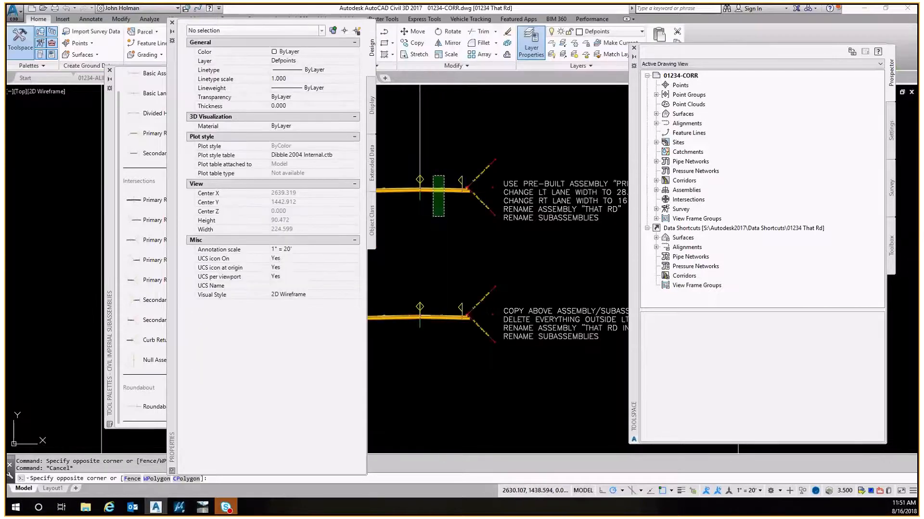
pyautogui.click(433, 216)
pyautogui.rightClick(436, 257)
pyautogui.click(481, 456)
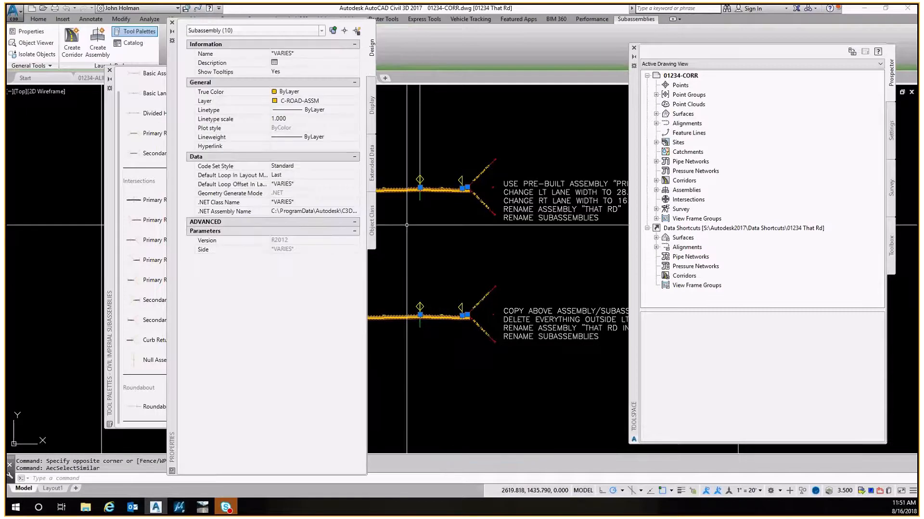
pyautogui.moveTo(425, 212); pyautogui.dragTo(478, 218, button='middle')
pyautogui.press('Escape')
# Step: Select the left and right pavement subassemblies of both assemblies and set their Pave1 Depth to 0.5'
pyautogui.click(446, 180)
pyautogui.click(424, 350)
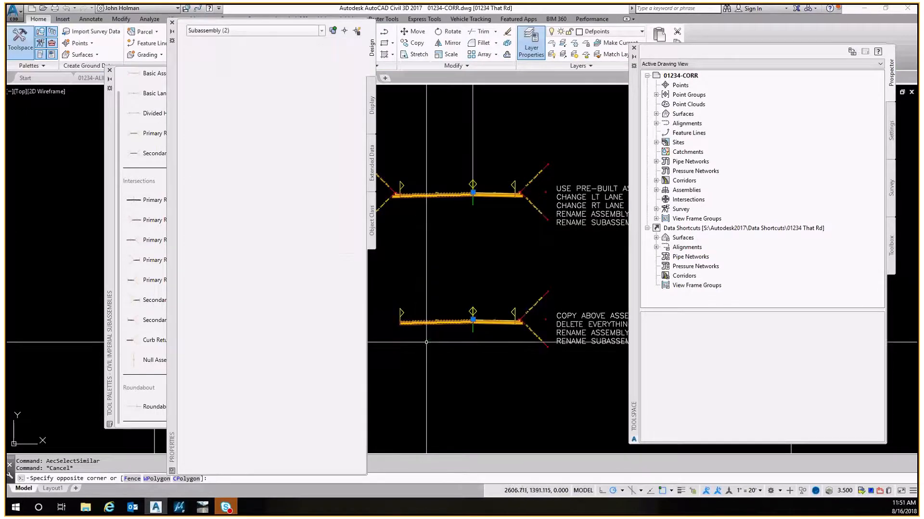
pyautogui.click(500, 179)
pyautogui.click(486, 347)
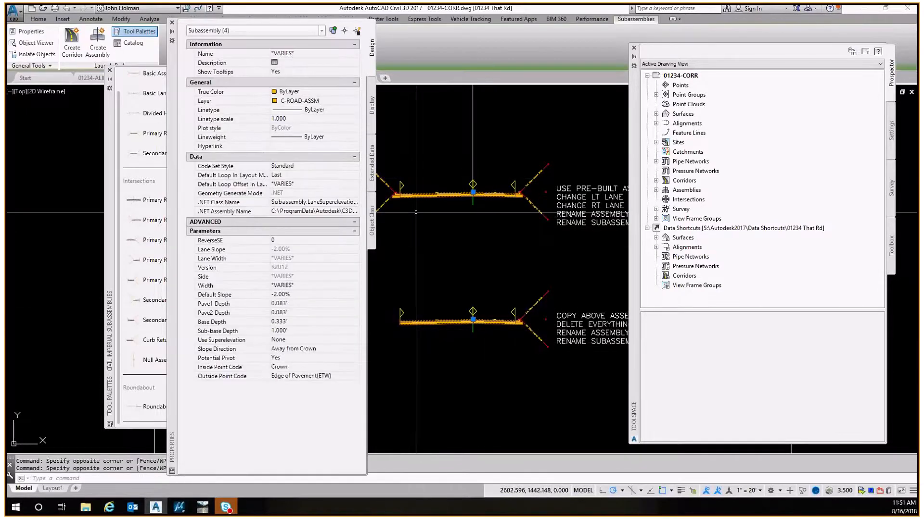
pyautogui.click(294, 304)
pyautogui.write('.5')
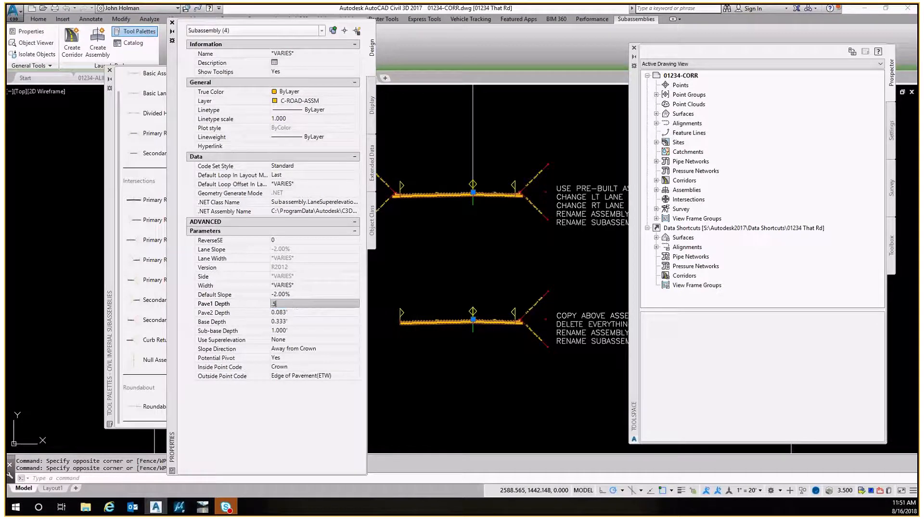
# Step: Set the Pave2 Depth and Sub-base Depth of the four selected pavement subassemblies to 0, and clear the selection
pyautogui.click(295, 313)
pyautogui.write('0')
pyautogui.press('Tab')
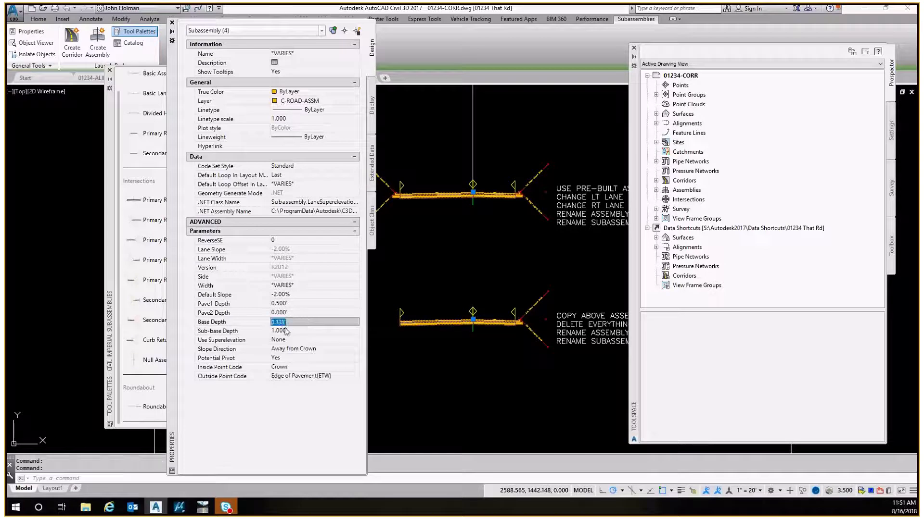
pyautogui.press('Tab')
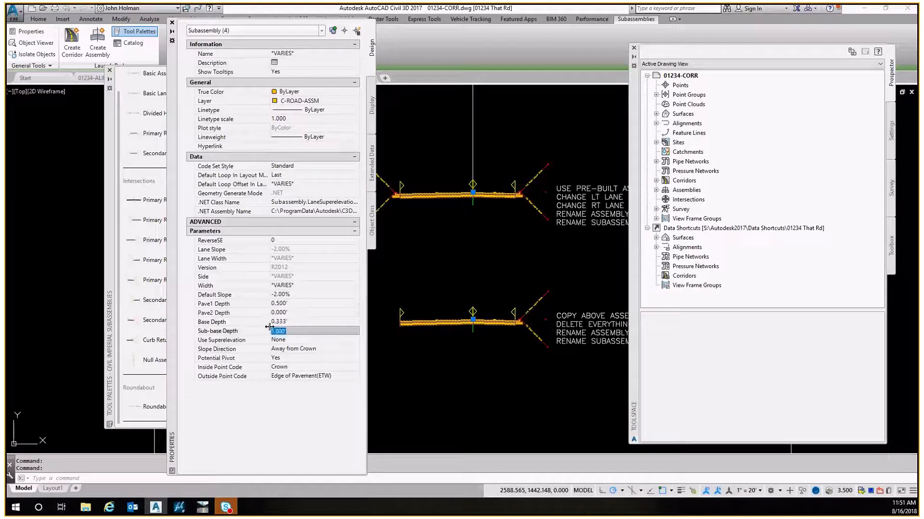
pyautogui.write('0')
pyautogui.press('Tab')
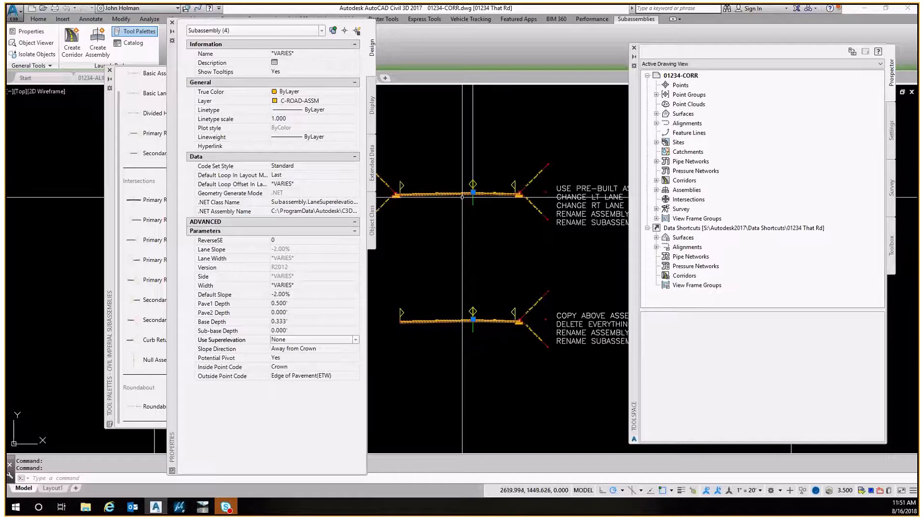
pyautogui.press('Escape')
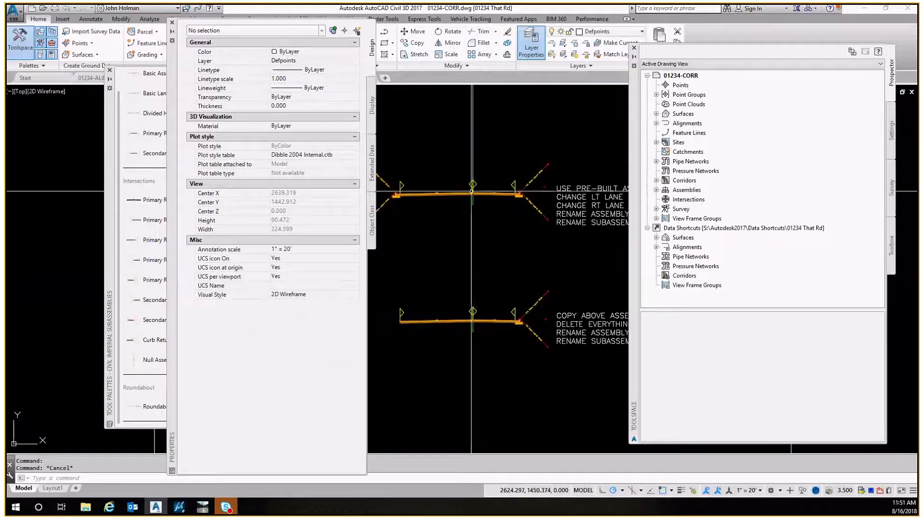
pyautogui.moveTo(483, 185); pyautogui.dragTo(488, 223, button='middle')
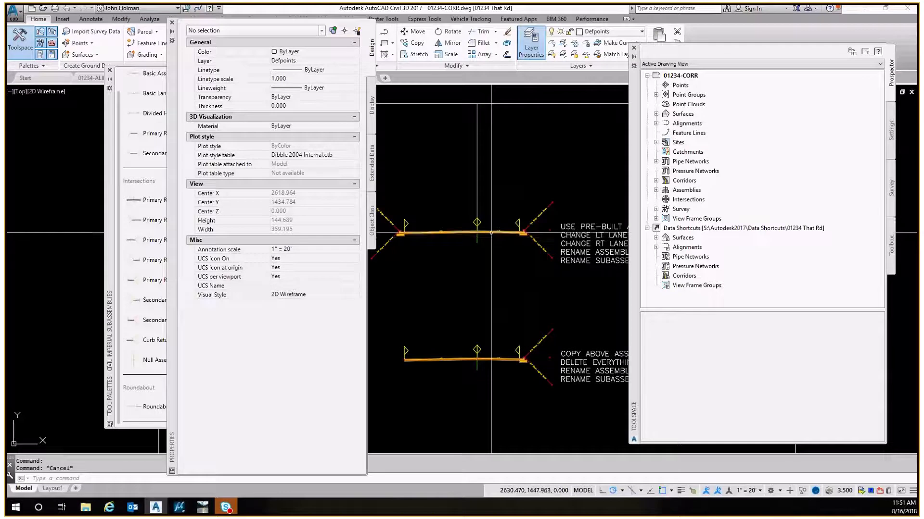
pyautogui.press('Escape')
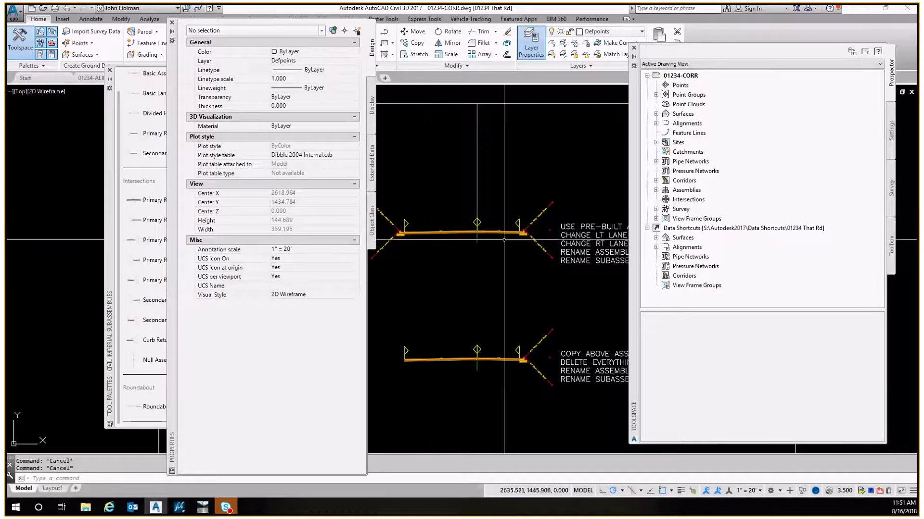
pyautogui.moveTo(501, 242); pyautogui.dragTo(467, 243, button='middle')
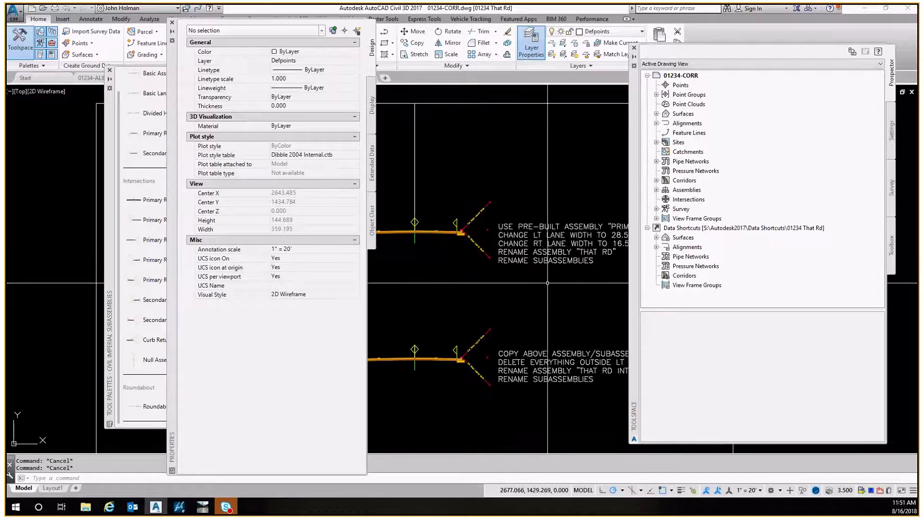
# Step: Select the upper assembly's right pavement subassembly and examine its name, width and depth parameters
pyautogui.scroll(3, 547, 283)
pyautogui.moveTo(484, 281); pyautogui.dragTo(572, 278, button='middle')
pyautogui.moveTo(447, 261); pyautogui.dragTo(500, 268, button='middle')
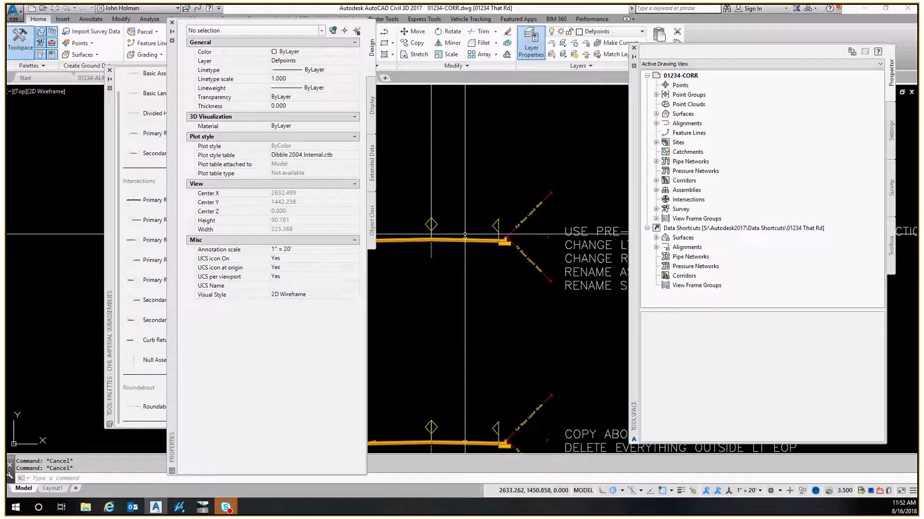
pyautogui.scroll(2, 464, 234)
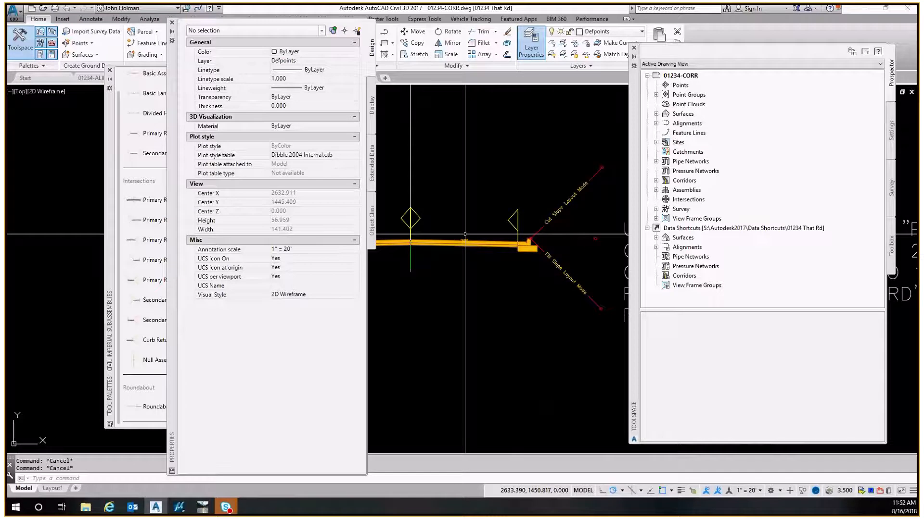
pyautogui.moveTo(459, 235); pyautogui.dragTo(489, 238, button='middle')
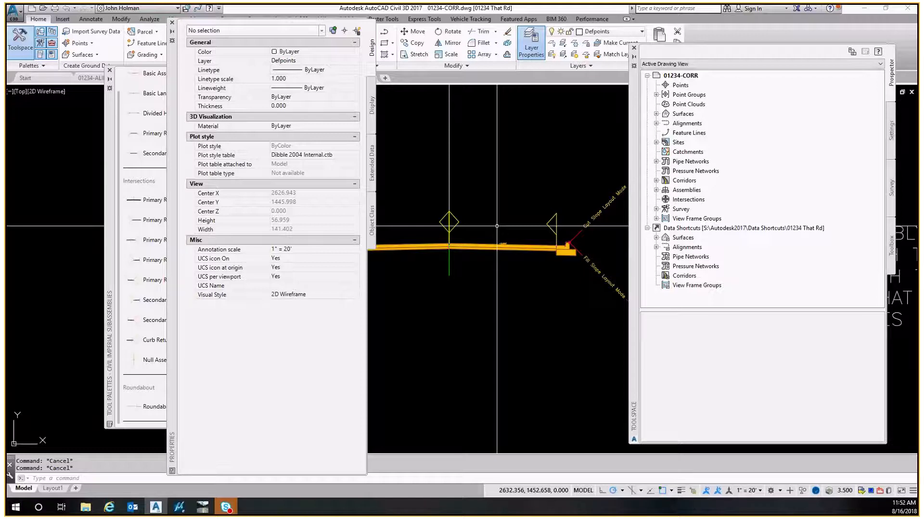
pyautogui.click(529, 223)
pyautogui.click(486, 288)
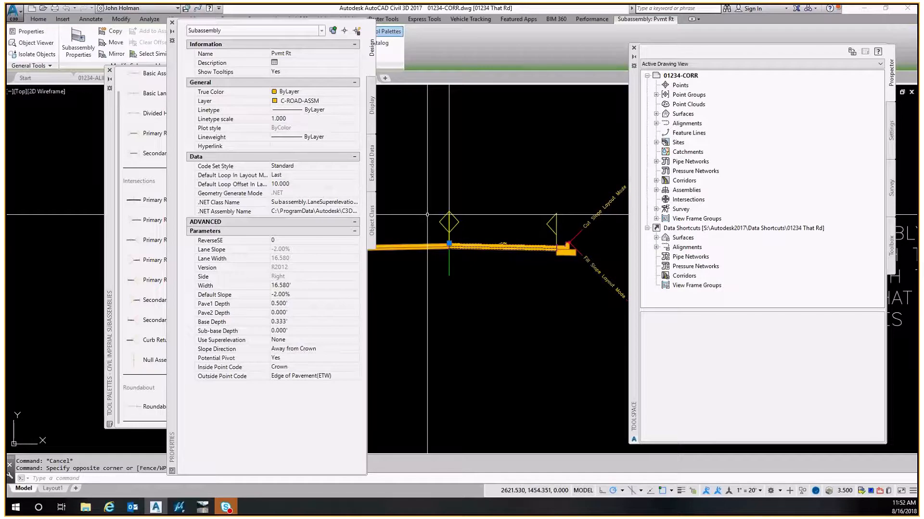
# Step: Insert a pre-built Primary Road Full Section assembly below the two existing assemblies
pyautogui.moveTo(172, 134)
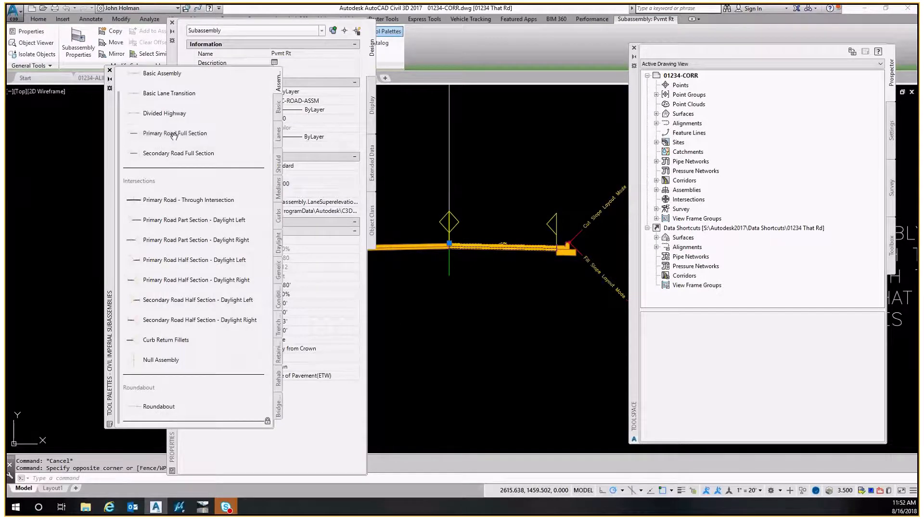
pyautogui.scroll(-6, 437, 197)
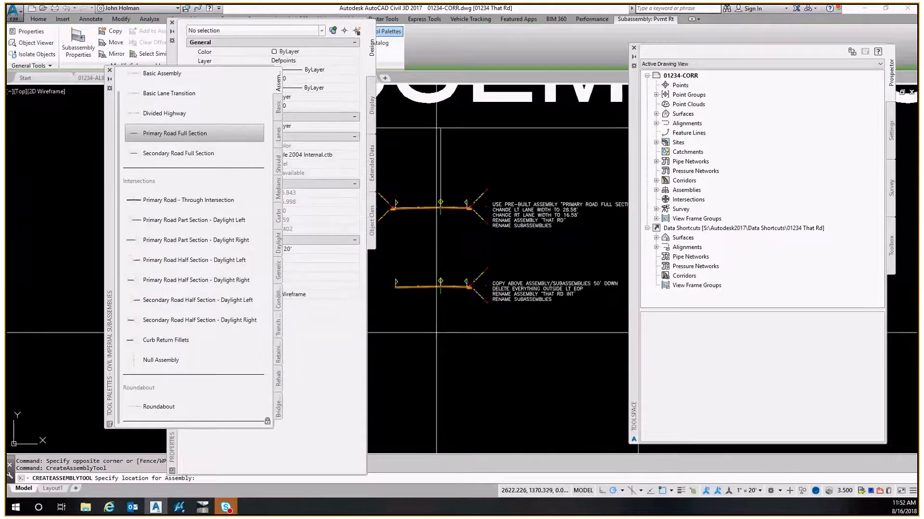
pyautogui.scroll(8, 468, 306)
pyautogui.press('Escape')
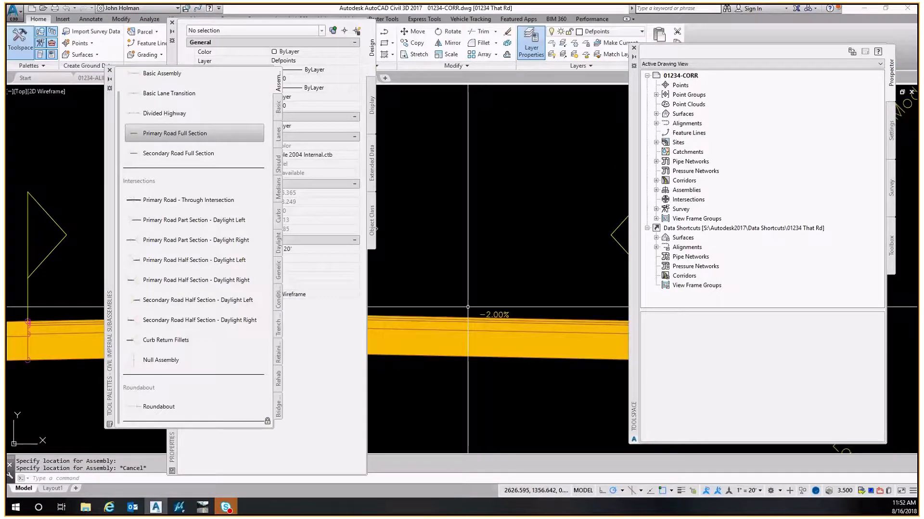
# Step: Select the new assembly's right lane subassembly, examine its default name and parameters, and clear the selection
pyautogui.moveTo(356, 198)
pyautogui.click(549, 268)
pyautogui.click(494, 358)
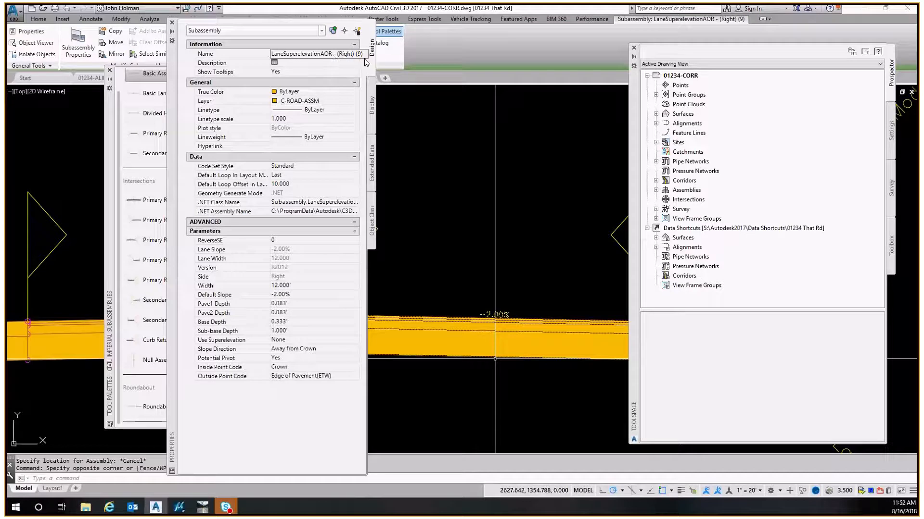
pyautogui.scroll(-3, 489, 264)
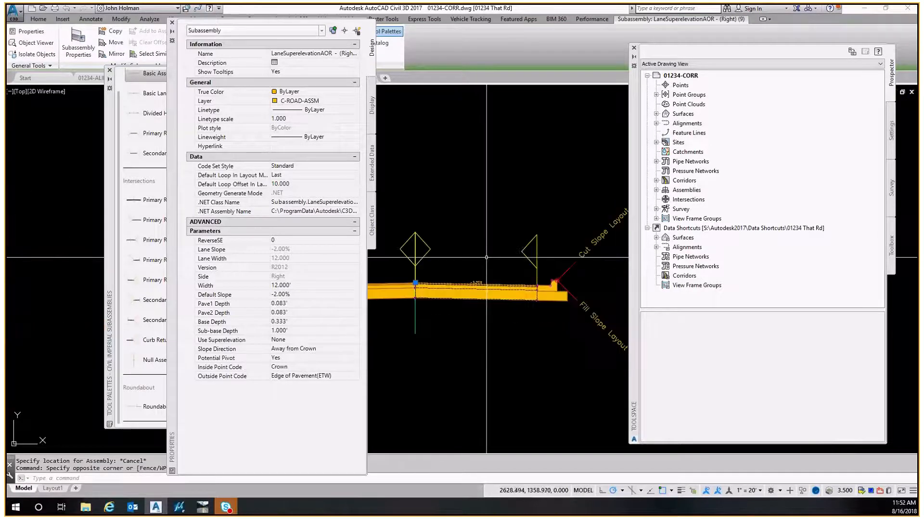
pyautogui.moveTo(475, 256); pyautogui.dragTo(490, 269, button='middle')
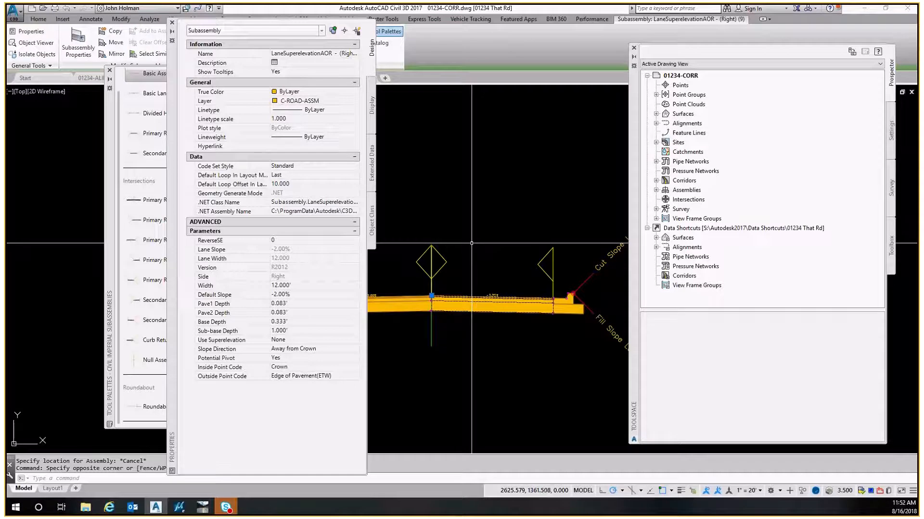
pyautogui.scroll(-2, 471, 242)
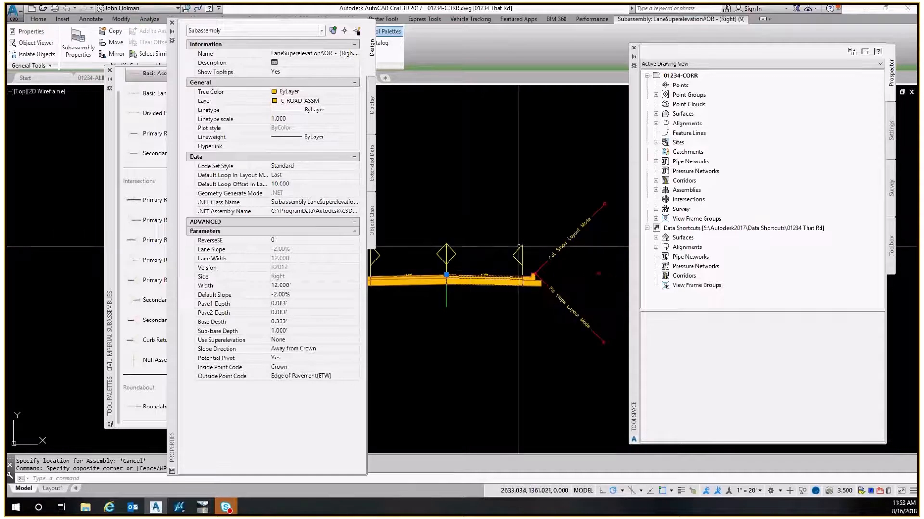
pyautogui.press('Escape')
# Step: Undo the placement of the extra Primary Road Full Section assembly
pyautogui.scroll(-2, 570, 202)
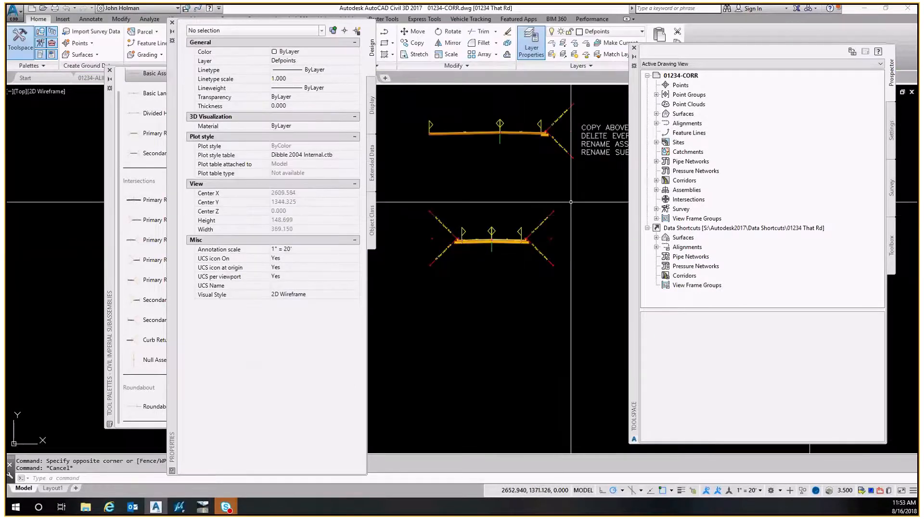
pyautogui.hotkey('ctrl', 'z')
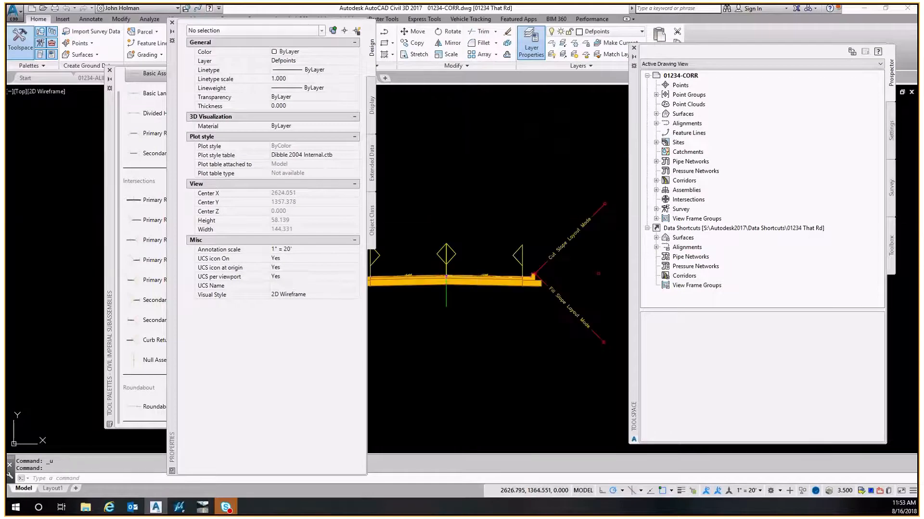
pyautogui.hotkey('ctrl', 'z')
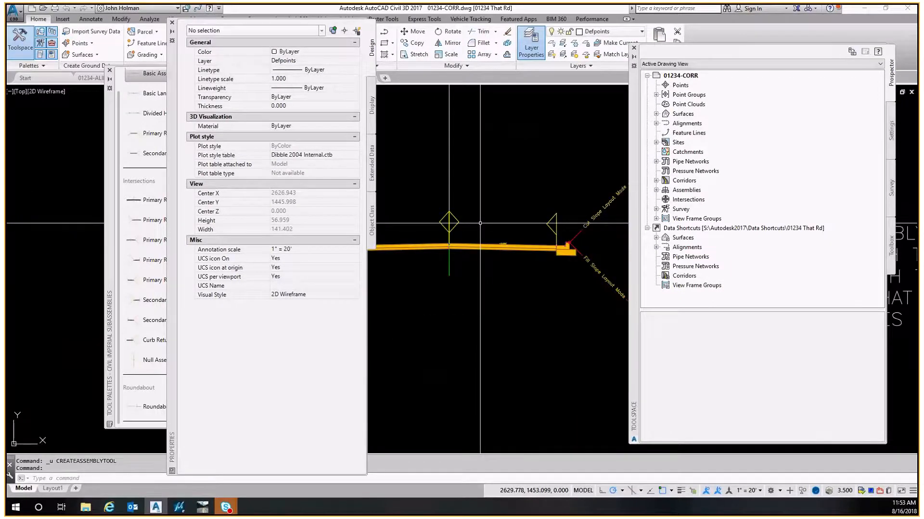
# Step: Select the upper assembly's right pavement subassembly again, check its parameters against the default ones, and clear the selection
pyautogui.scroll(-4, 480, 223)
pyautogui.press('Escape')
pyautogui.press('Escape')
pyautogui.scroll(2, 411, 225)
pyautogui.moveTo(414, 226); pyautogui.dragTo(458, 220, button='middle')
pyautogui.scroll(6, 494, 216)
pyautogui.click(497, 233)
pyautogui.click(445, 319)
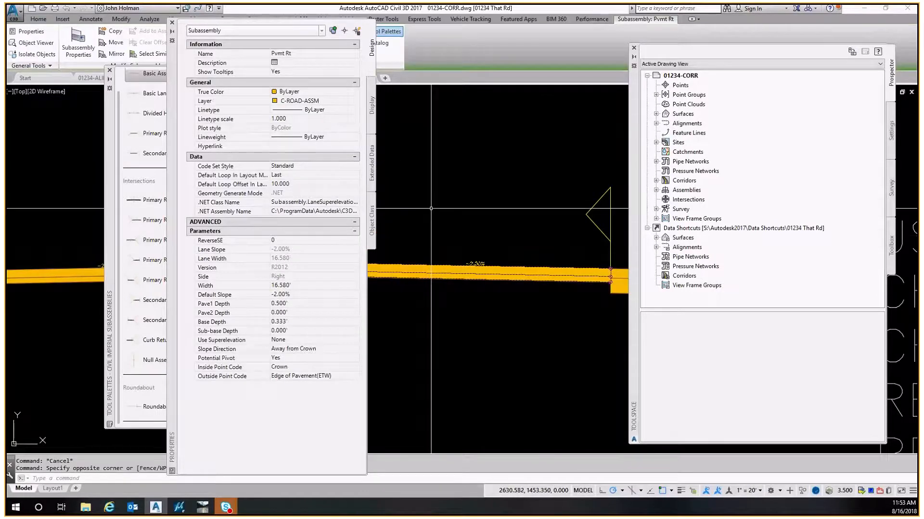
pyautogui.scroll(-4, 431, 208)
pyautogui.moveTo(431, 208); pyautogui.dragTo(551, 210, button='middle')
pyautogui.press('Escape')
# Step: Select the left pavement subassemblies of both assemblies, examine their shared parameters, and clear the selection
pyautogui.click(460, 209)
pyautogui.click(441, 278)
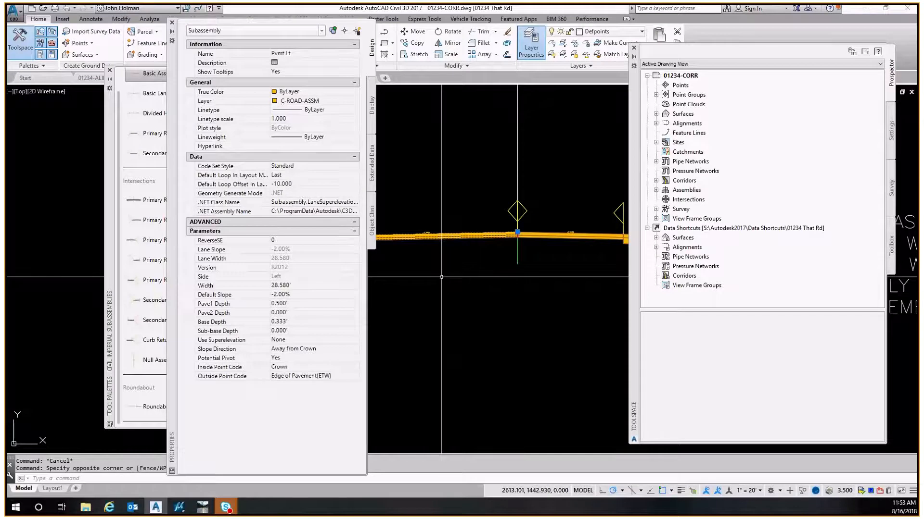
pyautogui.moveTo(442, 424); pyautogui.dragTo(534, 132, button='middle')
pyautogui.click(535, 246)
pyautogui.click(515, 320)
pyautogui.scroll(-2, 513, 270)
pyautogui.moveTo(563, 244)
pyautogui.mouseDown(button='middle')
pyautogui.moveTo(443, 285)
pyautogui.moveTo(457, 269)
pyautogui.moveTo(474, 271)
pyautogui.mouseUp(button='middle')
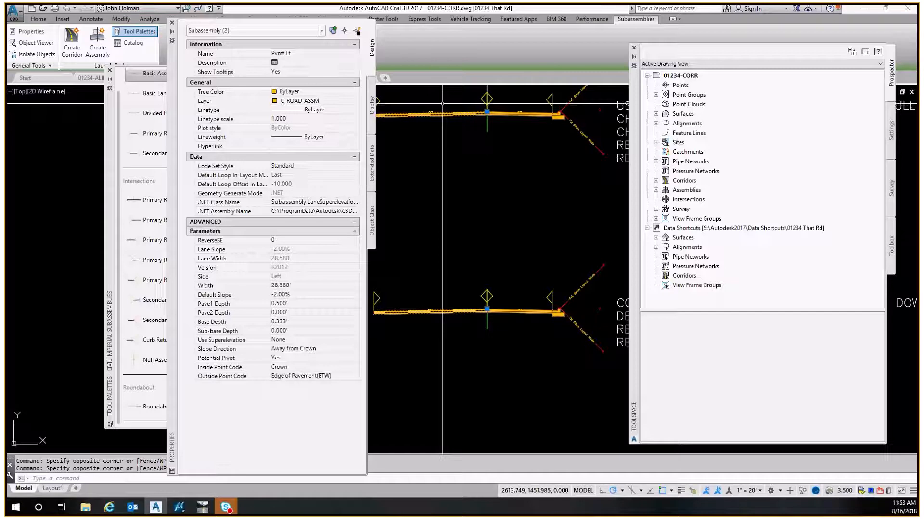
pyautogui.moveTo(520, 113); pyautogui.dragTo(500, 153, button='middle')
pyautogui.press('Escape')
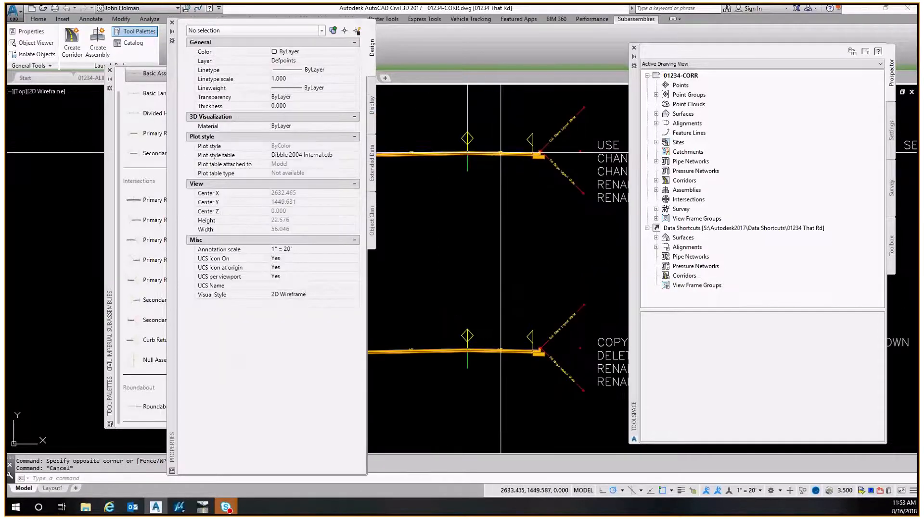
# Step: Examine the parameters of the upper assembly's right curb and right daylight subassemblies in turn, clearing each selection
pyautogui.scroll(5, 501, 153)
pyautogui.click(494, 143)
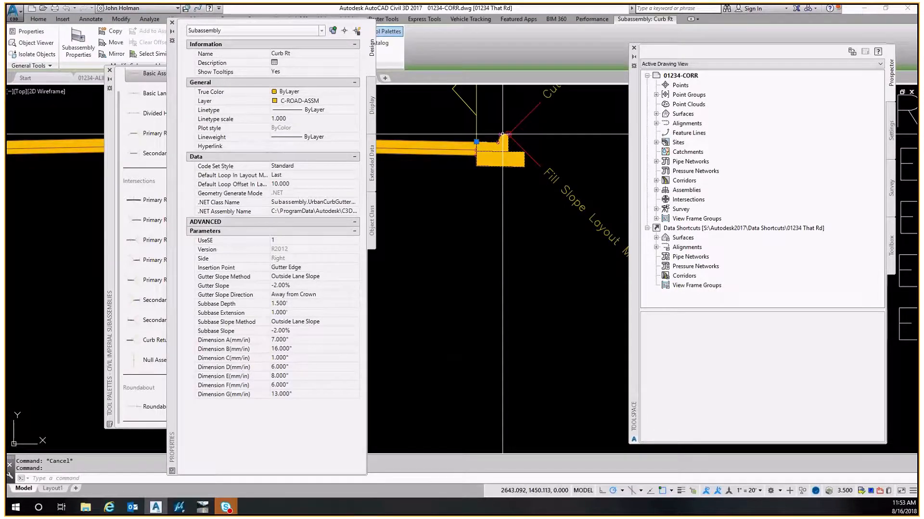
pyautogui.press('Escape')
pyautogui.moveTo(502, 134); pyautogui.dragTo(487, 208, button='middle')
pyautogui.click(516, 194)
pyautogui.click(514, 188)
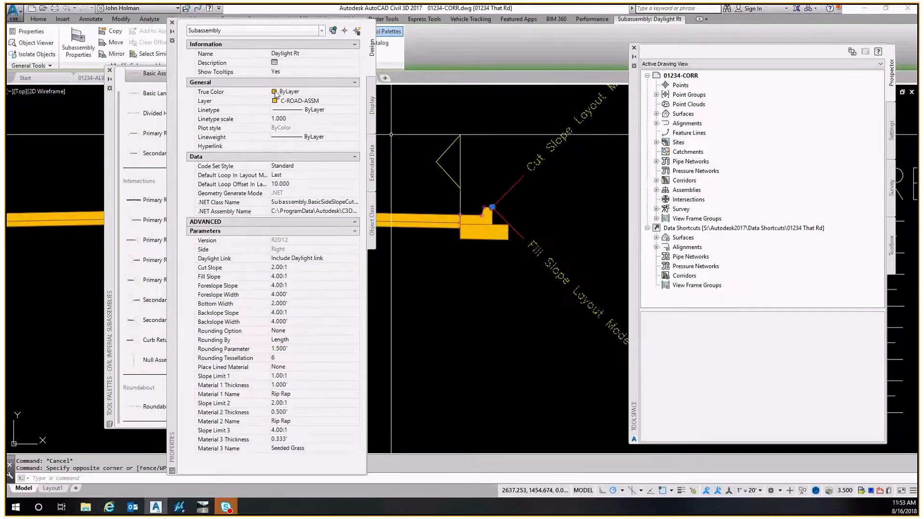
pyautogui.press('Escape')
# Step: Select the upper assembly's left daylight subassembly, examine its cut and fill slope parameters, and clear the selection
pyautogui.scroll(-6, 501, 169)
pyautogui.press('Escape')
pyautogui.moveTo(414, 181); pyautogui.dragTo(579, 198, button='middle')
pyautogui.click(506, 205)
pyautogui.click(488, 193)
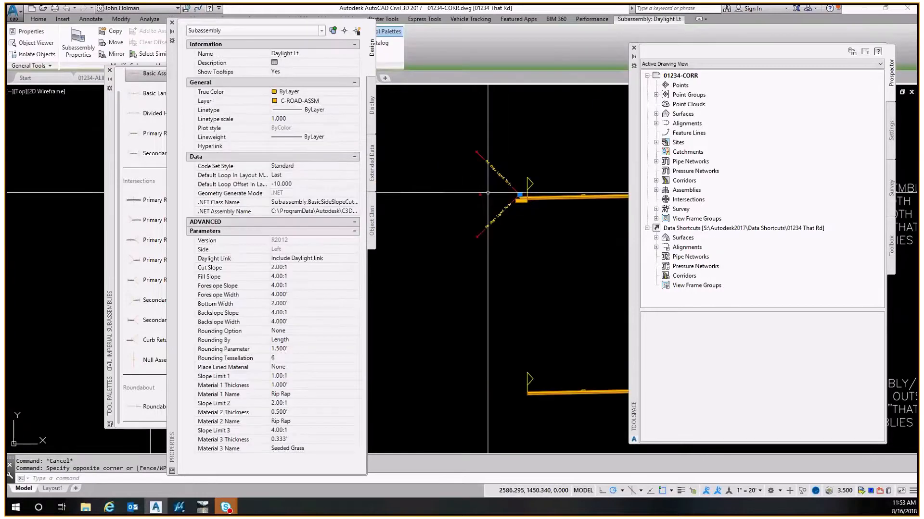
pyautogui.press('Escape')
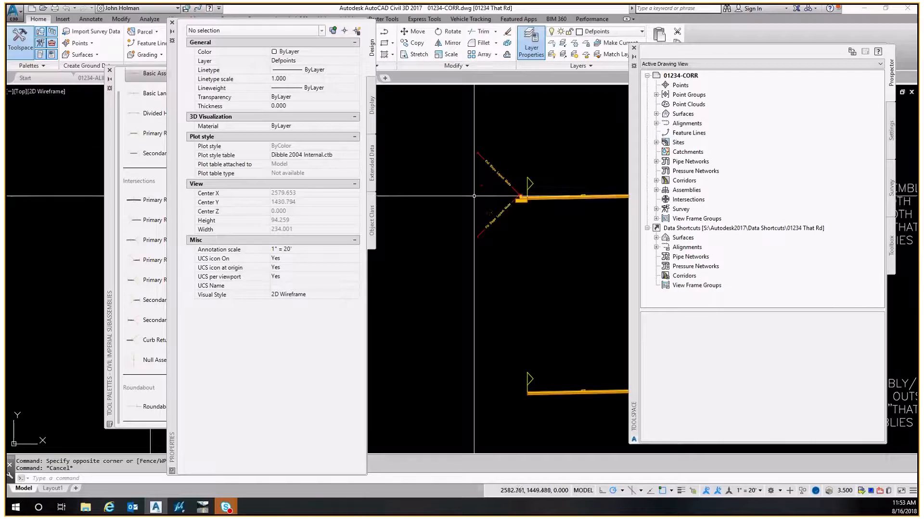
pyautogui.click(492, 143)
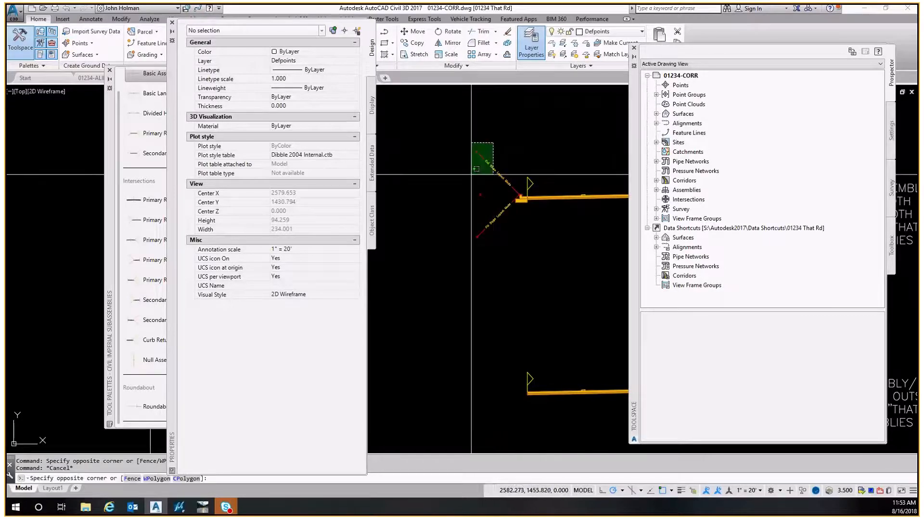
pyautogui.click(471, 174)
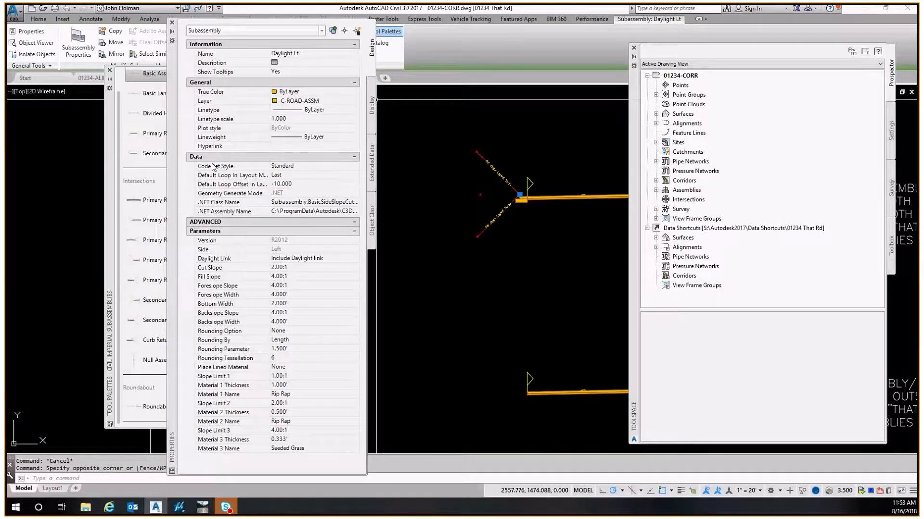
pyautogui.press('Escape')
# Step: Examine the corridor at the side-road opening near station 10+00, and return to the two assemblies
pyautogui.moveTo(557, 245); pyautogui.dragTo(316, 241, button='middle')
pyautogui.moveTo(603, 253)
pyautogui.mouseDown(button='middle')
pyautogui.moveTo(439, 239)
pyautogui.moveTo(538, 228)
pyautogui.mouseUp(button='middle')
pyautogui.scroll(-2, 438, 240)
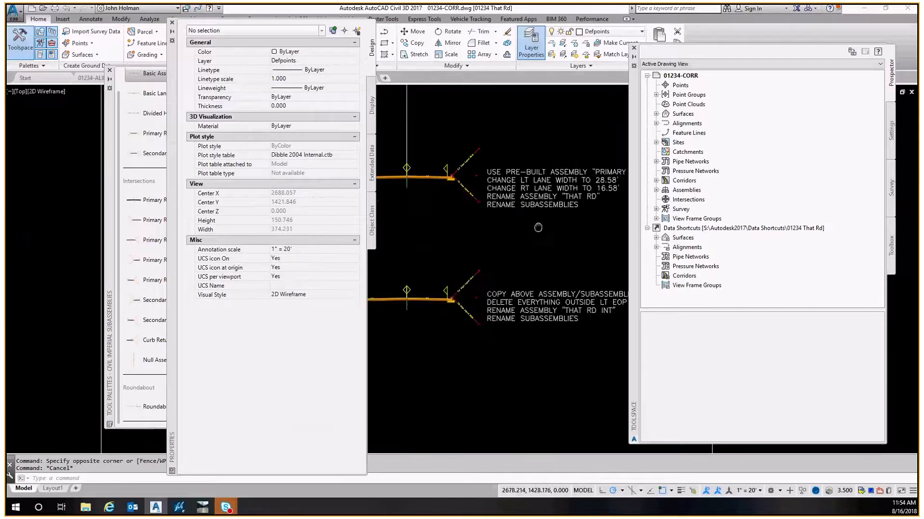
pyautogui.press('Escape')
pyautogui.moveTo(461, 289); pyautogui.dragTo(503, 225, button='middle')
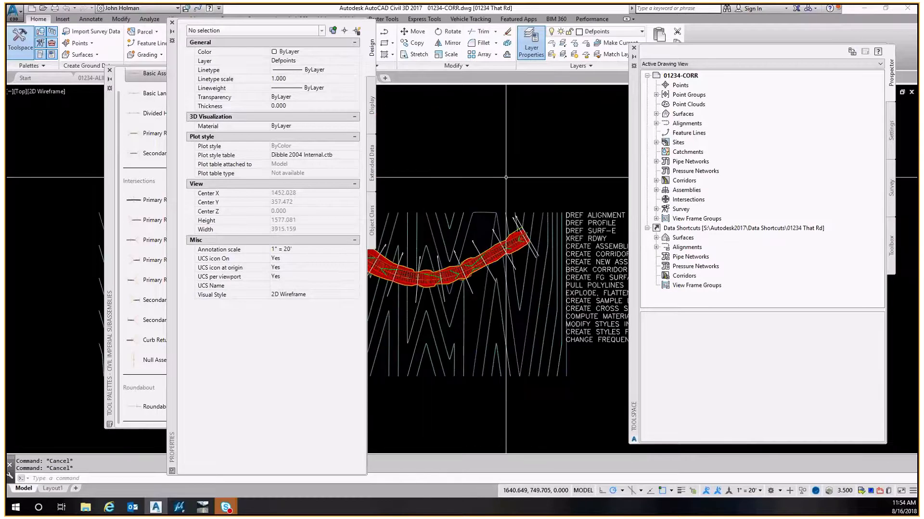
pyautogui.scroll(3, 419, 237)
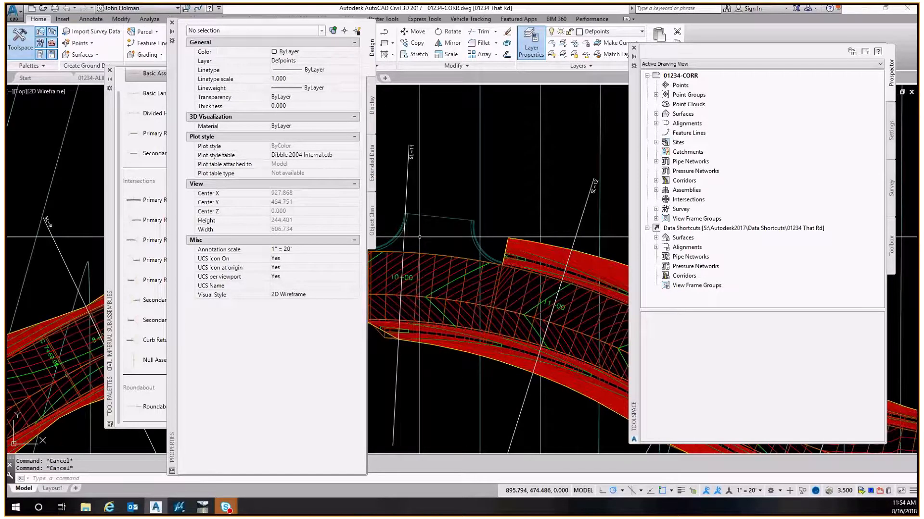
pyautogui.scroll(-2, 431, 241)
pyautogui.moveTo(410, 241); pyautogui.dragTo(437, 258, button='middle')
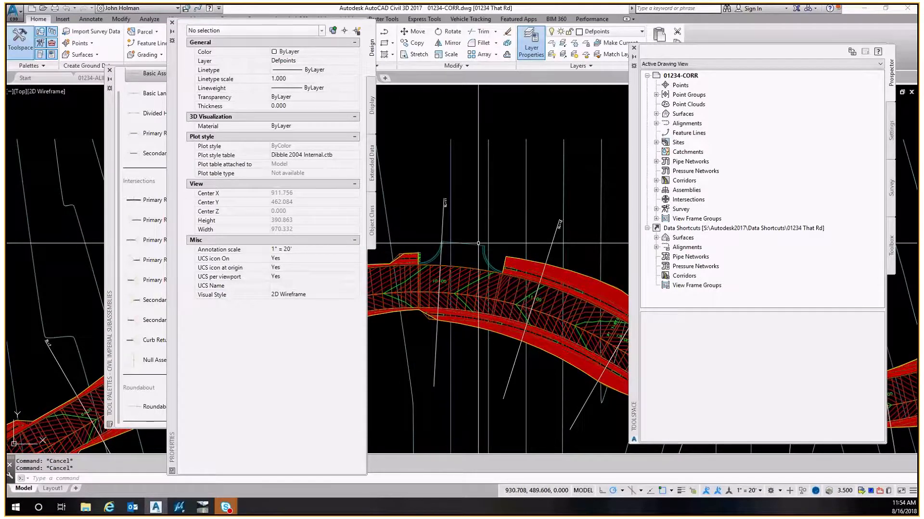
pyautogui.scroll(2, 435, 259)
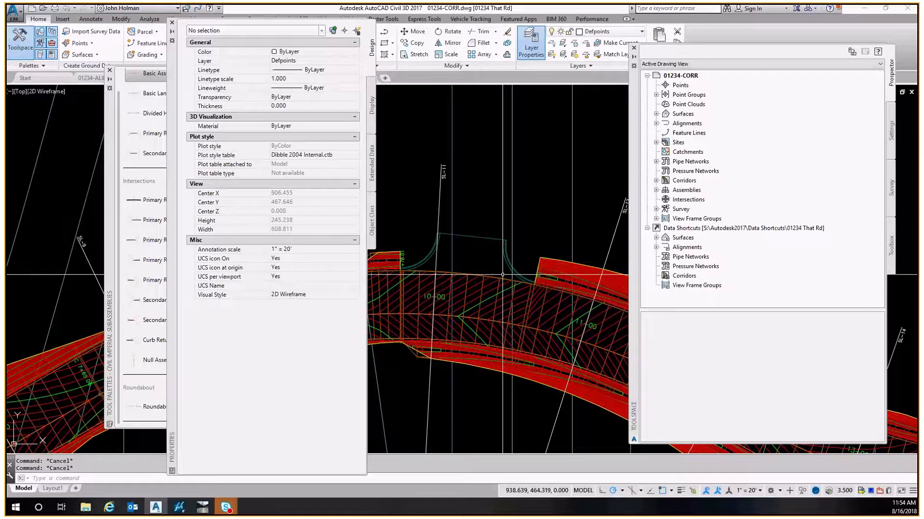
pyautogui.scroll(-2, 436, 264)
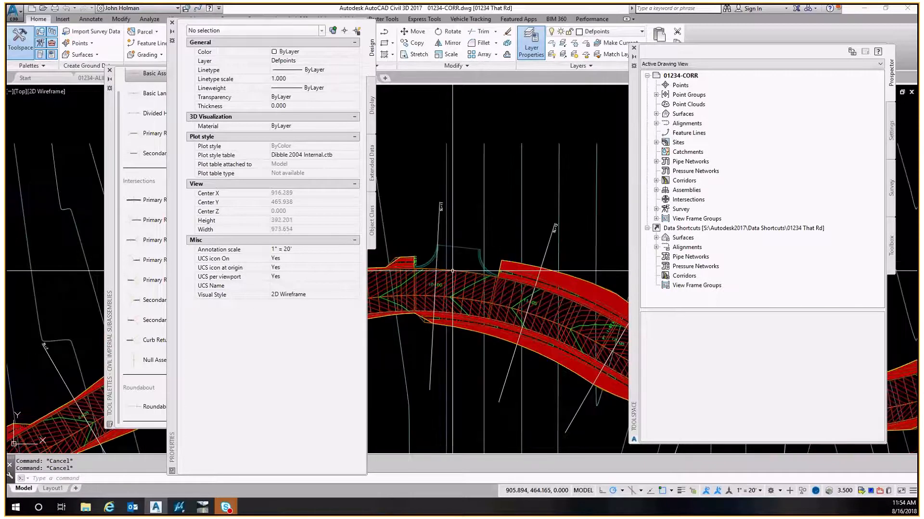
pyautogui.scroll(4, 450, 271)
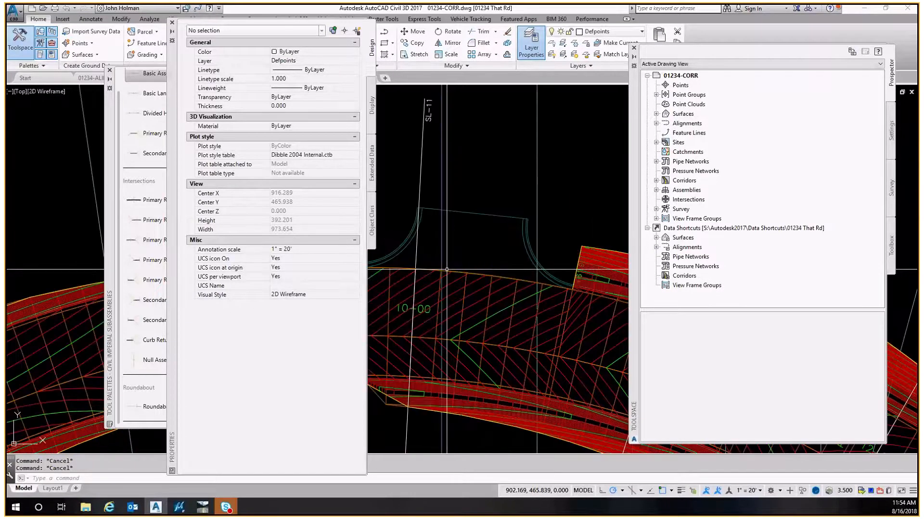
pyautogui.scroll(-2, 434, 245)
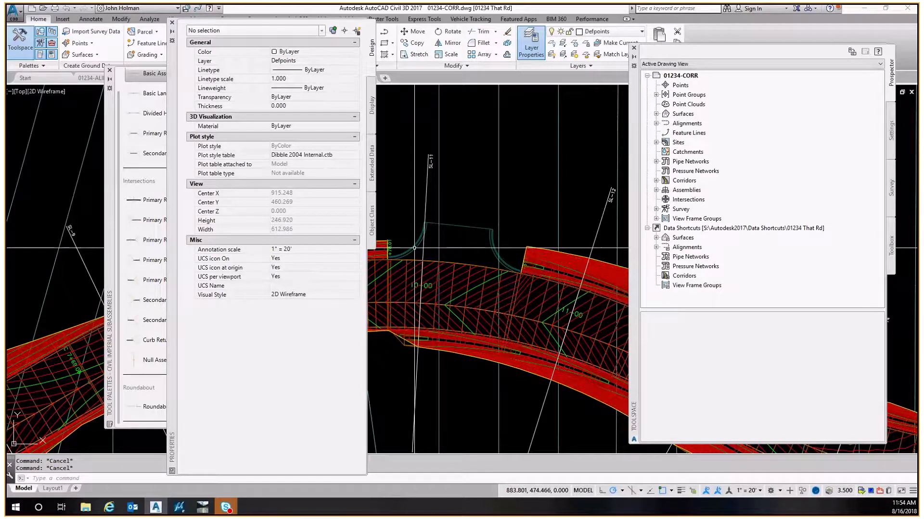
pyautogui.scroll(2, 524, 251)
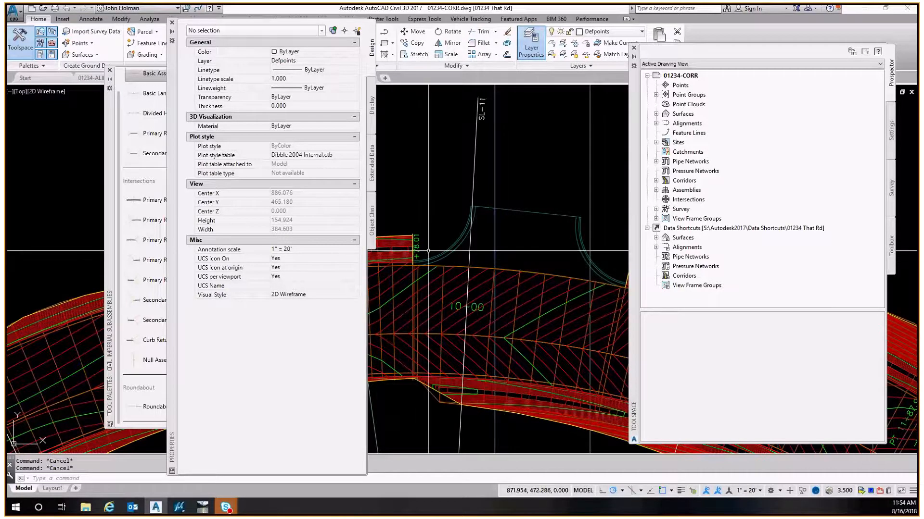
pyautogui.scroll(-6, 459, 196)
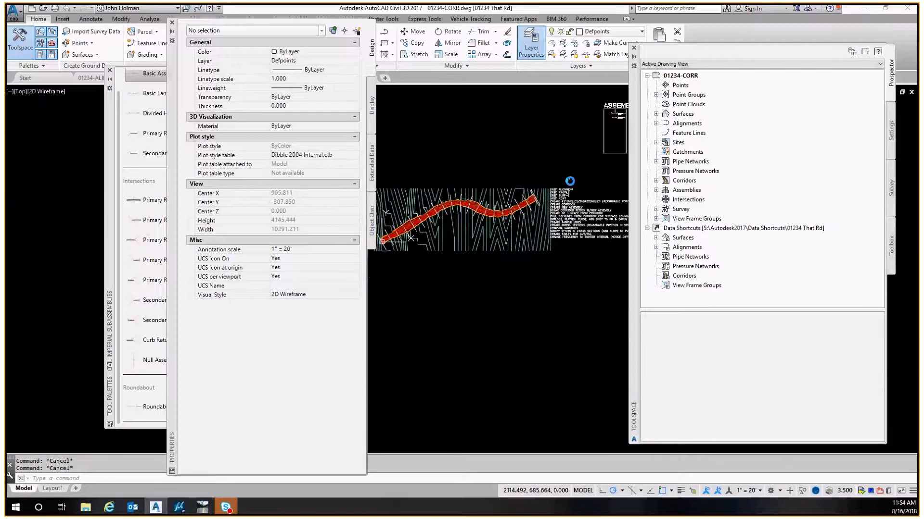
pyautogui.scroll(14, 471, 191)
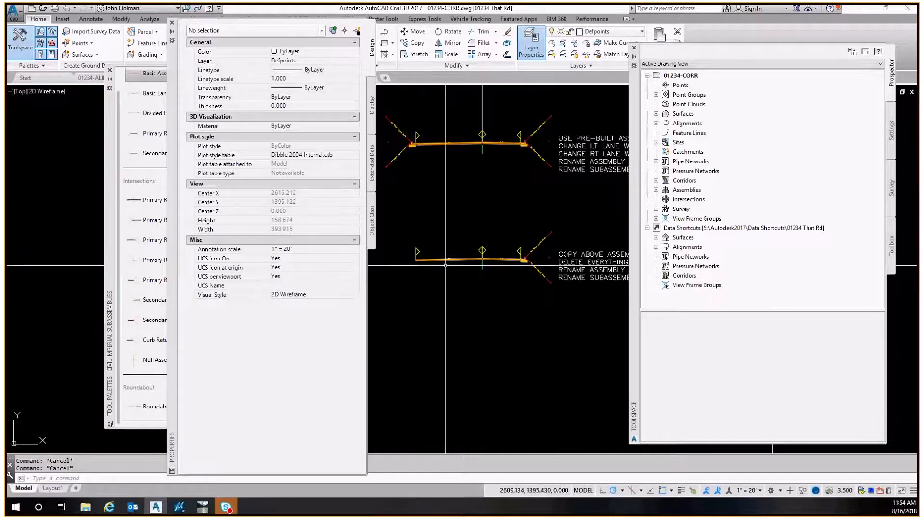
# Step: Select the That Rd corridor at the side-road opening near station 10+00 and open its corridor properties
pyautogui.scroll(-11, 390, 292)
pyautogui.moveTo(390, 292); pyautogui.dragTo(623, 249, button='middle')
pyautogui.scroll(8, 453, 336)
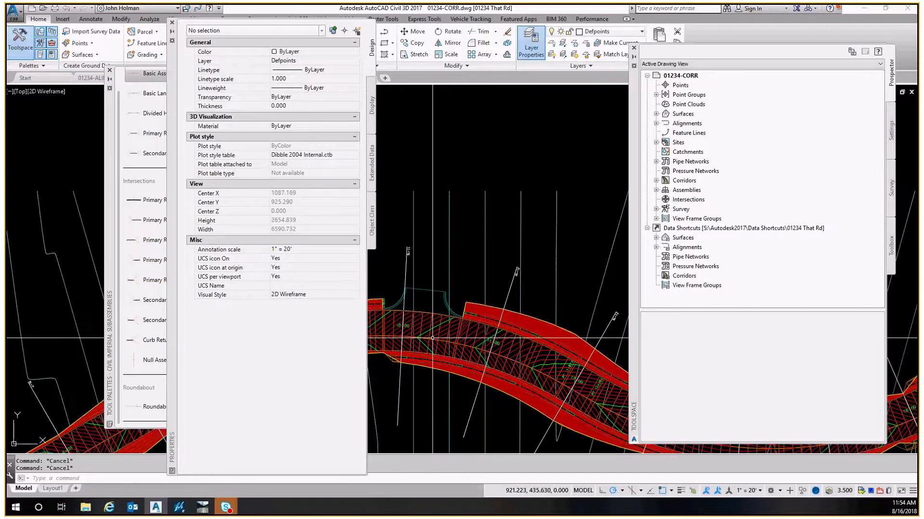
pyautogui.moveTo(438, 319); pyautogui.dragTo(508, 277, button='middle')
pyautogui.scroll(4, 508, 276)
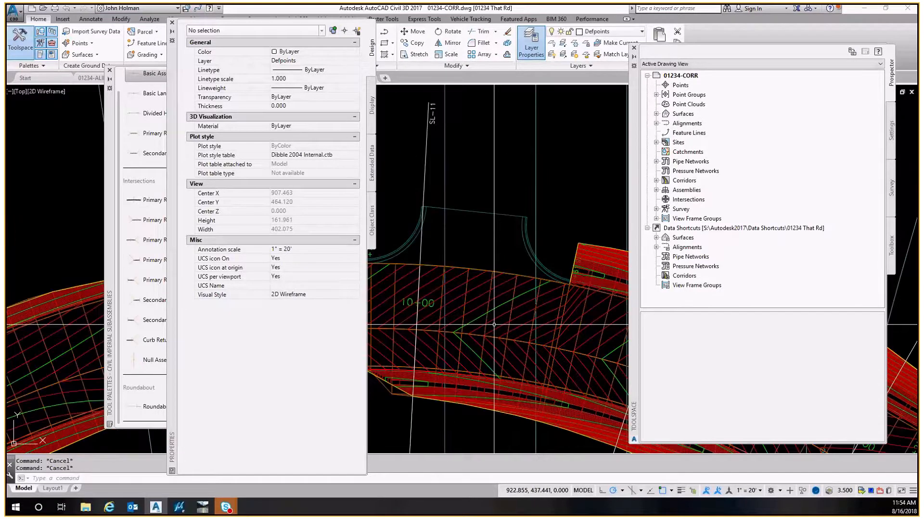
pyautogui.click(557, 340)
pyautogui.rightClick(481, 248)
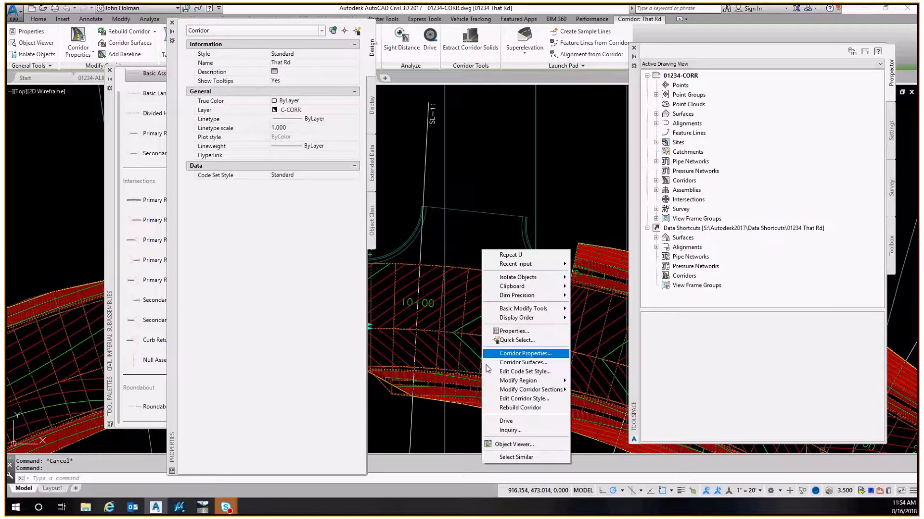
pyautogui.click(487, 354)
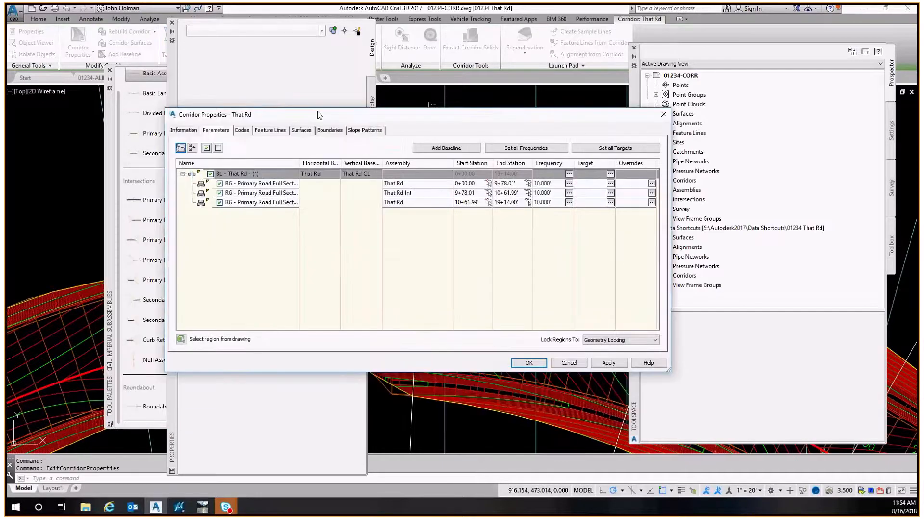
# Step: Highlight the corridor's three regions in turn and compare their assigned assemblies and station ranges
pyautogui.click(333, 176)
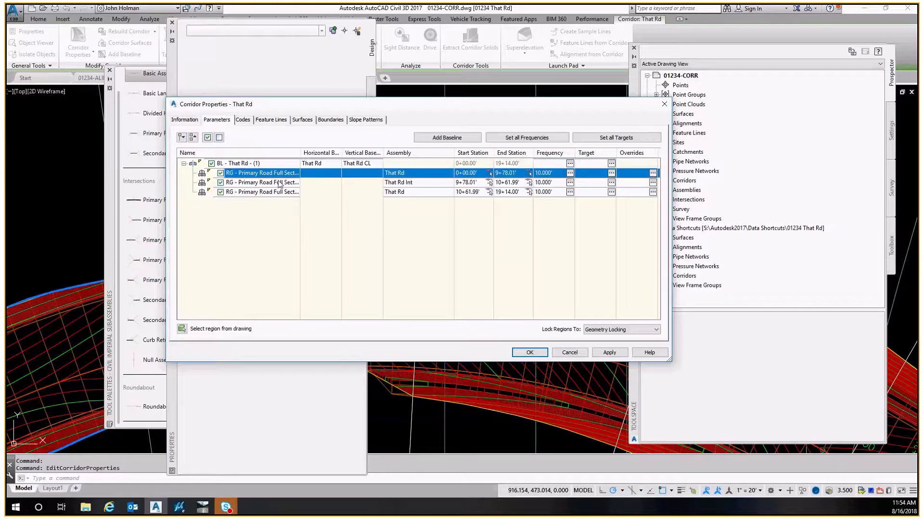
pyautogui.click(308, 192)
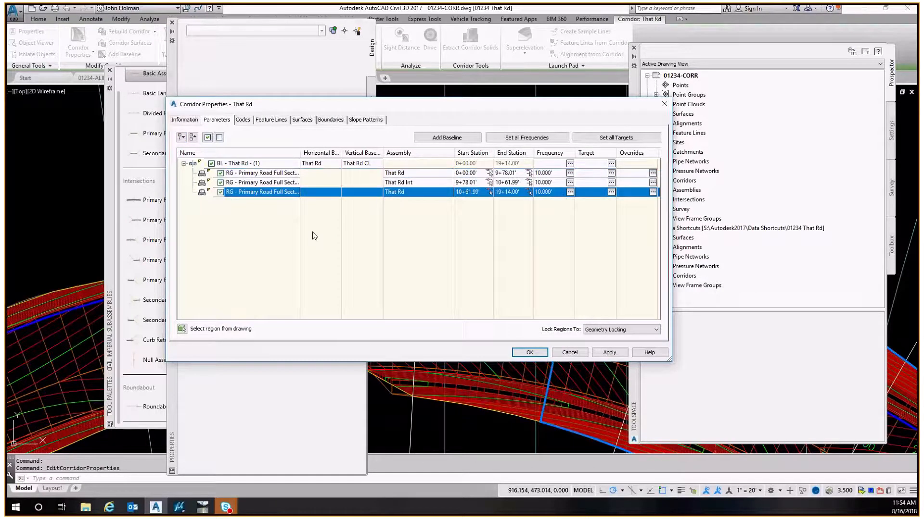
pyautogui.click(308, 174)
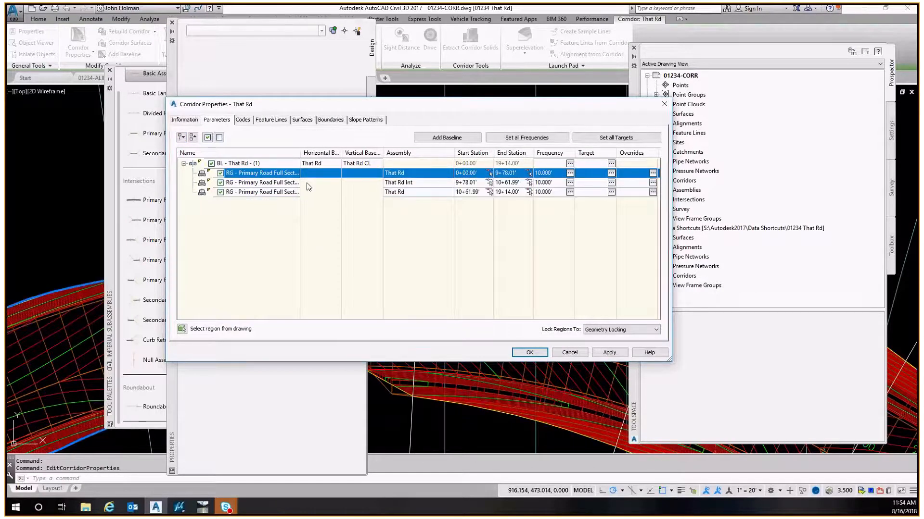
pyautogui.click(308, 192)
pyautogui.click(307, 183)
pyautogui.click(307, 175)
pyautogui.click(308, 184)
pyautogui.click(309, 173)
pyautogui.click(308, 183)
pyautogui.click(308, 191)
pyautogui.click(306, 182)
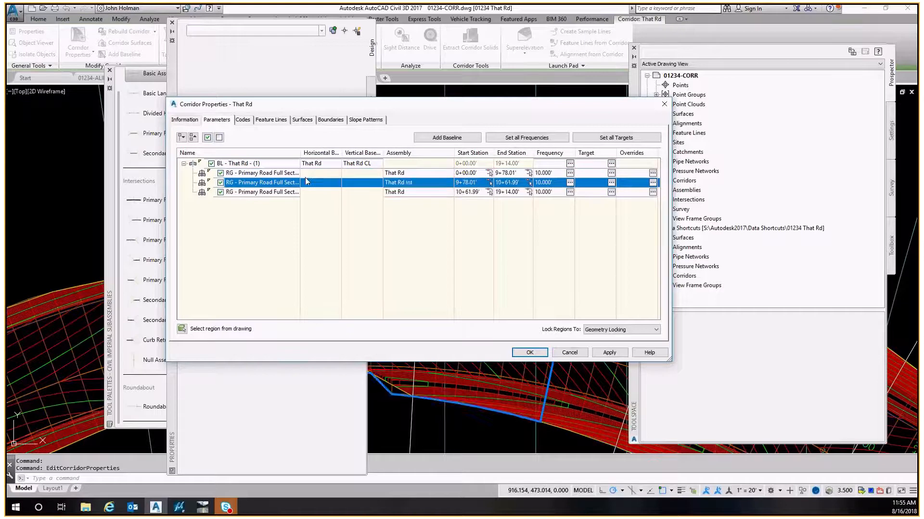
pyautogui.click(307, 174)
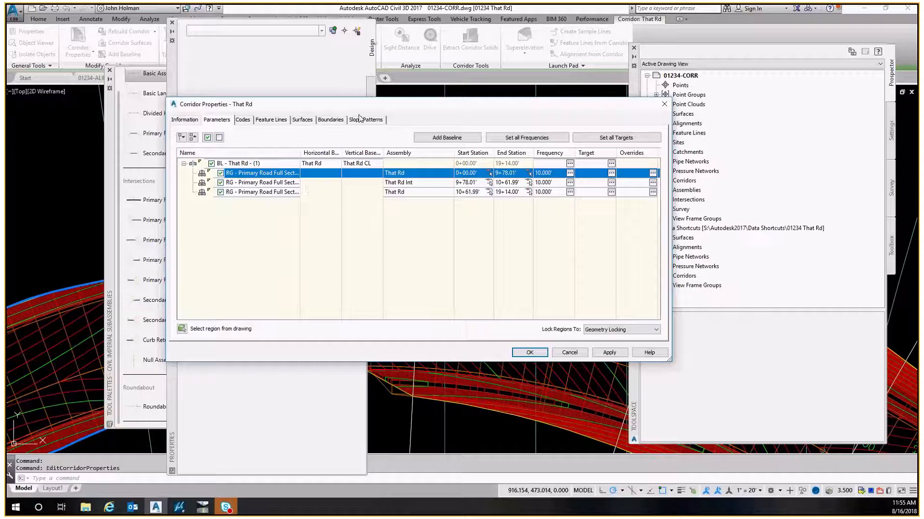
# Step: Remove the That Rd Int region and the region following it from the corridor baseline
pyautogui.click(353, 184)
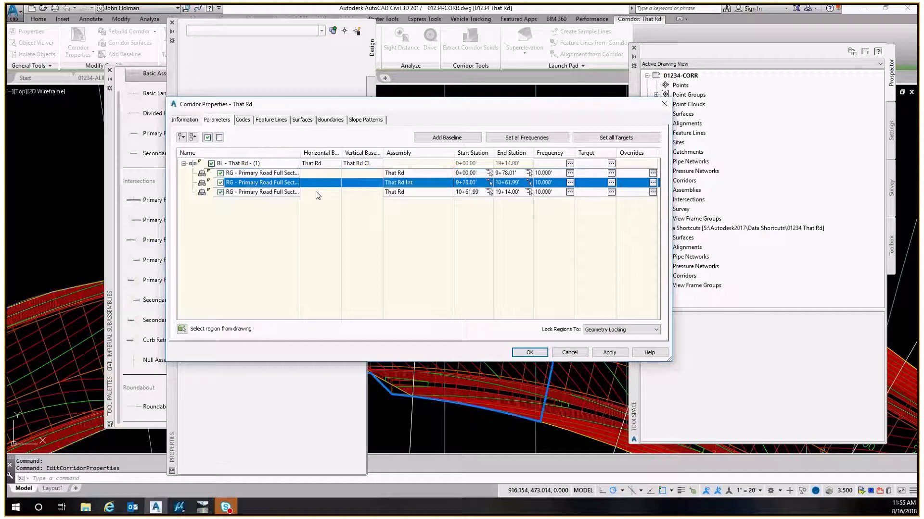
pyautogui.rightClick(353, 187)
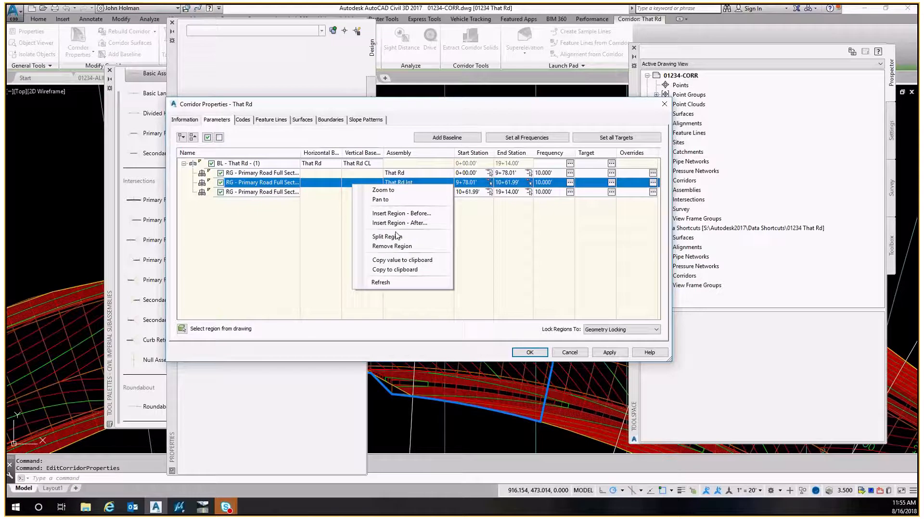
pyautogui.click(392, 246)
pyautogui.rightClick(333, 180)
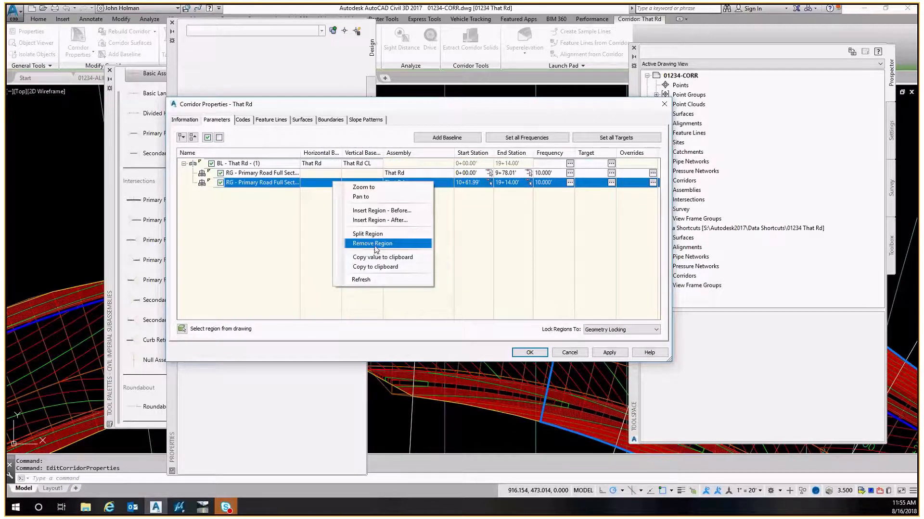
pyautogui.click(375, 244)
# Step: Try to extend the remaining region's end station to 19+14
pyautogui.click(509, 173)
pyautogui.write('19')
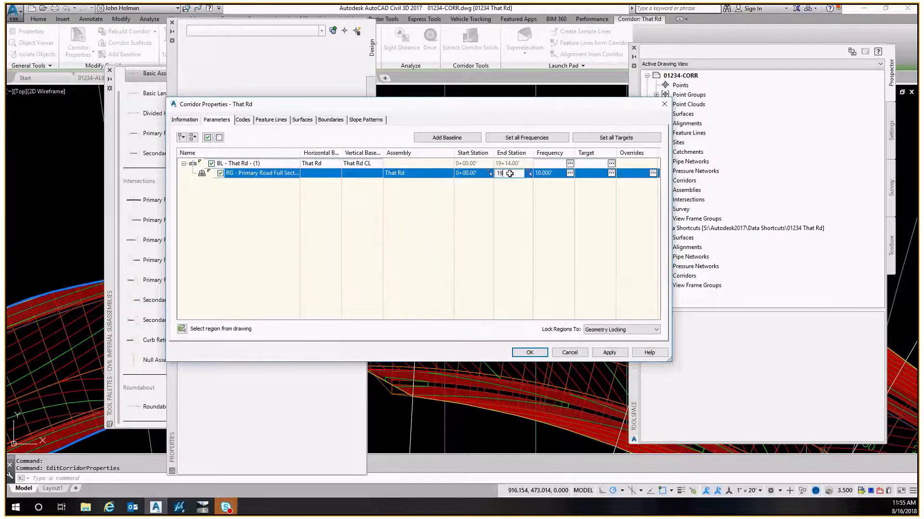
pyautogui.write('14')
pyautogui.click(529, 232)
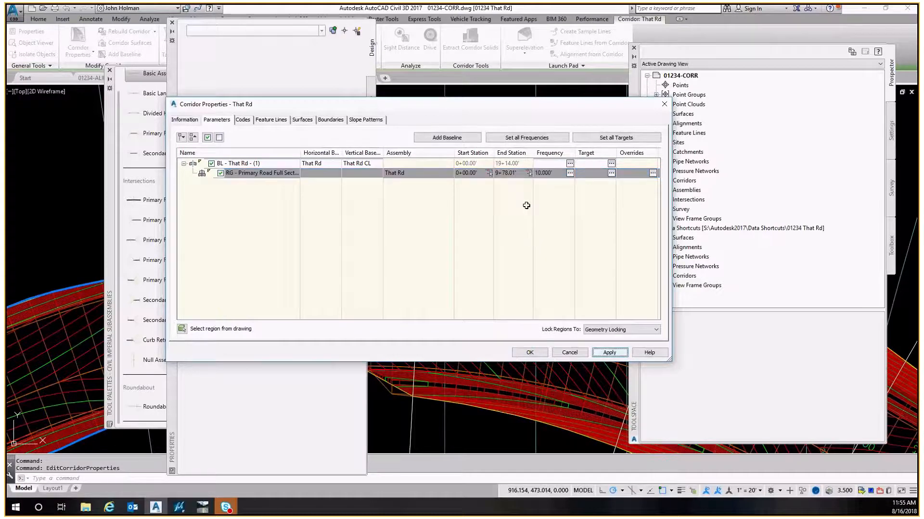
pyautogui.click(507, 174)
pyautogui.write('19')
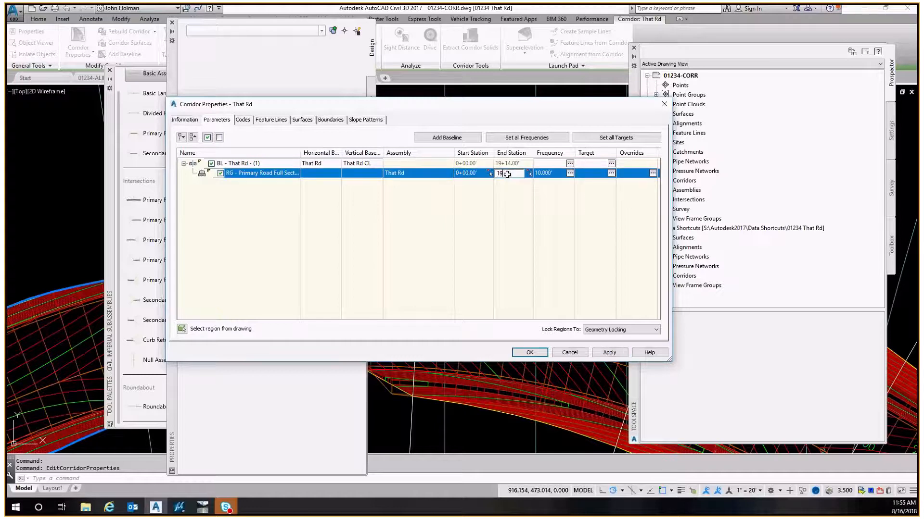
pyautogui.press('Return')
pyautogui.click(488, 258)
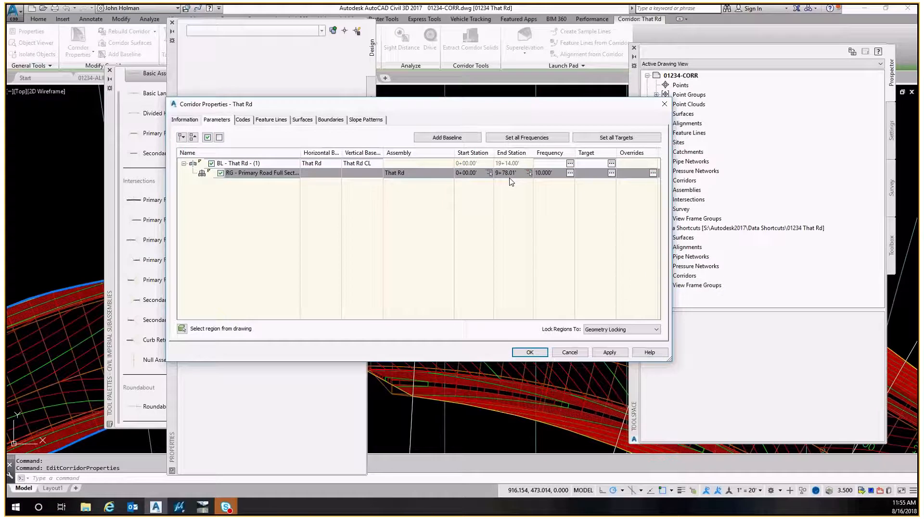
# Step: Set the remaining region's end station to 19+00, apply the change, and close the corridor properties
pyautogui.click(509, 175)
pyautogui.write('191')
pyautogui.write('00')
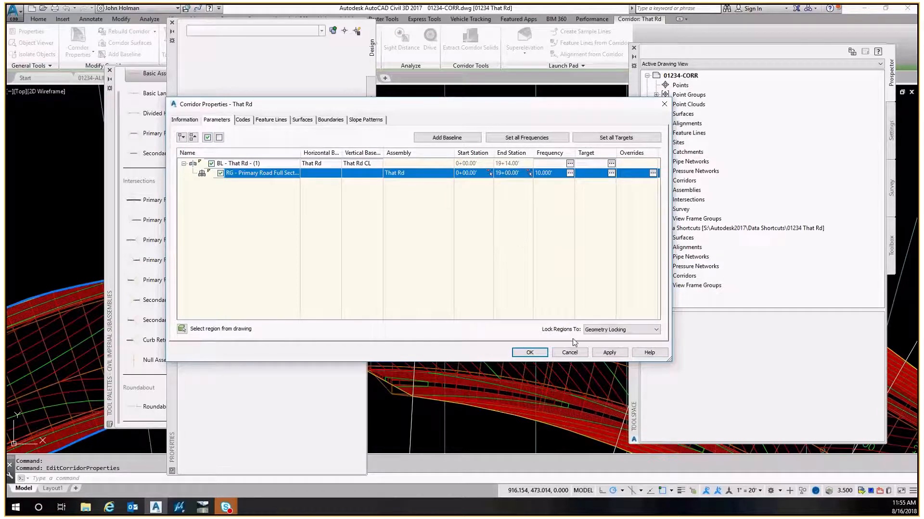
pyautogui.click(609, 352)
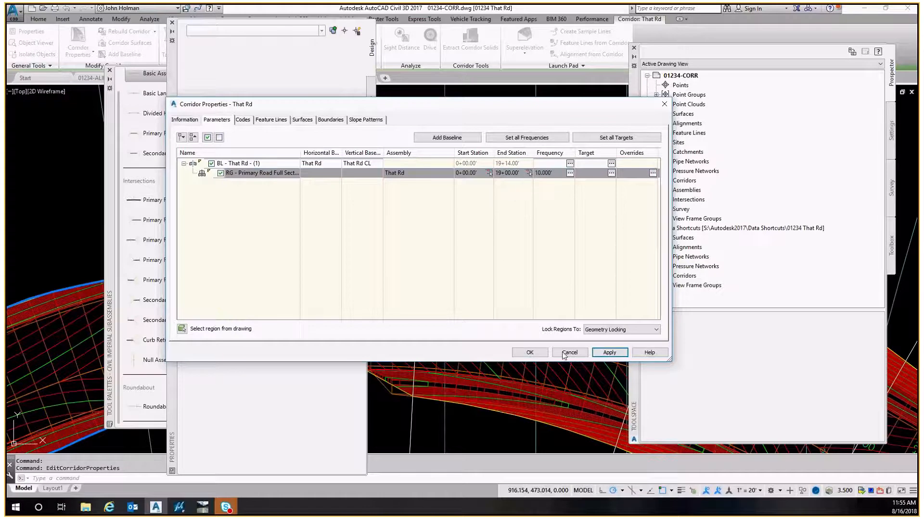
pyautogui.click(530, 354)
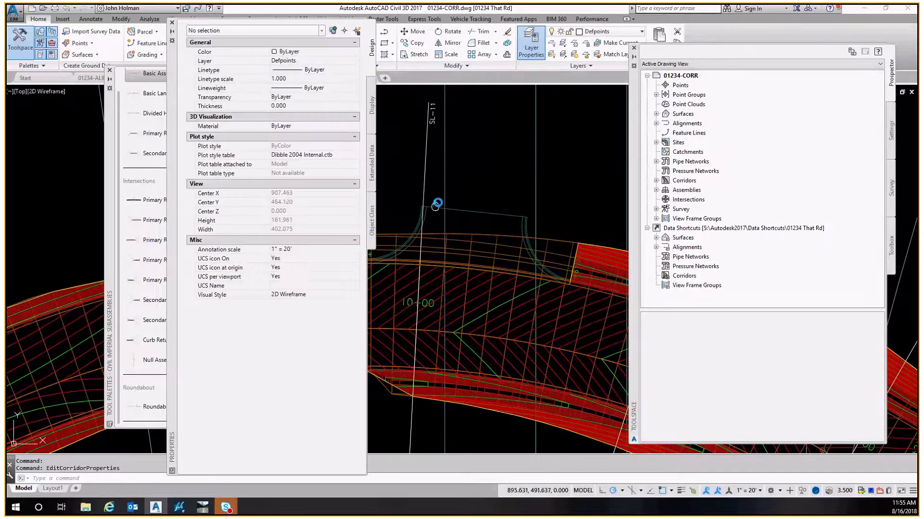
# Step: Examine the rebuilt corridor across the side-road opening, selecting the corridor and clearing the selection
pyautogui.moveTo(431, 234); pyautogui.dragTo(477, 220, button='middle')
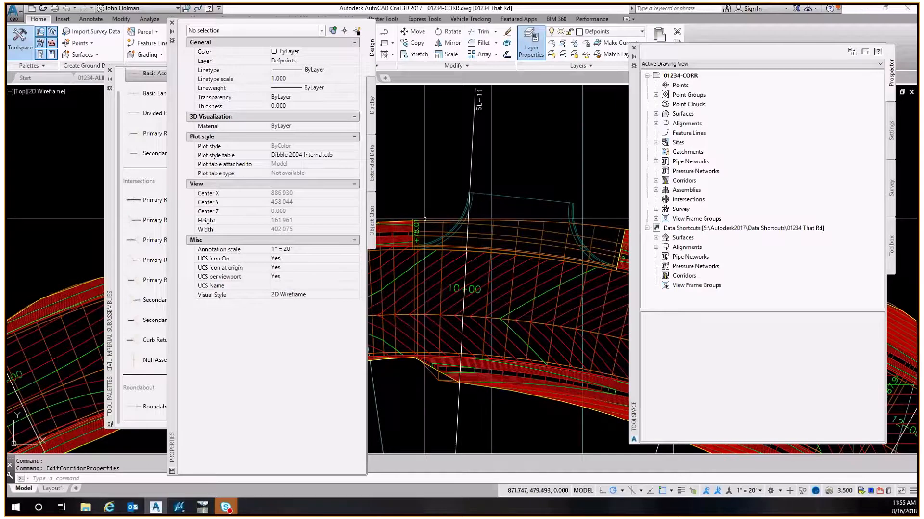
pyautogui.moveTo(496, 219)
pyautogui.mouseDown(button='middle')
pyautogui.moveTo(446, 219)
pyautogui.moveTo(517, 232)
pyautogui.mouseUp(button='middle')
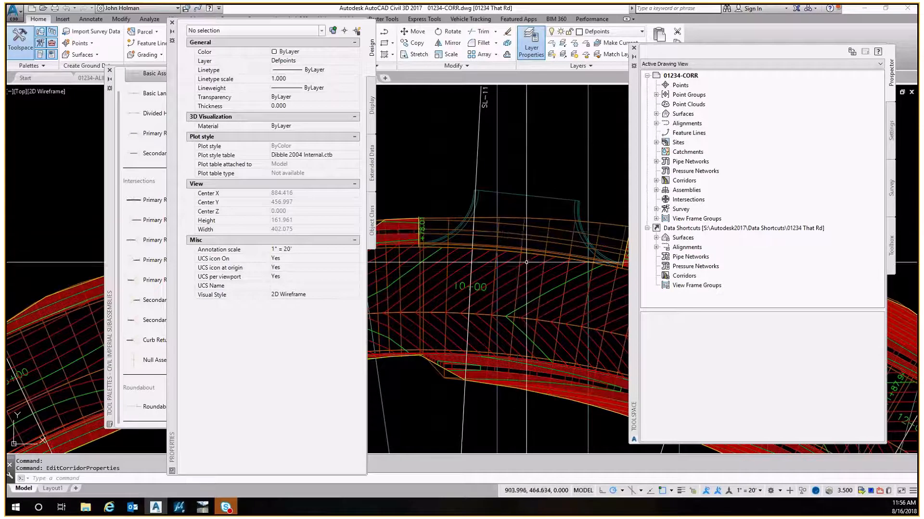
pyautogui.moveTo(495, 239); pyautogui.dragTo(452, 251, button='middle')
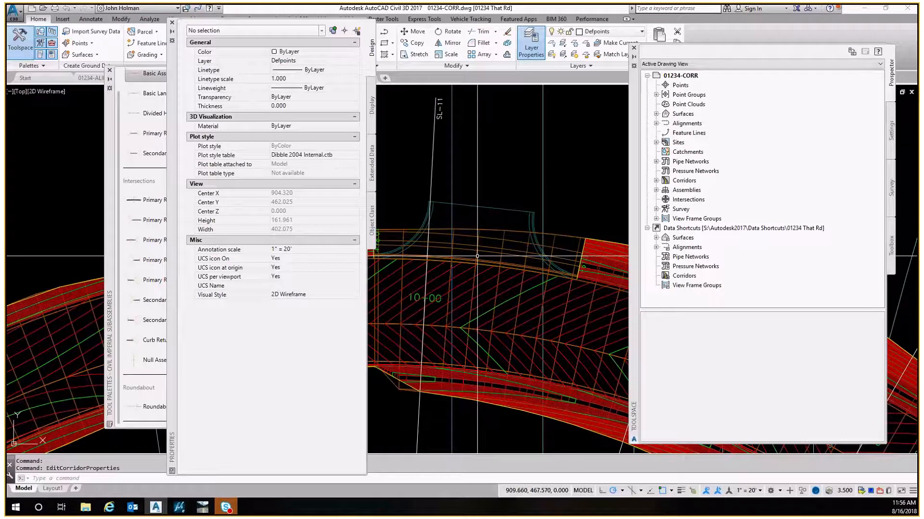
pyautogui.click(466, 229)
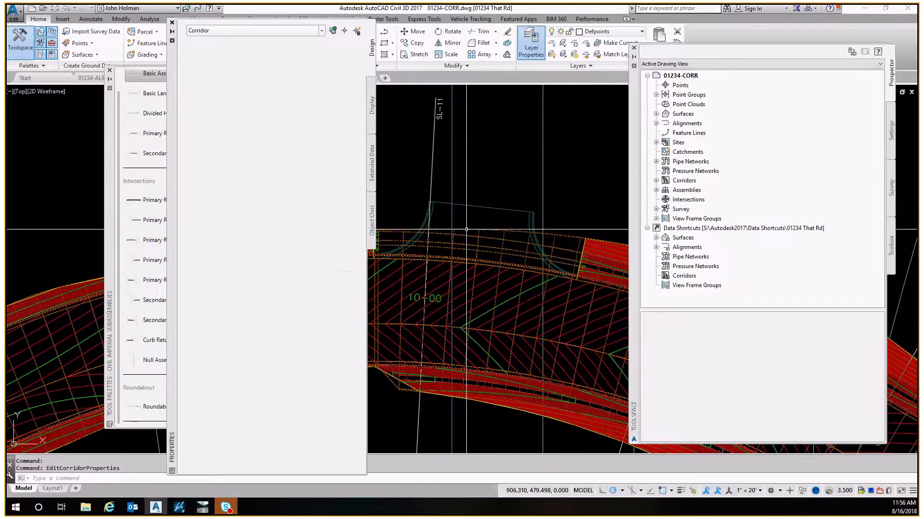
pyautogui.rightClick(483, 169)
pyautogui.click(443, 219)
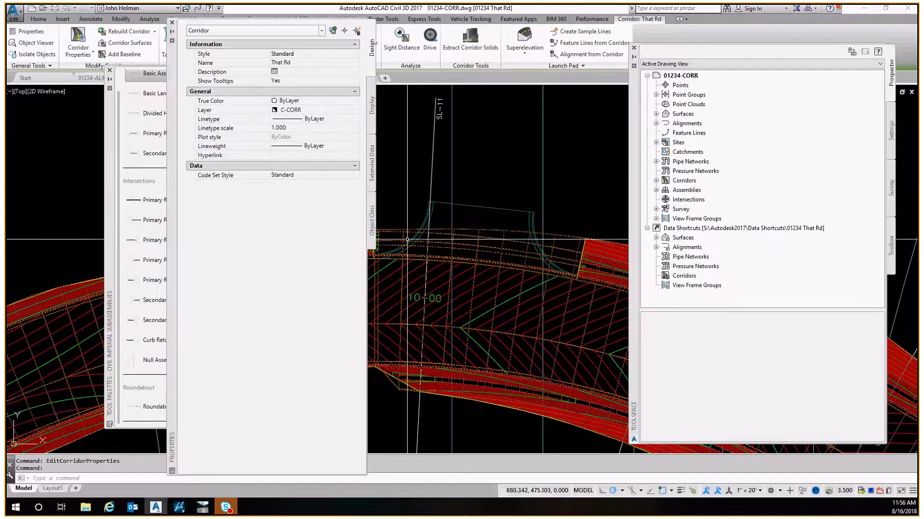
pyautogui.moveTo(413, 240); pyautogui.dragTo(434, 257, button='middle')
pyautogui.press('Escape')
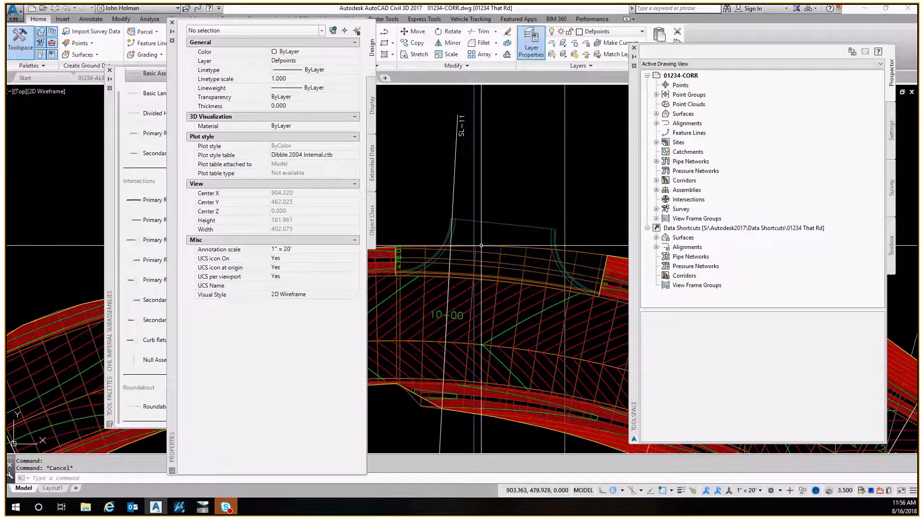
# Step: Inspect the daylight feature line and the curb and slope geometry running across the side-road opening
pyautogui.moveTo(481, 246)
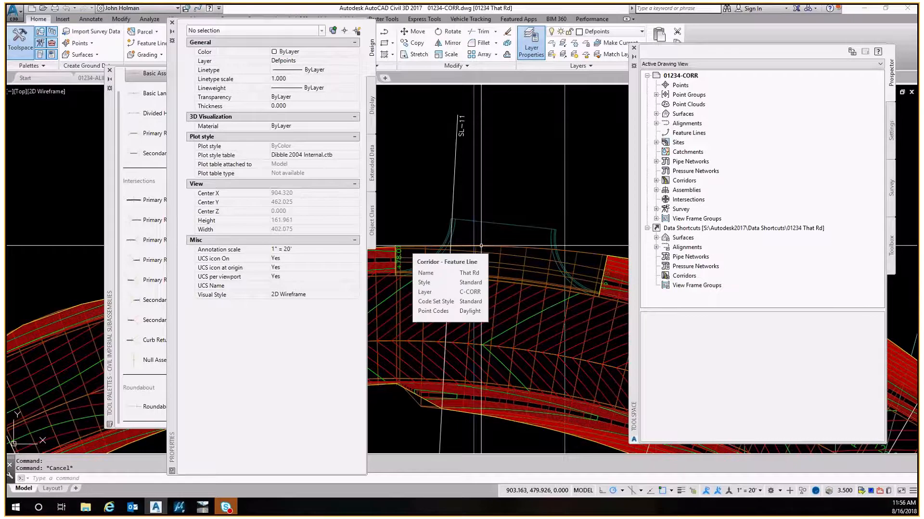
pyautogui.scroll(-4, 481, 245)
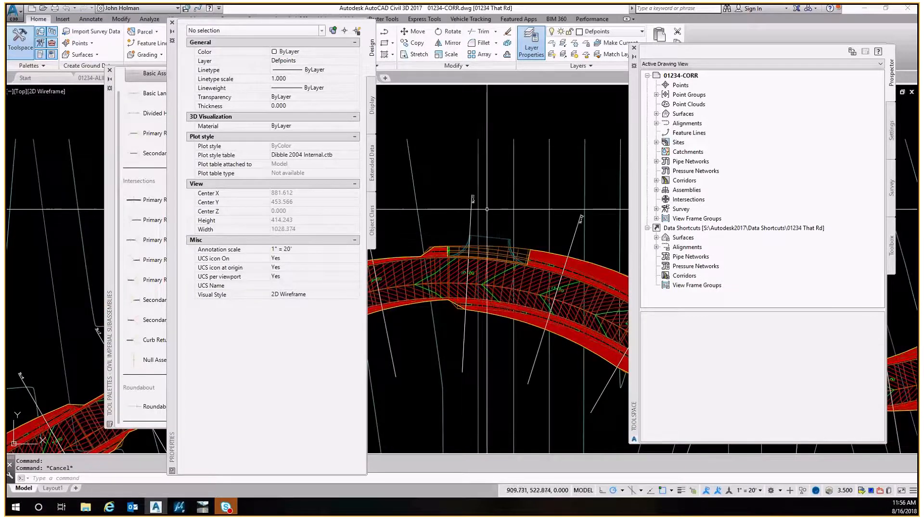
pyautogui.moveTo(488, 165)
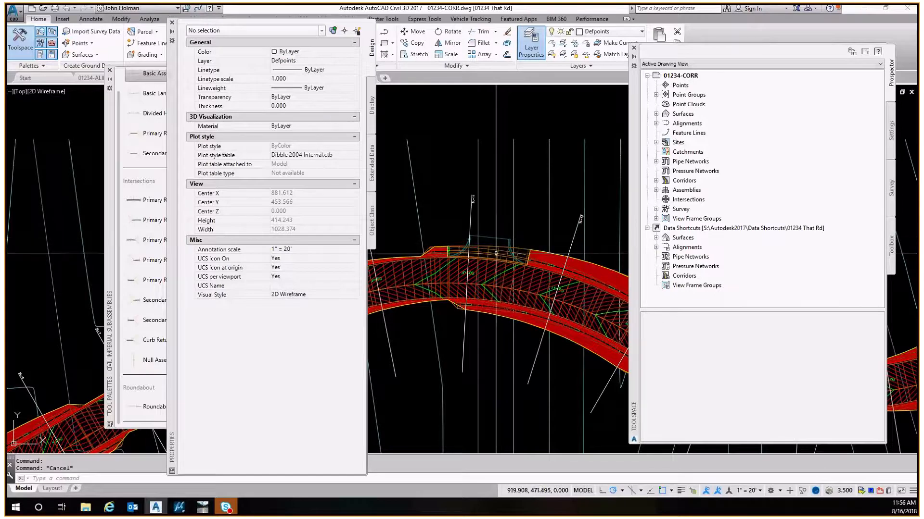
pyautogui.scroll(1, 500, 249)
pyautogui.scroll(5, 494, 254)
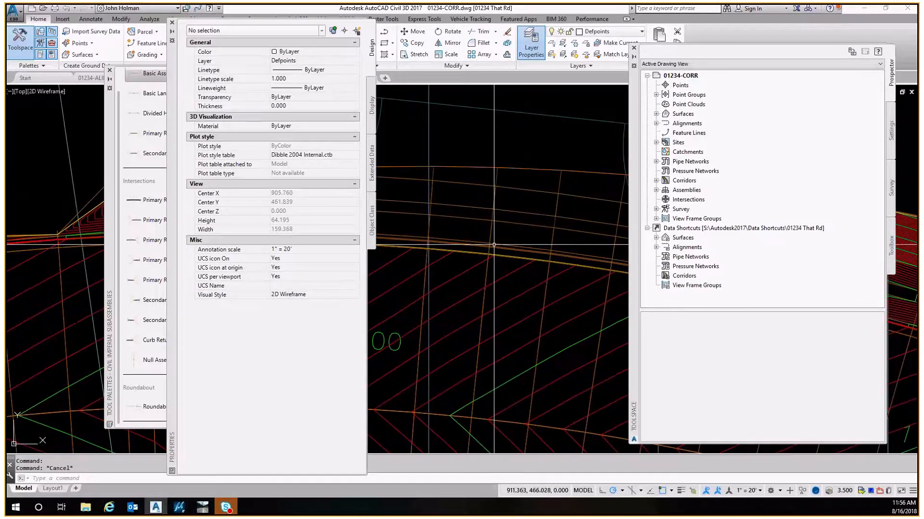
pyautogui.scroll(-3, 493, 245)
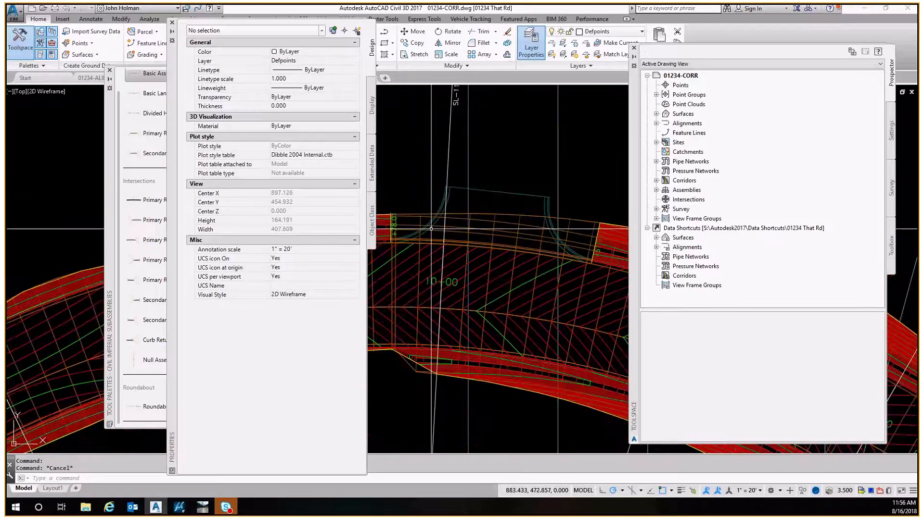
pyautogui.moveTo(508, 202)
pyautogui.mouseDown(button='middle')
pyautogui.moveTo(499, 210)
pyautogui.moveTo(498, 199)
pyautogui.mouseUp(button='middle')
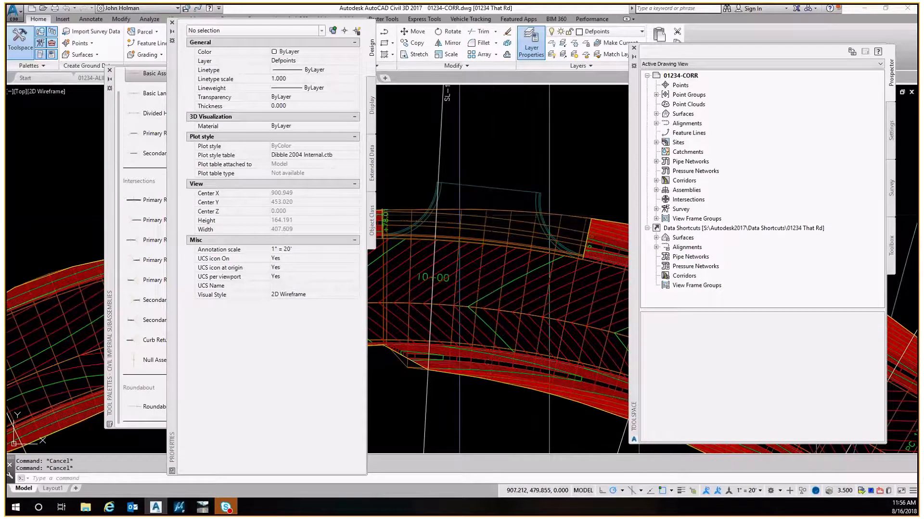
# Step: Undo the recent view changes and the corridor region edits to restore the intersection region
pyautogui.click(476, 210)
pyautogui.hotkey('ctrl', 'z')
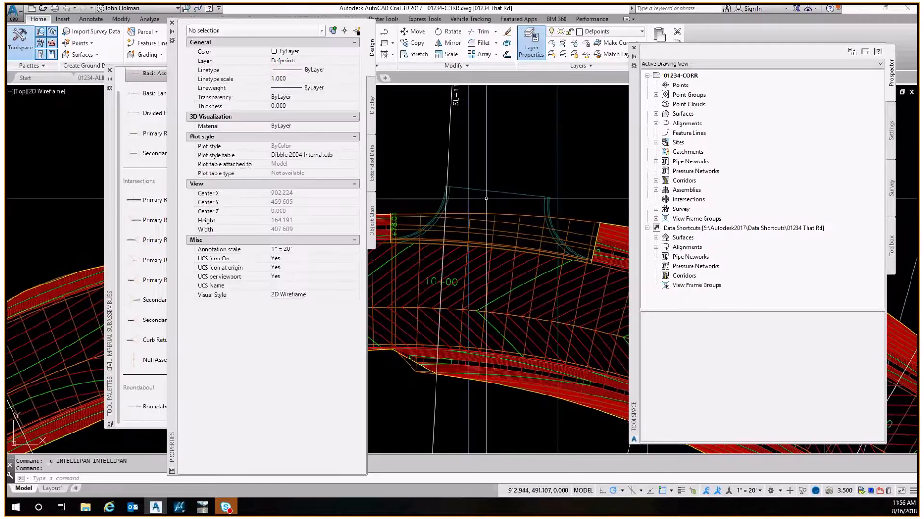
pyautogui.scroll(4, 486, 198)
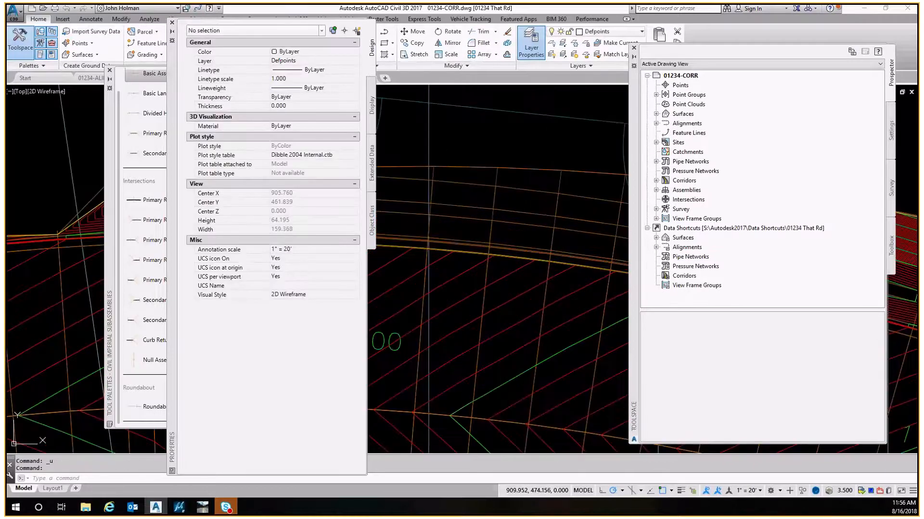
pyautogui.scroll(-4, 497, 253)
pyautogui.moveTo(497, 253)
pyautogui.mouseDown(button='middle')
pyautogui.moveTo(465, 227)
pyautogui.moveTo(497, 250)
pyautogui.moveTo(450, 264)
pyautogui.mouseUp(button='middle')
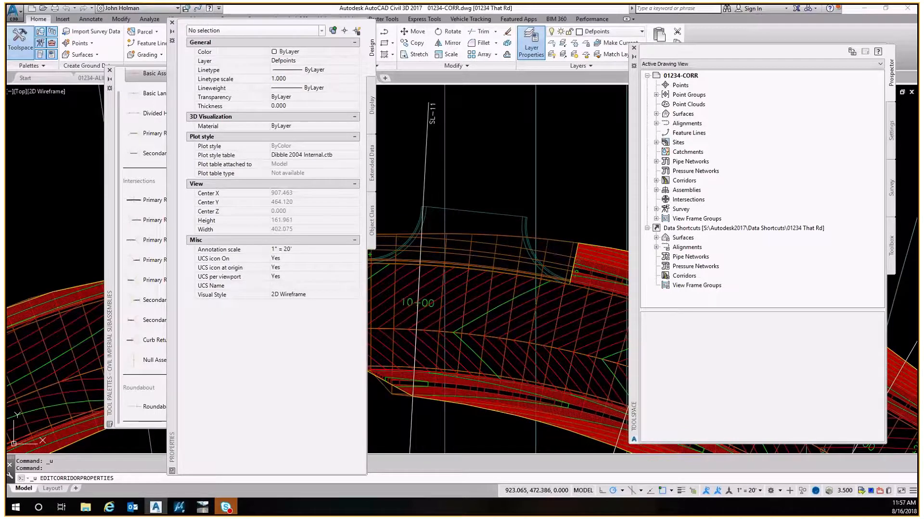
pyautogui.scroll(-6, 496, 243)
pyautogui.press('Escape')
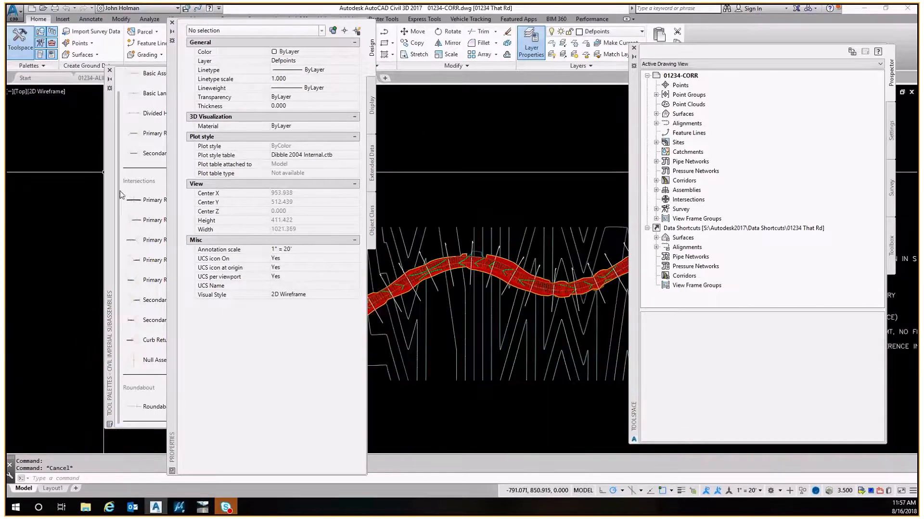
# Step: Rebuild the out-of-date That Rd corridor from the drawing's corridor collection
pyautogui.click(656, 180)
pyautogui.click(708, 199)
pyautogui.rightClick(708, 199)
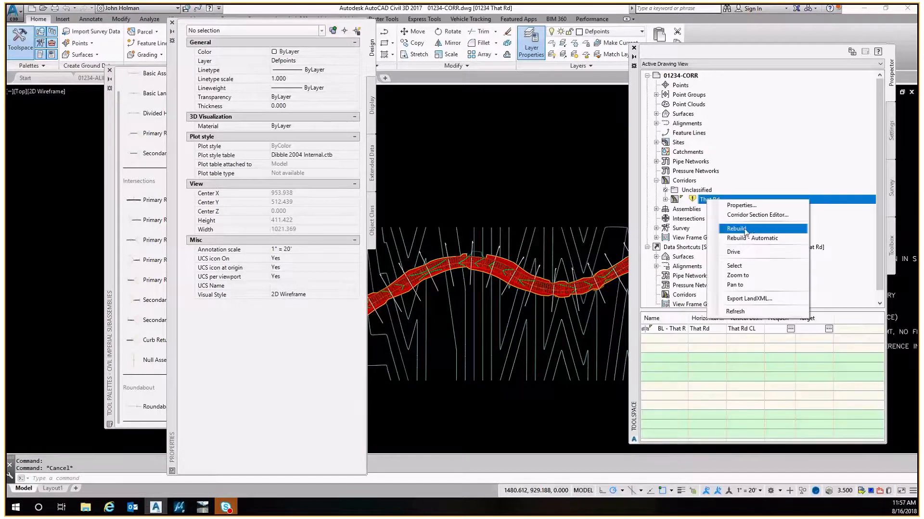
pyautogui.press('Escape')
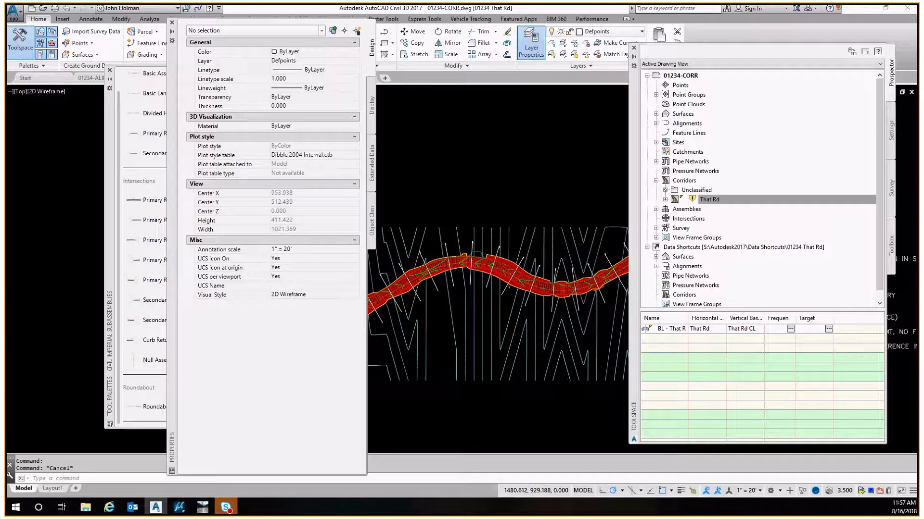
pyautogui.click(512, 150)
pyautogui.press('Escape')
# Step: Examine the rebuilt corridor at the side-road opening and along the rest of the road to its far end
pyautogui.scroll(2, 492, 259)
pyautogui.scroll(-3, 491, 259)
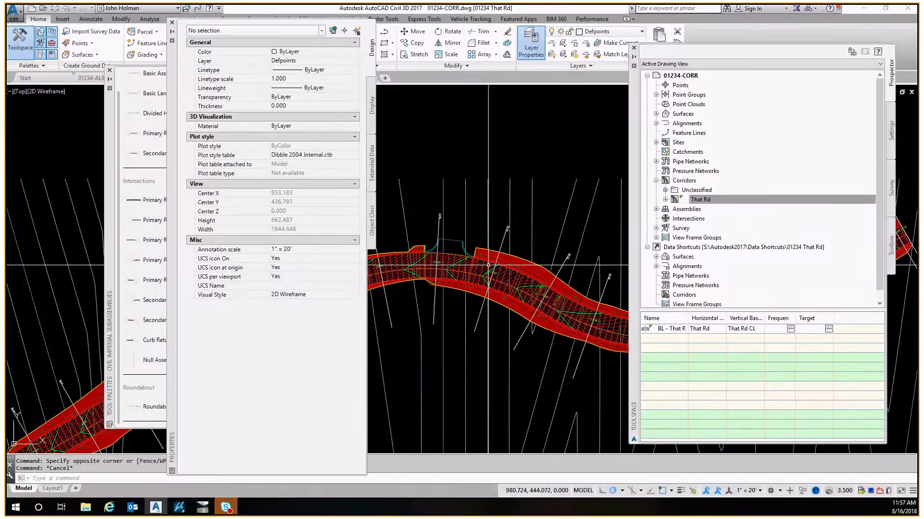
pyautogui.click(675, 192)
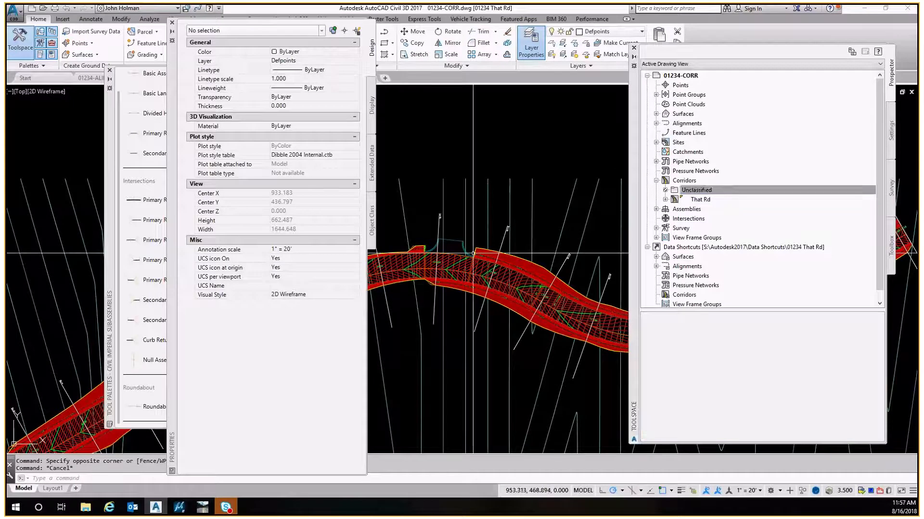
pyautogui.click(449, 155)
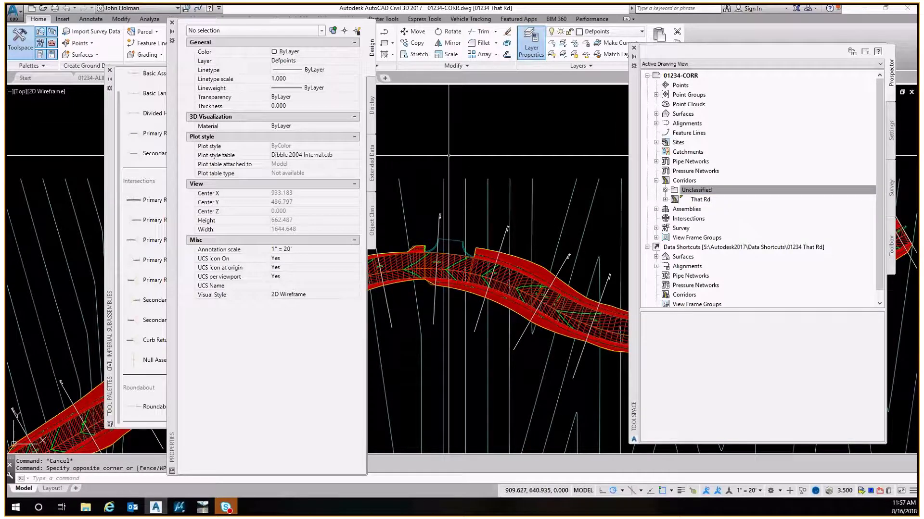
pyautogui.press('Escape')
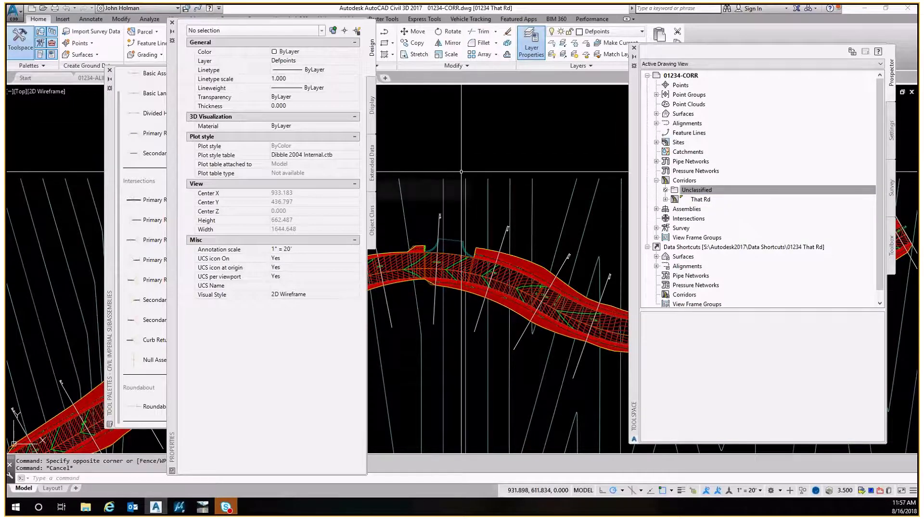
pyautogui.moveTo(504, 161); pyautogui.dragTo(495, 172, button='middle')
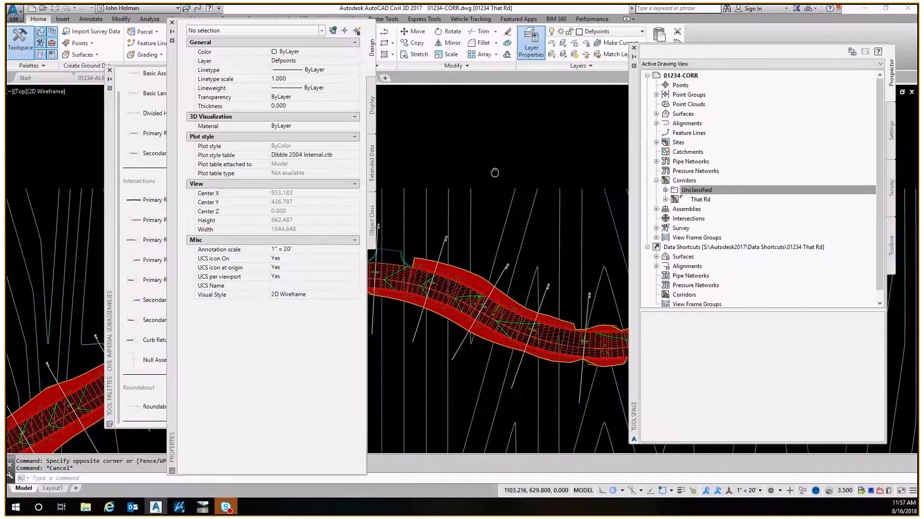
pyautogui.scroll(-2, 494, 172)
pyautogui.scroll(8, 444, 205)
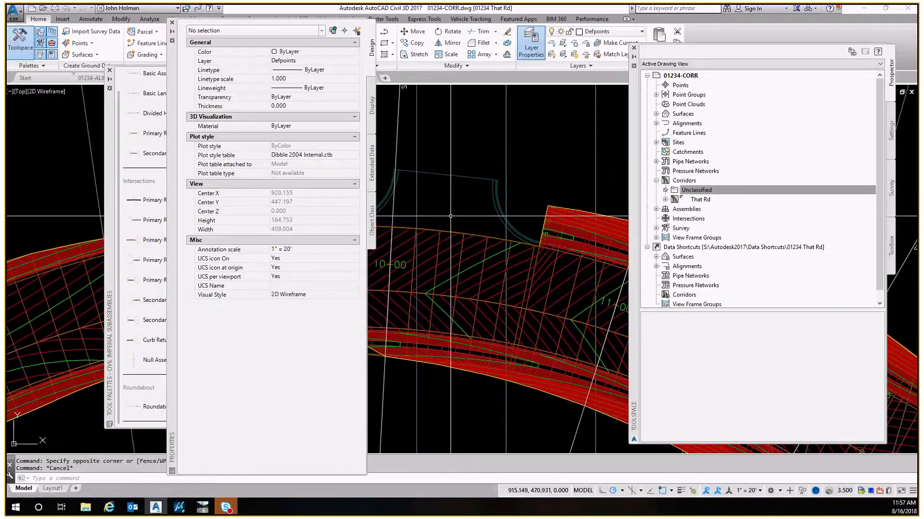
pyautogui.scroll(-5, 450, 216)
pyautogui.moveTo(587, 229)
pyautogui.mouseDown(button='middle')
pyautogui.moveTo(579, 248)
pyautogui.moveTo(544, 235)
pyautogui.mouseUp(button='middle')
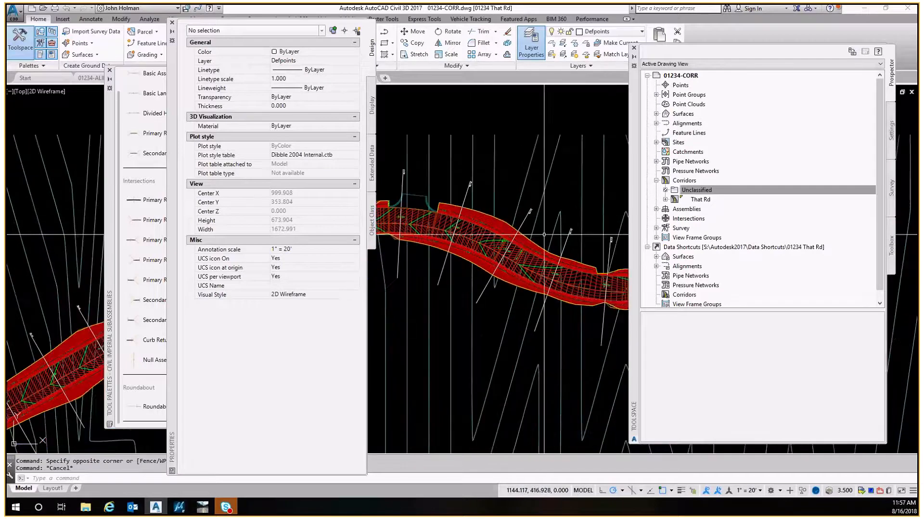
pyautogui.scroll(-3, 544, 235)
pyautogui.moveTo(618, 258); pyautogui.dragTo(486, 215, button='middle')
pyautogui.scroll(5, 532, 204)
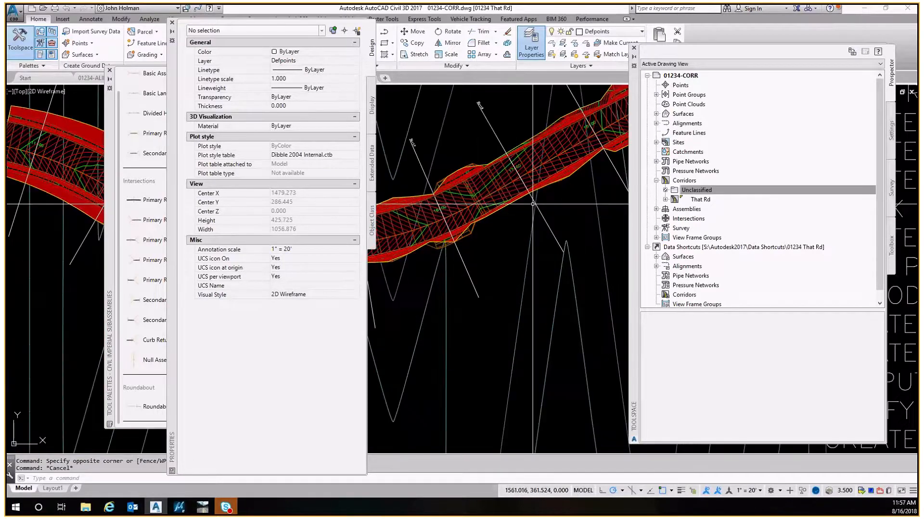
pyautogui.scroll(-4, 506, 219)
# Step: Review the workflow checklist beside the corridor and the full and intersection sections in the Assemblies frame
pyautogui.moveTo(506, 219)
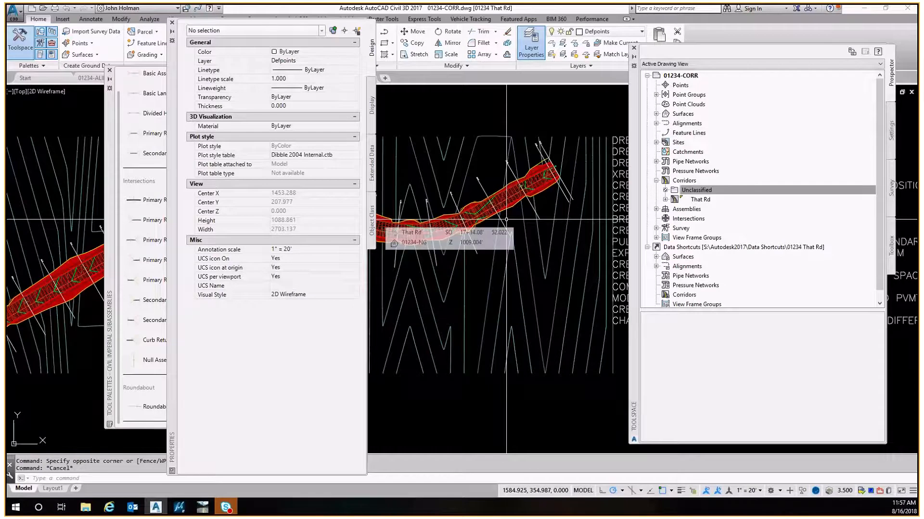
pyautogui.moveTo(570, 226); pyautogui.dragTo(484, 224, button='middle')
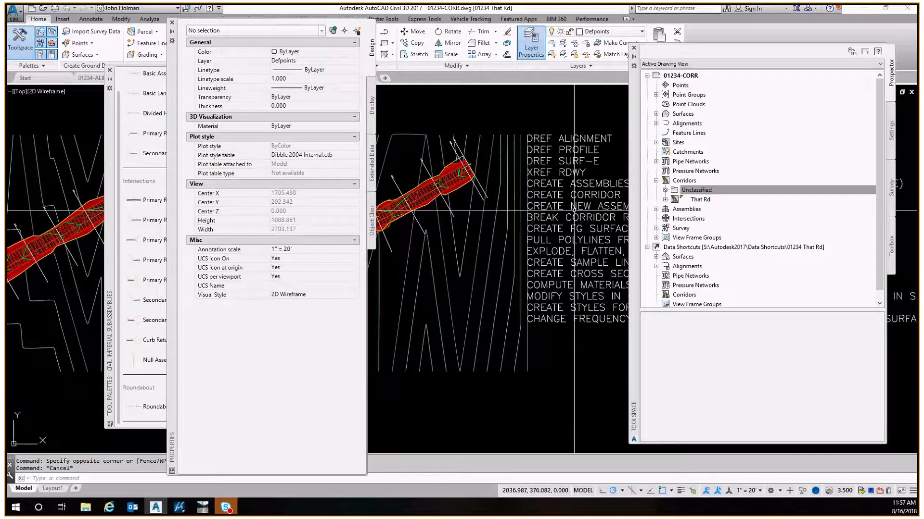
pyautogui.moveTo(573, 211); pyautogui.dragTo(516, 230, button='middle')
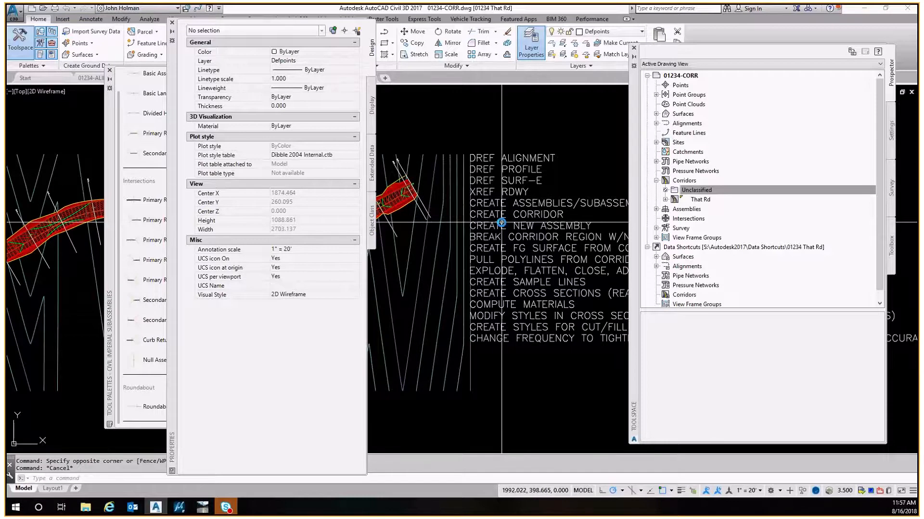
pyautogui.moveTo(501, 223); pyautogui.dragTo(642, 253, button='middle')
pyautogui.scroll(-4, 481, 240)
pyautogui.moveTo(529, 120); pyautogui.dragTo(518, 175, button='middle')
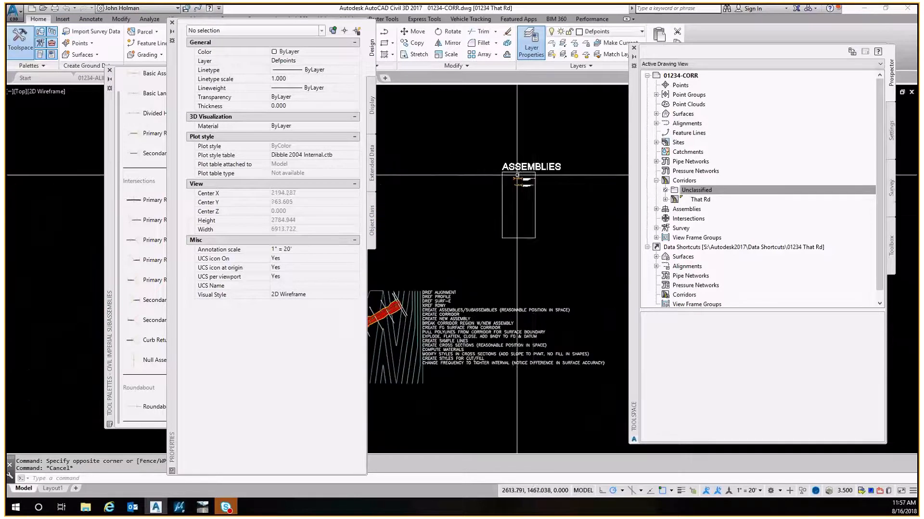
pyautogui.scroll(6, 517, 176)
pyautogui.scroll(6, 519, 212)
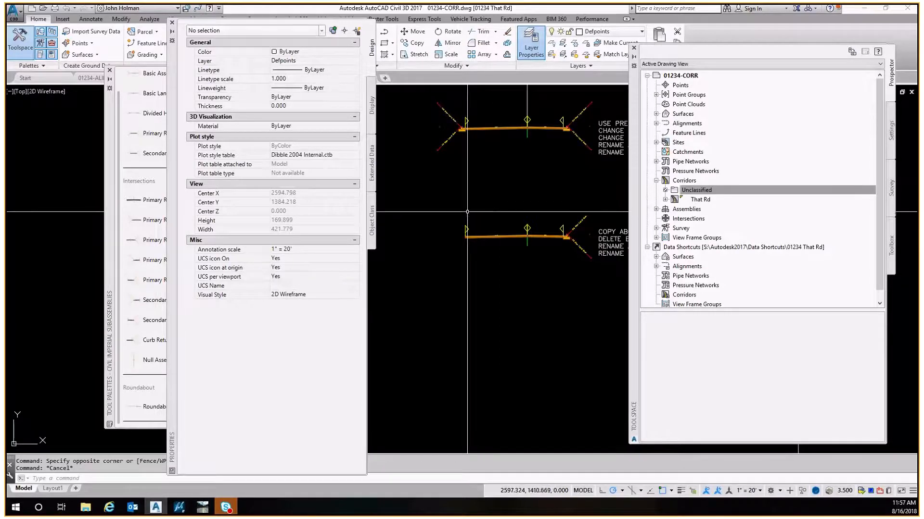
pyautogui.scroll(-14, 467, 215)
pyautogui.scroll(6, 472, 237)
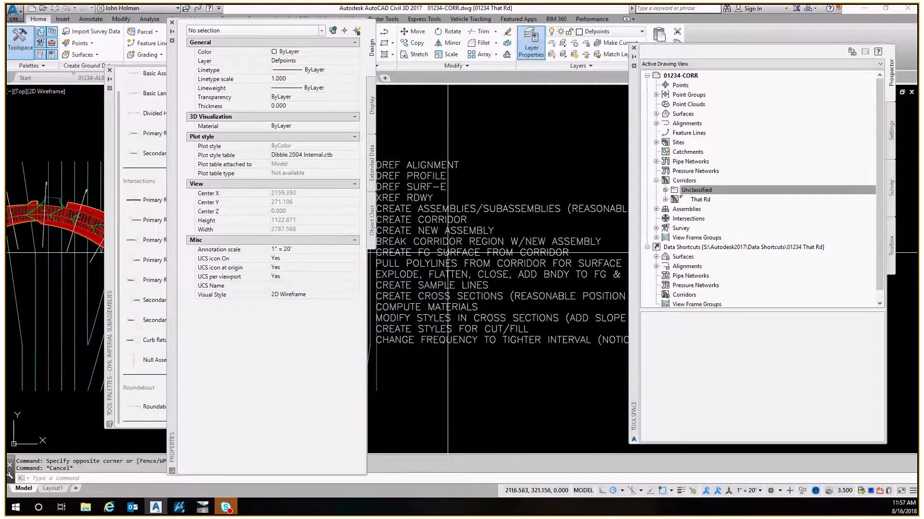
pyautogui.moveTo(433, 252); pyautogui.dragTo(501, 246, button='middle')
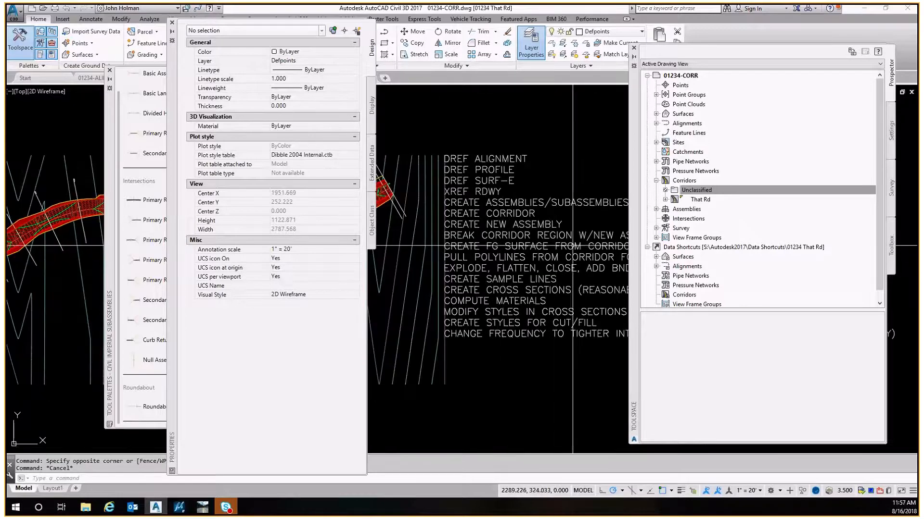
# Step: Open the corridor properties of That Rd and arrange the windows so its settings are in clear view
pyautogui.moveTo(634, 179); pyautogui.dragTo(548, 173)
pyautogui.rightClick(625, 198)
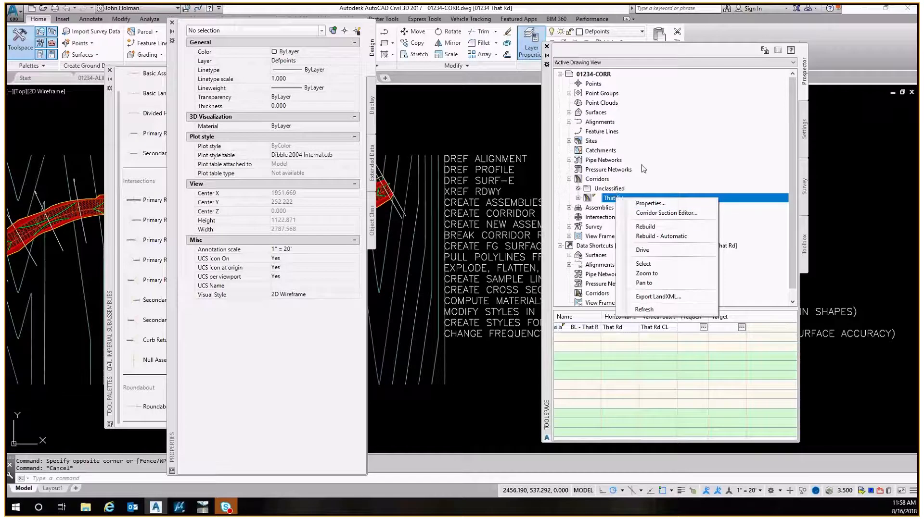
pyautogui.click(657, 206)
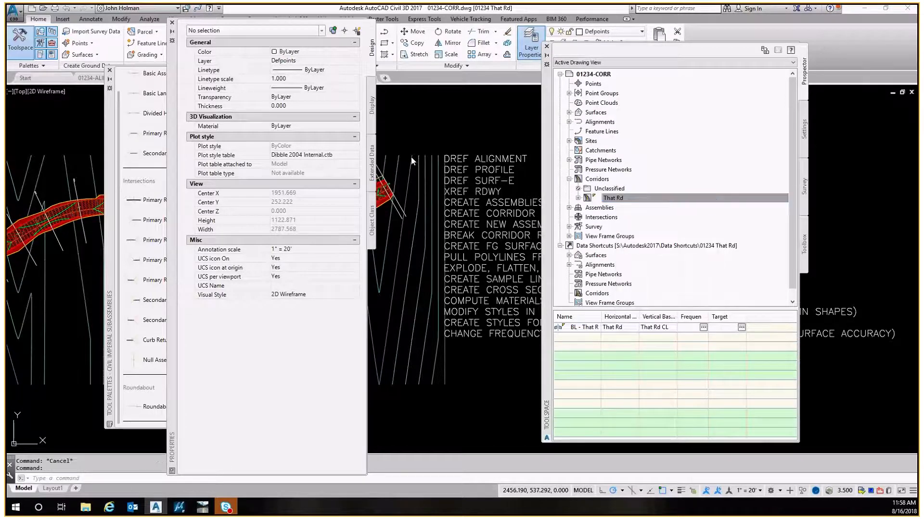
pyautogui.moveTo(418, 114); pyautogui.dragTo(624, 124)
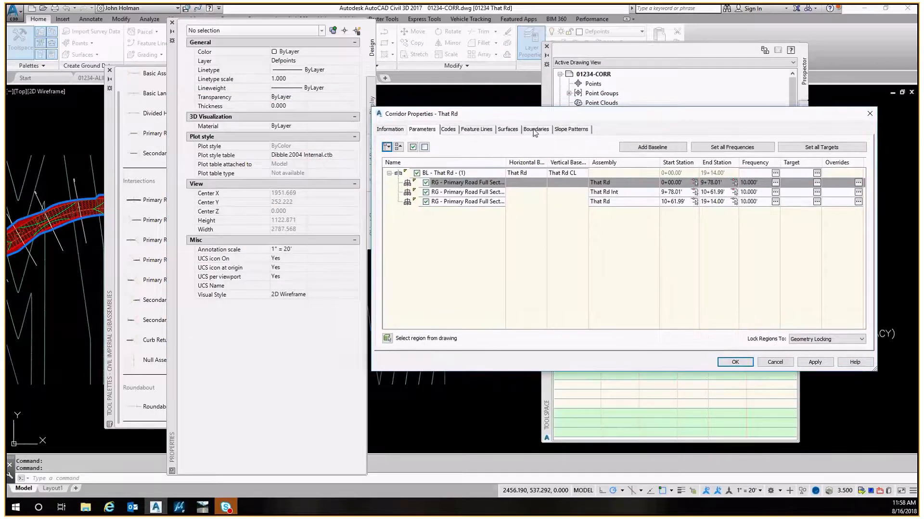
# Step: Inspect the corridor surfaces That Rd FG and That Rd Datum together with the link codes that build them
pyautogui.click(508, 129)
pyautogui.doubleClick(450, 195)
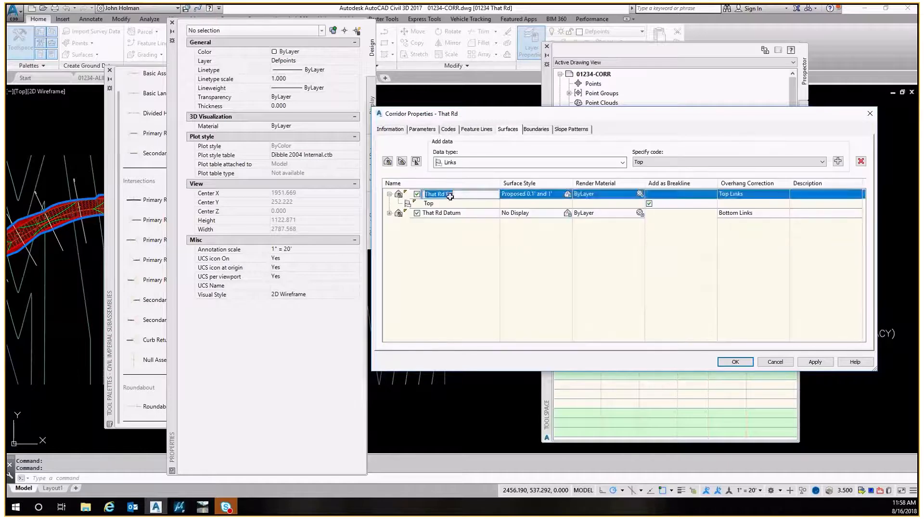
pyautogui.click(495, 204)
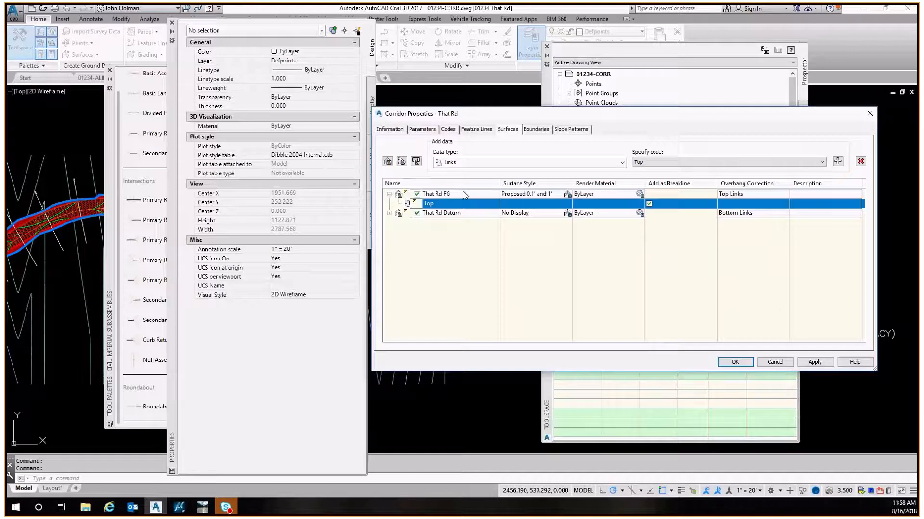
pyautogui.click(390, 213)
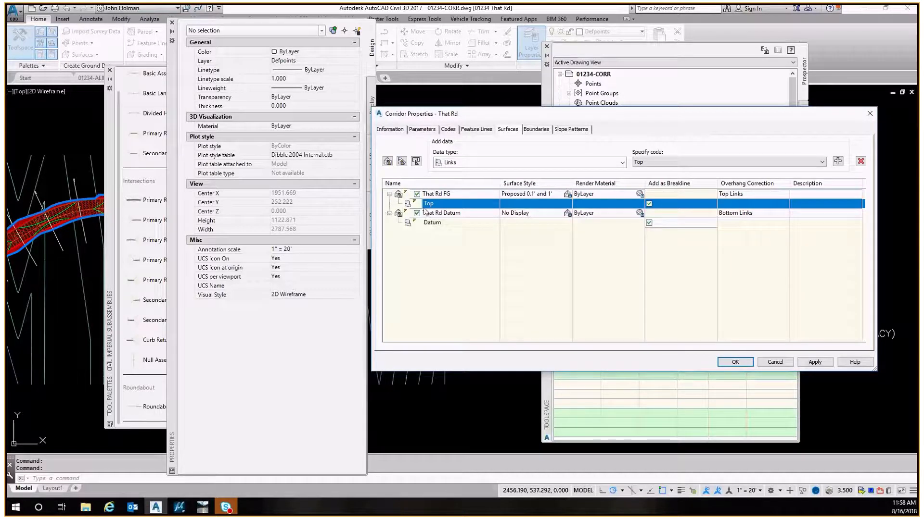
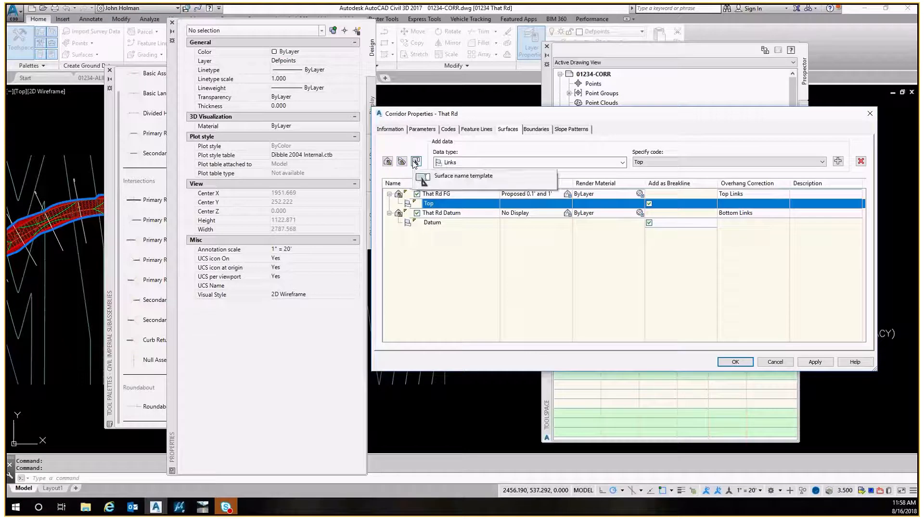
# Step: Create an additional corridor surface and name it "New surface"
pyautogui.click(387, 162)
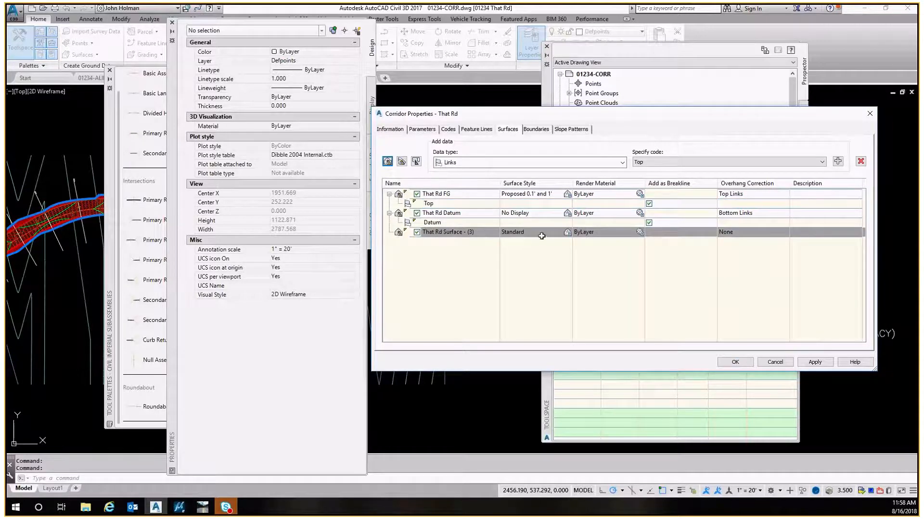
pyautogui.click(467, 233)
pyautogui.click(468, 233)
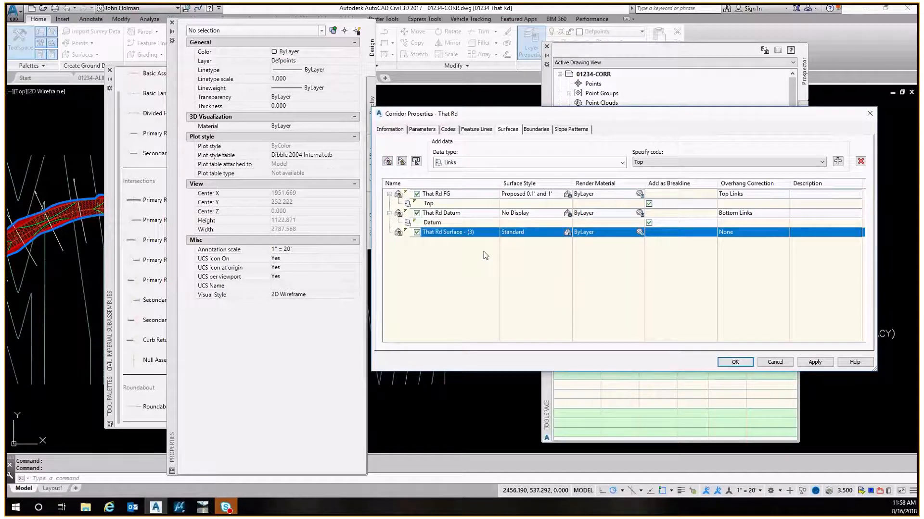
pyautogui.write('asd;lfjasl;dkfj')
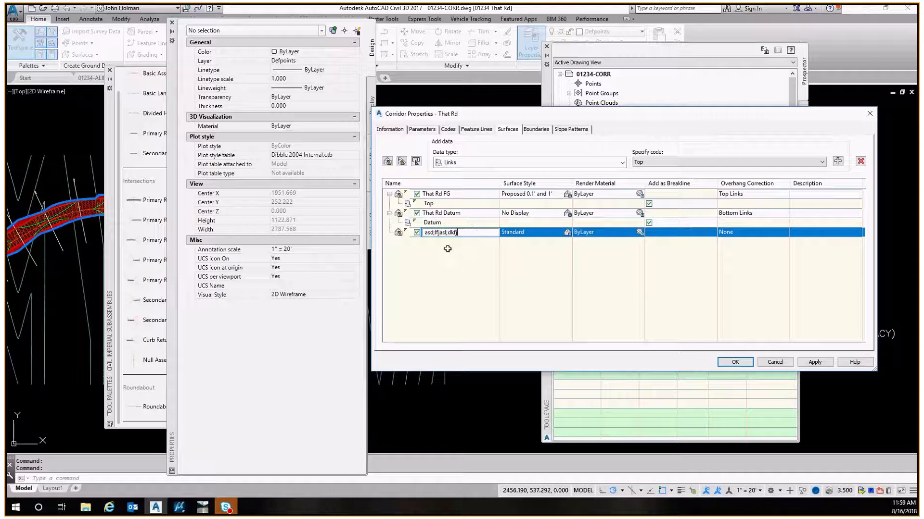
pyautogui.hotkey('ctrl', 'a')
pyautogui.press('BackSpace')
pyautogui.write('New surf')
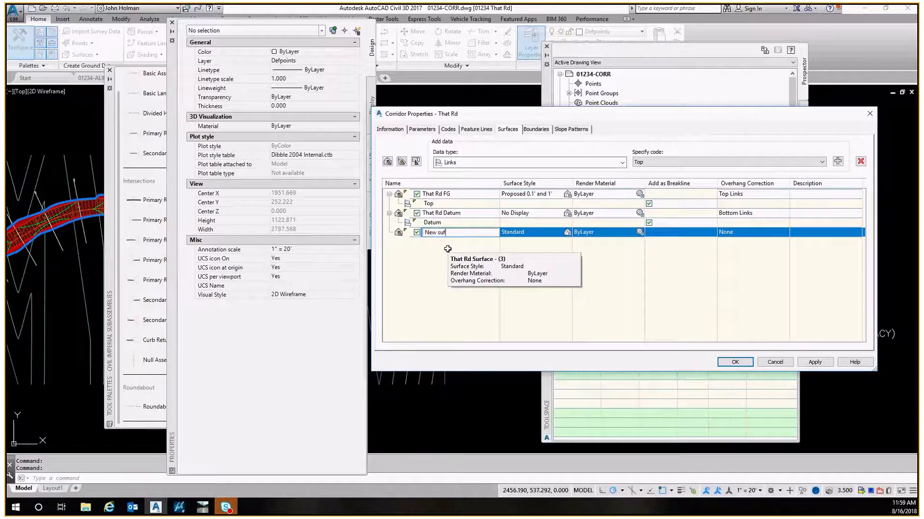
pyautogui.write('ace')
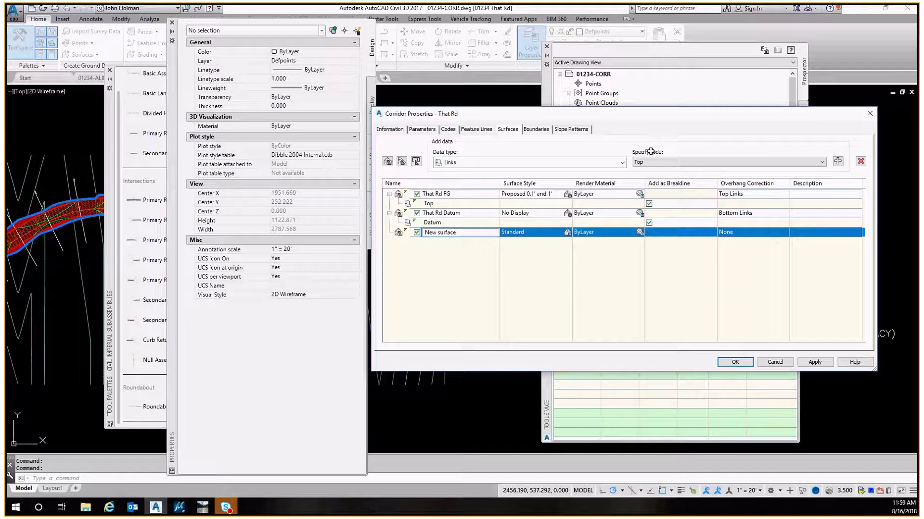
# Step: Choose Top as the link code and set New surface's overhang correction to Top Links
pyautogui.click(661, 160)
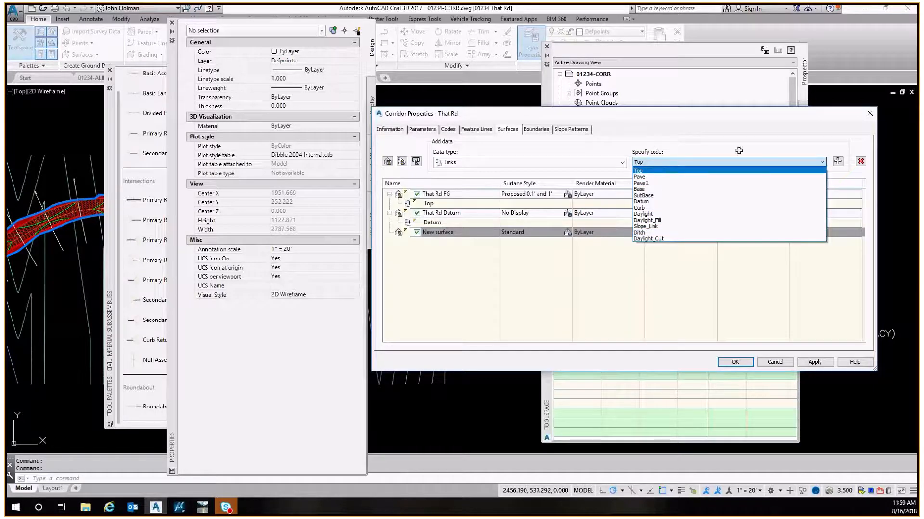
pyautogui.click(661, 171)
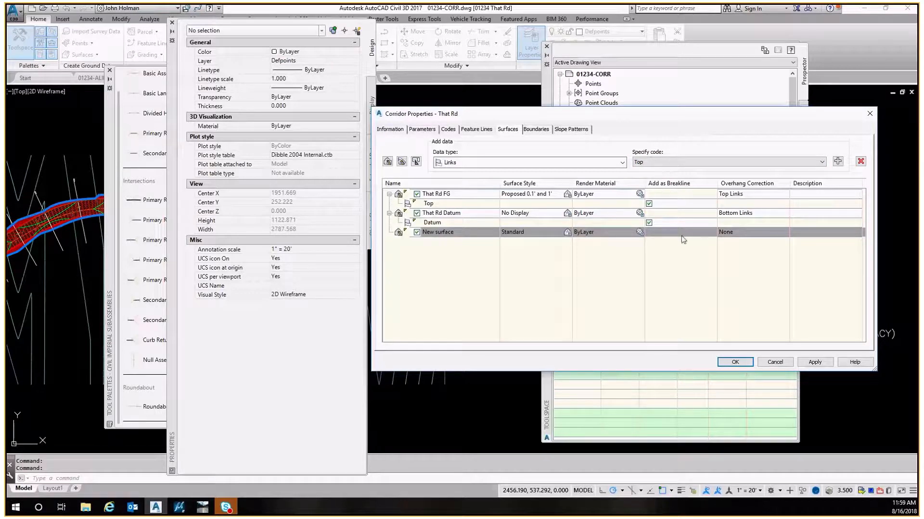
pyautogui.click(733, 234)
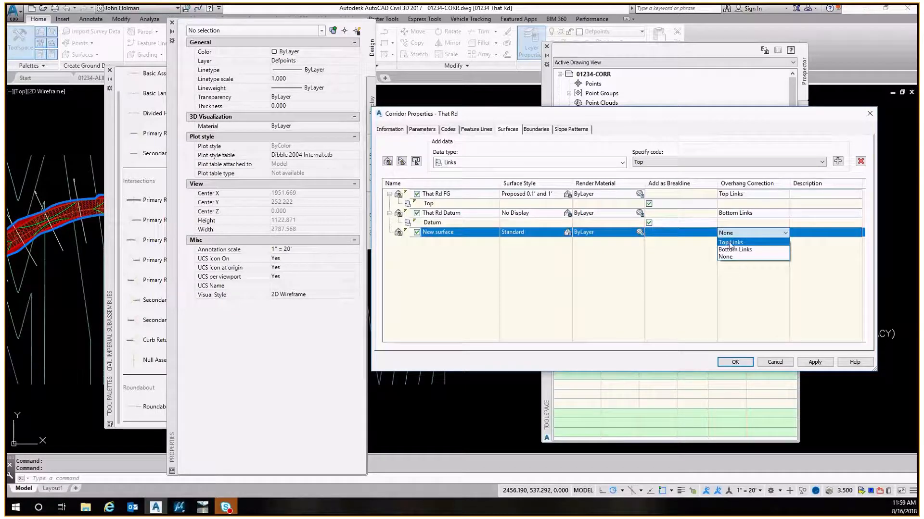
pyautogui.click(733, 243)
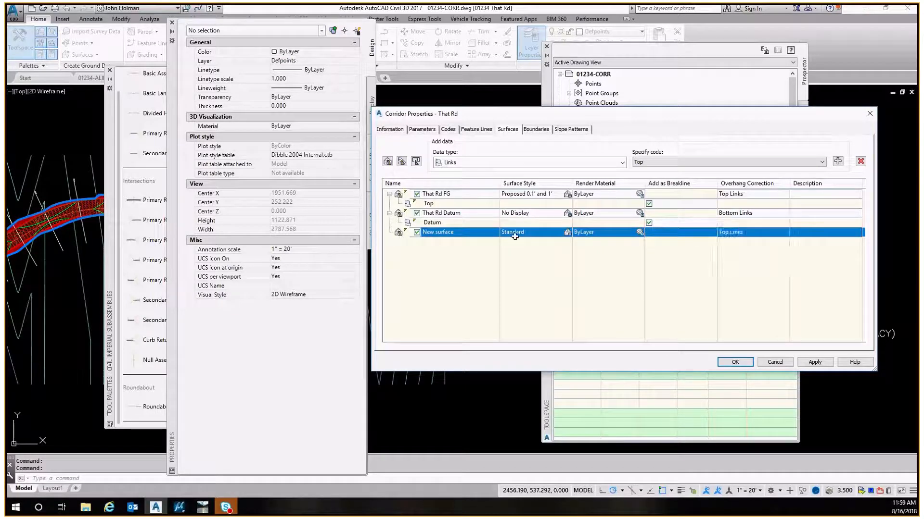
# Step: Add another corridor surface, choose Datum as the link code and set its overhang correction to Bottom Links
pyautogui.click(388, 161)
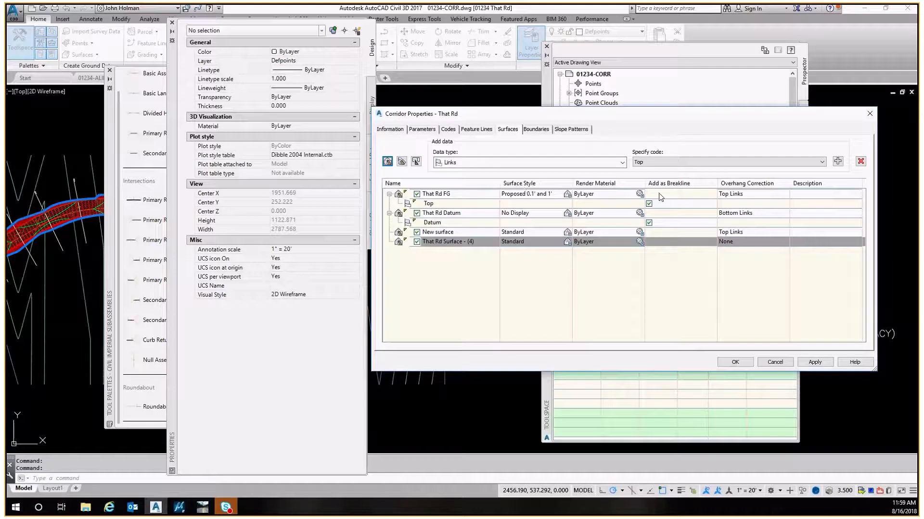
pyautogui.click(669, 162)
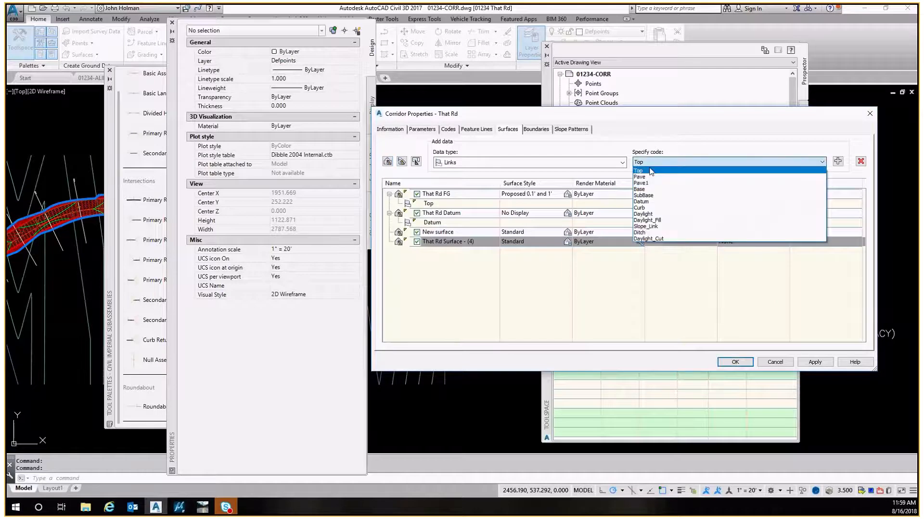
pyautogui.click(643, 203)
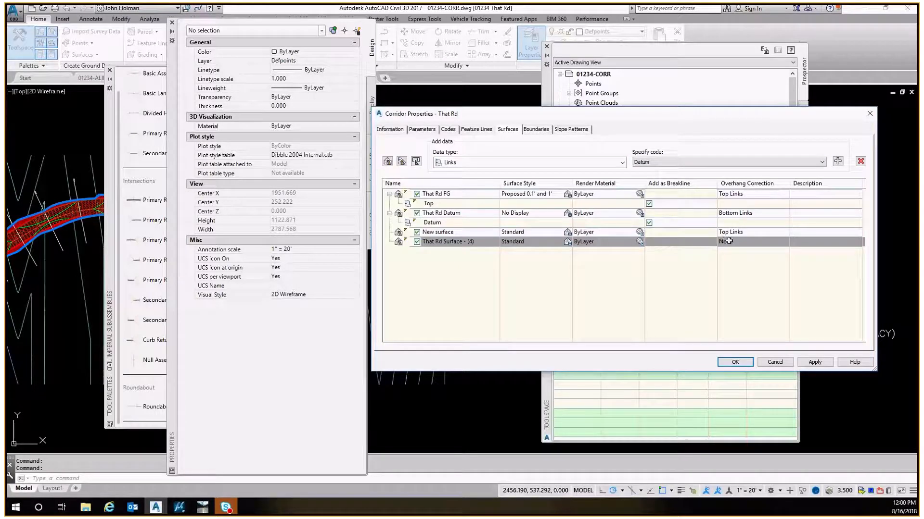
pyautogui.click(730, 243)
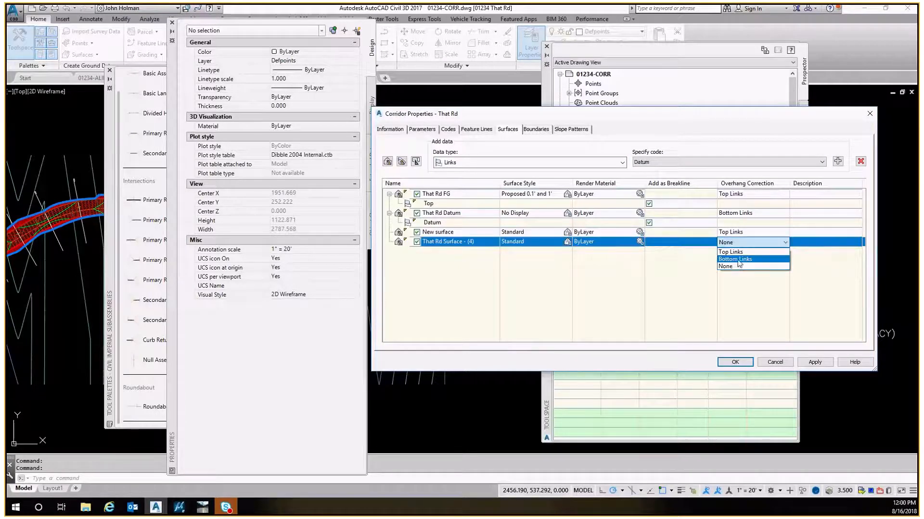
pyautogui.click(736, 259)
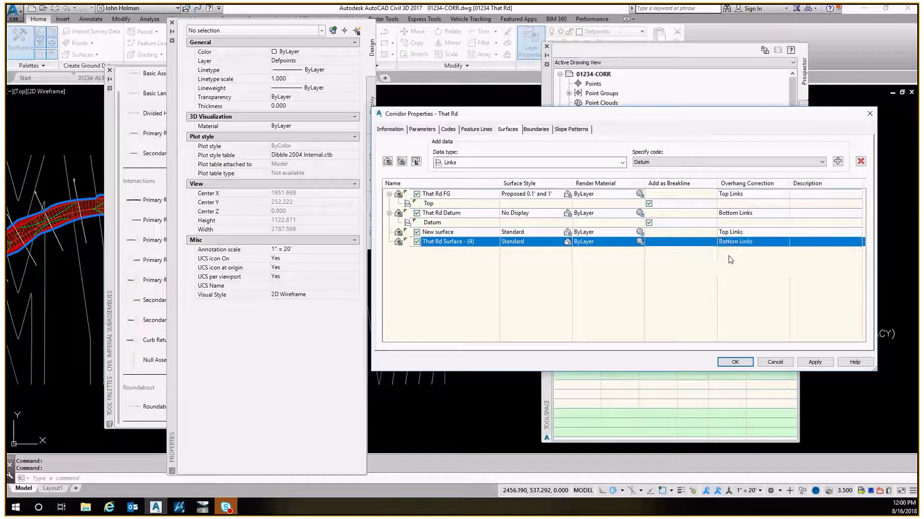
# Step: Name the added corridor surface "new datum" and accept the corridor properties
pyautogui.click(465, 242)
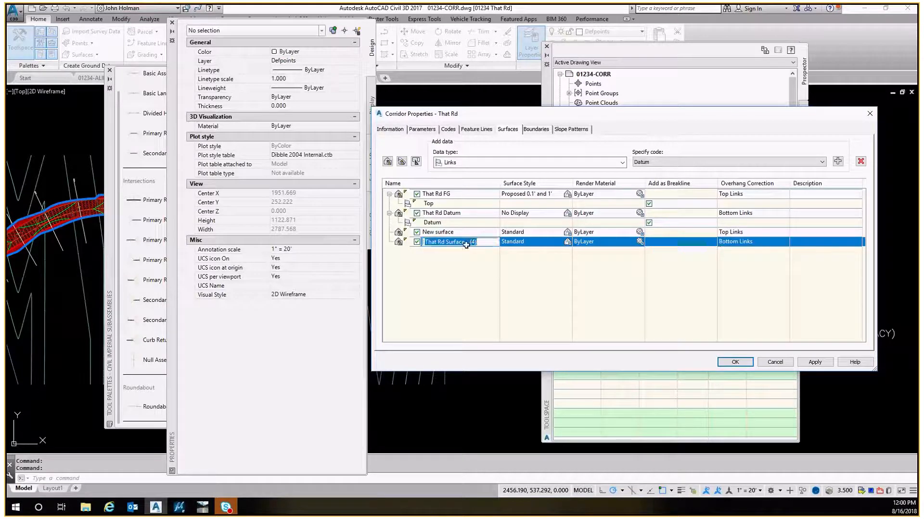
pyautogui.write('new datum')
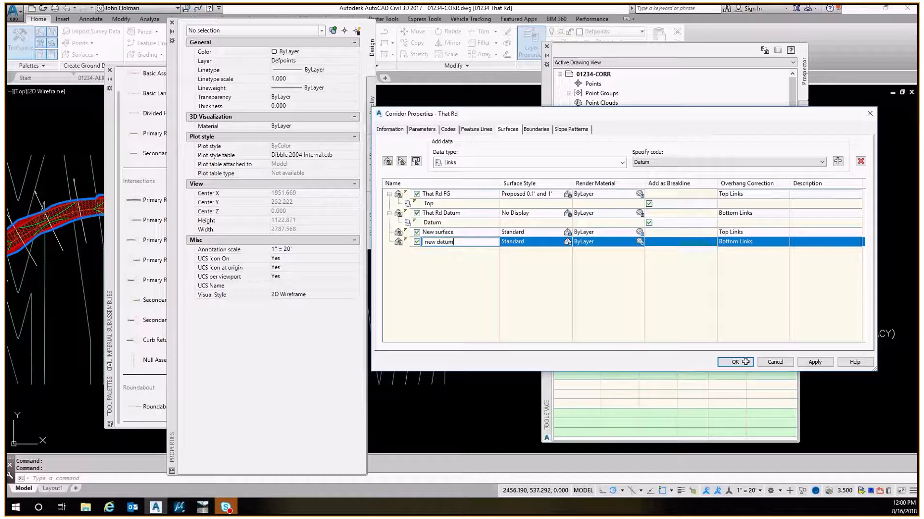
pyautogui.click(734, 362)
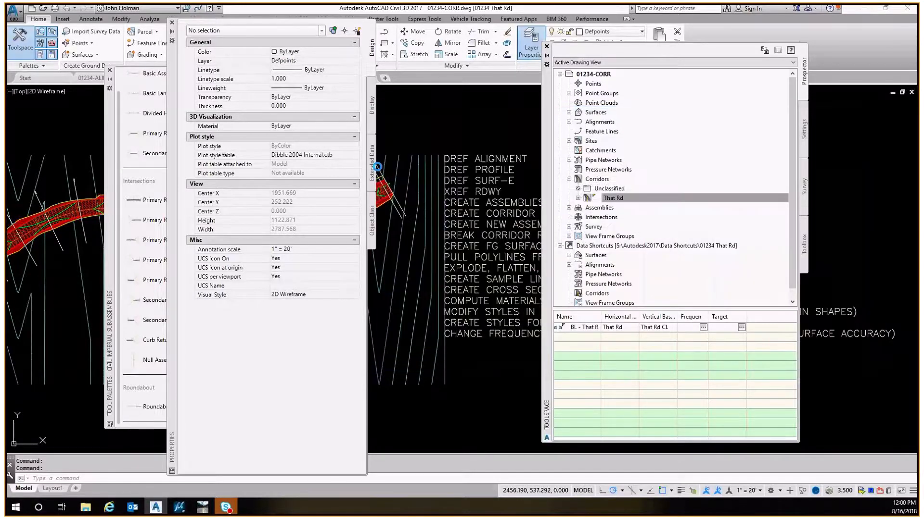
# Step: Rebuild the new datum surface from the drawing's surface list and expand its contents
pyautogui.click(568, 113)
pyautogui.click(618, 151)
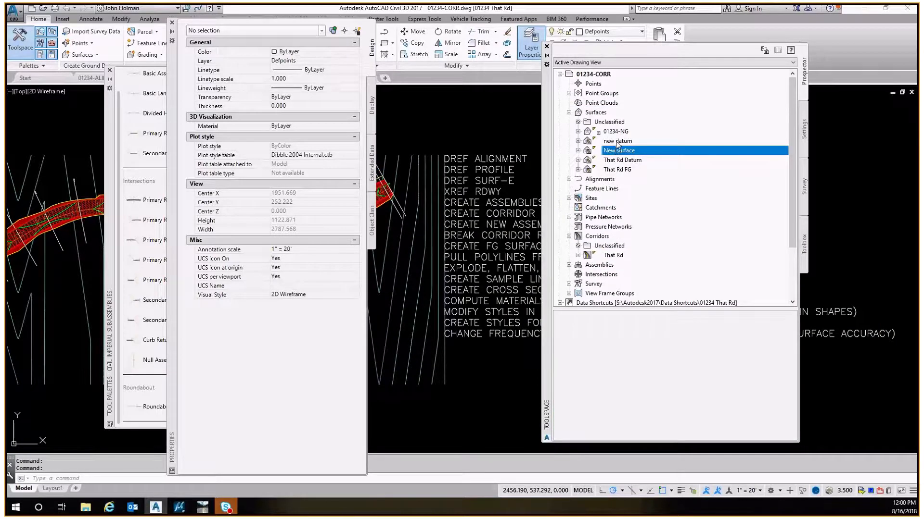
pyautogui.keyDown('ctrl'); pyautogui.click(618, 142); pyautogui.keyUp('ctrl')
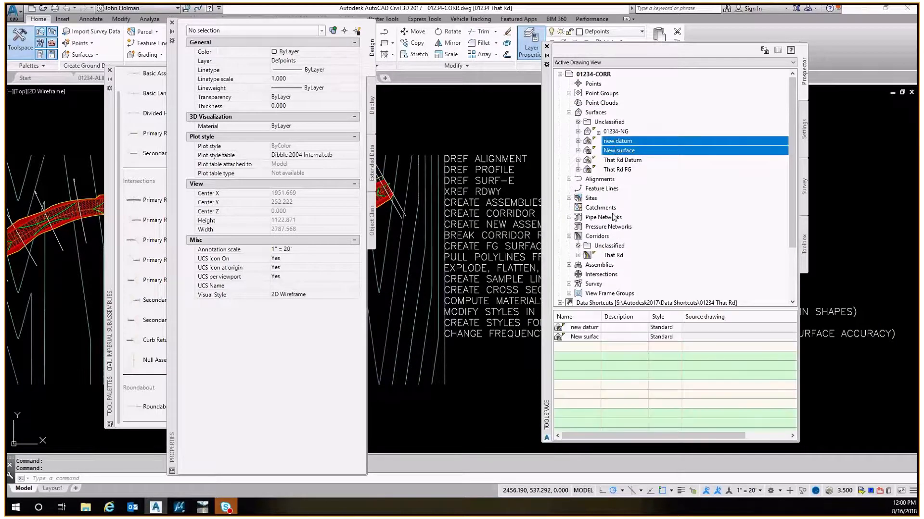
pyautogui.rightClick(622, 143)
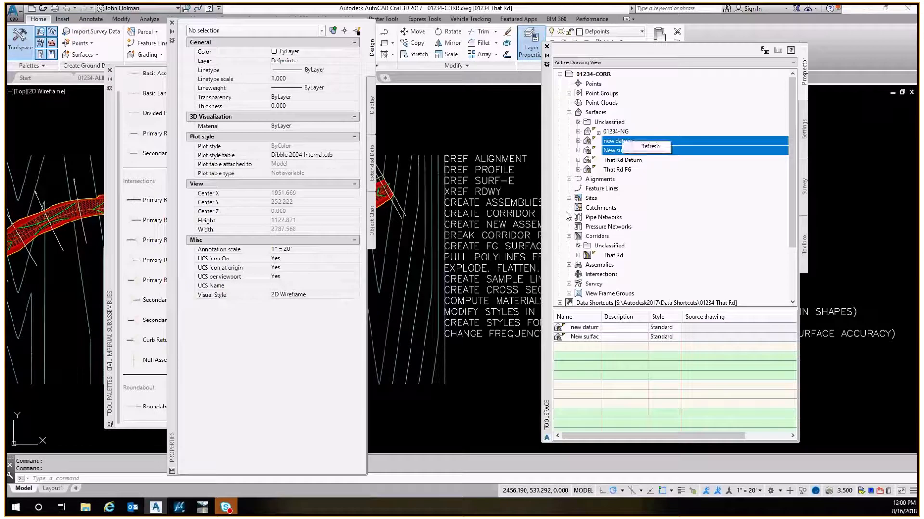
pyautogui.click(582, 150)
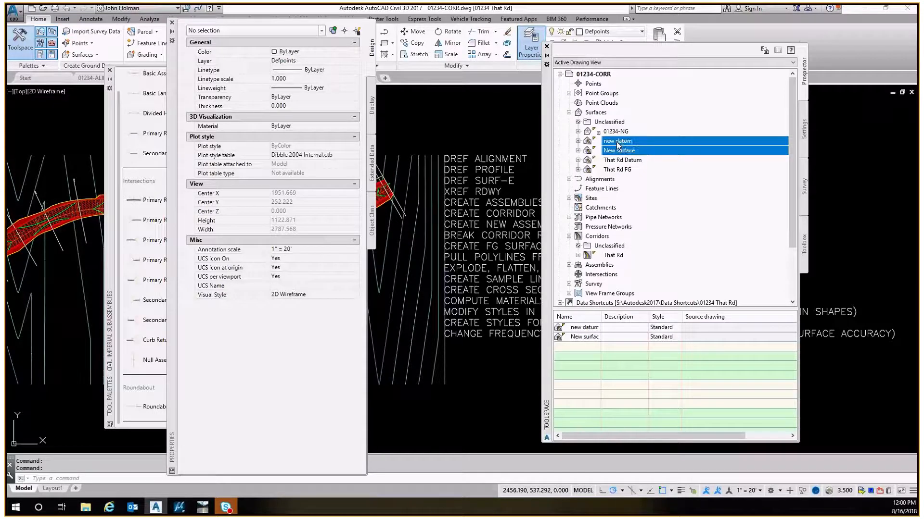
pyautogui.rightClick(618, 143)
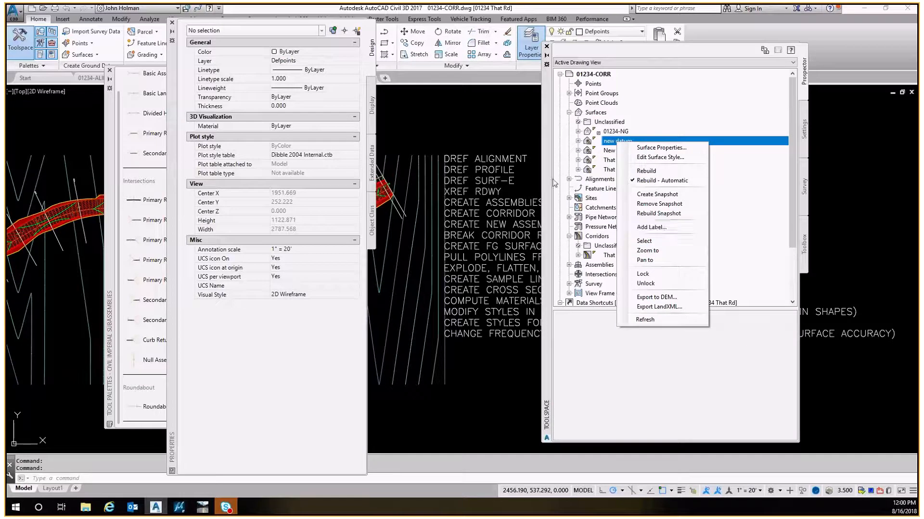
pyautogui.click(647, 171)
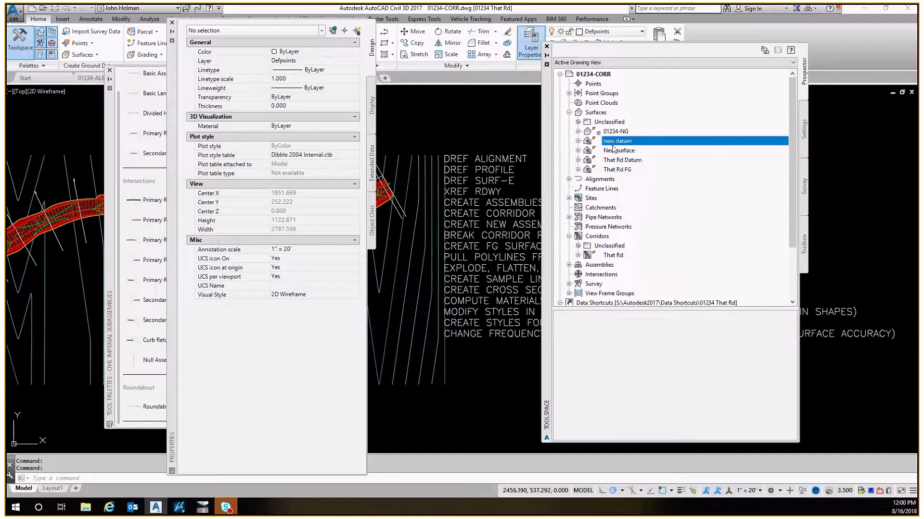
pyautogui.doubleClick(616, 142)
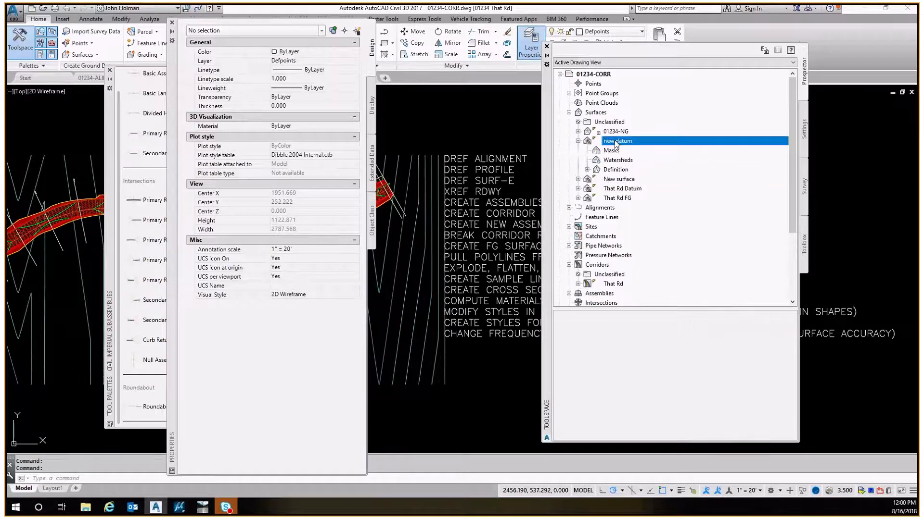
pyautogui.rightClick(617, 144)
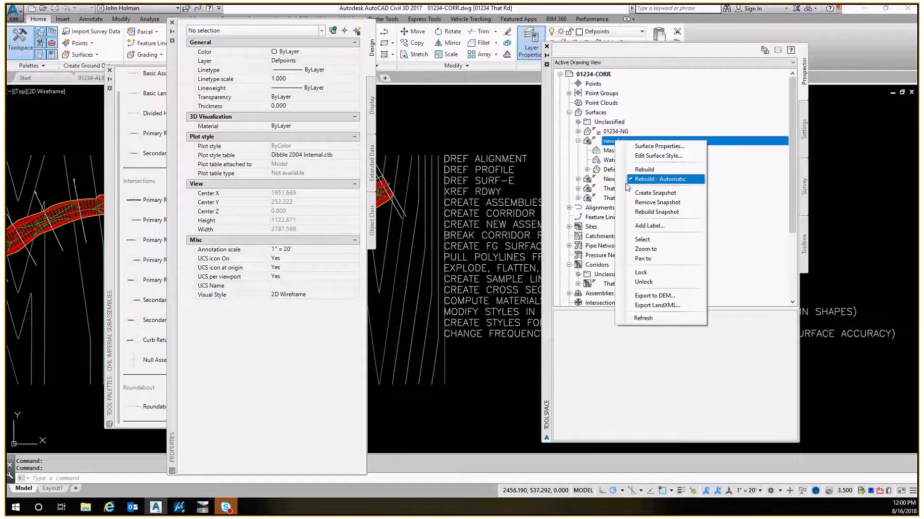
pyautogui.click(625, 184)
pyautogui.press('Escape')
pyautogui.press('Escape')
# Step: Examine the surface contours and boundary along the That Rd corridor in plan
pyautogui.moveTo(65, 187)
pyautogui.mouseDown(button='middle')
pyautogui.moveTo(95, 169)
pyautogui.moveTo(448, 181)
pyautogui.mouseUp(button='middle')
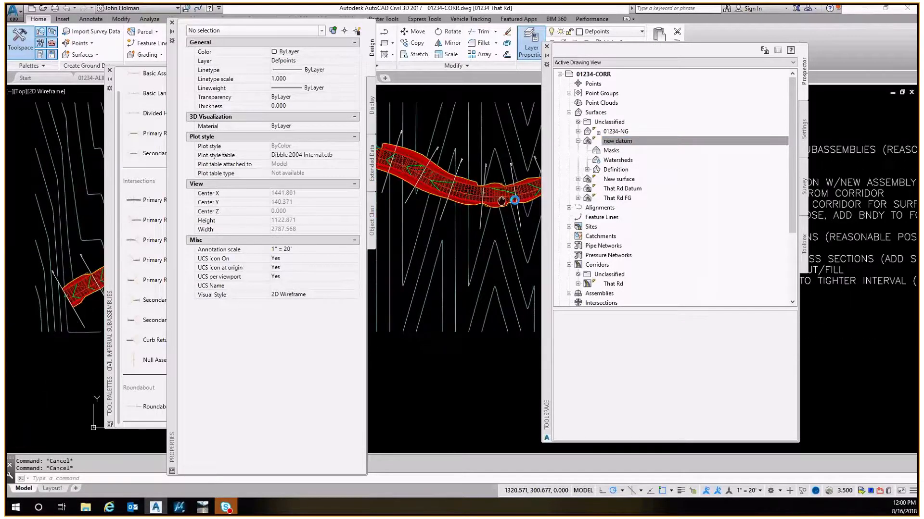
pyautogui.scroll(10, 450, 204)
pyautogui.click(426, 209)
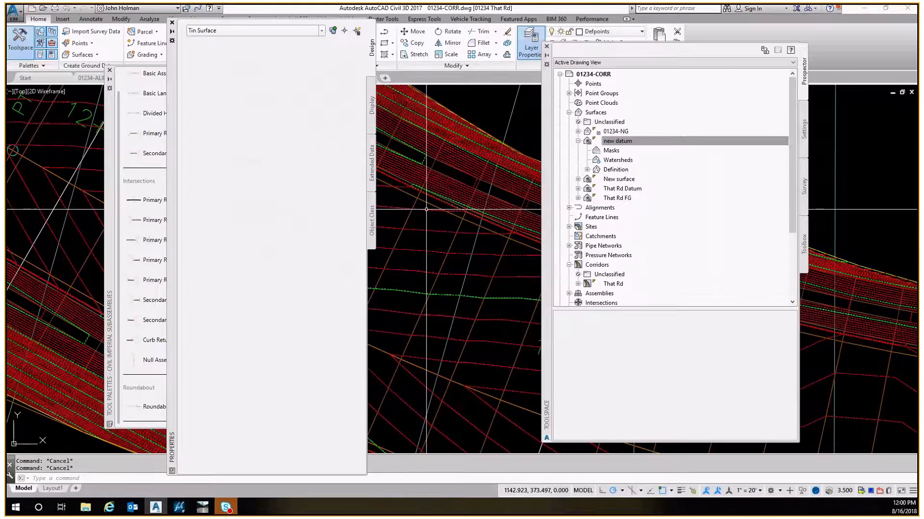
pyautogui.scroll(-3, 475, 216)
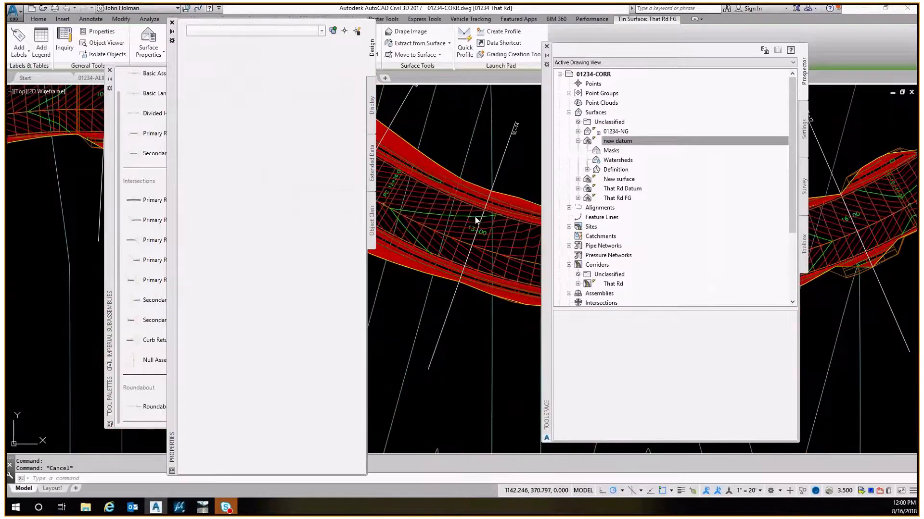
pyautogui.scroll(-1, 474, 216)
pyautogui.moveTo(475, 216); pyautogui.dragTo(415, 222, button='middle')
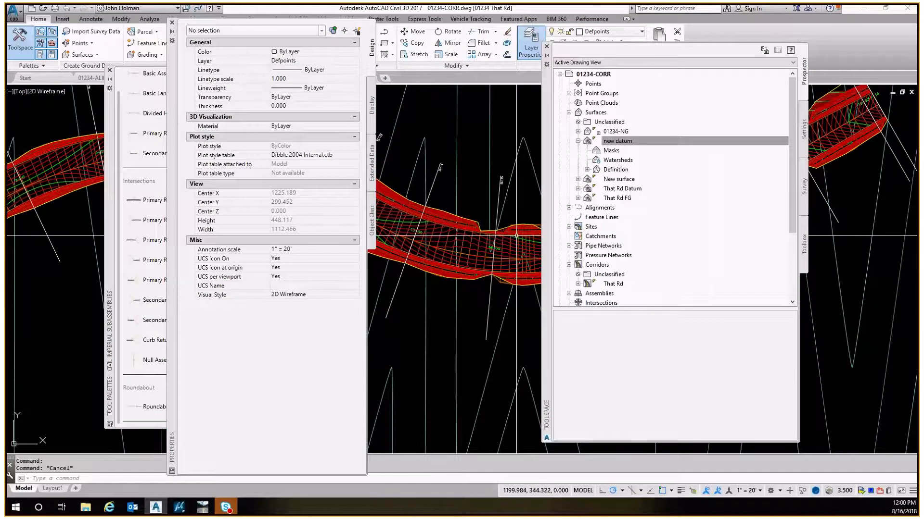
pyautogui.middleClick(516, 236)
pyautogui.middleClick(516, 235)
pyautogui.scroll(4, 425, 222)
pyautogui.moveTo(424, 222); pyautogui.dragTo(539, 237, button='middle')
pyautogui.moveTo(499, 204)
pyautogui.mouseDown(button='middle')
pyautogui.moveTo(482, 265)
pyautogui.moveTo(476, 231)
pyautogui.mouseUp(button='middle')
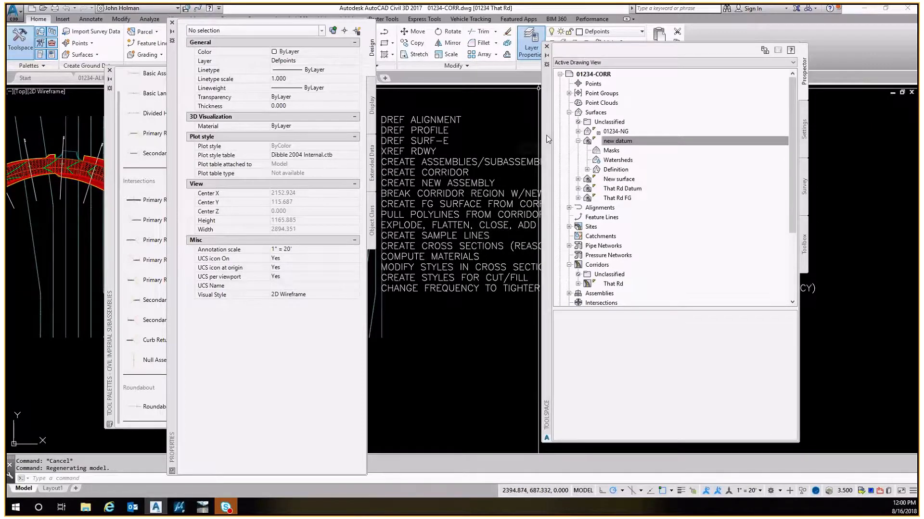
# Step: Move the Toolspace clear of the drawing and erase the boundary polyline surrounding the That Rd corridor
pyautogui.moveTo(547, 139)
pyautogui.mouseDown()
pyautogui.moveTo(168, 135)
pyautogui.moveTo(57, 123)
pyautogui.moveTo(37, 160)
pyautogui.mouseUp()
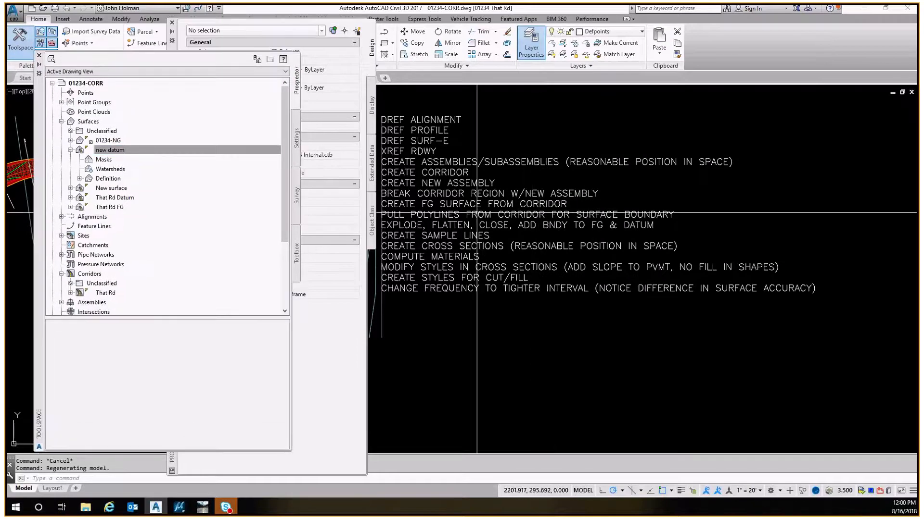
pyautogui.moveTo(473, 226); pyautogui.dragTo(775, 220, button='middle')
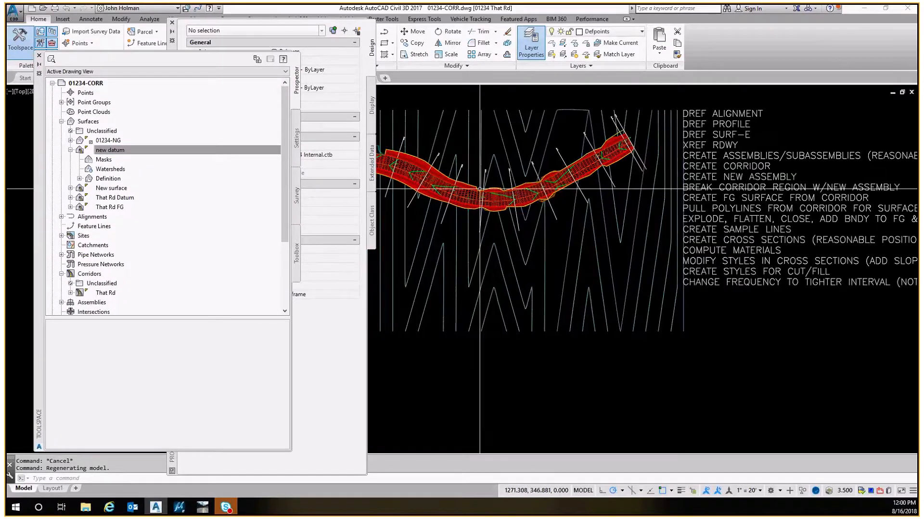
pyautogui.scroll(7, 479, 189)
pyautogui.click(508, 178)
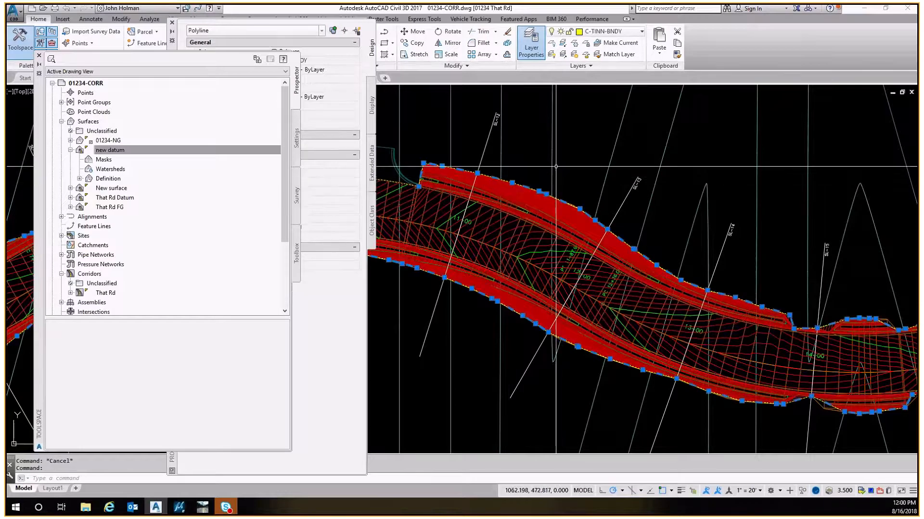
pyautogui.scroll(-6, 555, 166)
pyautogui.write('e')
pyautogui.press('Return')
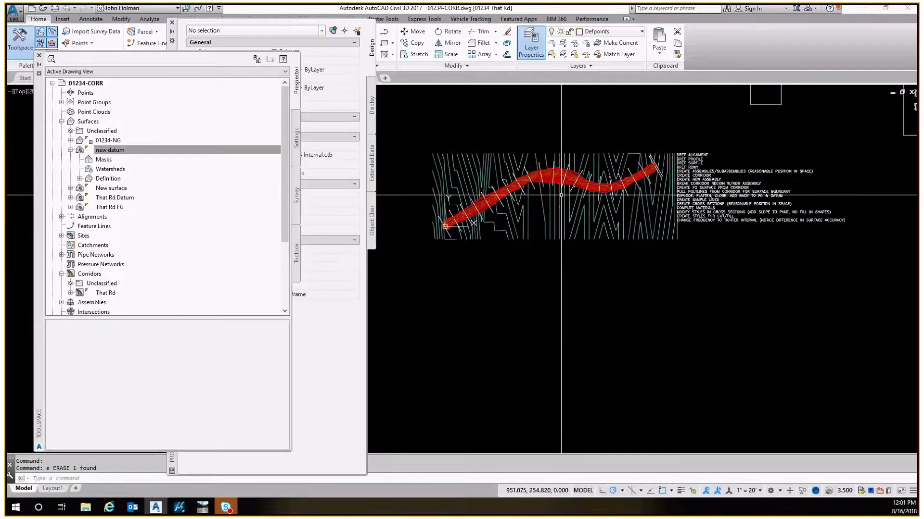
pyautogui.press('Escape')
# Step: Turn on lineweight display so the corridor's feature lines stand out from the contours near station 14+00
pyautogui.scroll(4, 561, 196)
pyautogui.scroll(3, 487, 191)
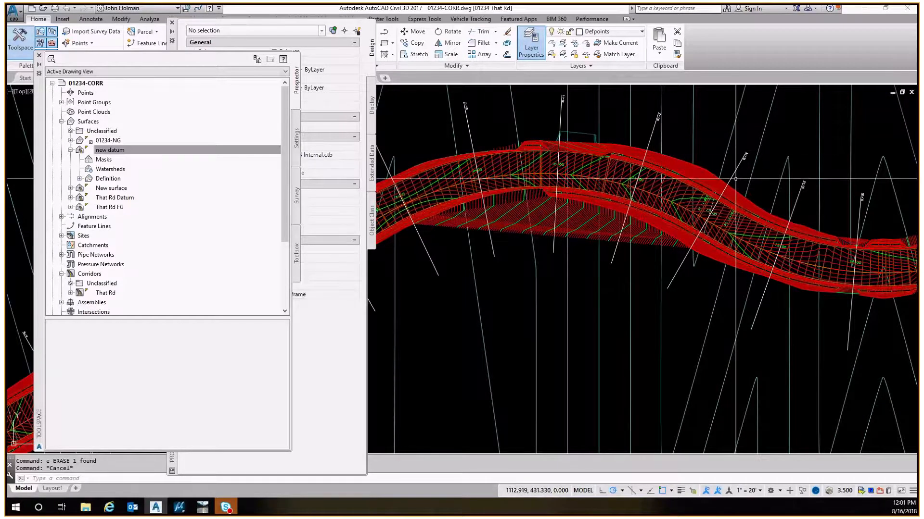
pyautogui.moveTo(885, 183); pyautogui.dragTo(478, 161, button='middle')
pyautogui.moveTo(459, 212); pyautogui.dragTo(635, 217, button='middle')
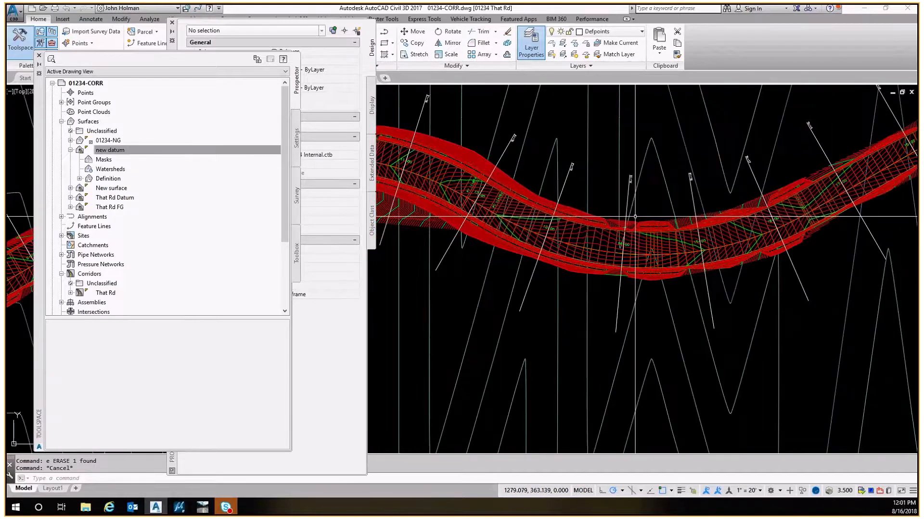
pyautogui.scroll(5, 635, 217)
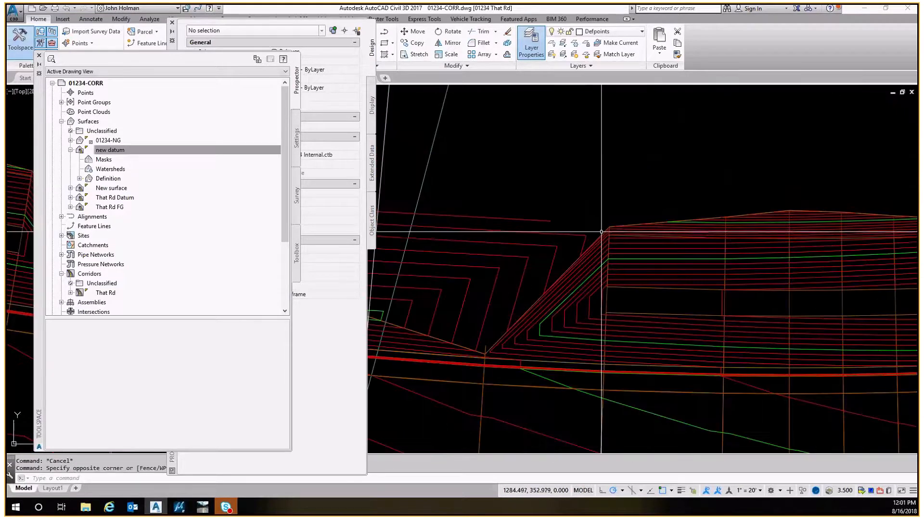
pyautogui.click(601, 232)
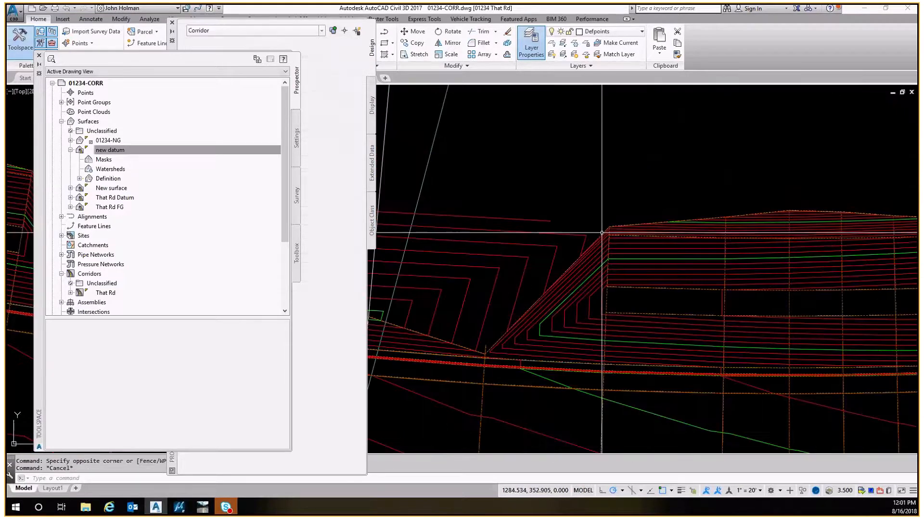
pyautogui.click(680, 491)
pyautogui.moveTo(643, 245); pyautogui.dragTo(577, 228, button='middle')
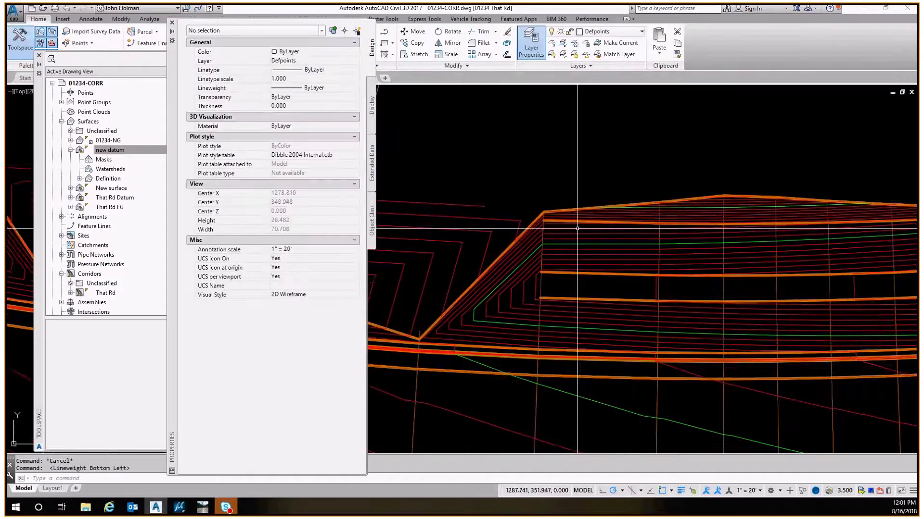
# Step: Examine how the That Rd FG contours meet the corridor's outer edge between stations 14+00 and 18+00
pyautogui.scroll(-3, 770, 200)
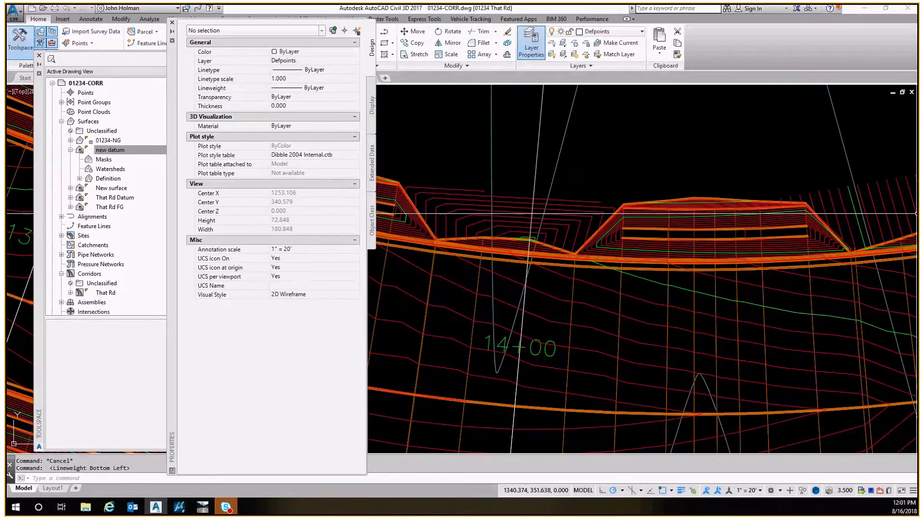
pyautogui.scroll(-4, 762, 207)
pyautogui.moveTo(762, 207); pyautogui.dragTo(673, 216, button='middle')
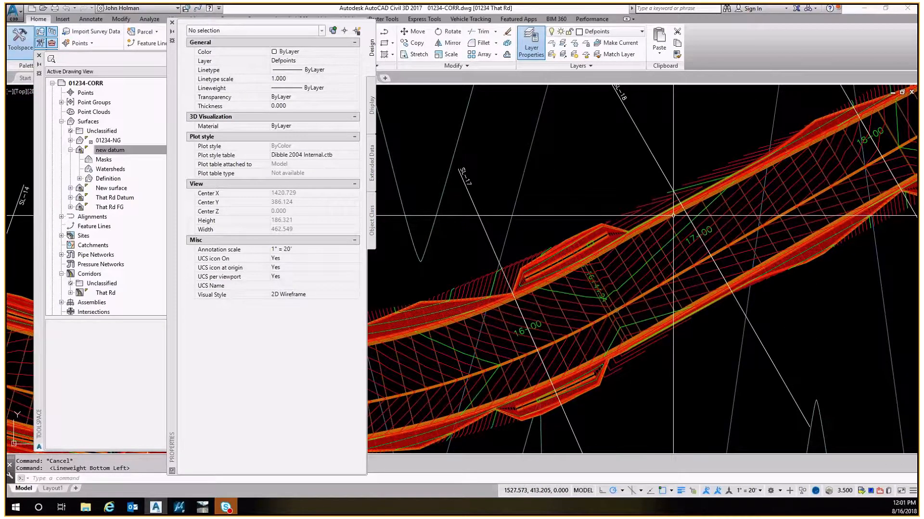
pyautogui.scroll(4, 794, 159)
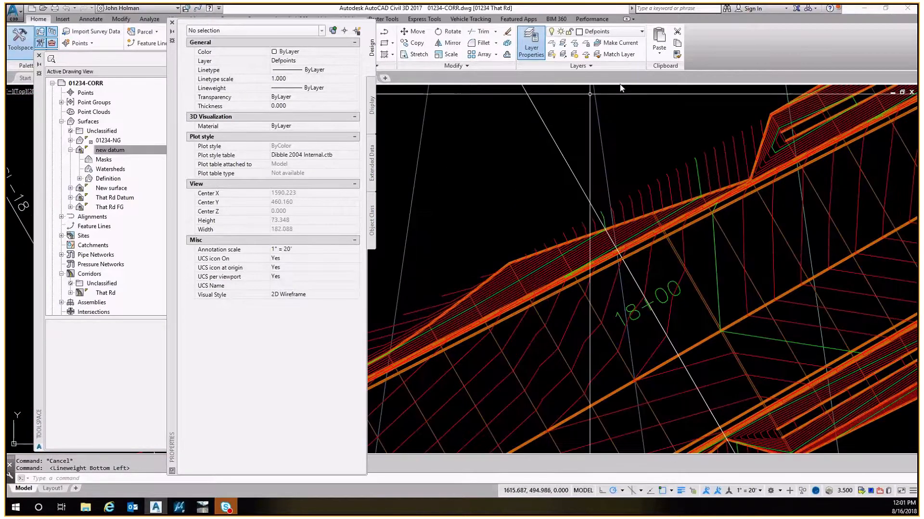
pyautogui.press('Escape')
pyautogui.click(552, 248)
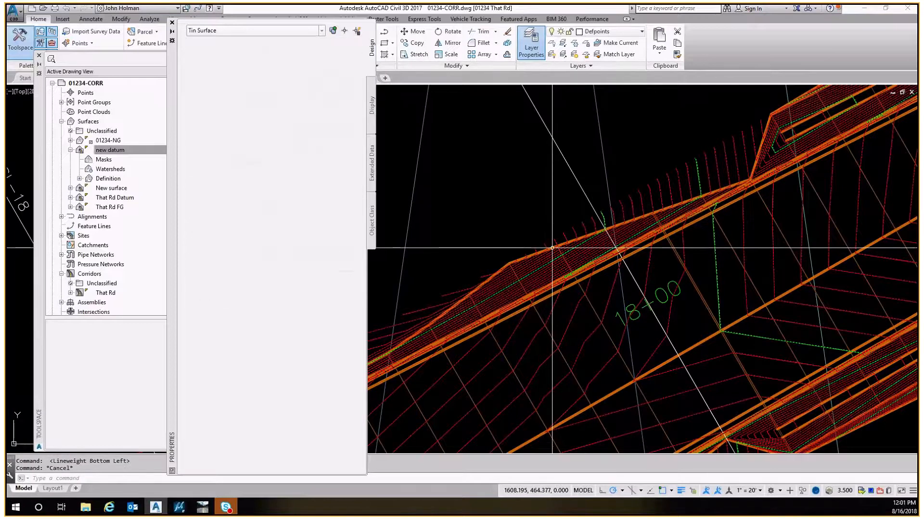
pyautogui.scroll(3, 548, 250)
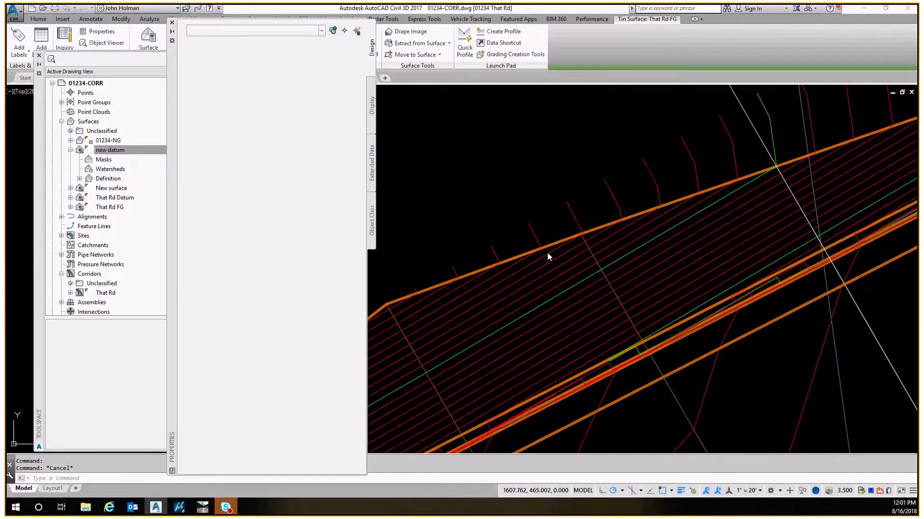
# Step: Close the Properties, Toolspace and Civil Imperial Subassemblies palettes so the That Rd corridor is unobstructed, and clear the corridor selection
pyautogui.click(549, 242)
pyautogui.click(549, 245)
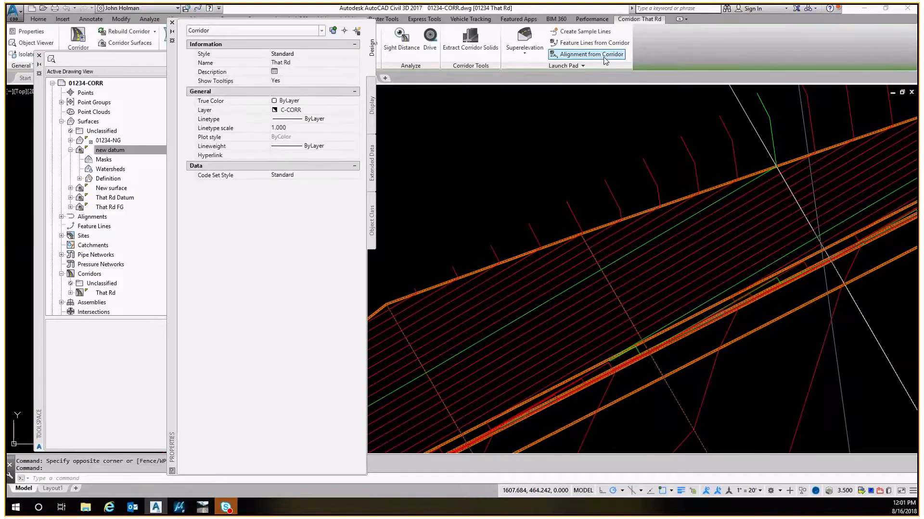
pyautogui.click(604, 66)
pyautogui.click(172, 23)
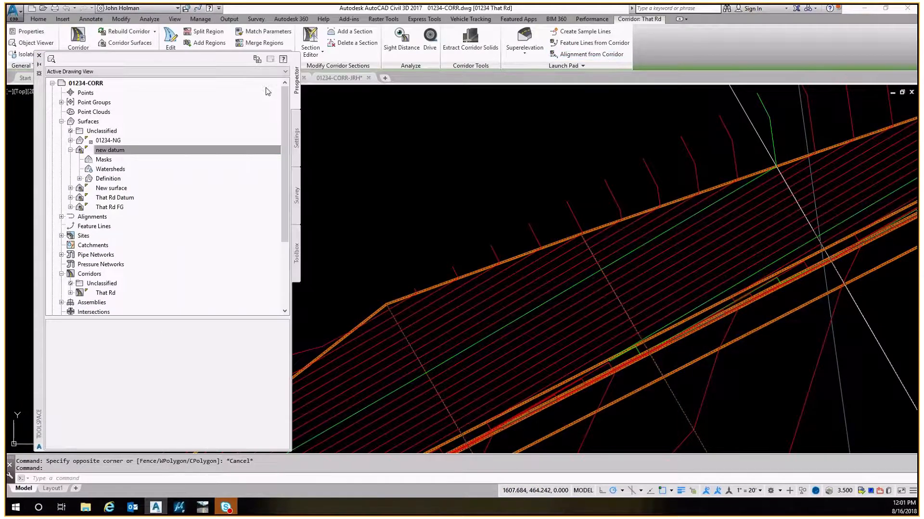
pyautogui.click(39, 55)
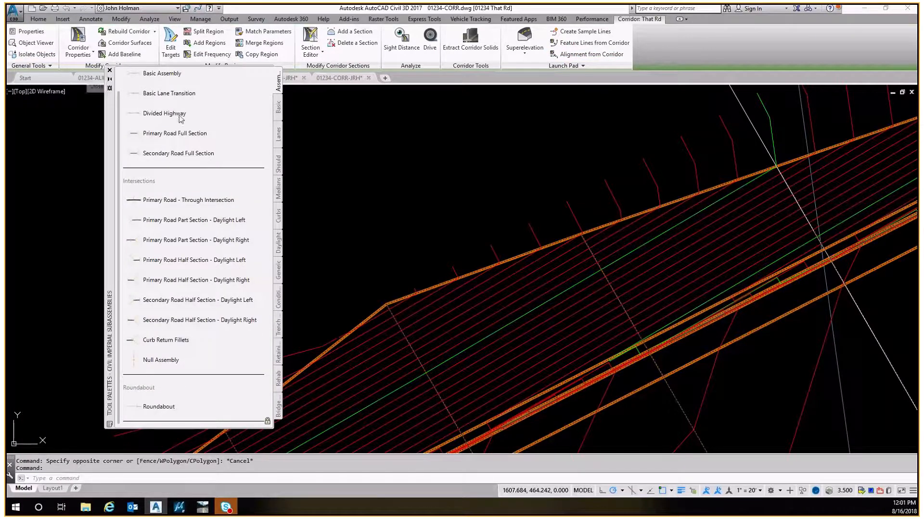
pyautogui.click(109, 70)
pyautogui.press('Escape')
pyautogui.press('Escape')
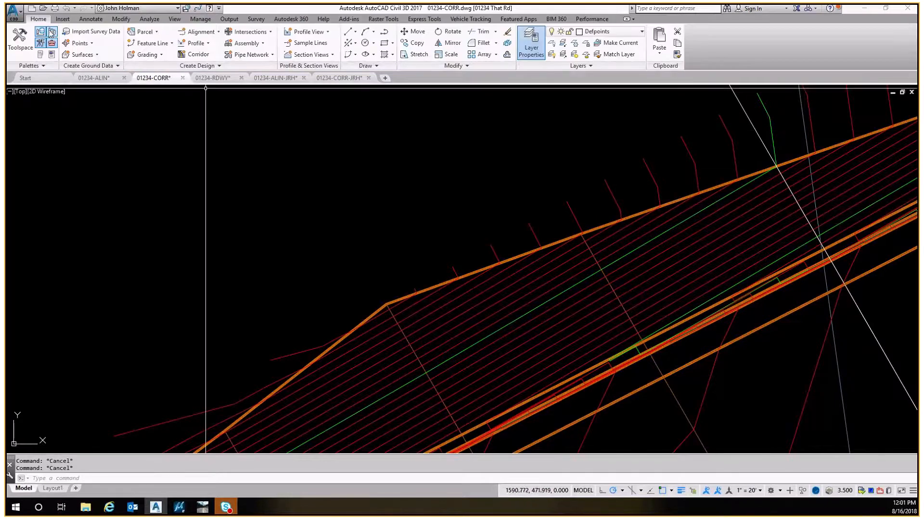
# Step: Start extracting a polyline from the That Rd corridor, choosing the daylight feature line along its outer edge as the source
pyautogui.click(476, 271)
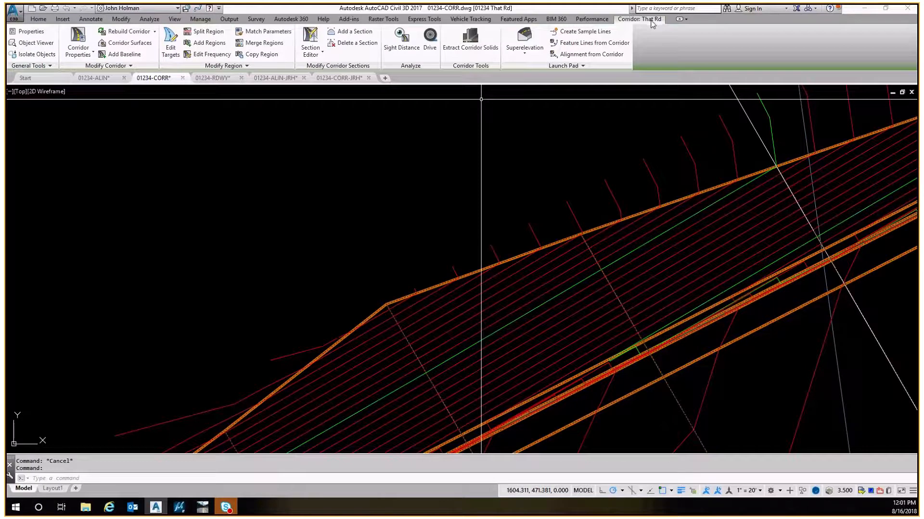
pyautogui.click(576, 65)
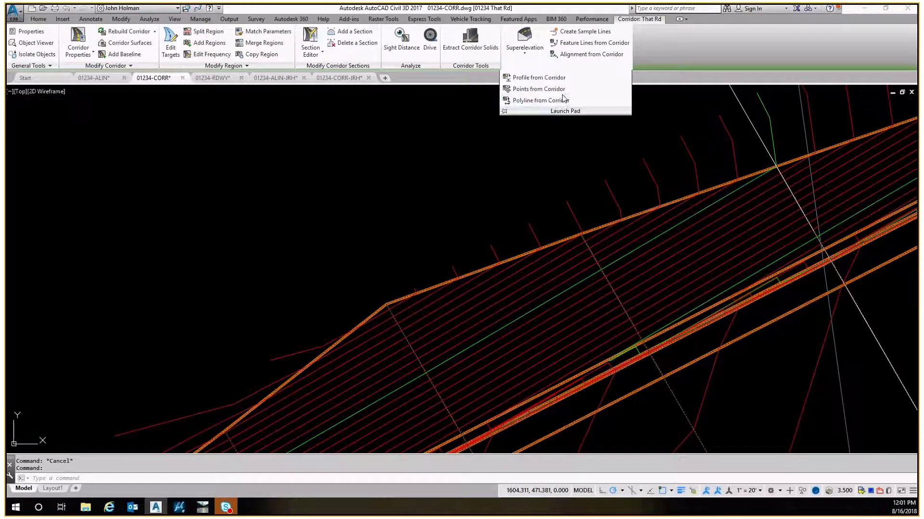
pyautogui.click(548, 100)
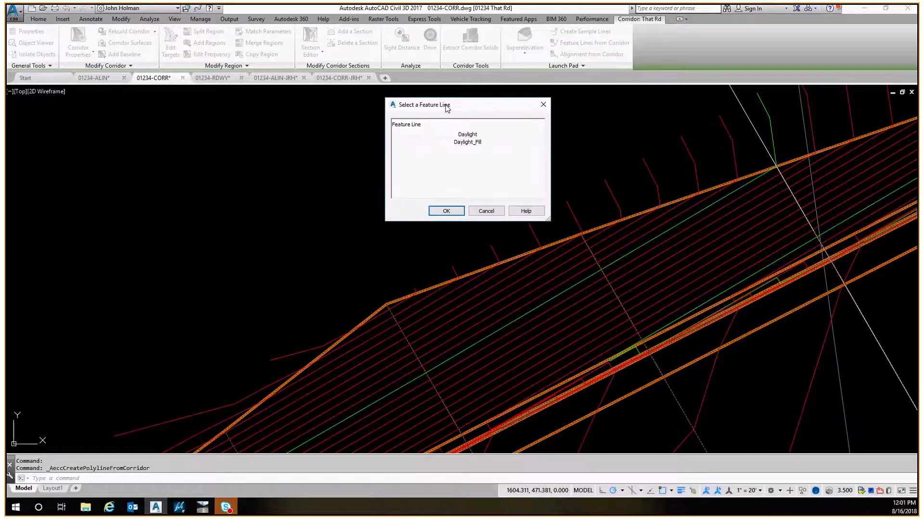
# Step: Create a polyline from the corridor's Daylight feature line along the north edge of the eastern half
pyautogui.moveTo(445, 105); pyautogui.dragTo(393, 112)
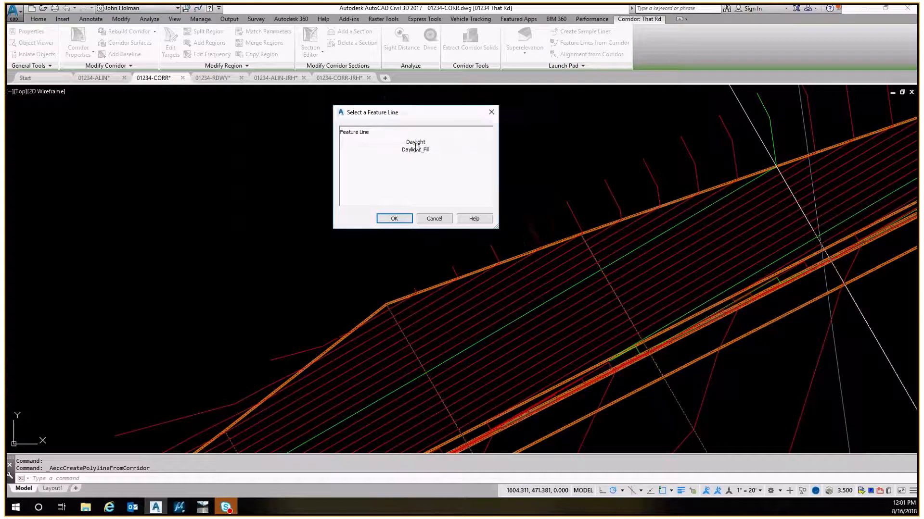
pyautogui.click(416, 143)
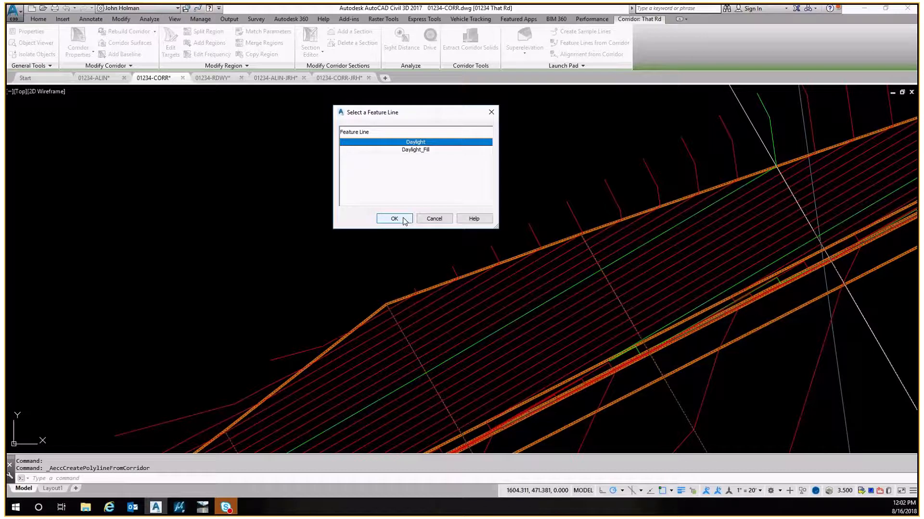
pyautogui.click(400, 220)
# Step: Create a polyline from the Daylight feature line on the corridor's north edge, just west of station 10+00
pyautogui.scroll(-8, 410, 186)
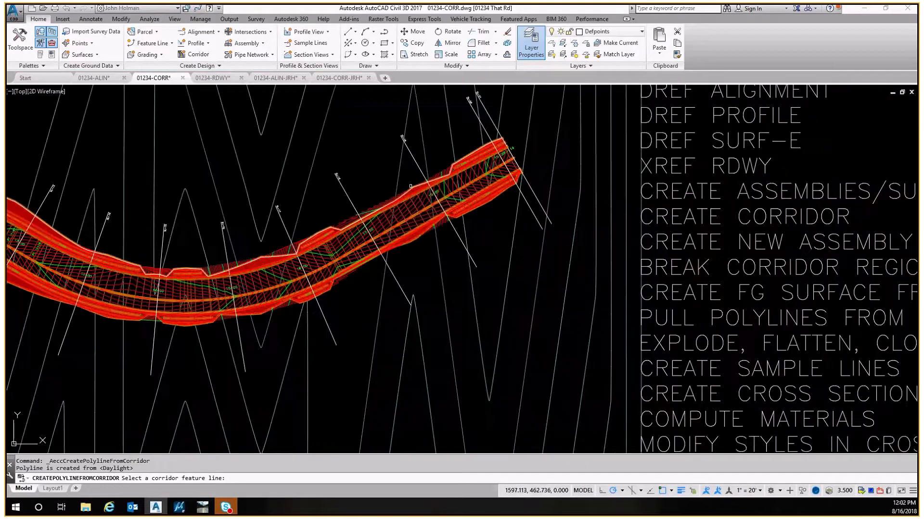
pyautogui.moveTo(29, 177); pyautogui.dragTo(462, 146, button='middle')
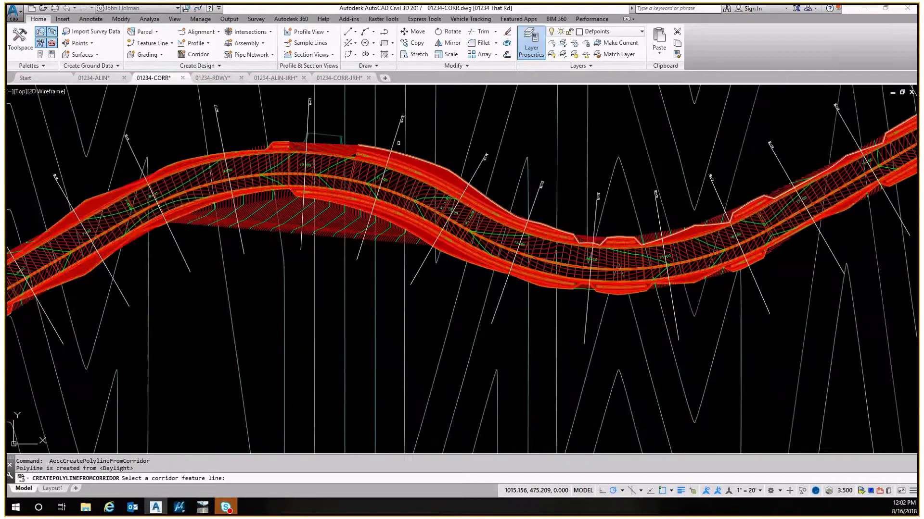
pyautogui.scroll(8, 398, 143)
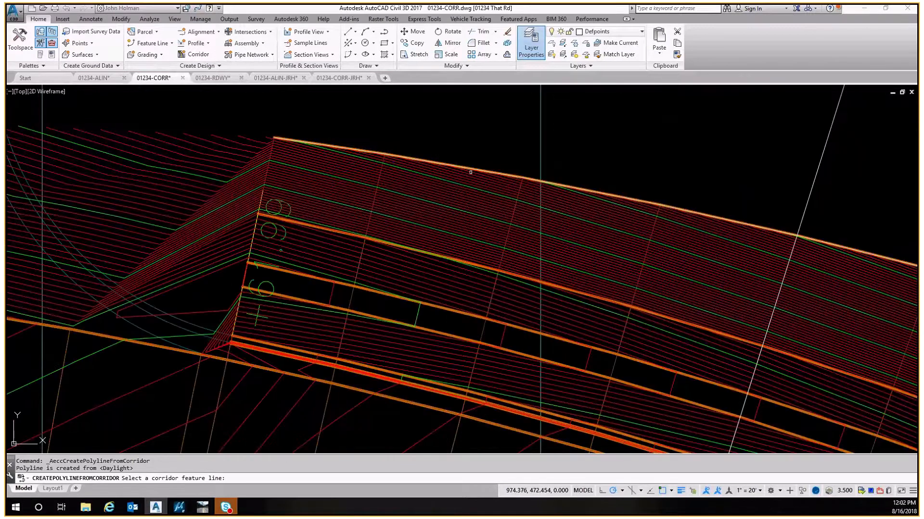
pyautogui.scroll(-6, 603, 183)
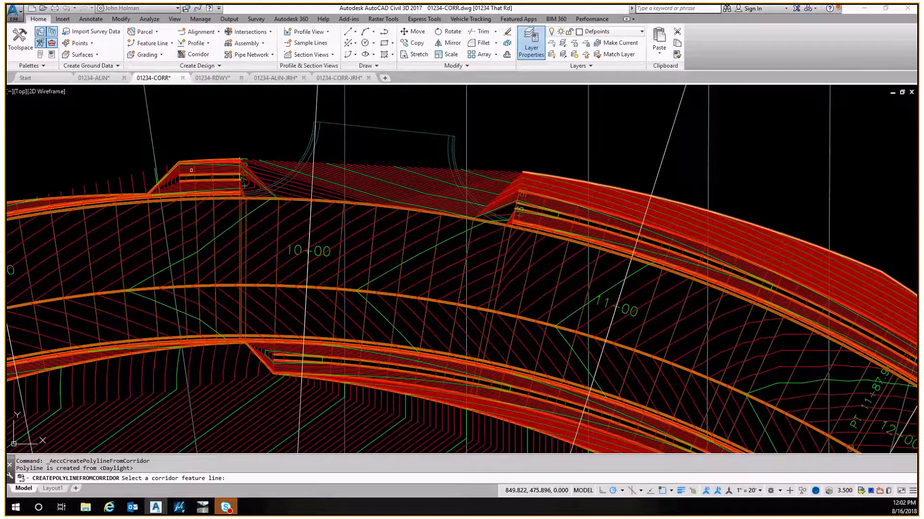
pyautogui.scroll(6, 191, 170)
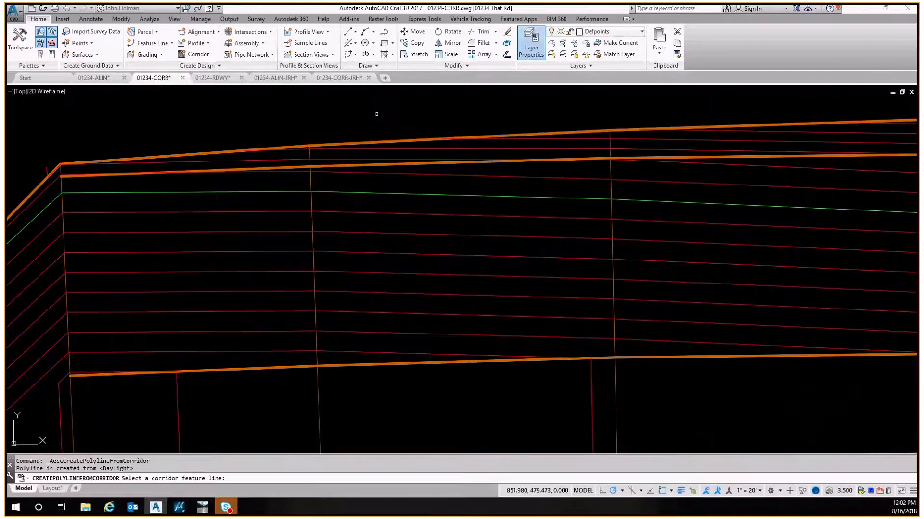
pyautogui.click(284, 153)
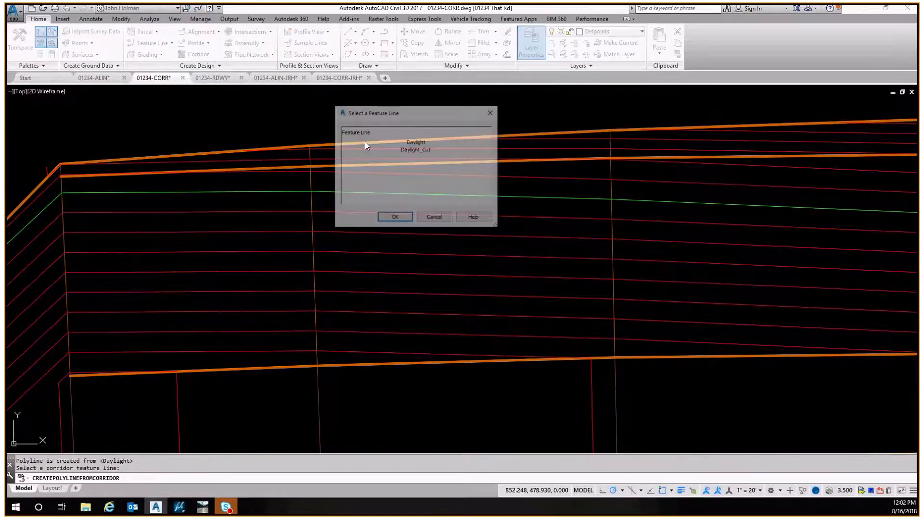
pyautogui.click(395, 217)
# Step: Create a polyline from the Daylight feature line along the corridor's south edge, picking it near the western end
pyautogui.scroll(-5, 337, 136)
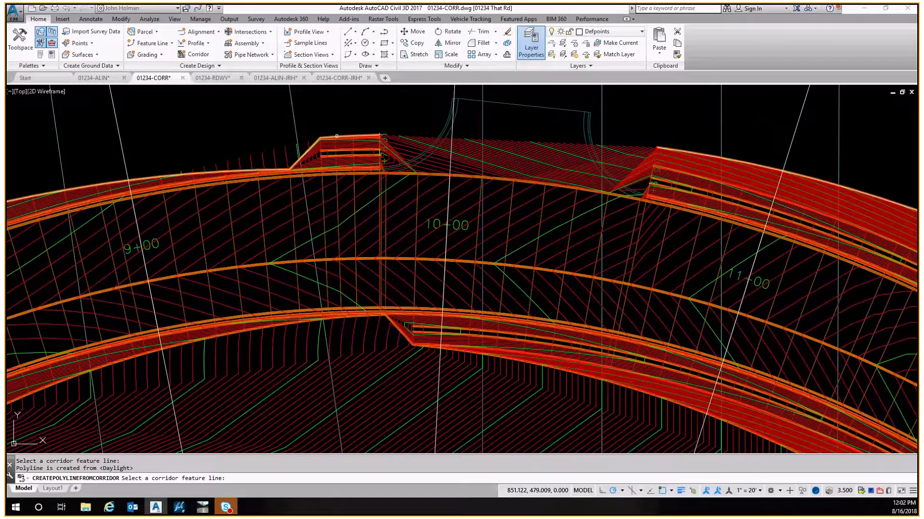
pyautogui.scroll(-7, 336, 136)
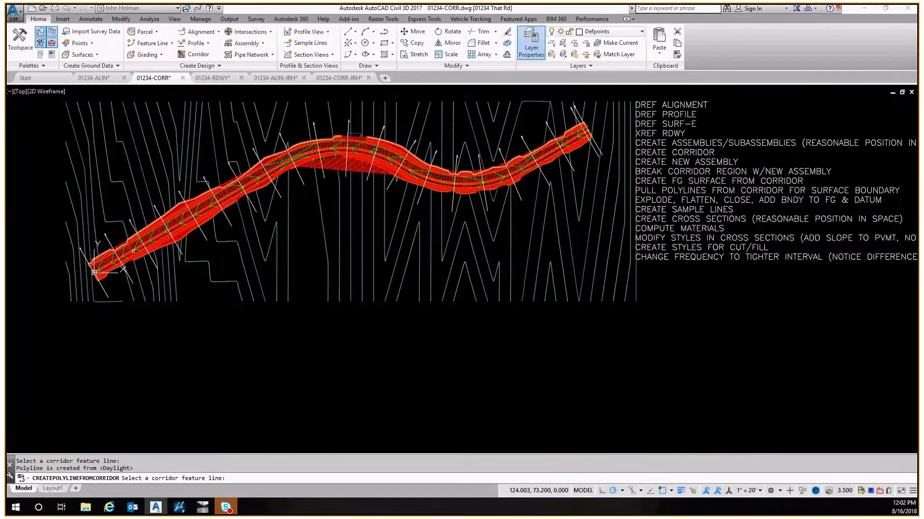
pyautogui.scroll(8, 162, 219)
pyautogui.click(161, 219)
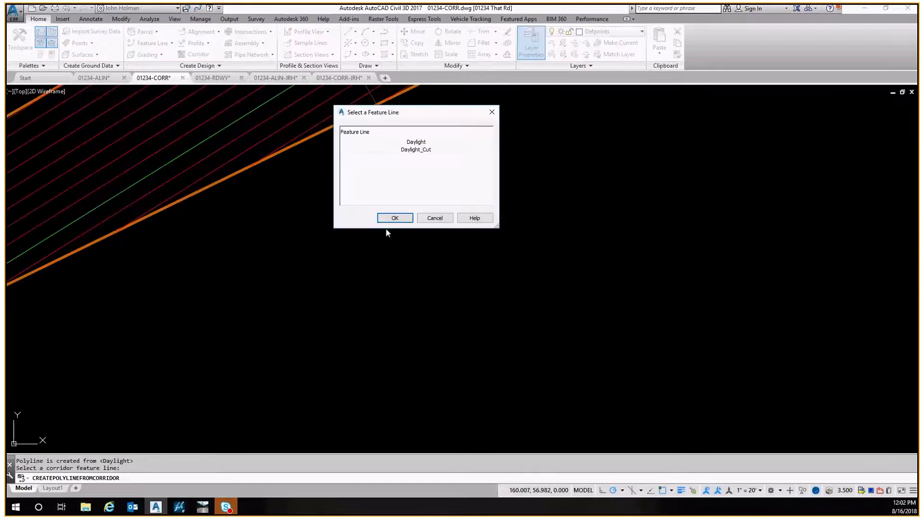
pyautogui.click(418, 143)
pyautogui.click(406, 221)
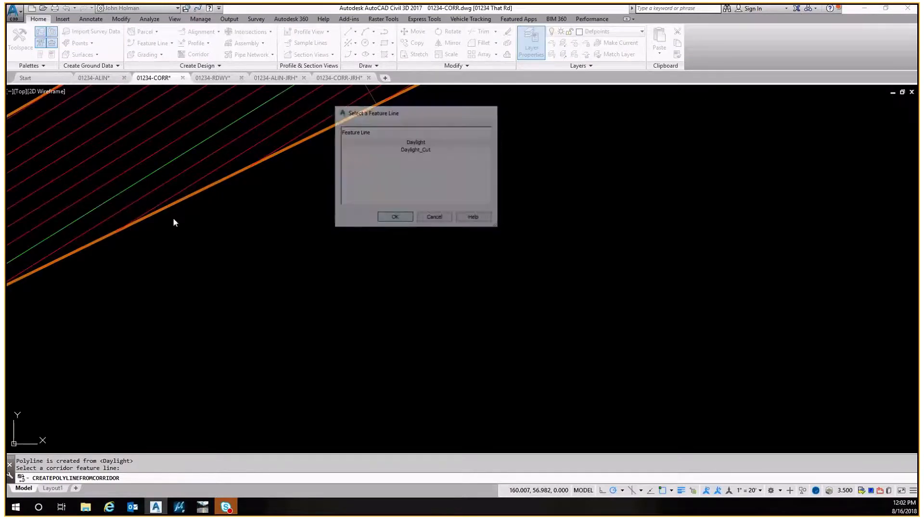
# Step: Create a polyline from the ETW feature line on the north side near station 10+00 and end the extraction
pyautogui.scroll(-5, 193, 197)
pyautogui.scroll(-10, 204, 183)
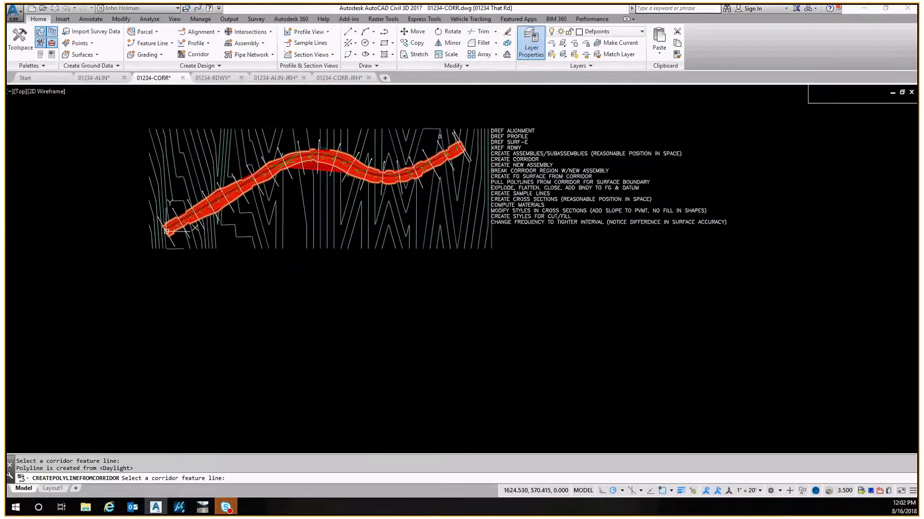
pyautogui.scroll(4, 311, 155)
pyautogui.scroll(5, 314, 154)
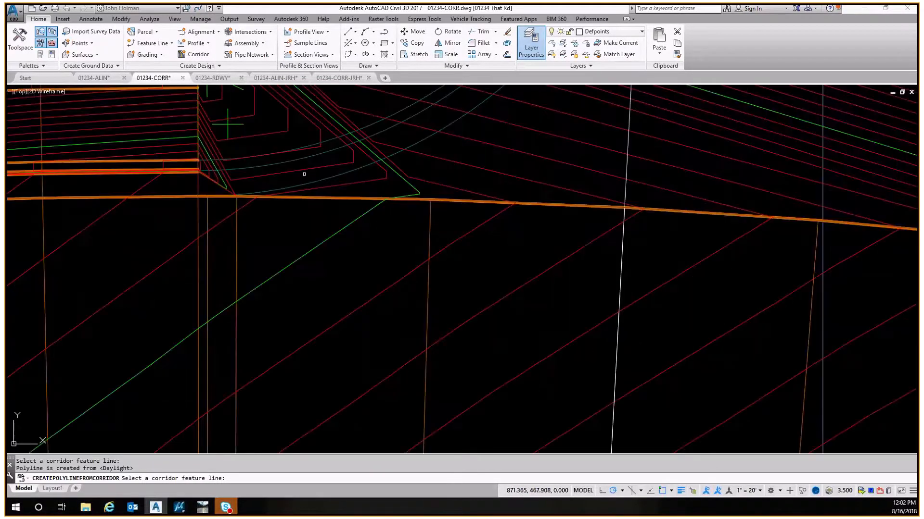
pyautogui.scroll(4, 221, 196)
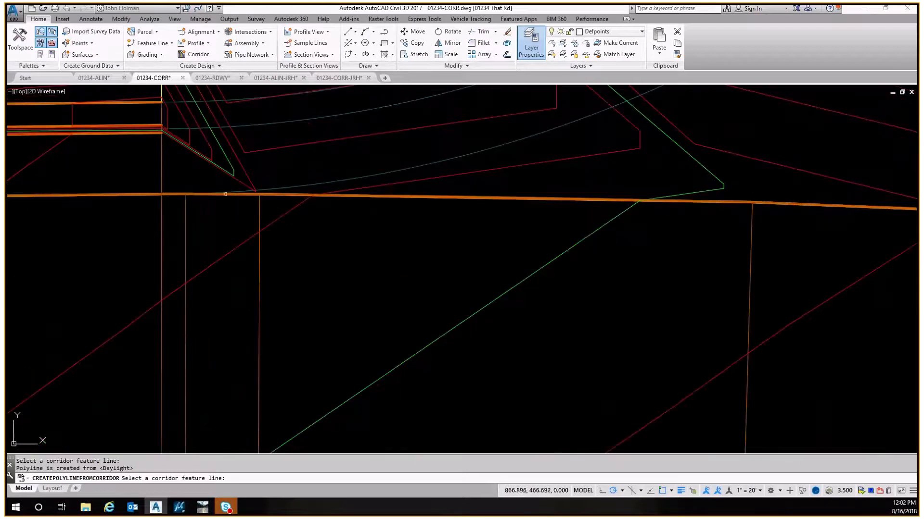
pyautogui.scroll(4, 366, 197)
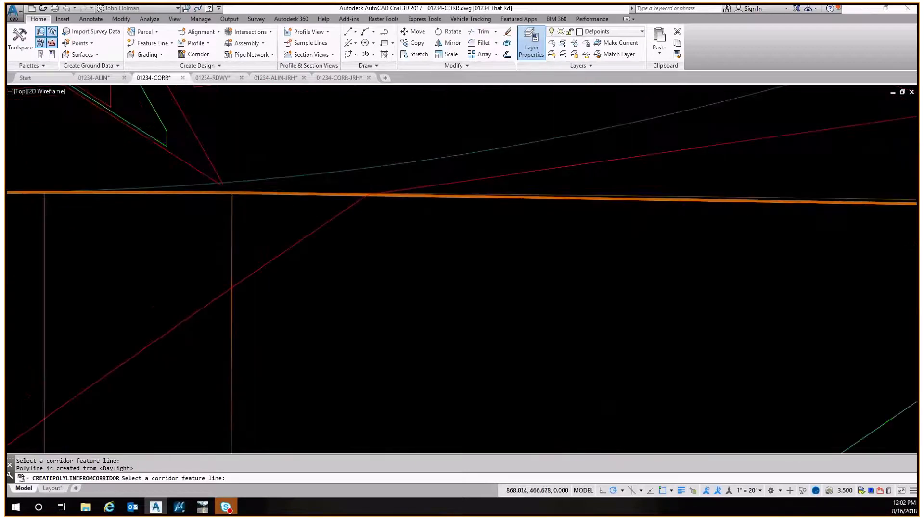
pyautogui.click(391, 193)
pyautogui.scroll(-10, 294, 189)
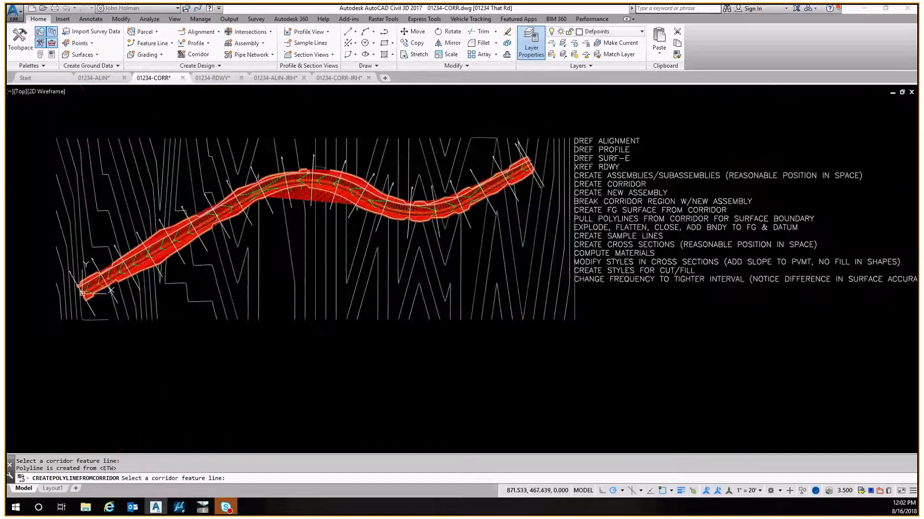
pyautogui.press('Escape')
# Step: Select all the extracted polylines with Select Similar and start moving them from a base point north of the corridor
pyautogui.click(307, 169)
pyautogui.rightClick(311, 155)
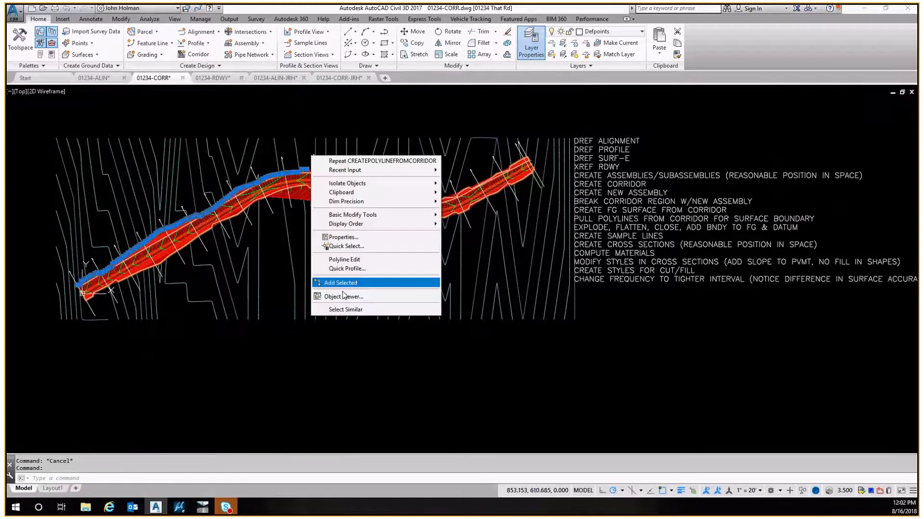
pyautogui.click(345, 310)
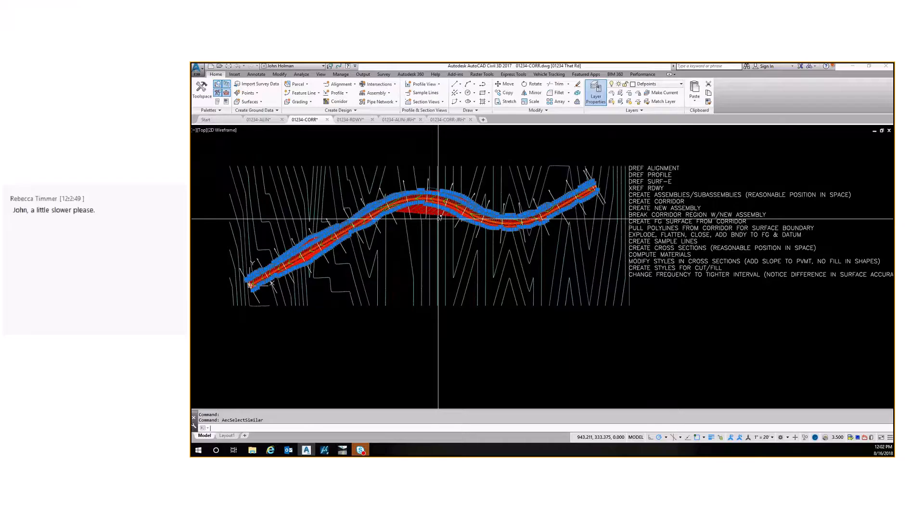
pyautogui.scroll(-3, 438, 219)
pyautogui.write('m')
pyautogui.press('Return')
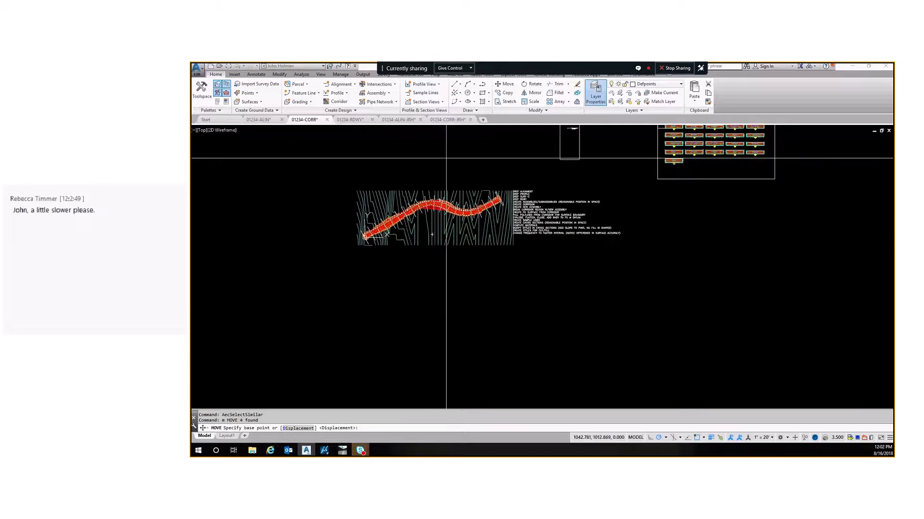
pyautogui.click(445, 159)
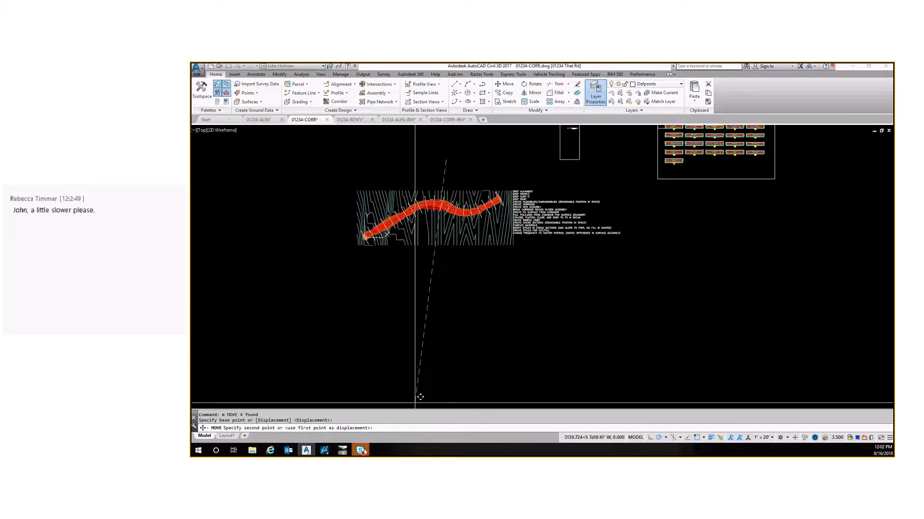
# Step: Switch to the Skype for Business meeting window, look through the participant list and move the window off the drawing
pyautogui.moveTo(364, 451)
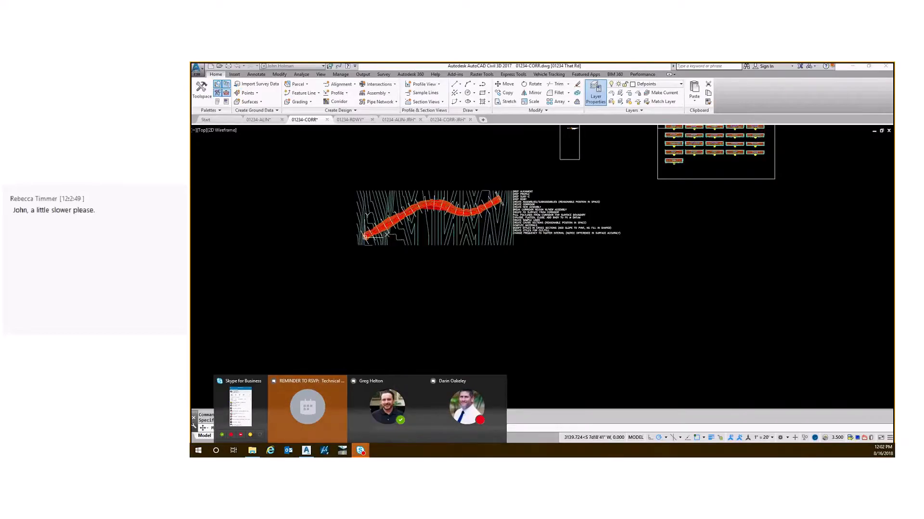
pyautogui.click(312, 401)
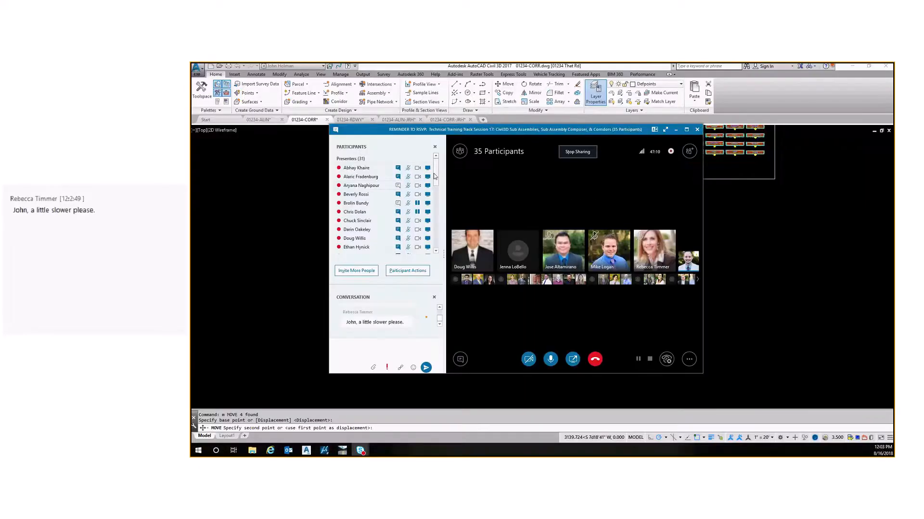
pyautogui.scroll(-4, 434, 176)
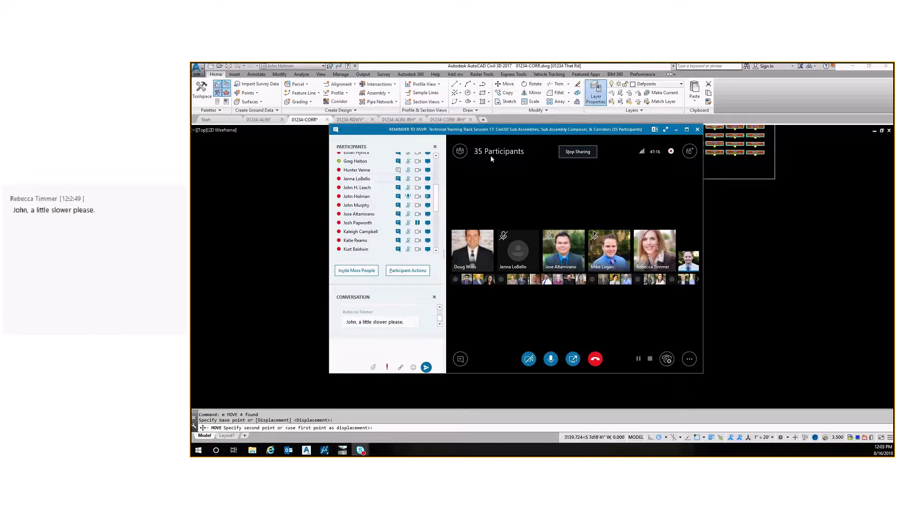
pyautogui.moveTo(437, 200); pyautogui.dragTo(445, 218)
pyautogui.moveTo(579, 132); pyautogui.dragTo(96, 148)
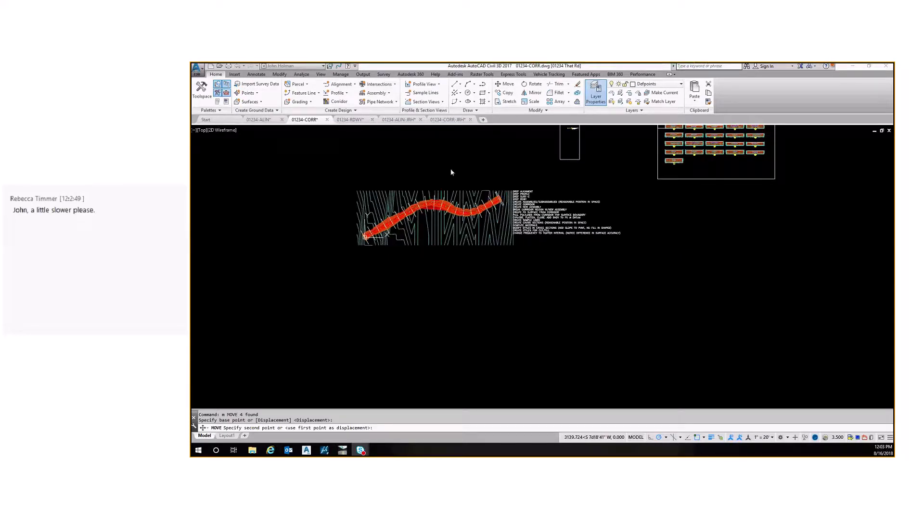
# Step: Move the selected polylines 2222 units due north, into the empty space above the corridor
pyautogui.scroll(-2, 451, 173)
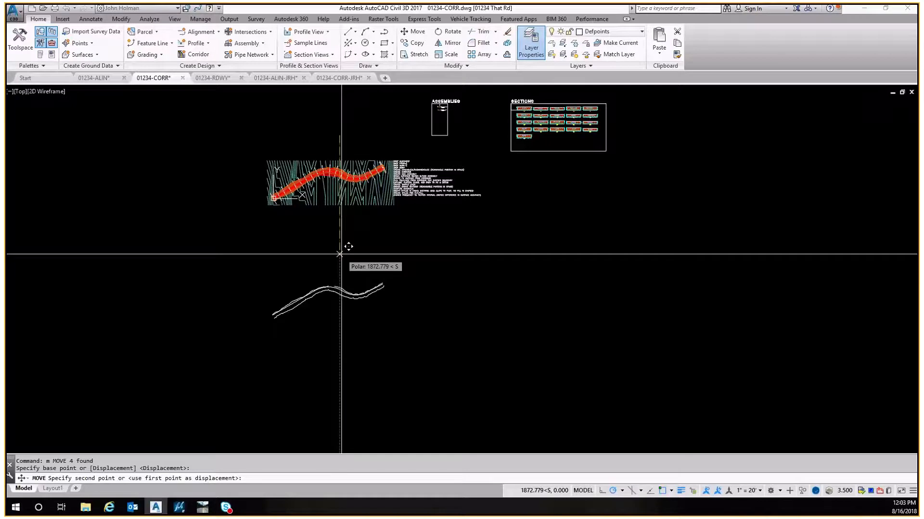
pyautogui.moveTo(357, 111); pyautogui.dragTo(369, 264, button='middle')
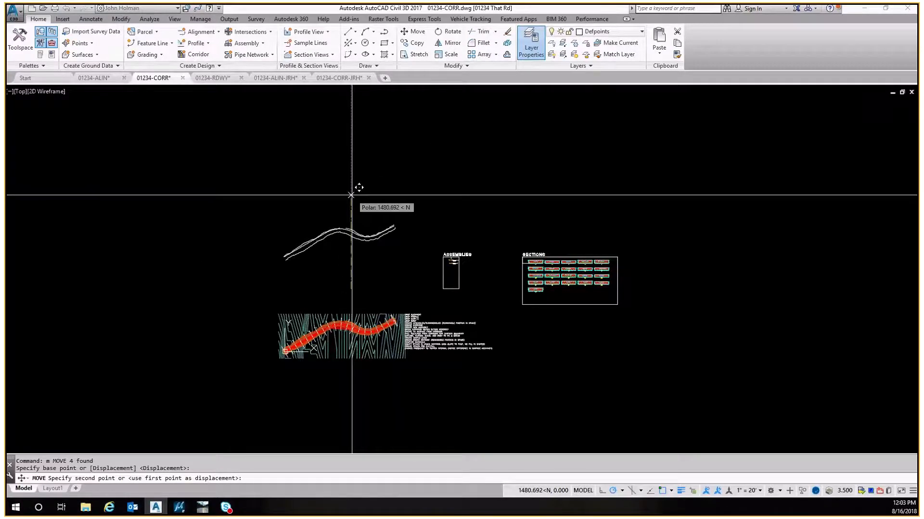
pyautogui.write('2222')
pyautogui.press('Return')
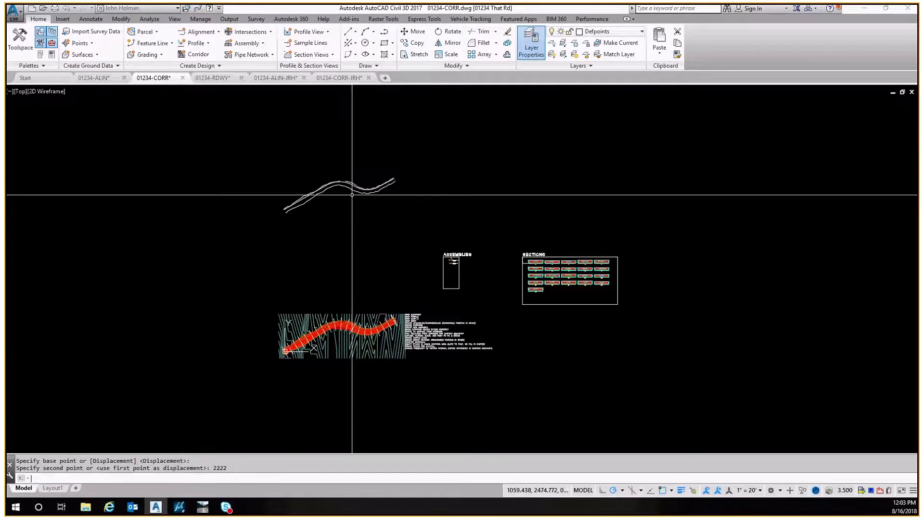
pyautogui.press('Escape')
# Step: Draw a polyline from the end of the western daylight line down to the ETW line at the gap
pyautogui.scroll(8, 356, 193)
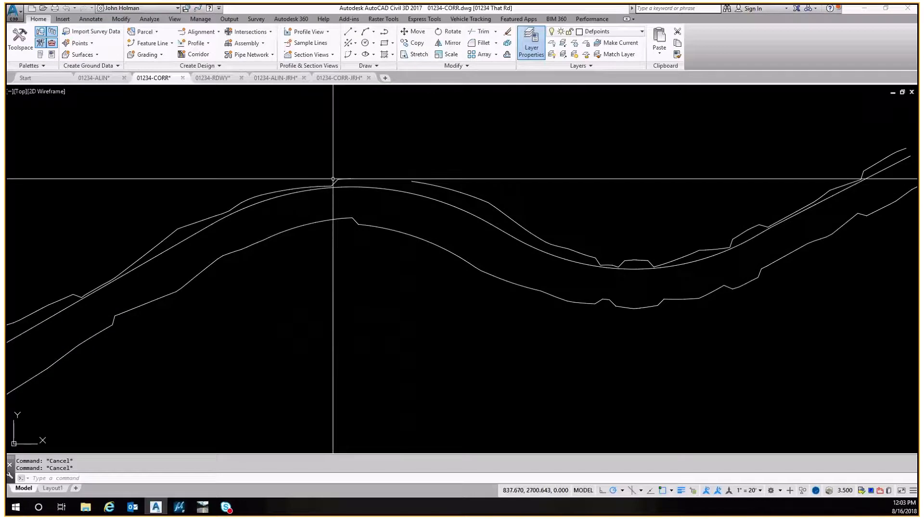
pyautogui.write('p')
pyautogui.press('Escape')
pyautogui.press('Escape')
pyautogui.write('p')
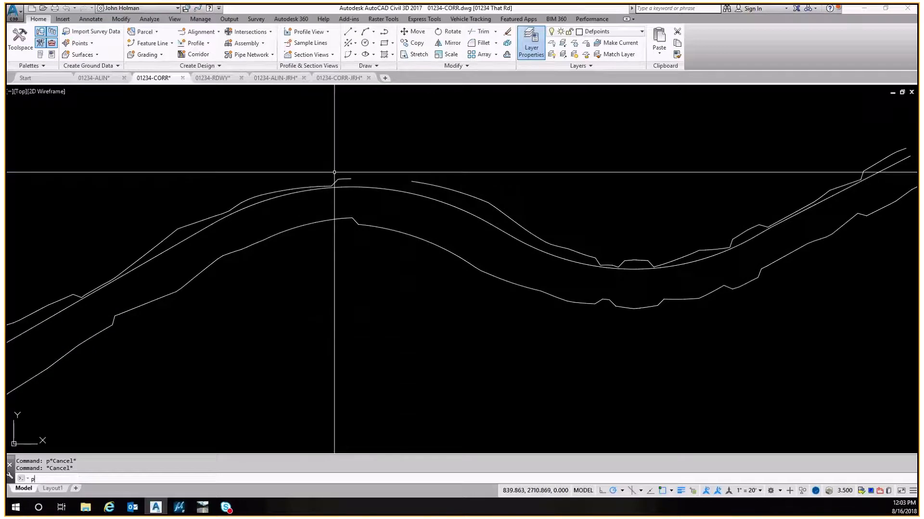
pyautogui.scroll(6, 348, 179)
pyautogui.write('l')
pyautogui.press('Return')
pyautogui.click(351, 178)
pyautogui.click(350, 187)
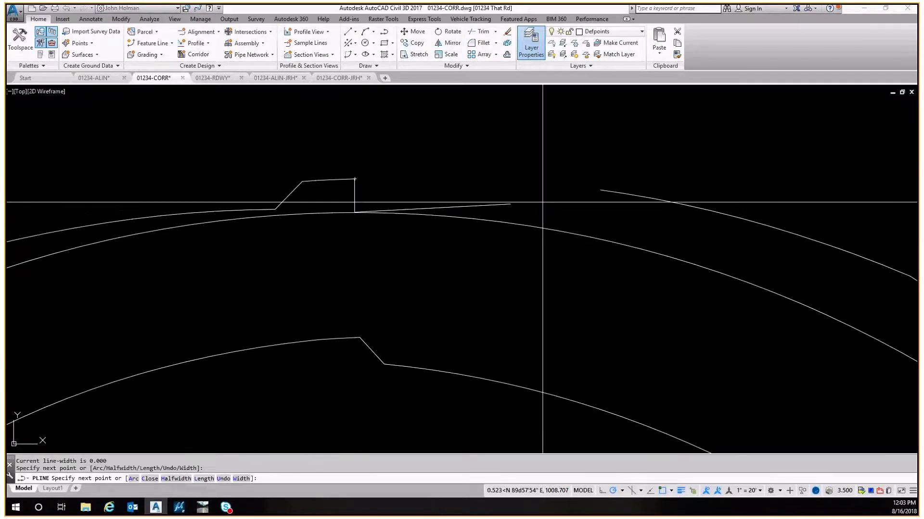
pyautogui.press('Return')
# Step: Draw a polyline from the start of the eastern daylight line down to the ETW line
pyautogui.press('Return')
pyautogui.click(600, 190)
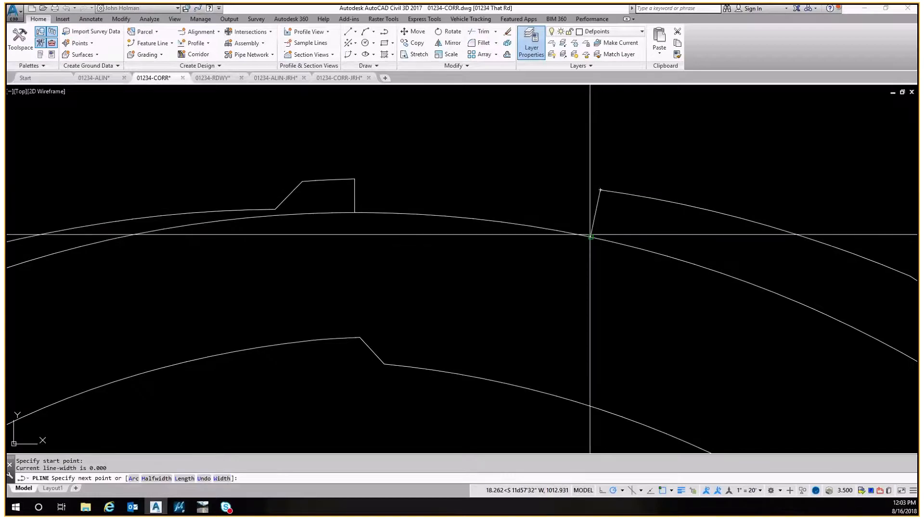
pyautogui.click(590, 236)
pyautogui.press('Escape')
# Step: Trim off the part of the ETW line east of the eastern connecting segment
pyautogui.scroll(-6, 550, 192)
pyautogui.write('tr')
pyautogui.press('Return')
pyautogui.scroll(4, 550, 191)
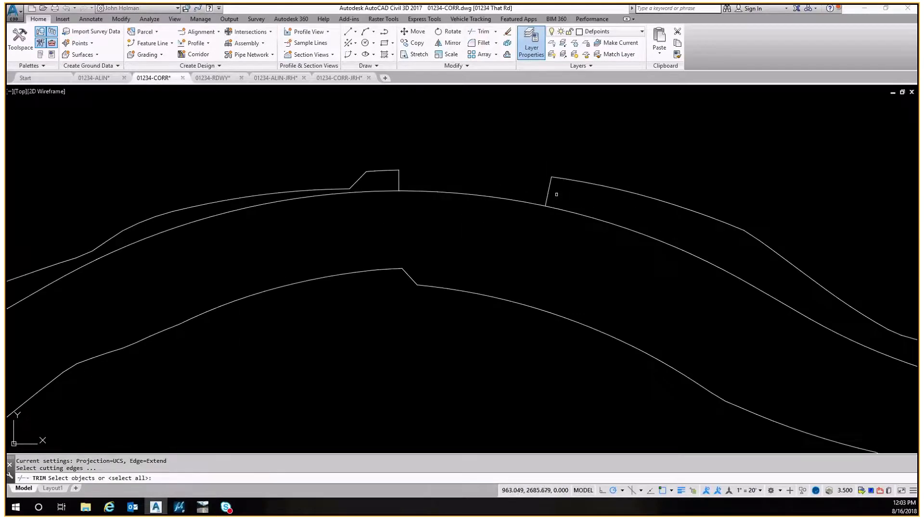
pyautogui.press('Return')
pyautogui.click(590, 211)
pyautogui.press('Return')
# Step: Trim off the part of the ETW line west of the western connecting segment
pyautogui.press('Return')
pyautogui.press('Return')
pyautogui.click(391, 185)
pyautogui.click(379, 196)
pyautogui.press('Escape')
pyautogui.scroll(-6, 373, 158)
pyautogui.press('Escape')
pyautogui.press('Escape')
# Step: Draw a polyline closing the southwestern end of the outline between the endpoints of the two daylight lines
pyautogui.write('pl')
pyautogui.press('Return')
pyautogui.scroll(5, 278, 173)
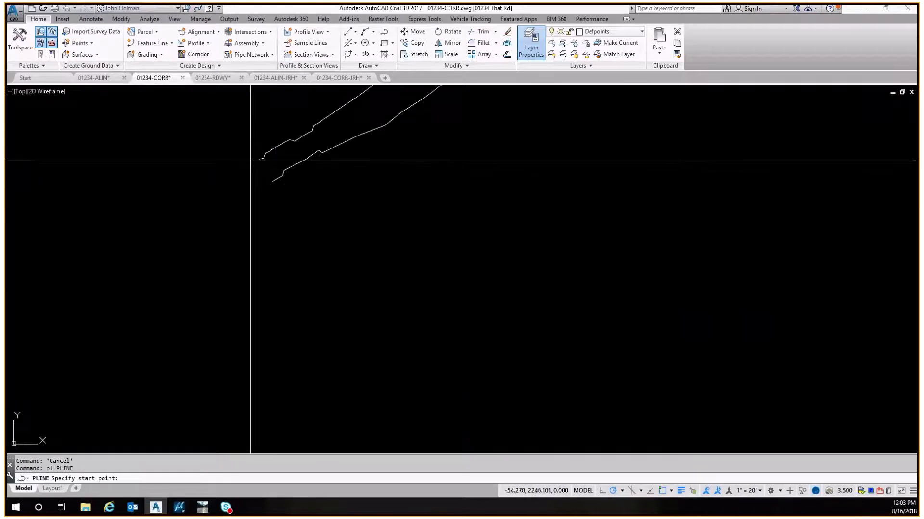
pyautogui.click(259, 159)
pyautogui.hotkey('shift', 'e')
pyautogui.click(272, 181)
pyautogui.scroll(-6, 273, 182)
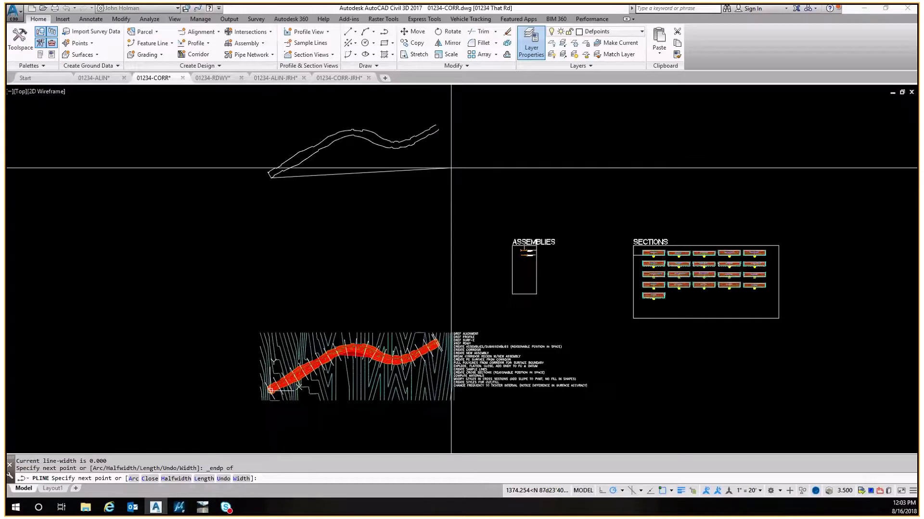
pyautogui.press('Escape')
# Step: Draw a polyline closing the northeastern end of the outline between the endpoints of the two daylight lines
pyautogui.scroll(6, 449, 121)
pyautogui.press('Return')
pyautogui.click(329, 183)
pyautogui.hotkey('shift', 'e')
pyautogui.click(346, 210)
pyautogui.scroll(-6, 358, 191)
pyautogui.press('Escape')
# Step: Explode all the polylines that make up the outline above the corridor
pyautogui.click(428, 148)
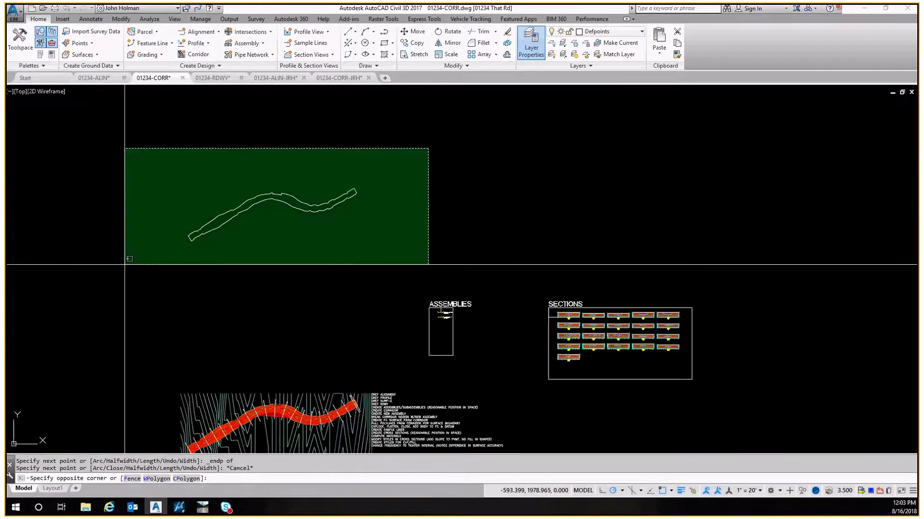
pyautogui.click(126, 263)
pyautogui.write('expl')
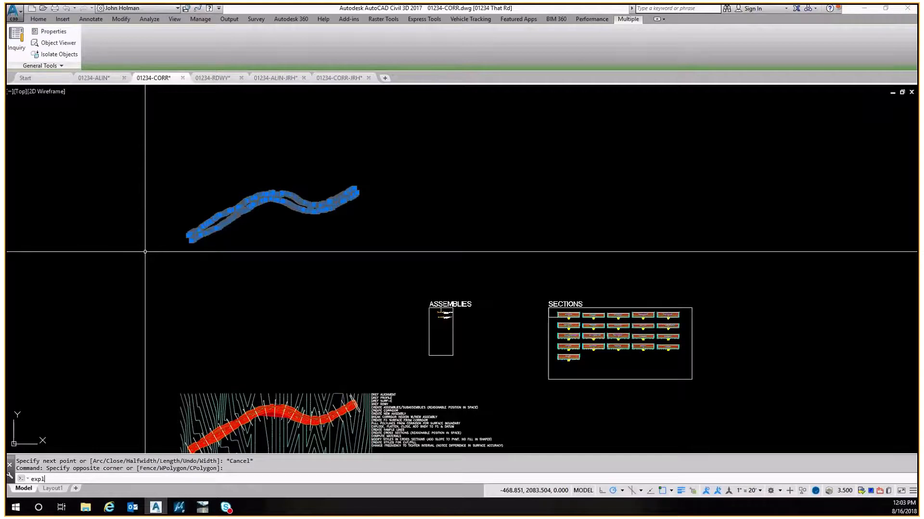
pyautogui.press('Return')
pyautogui.scroll(6, 207, 206)
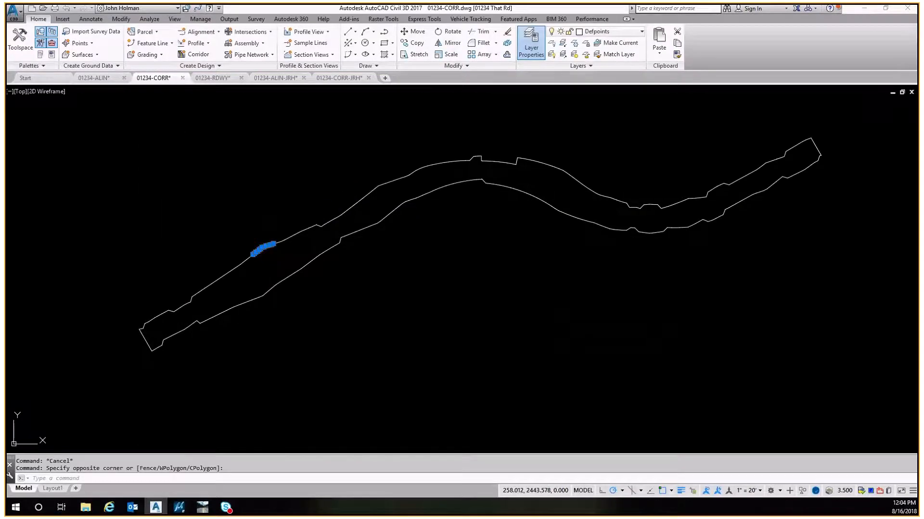
pyautogui.press('Escape')
# Step: Flatten all the exploded outline segments to 2D without removing hidden lines
pyautogui.scroll(-2, 265, 234)
pyautogui.scroll(-3, 265, 234)
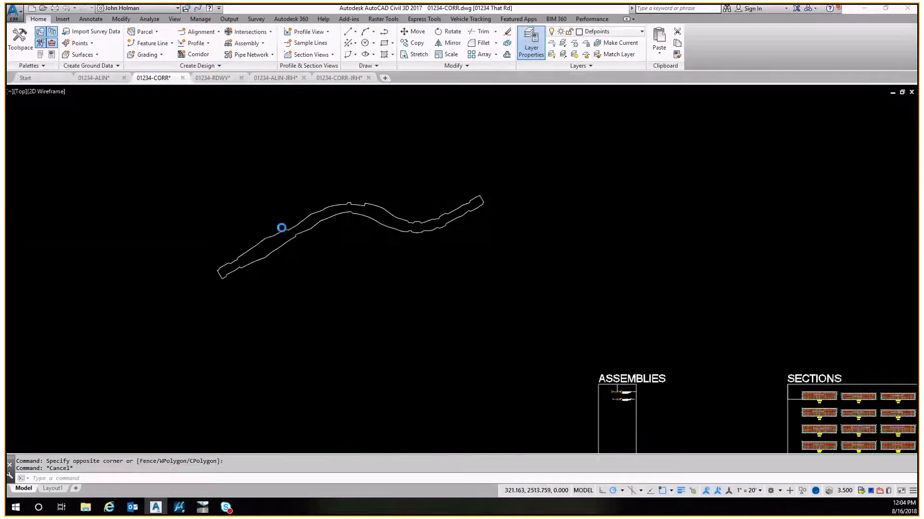
pyautogui.click(486, 169)
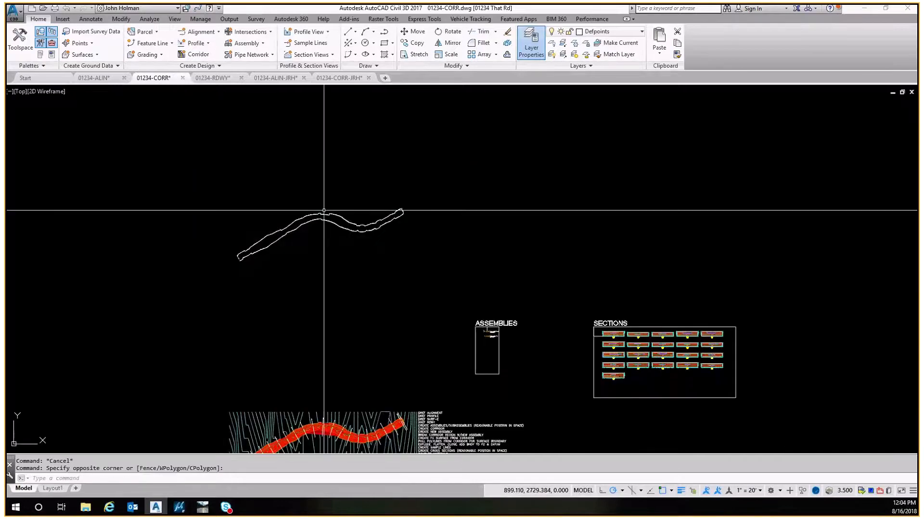
pyautogui.write('flatten')
pyautogui.press('Return')
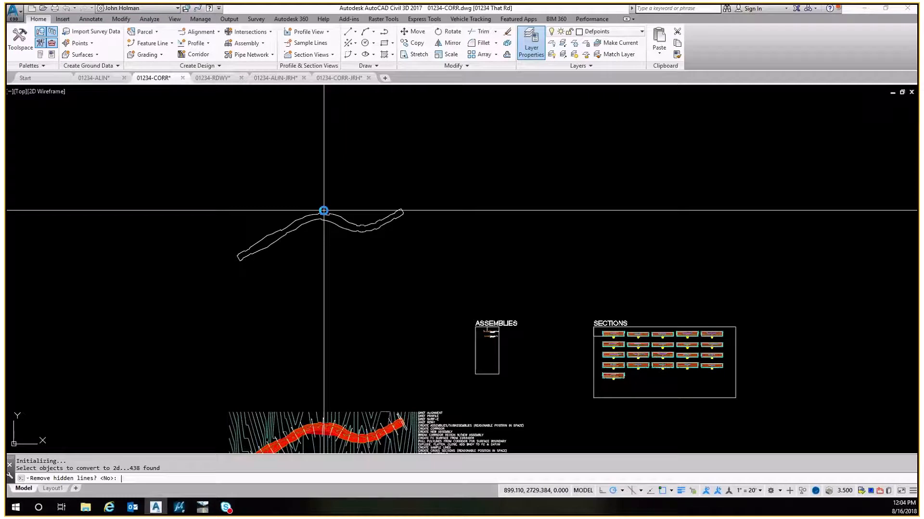
pyautogui.press('Return')
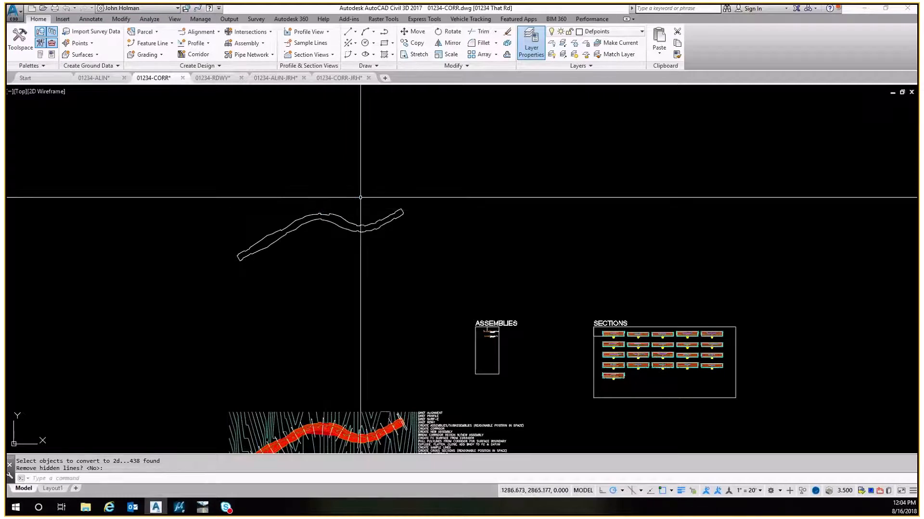
pyautogui.click(121, 19)
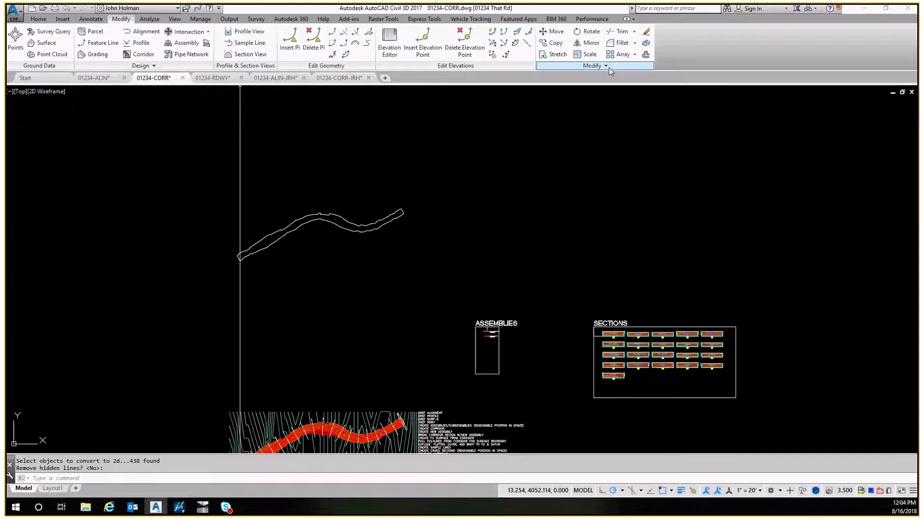
pyautogui.click(159, 67)
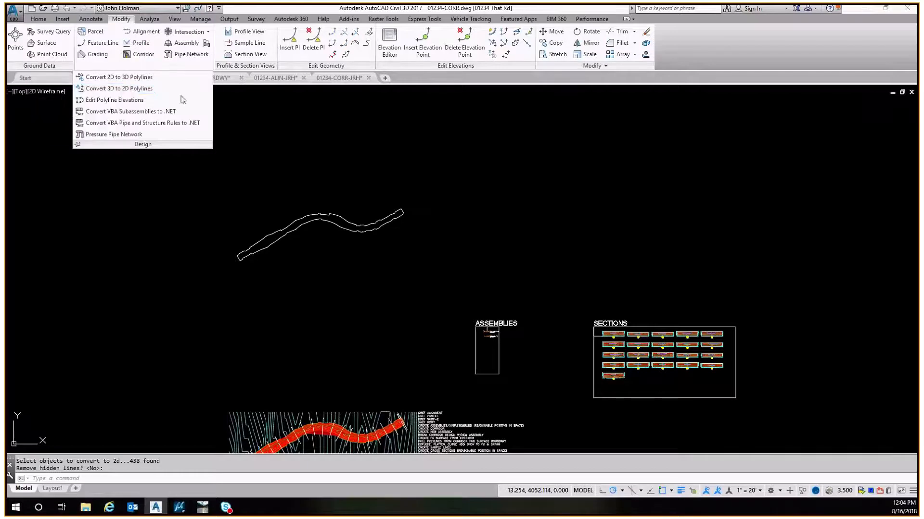
pyautogui.click(406, 228)
pyautogui.press('Escape')
pyautogui.press('Escape')
# Step: Join all the flattened outline segments into one polyline
pyautogui.click(464, 176)
pyautogui.click(162, 290)
pyautogui.click(201, 9)
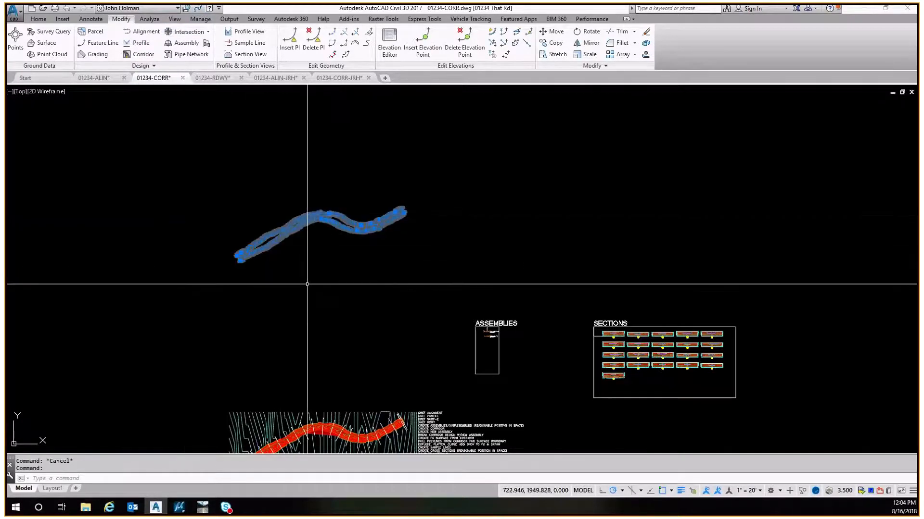
# Step: Move the outline 2222 units straight south onto the corridor
pyautogui.write('m')
pyautogui.press('Return')
pyautogui.click(299, 139)
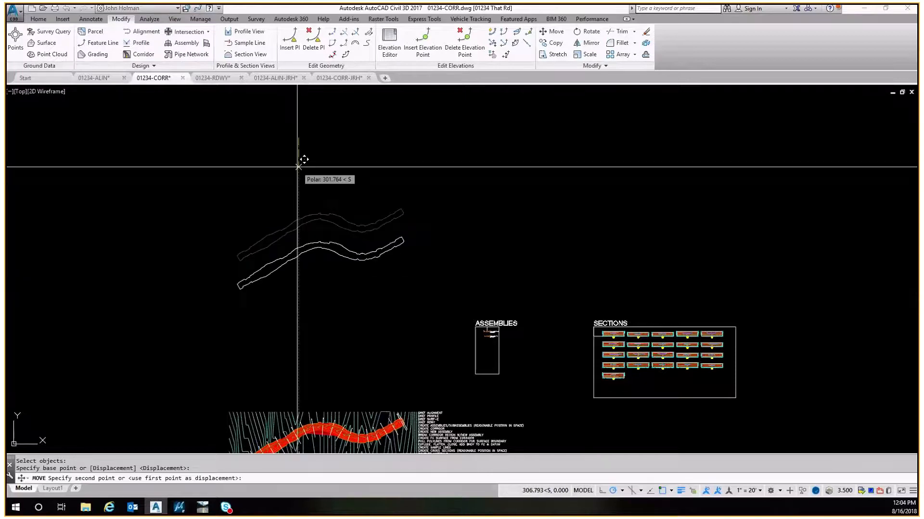
pyautogui.write('2222')
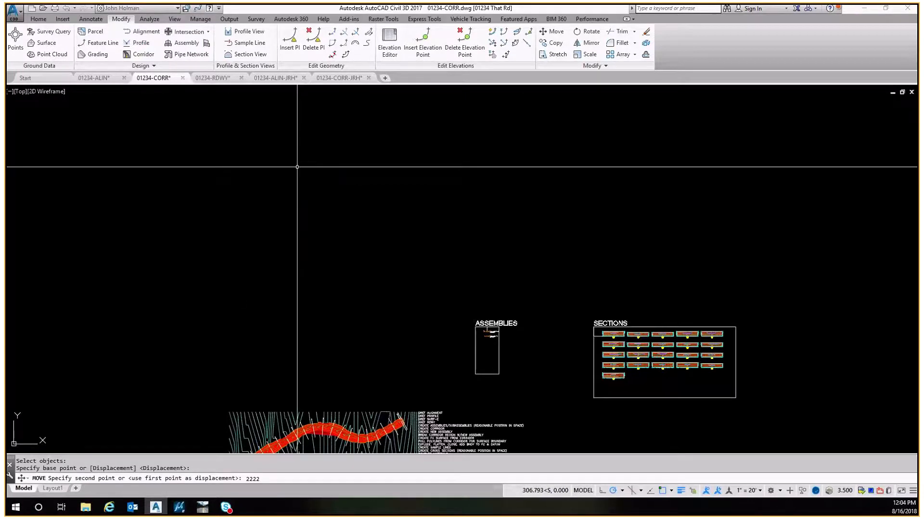
pyautogui.press('Escape')
# Step: Regenerate the whole model and select the outline along the corridor edge to check that it is one polyline
pyautogui.moveTo(294, 330); pyautogui.dragTo(272, 165, button='middle')
pyautogui.scroll(4, 297, 252)
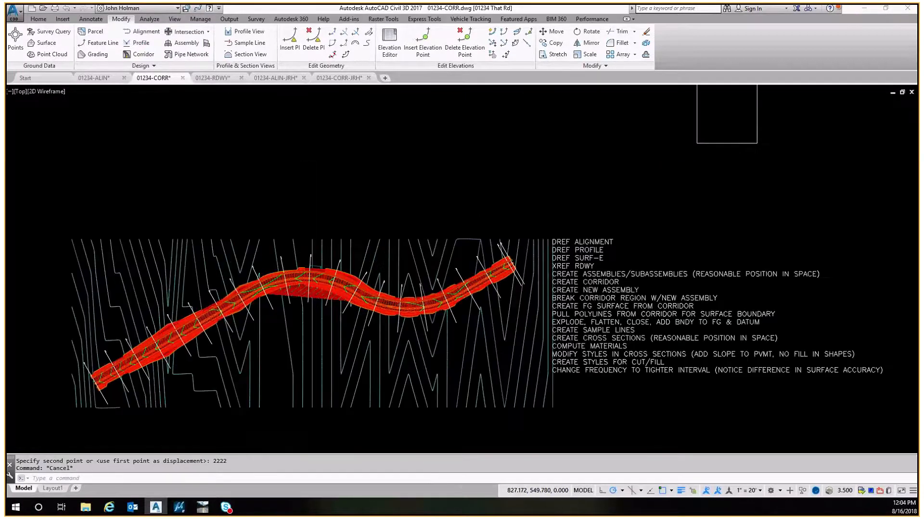
pyautogui.scroll(10, 295, 270)
pyautogui.press('Escape')
pyautogui.write('rea')
pyautogui.press('space')
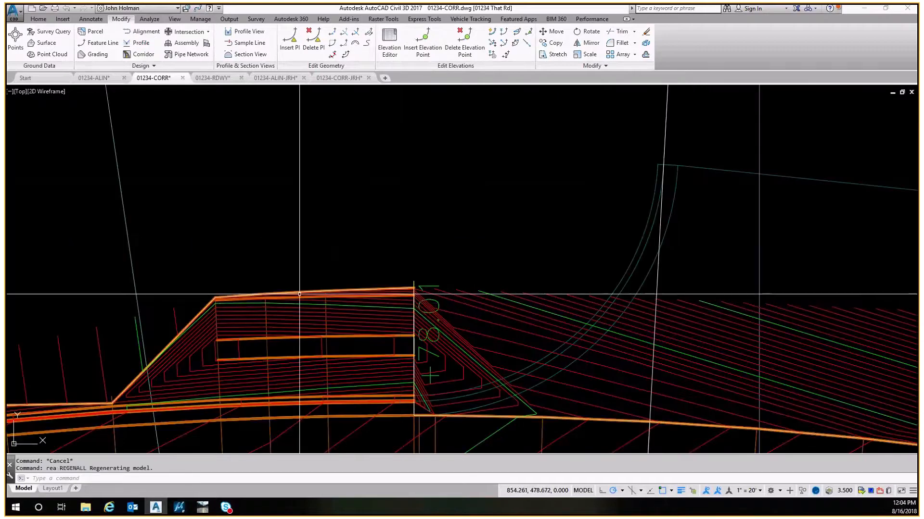
pyautogui.click(299, 293)
pyautogui.scroll(2, 299, 293)
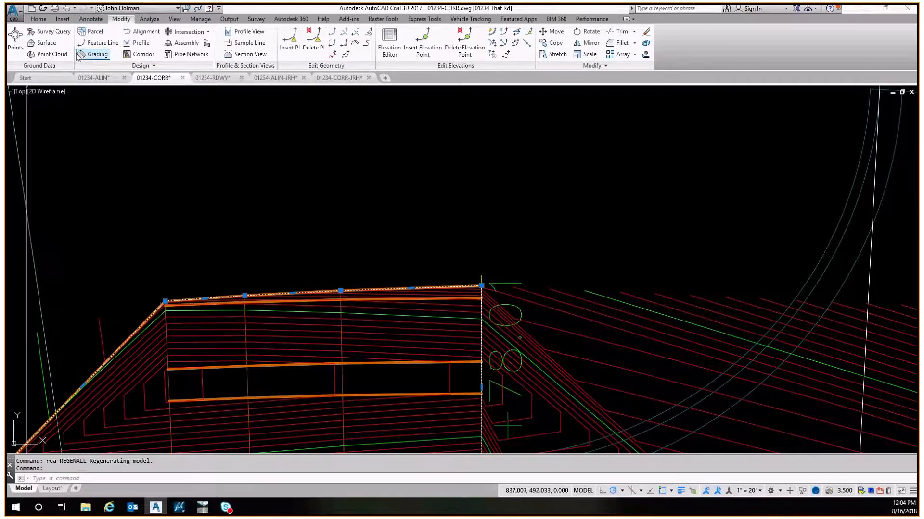
# Step: Open the Toolspace and expand the That Rd Datum surface down to its definition items
pyautogui.click(39, 18)
pyautogui.click(20, 41)
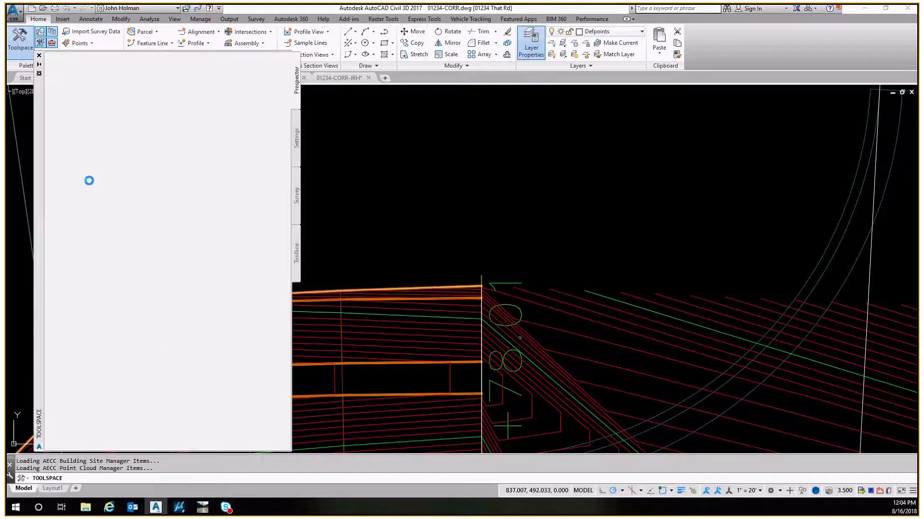
pyautogui.click(115, 197)
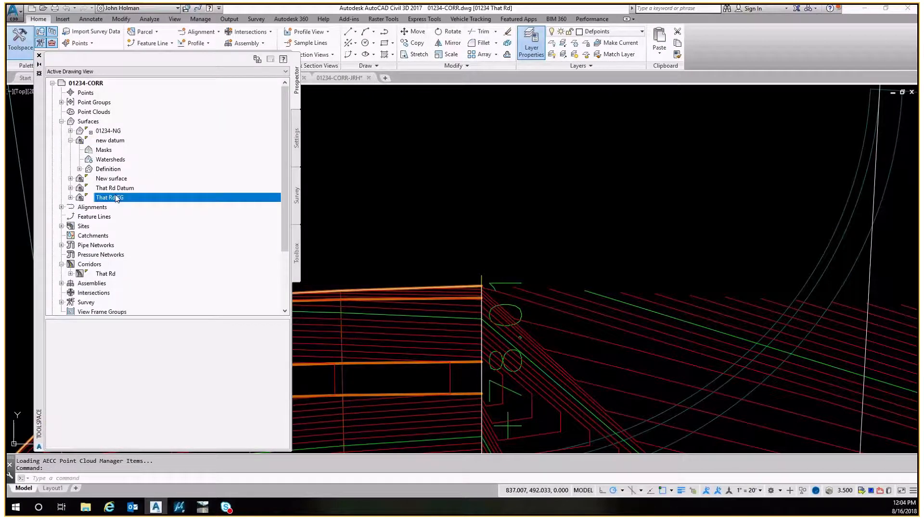
pyautogui.click(70, 188)
pyautogui.doubleClick(110, 216)
# Step: Add the outline to the That Rd Datum surface as an outer boundary with non-destructive breakline enabled and 0.100' mid-ordinate distance
pyautogui.rightClick(118, 219)
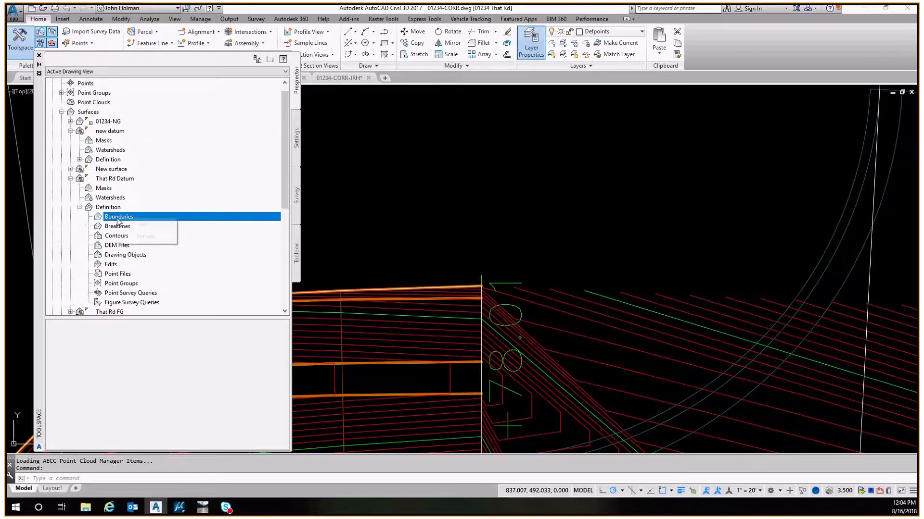
pyautogui.click(142, 225)
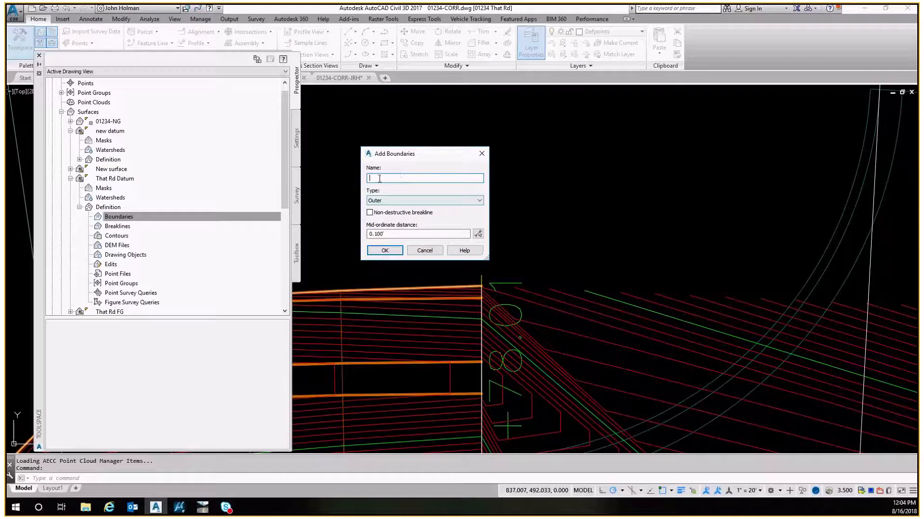
pyautogui.click(382, 214)
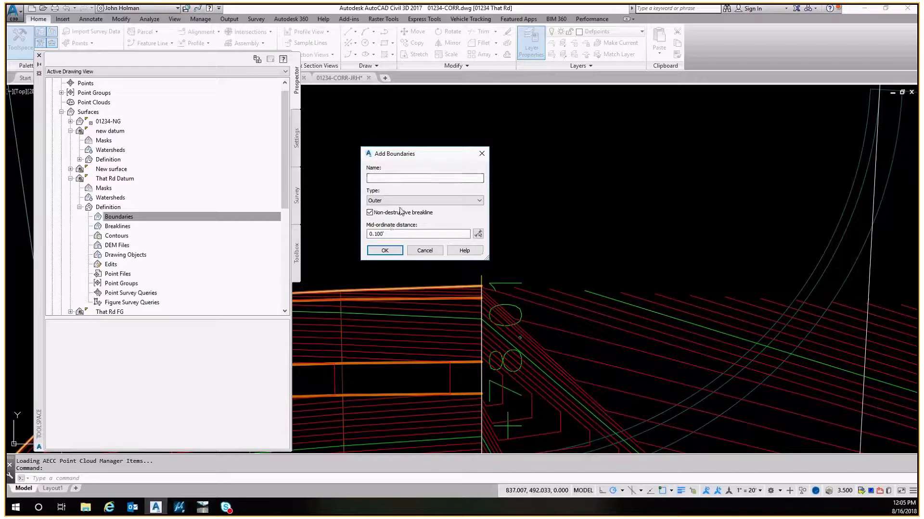
pyautogui.click(385, 250)
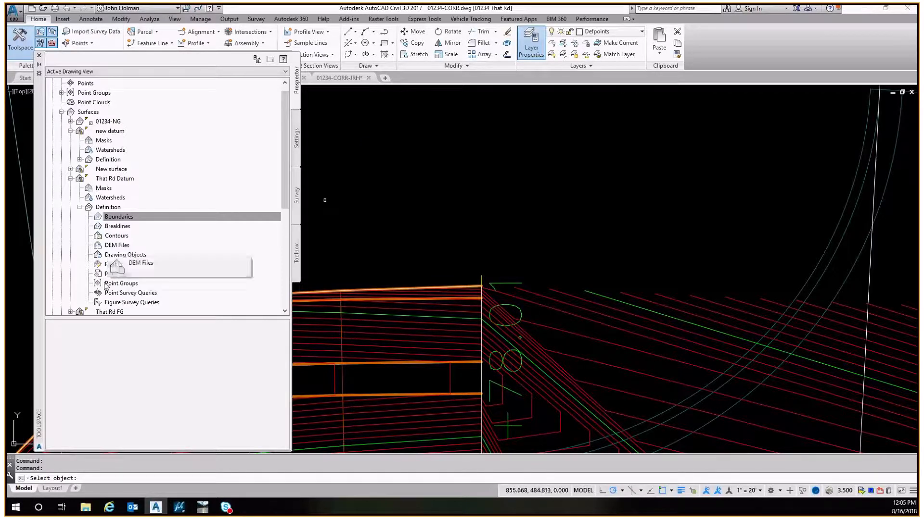
pyautogui.click(399, 289)
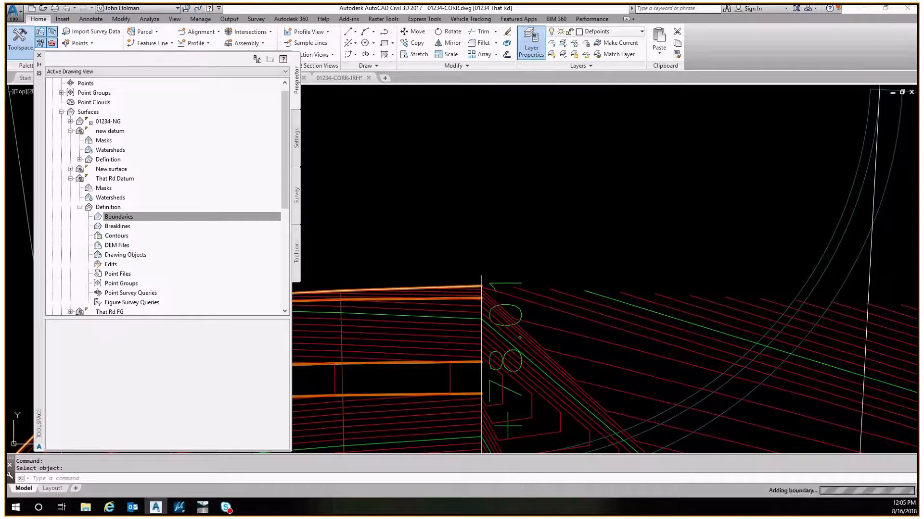
# Step: Add the same outline to the That Rd FG surface as an outer boundary
pyautogui.click(71, 311)
pyautogui.click(80, 303)
pyautogui.rightClick(117, 216)
pyautogui.click(142, 220)
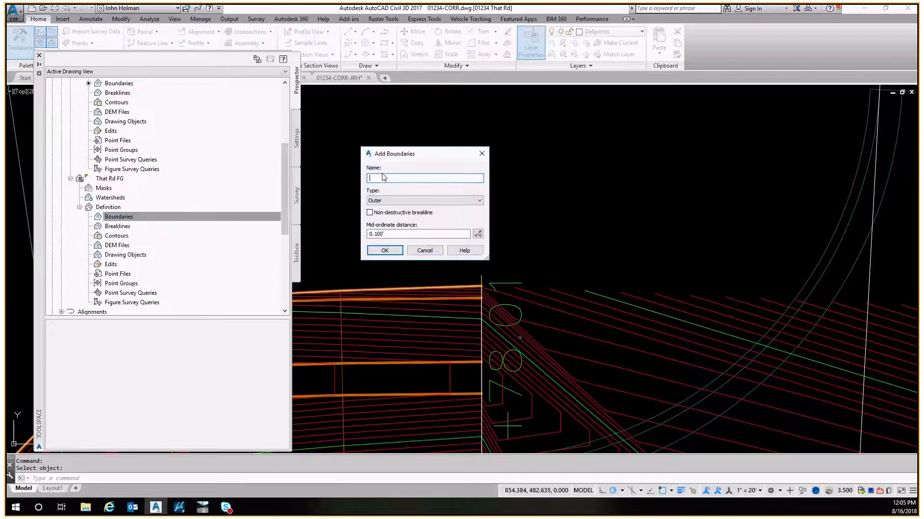
pyautogui.click(381, 251)
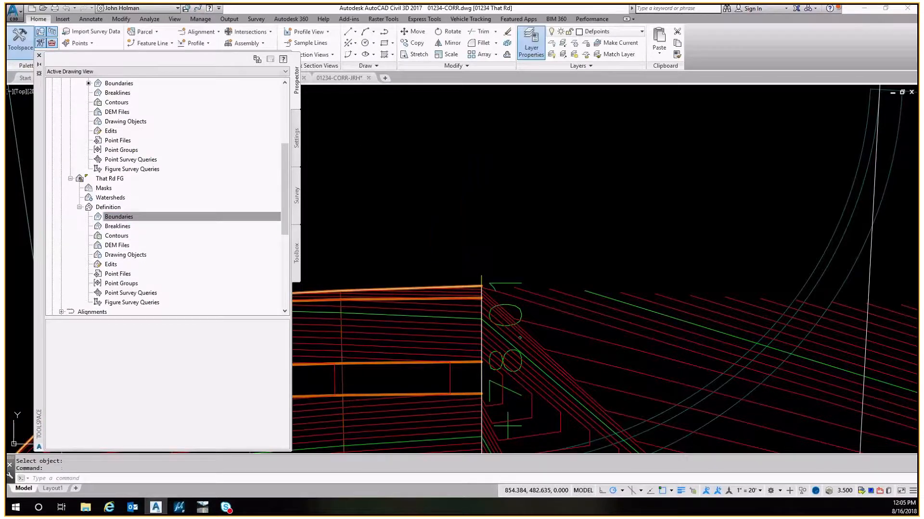
pyautogui.click(453, 285)
# Step: Reassign the boundary outline from Defpoints to another layer and regenerate the whole model
pyautogui.scroll(-5, 576, 260)
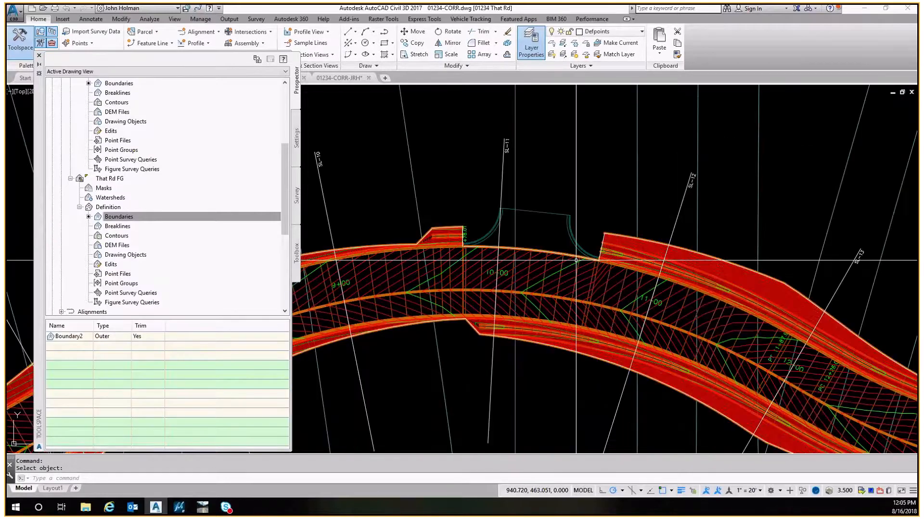
pyautogui.scroll(-5, 576, 261)
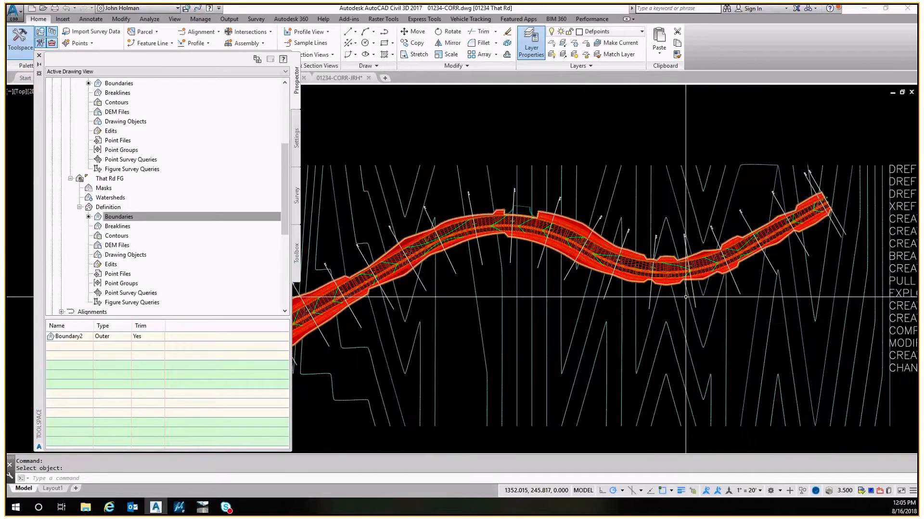
pyautogui.moveTo(686, 297); pyautogui.dragTo(517, 267, button='middle')
pyautogui.press('Escape')
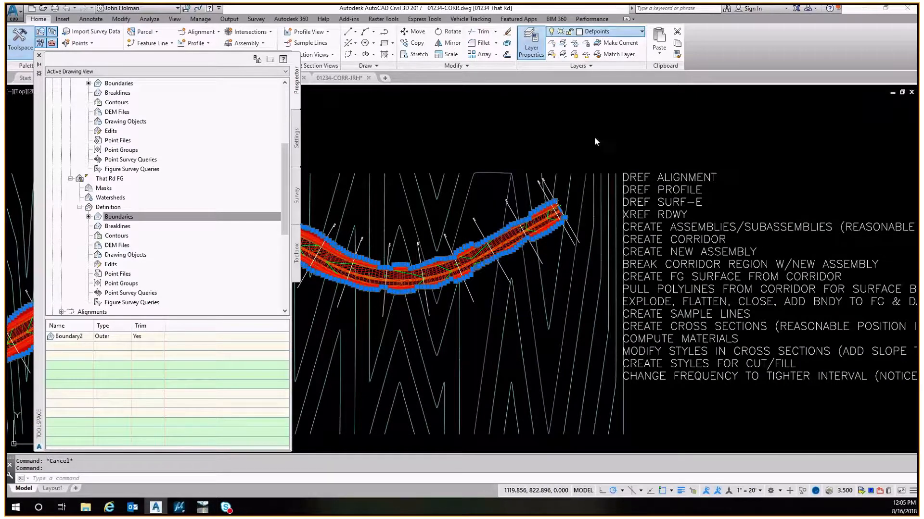
pyautogui.click(596, 32)
pyautogui.click(577, 250)
pyautogui.press('Escape')
pyautogui.scroll(5, 517, 229)
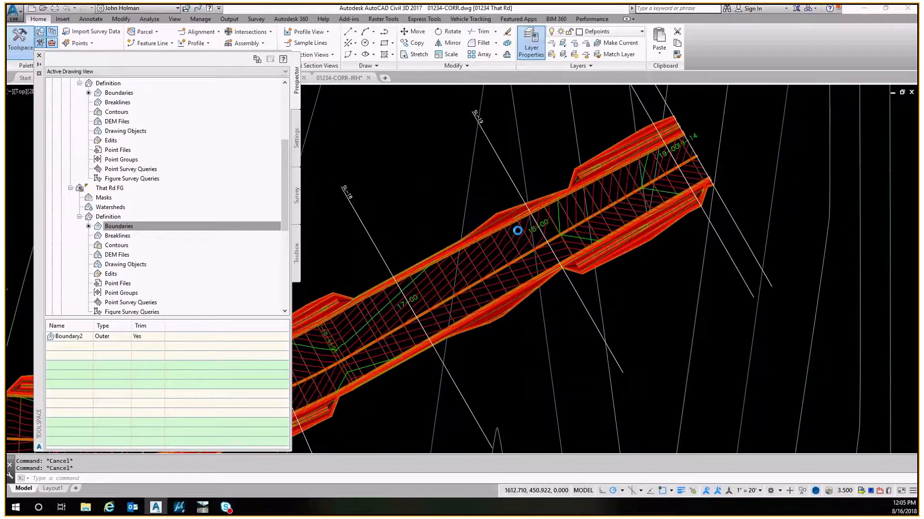
pyautogui.write('rea')
pyautogui.press('Return')
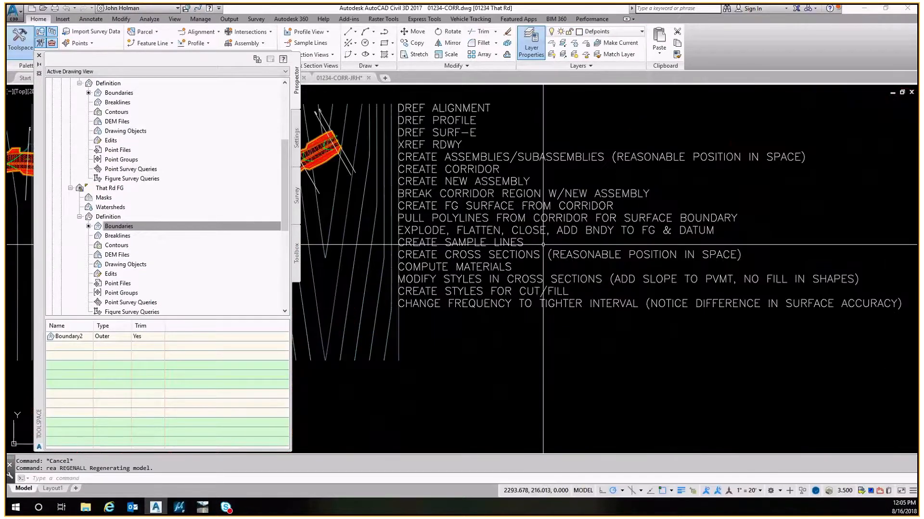
# Step: Put away the Toolspace and bring the whole corridor into view
pyautogui.click(542, 245)
pyautogui.moveTo(425, 203); pyautogui.dragTo(558, 240, button='middle')
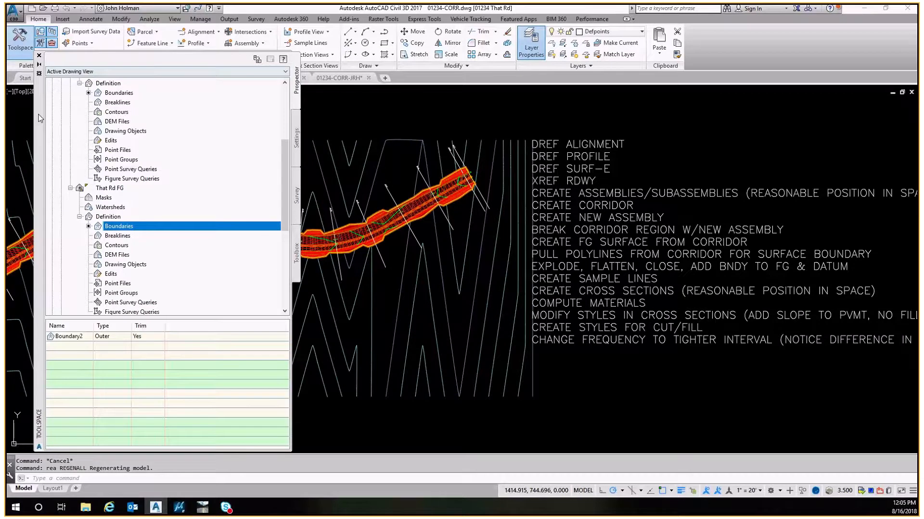
pyautogui.moveTo(237, 210); pyautogui.dragTo(439, 205, button='middle')
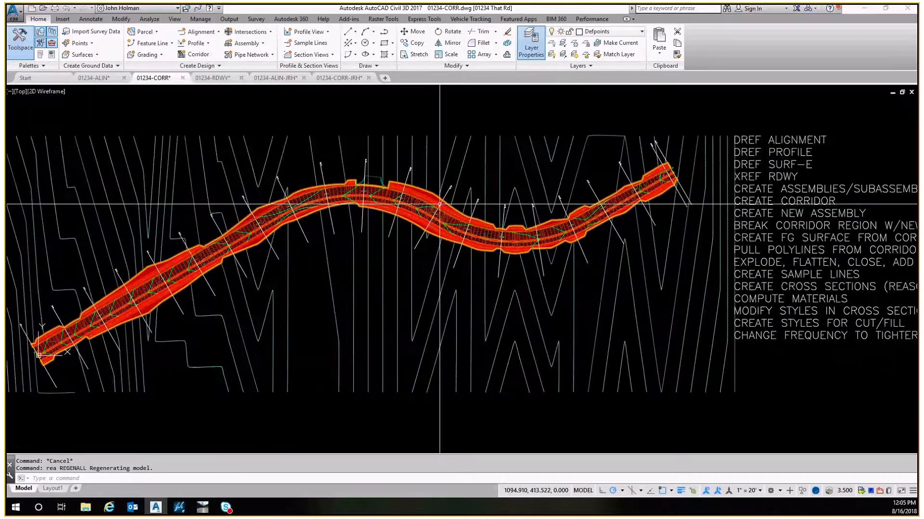
pyautogui.moveTo(291, 195); pyautogui.dragTo(351, 179, button='middle')
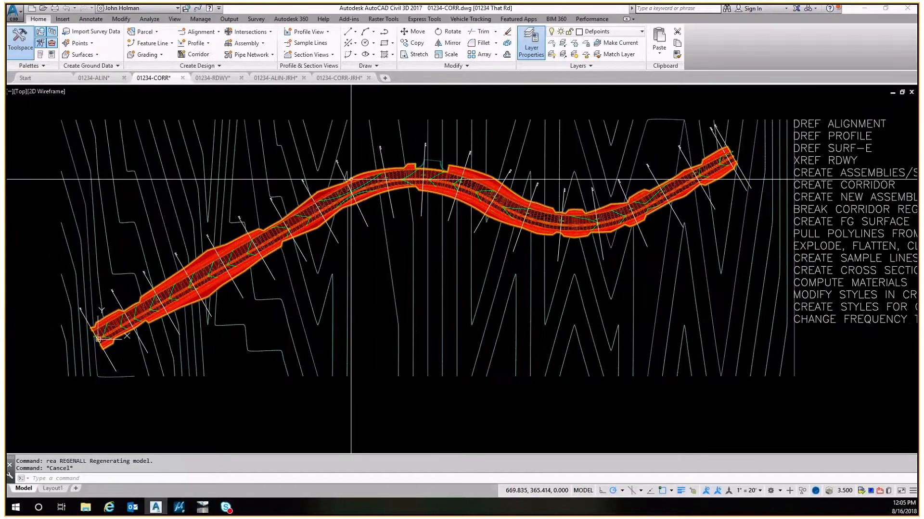
pyautogui.press('Escape')
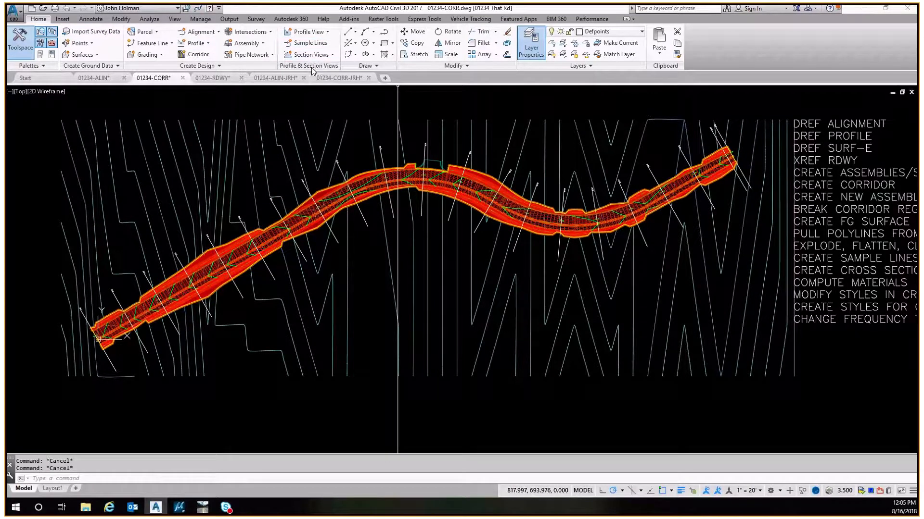
# Step: Start creating sample lines along the That Rd alignment using a range of stations
pyautogui.click(311, 43)
pyautogui.scroll(8, 317, 207)
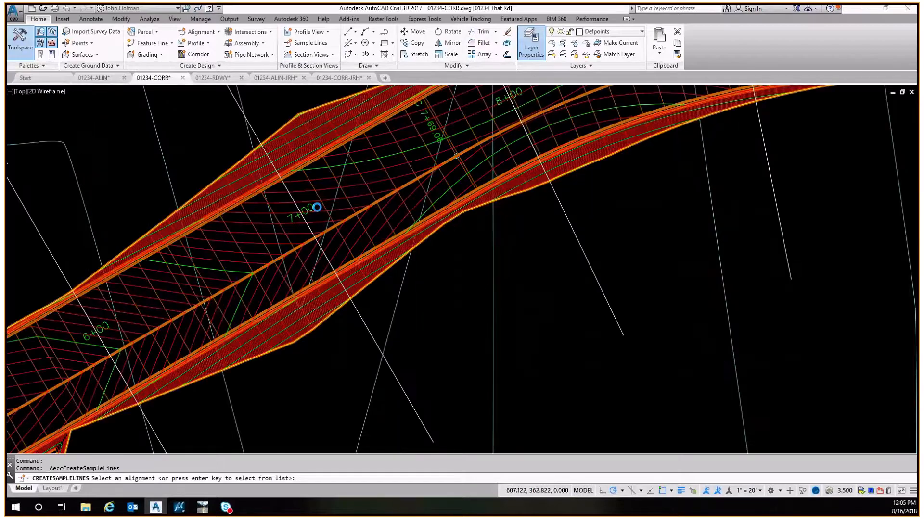
pyautogui.scroll(6, 318, 207)
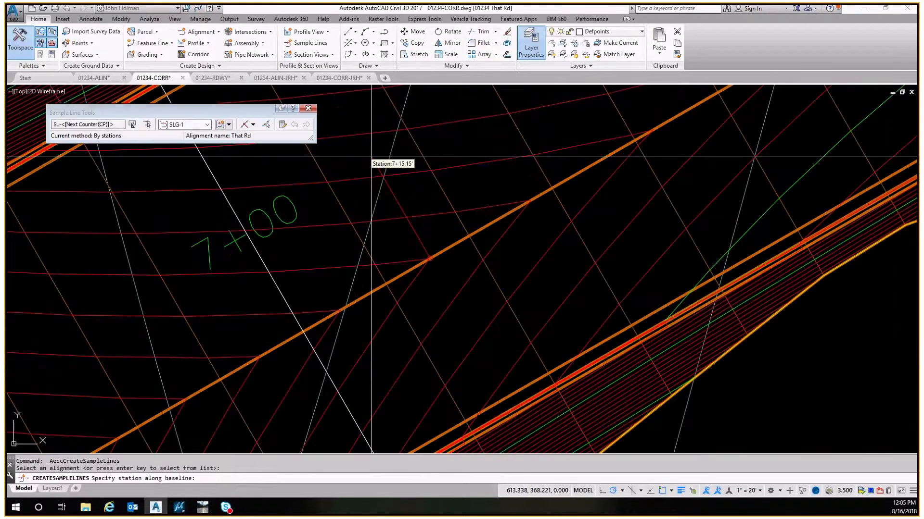
pyautogui.click(253, 124)
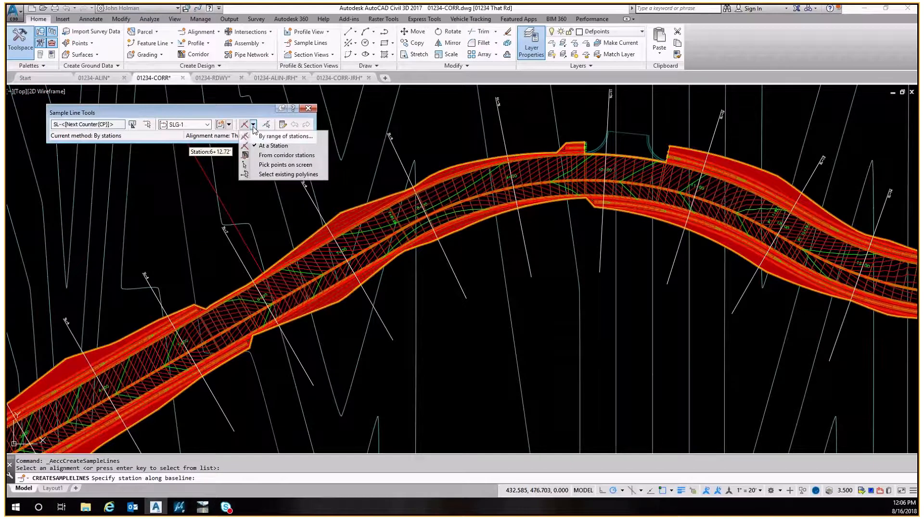
pyautogui.click(285, 136)
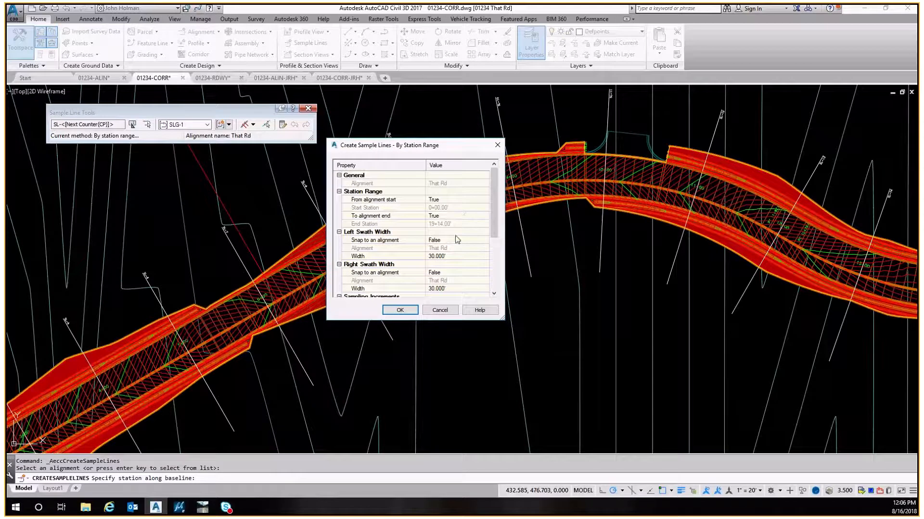
# Step: Set the sample lines' left swath width to 120' and right swath width to 70'
pyautogui.click(420, 255)
pyautogui.write('120')
pyautogui.click(453, 288)
pyautogui.write('120')
pyautogui.scroll(-2, 464, 255)
pyautogui.click(466, 240)
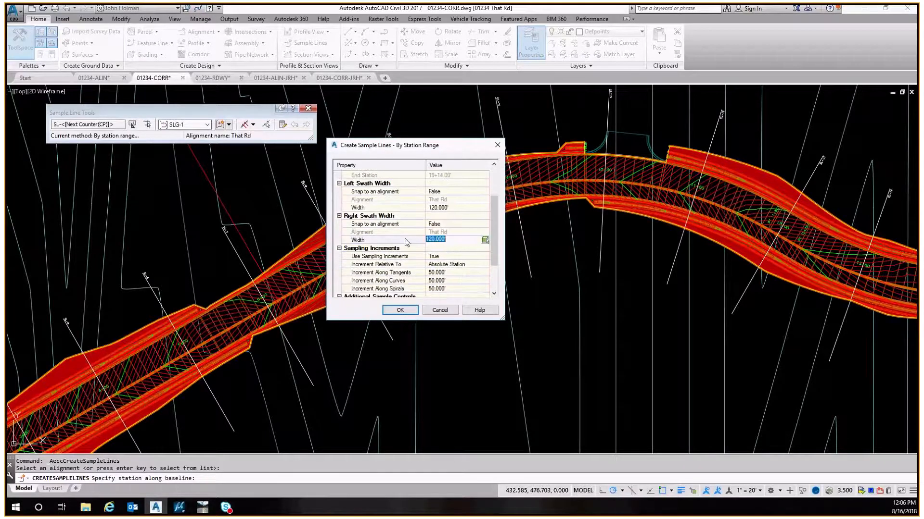
pyautogui.write('70')
pyautogui.press('Return')
# Step: Review the additional sample controls for range start, range end and geometry points, and cancel the sample line creation
pyautogui.scroll(-2, 414, 241)
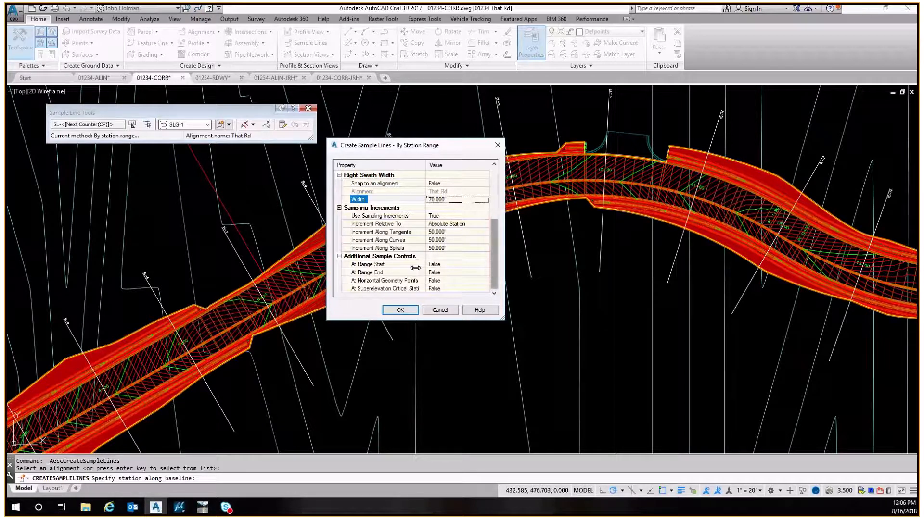
pyautogui.click(380, 264)
pyautogui.click(387, 272)
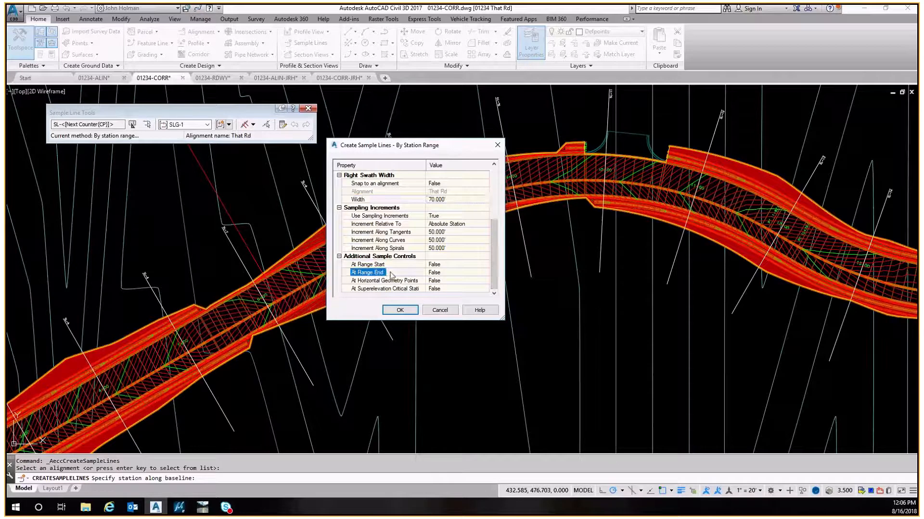
pyautogui.click(452, 266)
pyautogui.click(453, 268)
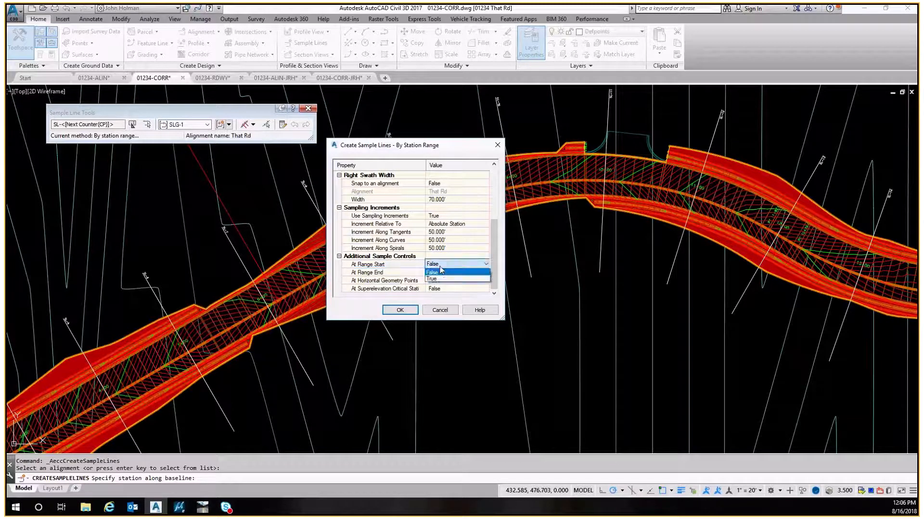
pyautogui.click(440, 273)
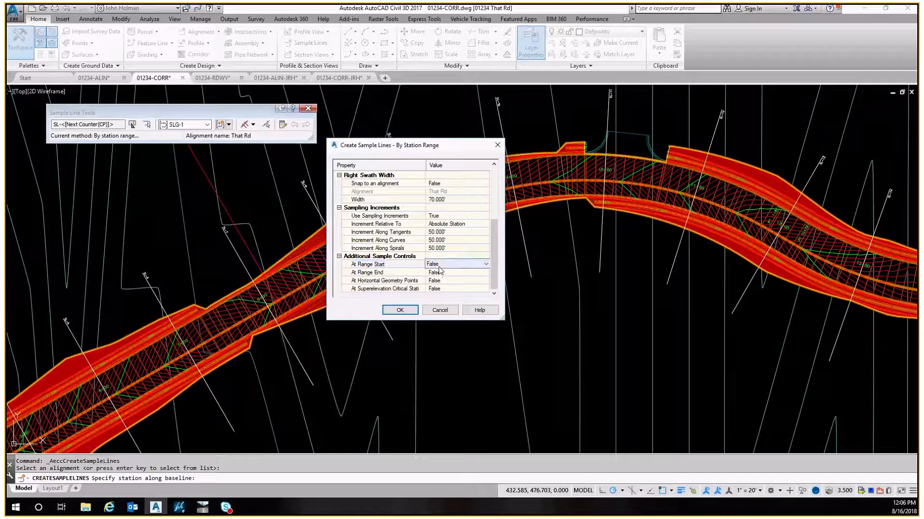
pyautogui.click(404, 289)
pyautogui.click(404, 280)
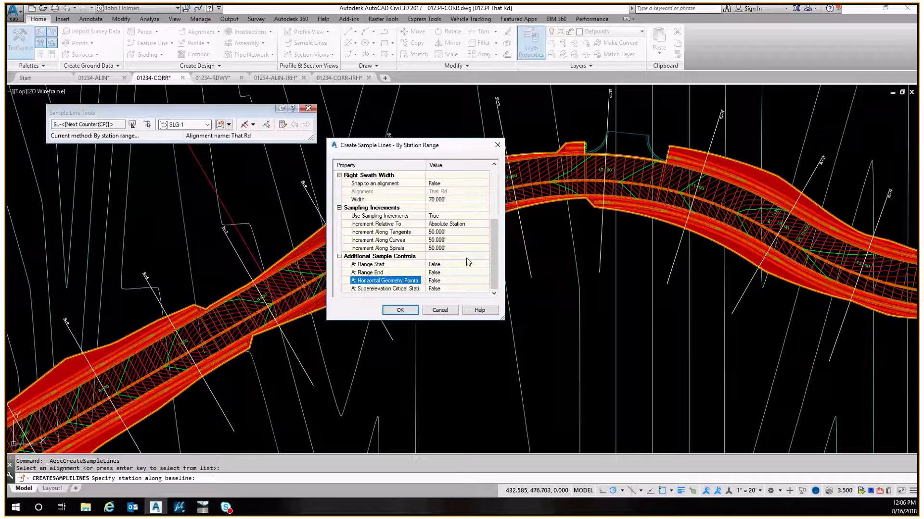
pyautogui.press('Escape')
pyautogui.press('Escape')
pyautogui.press('Escape')
# Step: Start creating multiple section views for That Rd with sample line group SLG-1 and proceed to the section placement settings
pyautogui.scroll(8, 431, 221)
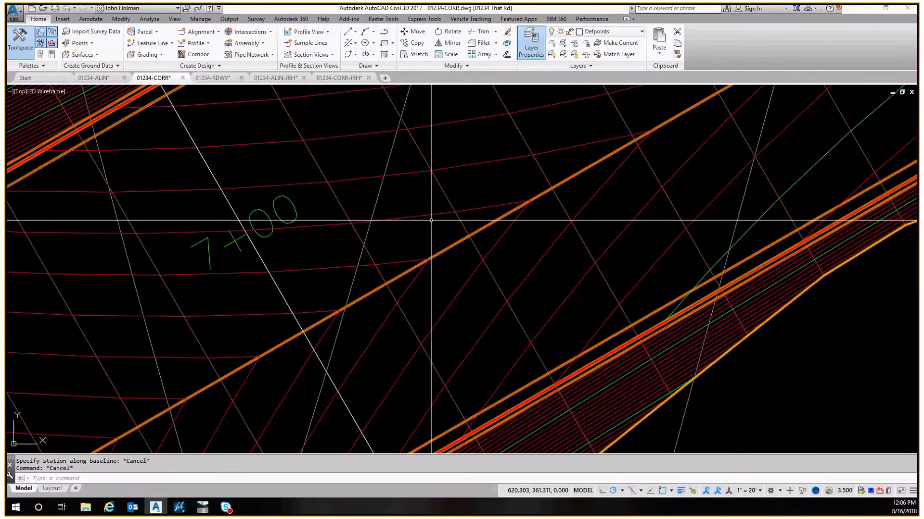
pyautogui.scroll(-8, 544, 242)
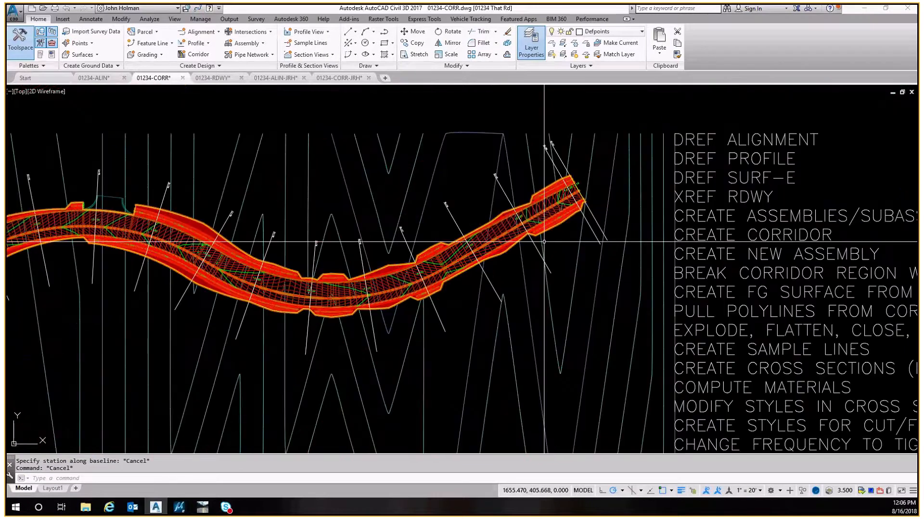
pyautogui.moveTo(544, 242); pyautogui.dragTo(226, 122, button='middle')
pyautogui.scroll(-6, 468, 242)
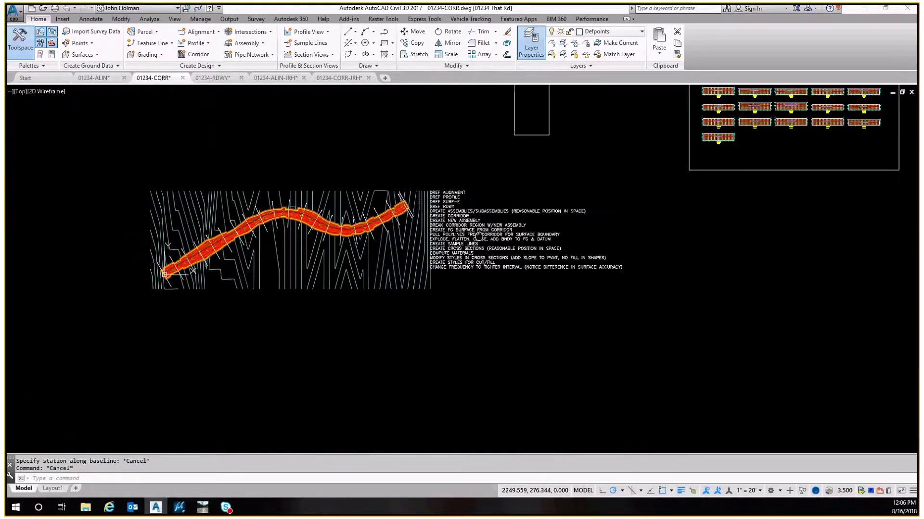
pyautogui.moveTo(479, 236); pyautogui.dragTo(438, 299, button='middle')
pyautogui.click(312, 66)
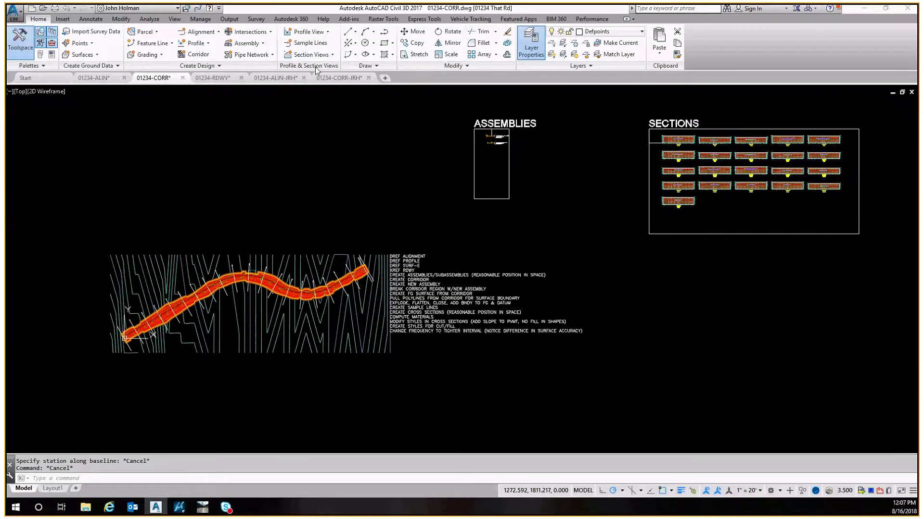
pyautogui.click(311, 56)
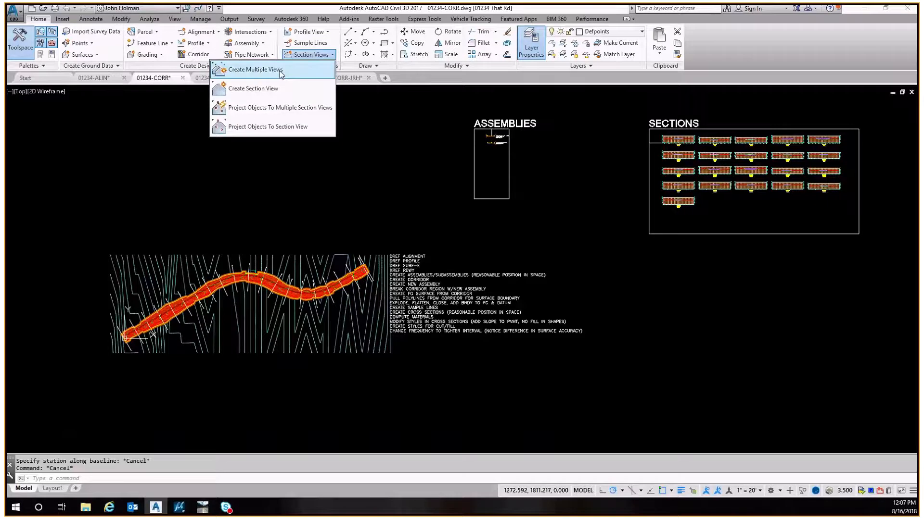
pyautogui.click(273, 71)
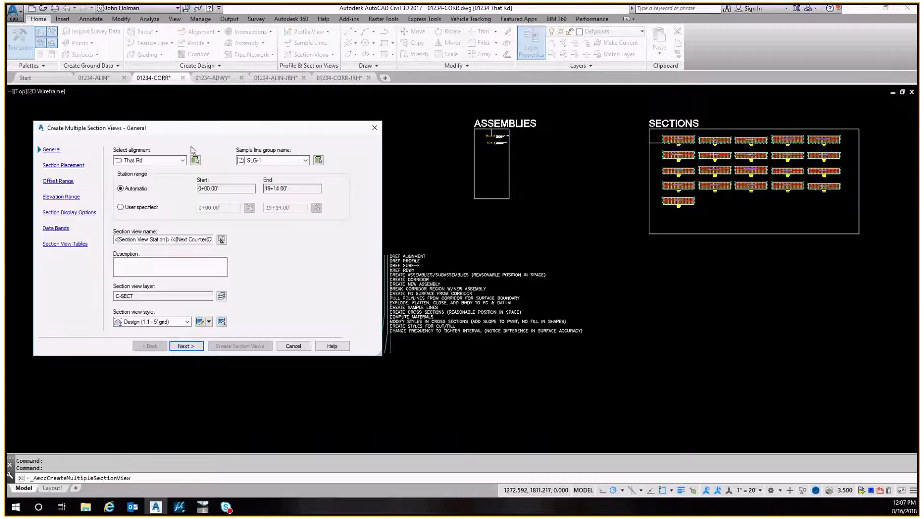
pyautogui.moveTo(178, 129); pyautogui.dragTo(508, 111)
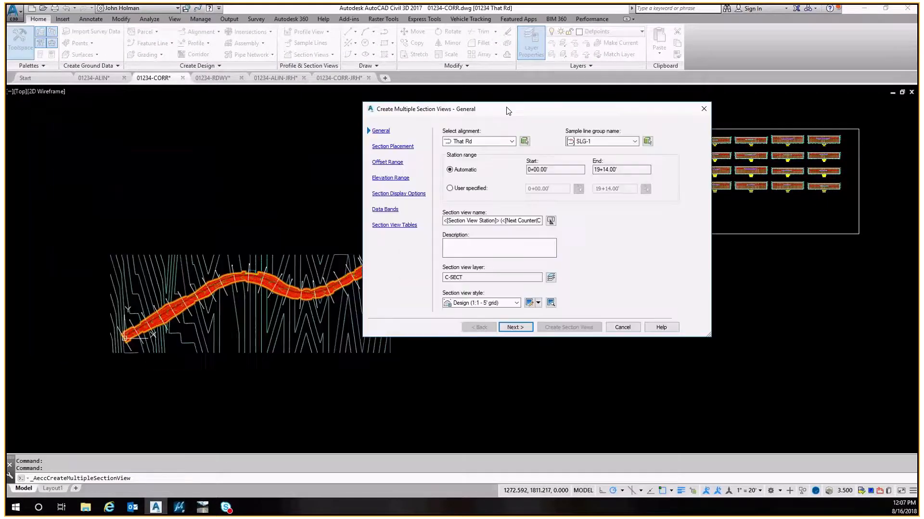
pyautogui.click(514, 328)
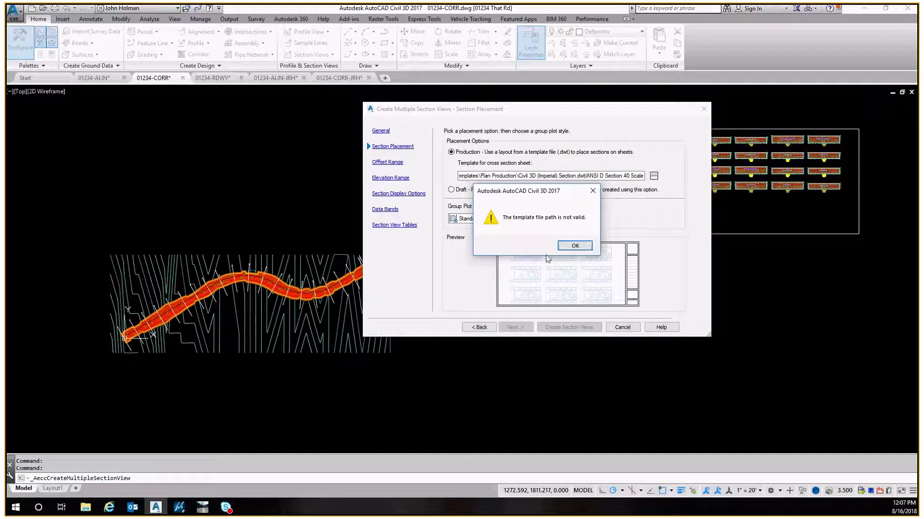
# Step: Choose draft placement with New Group Plot Style and go ahead with creating the section views
pyautogui.click(578, 247)
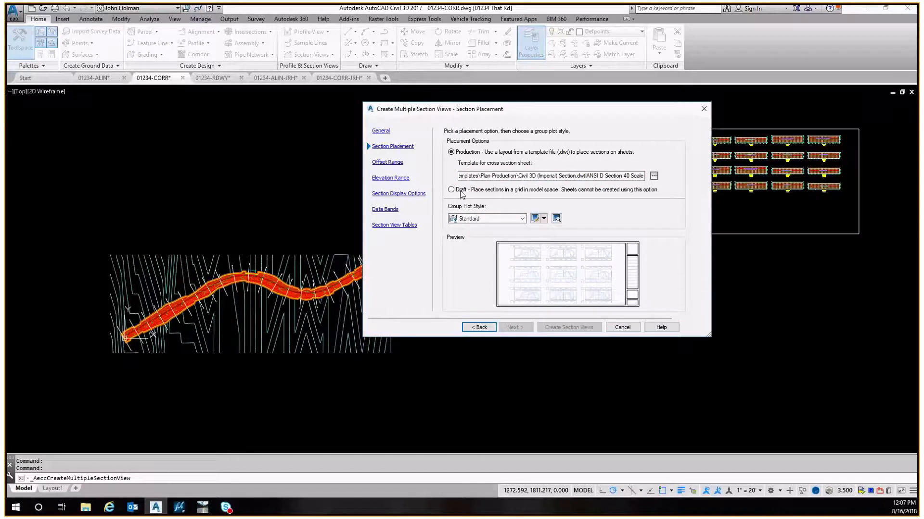
pyautogui.click(452, 190)
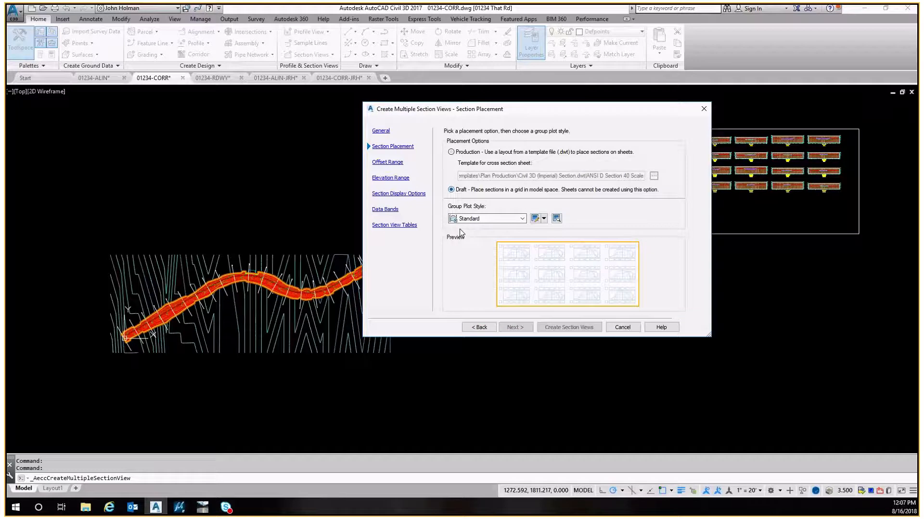
pyautogui.click(451, 153)
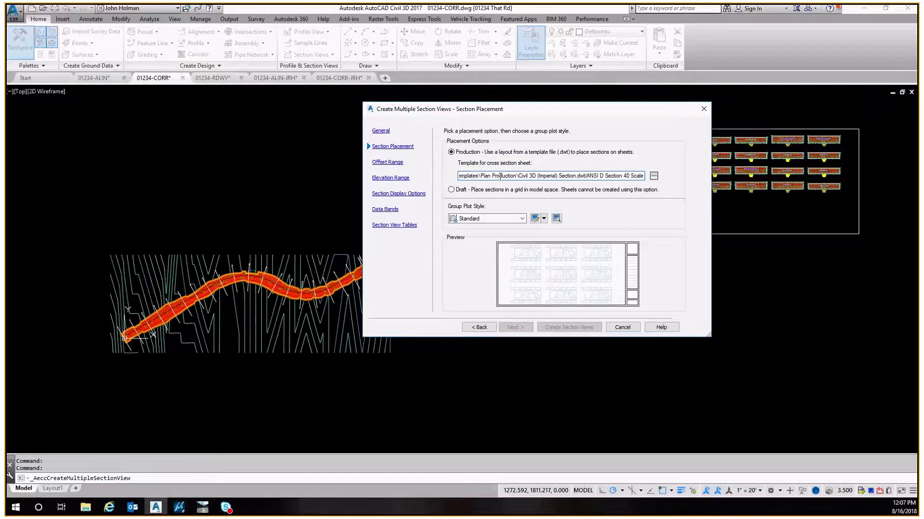
pyautogui.click(455, 190)
pyautogui.click(494, 221)
pyautogui.click(477, 227)
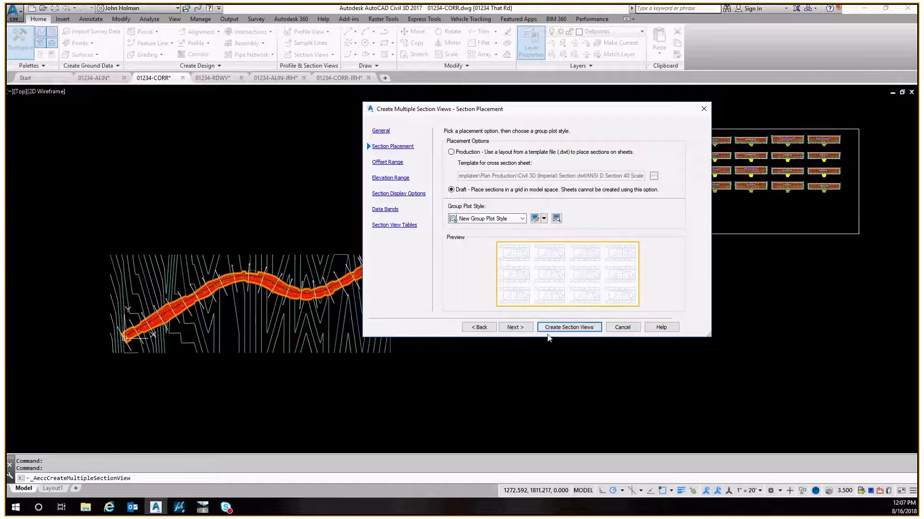
pyautogui.click(478, 222)
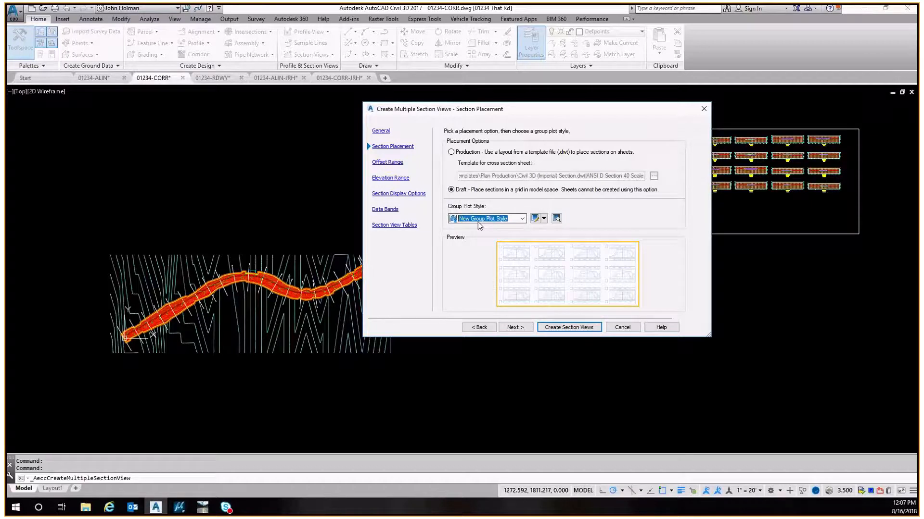
pyautogui.click(555, 327)
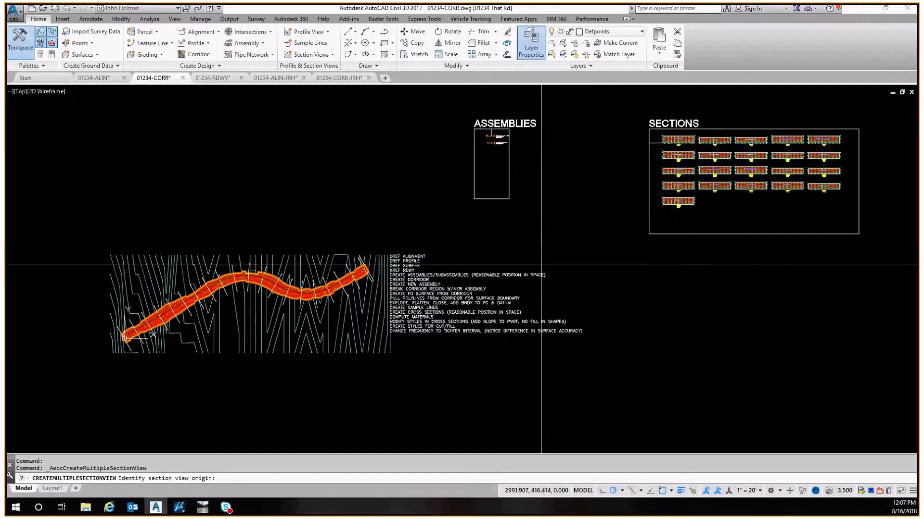
# Step: Place the section views in the empty area beside the SECTIONS frame and inspect them
pyautogui.moveTo(641, 208); pyautogui.dragTo(285, 202, button='middle')
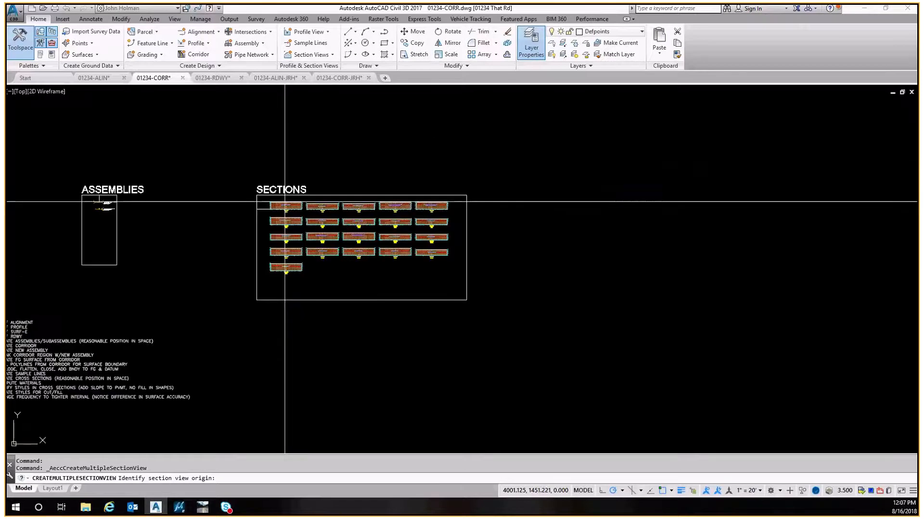
pyautogui.click(511, 437)
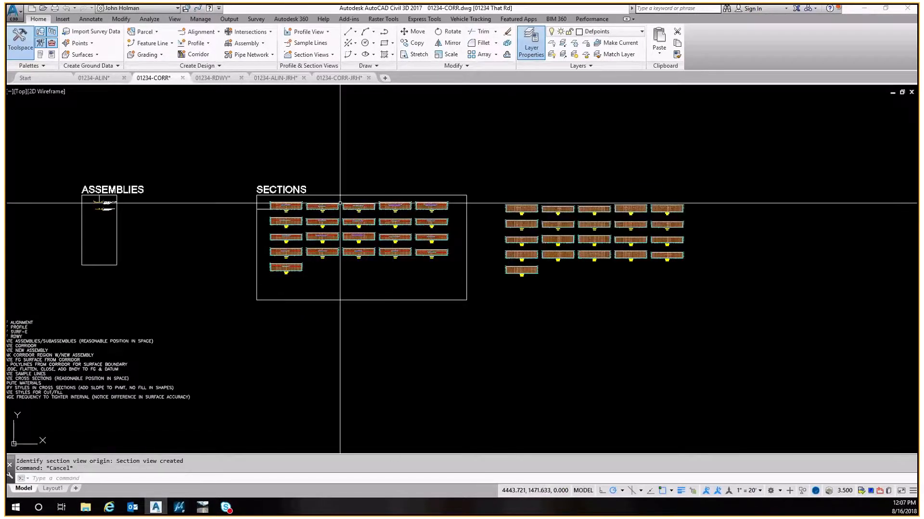
pyautogui.press('Escape')
pyautogui.scroll(5, 557, 209)
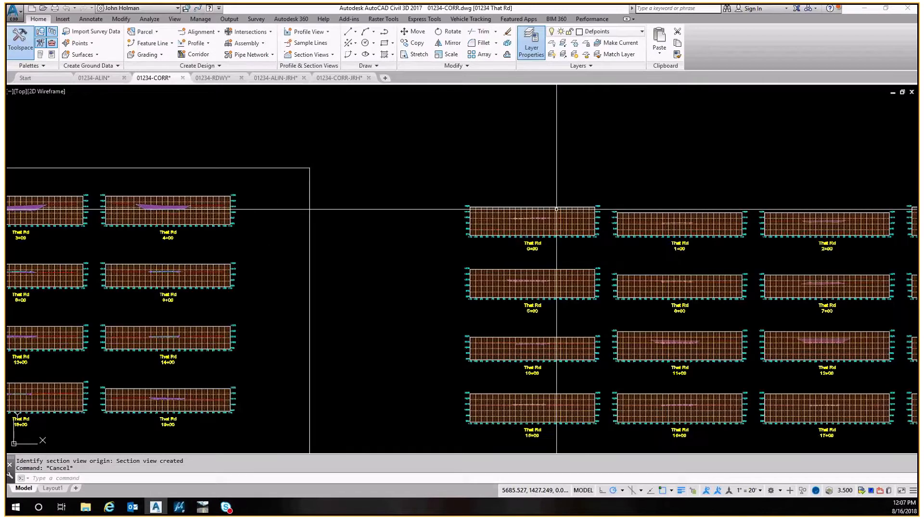
pyautogui.moveTo(556, 209); pyautogui.dragTo(363, 249, button='middle')
pyautogui.press('Escape')
pyautogui.scroll(-8, 363, 249)
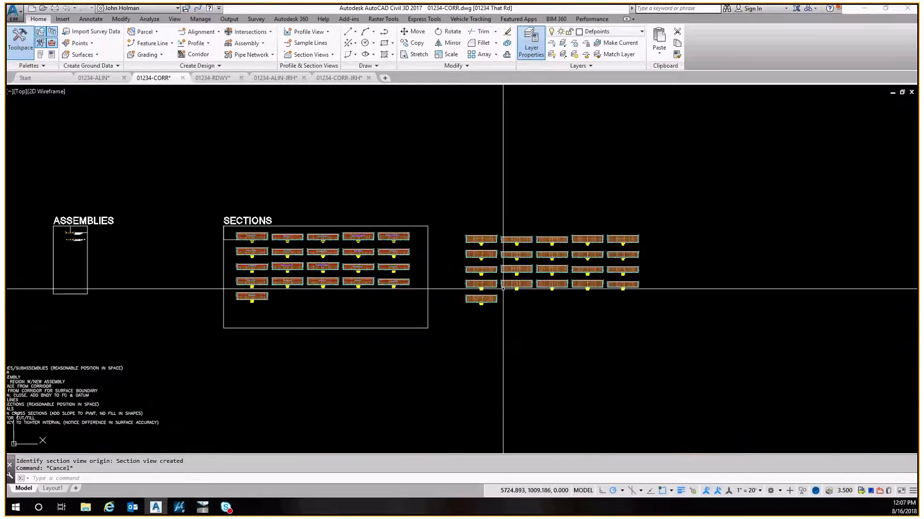
# Step: Erase the duplicate group of section views beside the SECTIONS frame
pyautogui.click(474, 187)
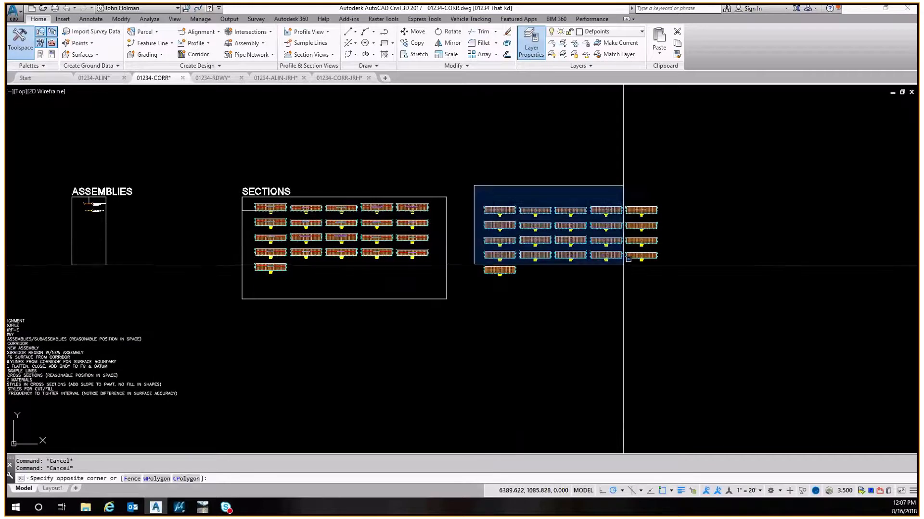
pyautogui.click(751, 303)
pyautogui.write('e')
pyautogui.press('Return')
pyautogui.moveTo(241, 215); pyautogui.dragTo(481, 172, button='middle')
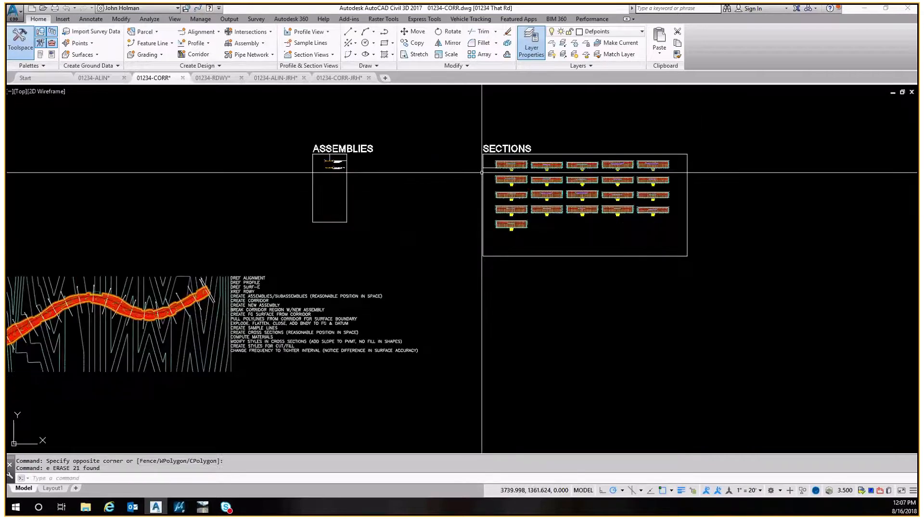
pyautogui.press('Escape')
pyautogui.press('Escape')
# Step: Draw a single-segment polyline about 353 units long from the upper-left corner of the ASSEMBLIES frame
pyautogui.scroll(-2, 327, 199)
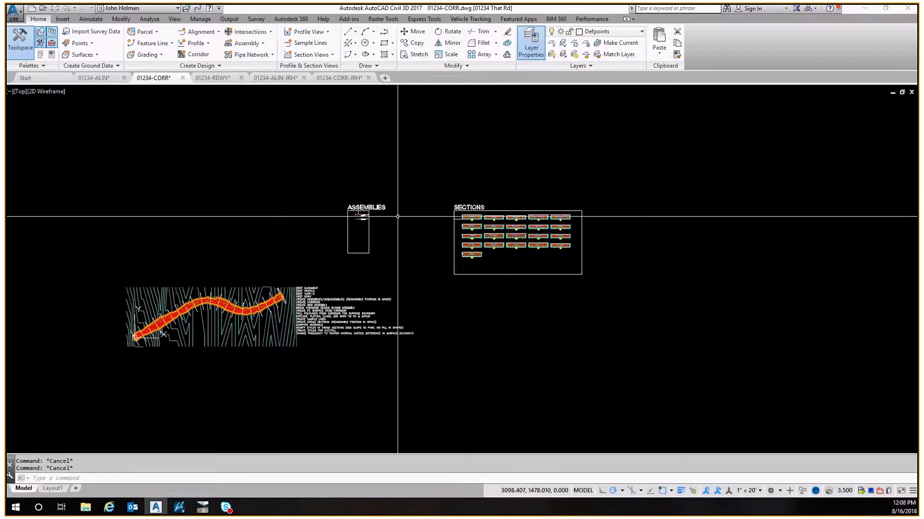
pyautogui.scroll(2, 397, 216)
pyautogui.moveTo(367, 225); pyautogui.dragTo(397, 227, button='middle')
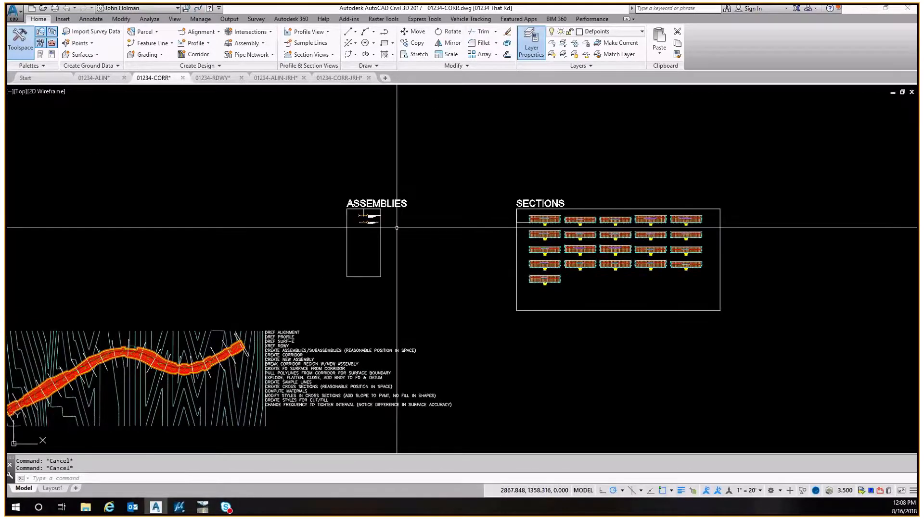
pyautogui.scroll(3, 364, 207)
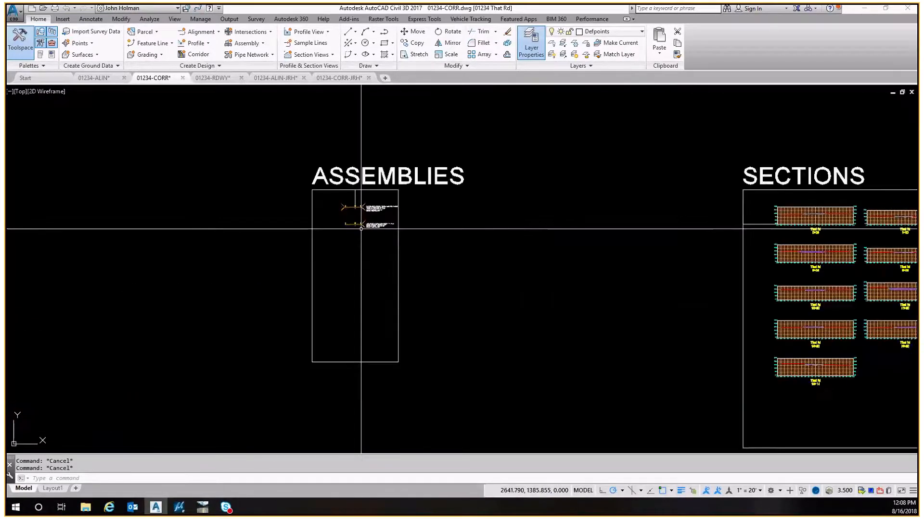
pyautogui.write('pl')
pyautogui.press('Return')
pyautogui.click(312, 190)
pyautogui.click(197, 151)
pyautogui.press('Escape')
# Step: Select the new polyline and open its properties to check the vertex coordinates at the frame corner
pyautogui.click(244, 136)
pyautogui.click(240, 219)
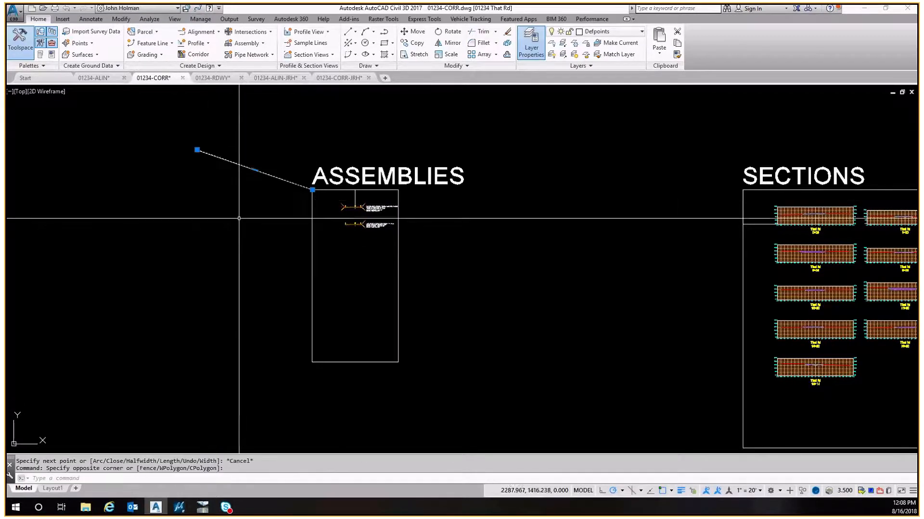
pyautogui.hotkey('ctrl', '1')
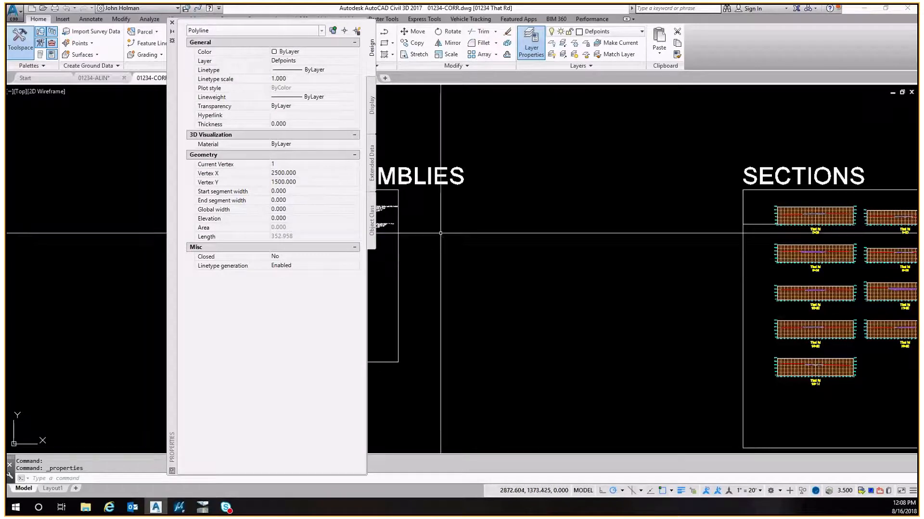
# Step: Measure the width and height of the ASSEMBLIES frame from its upper-left corner
pyautogui.moveTo(367, 214); pyautogui.dragTo(507, 219, button='middle')
pyautogui.press('Escape')
pyautogui.write('di')
pyautogui.press('Return')
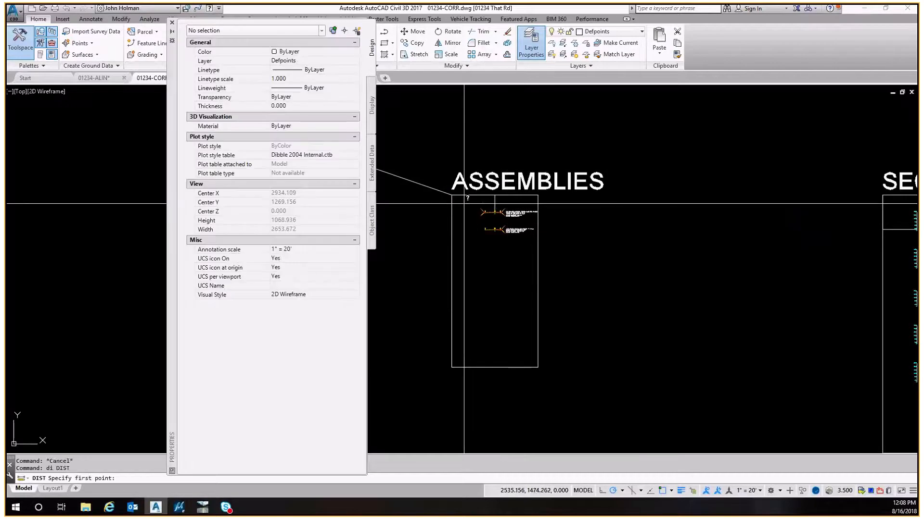
pyautogui.click(451, 196)
pyautogui.click(537, 227)
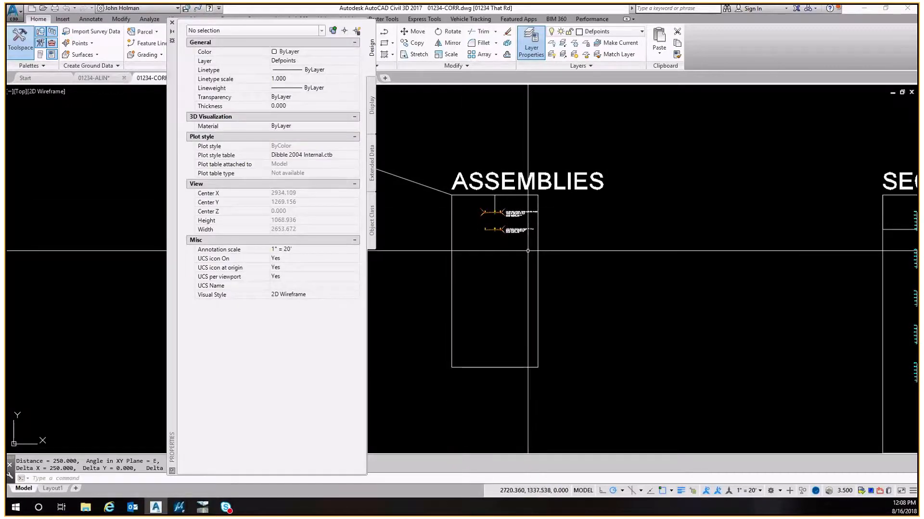
pyautogui.press('Escape')
pyautogui.press('Return')
pyautogui.click(451, 195)
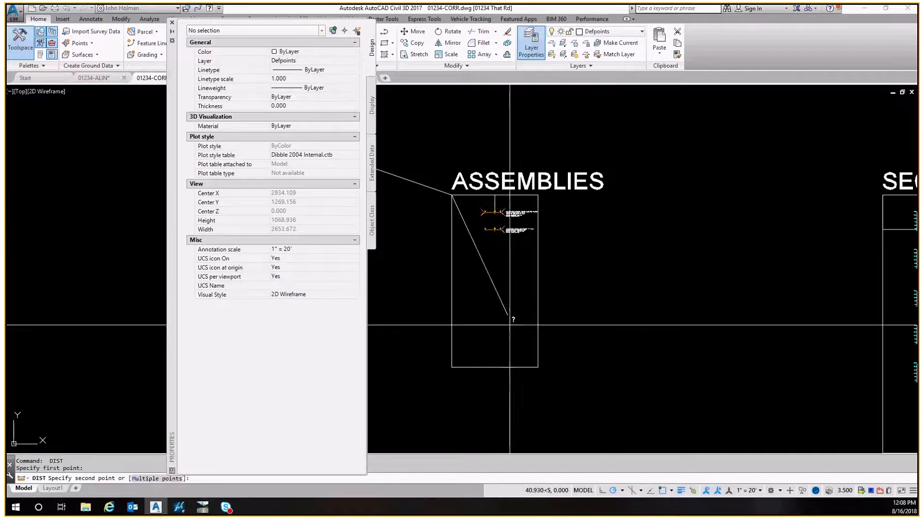
pyautogui.click(451, 368)
pyautogui.scroll(-4, 449, 354)
pyautogui.press('Escape')
# Step: Measure the width and height of the SECTIONS frame from its upper-left corner
pyautogui.press('Return')
pyautogui.scroll(6, 500, 226)
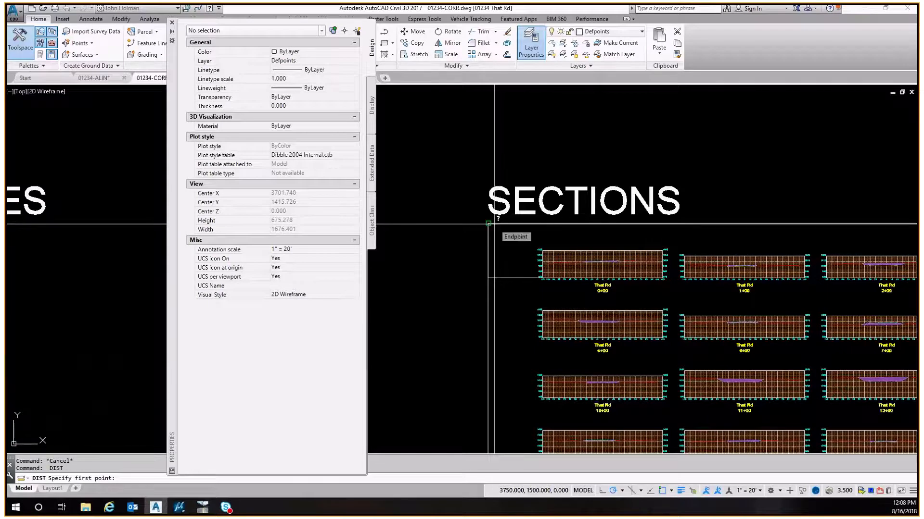
pyautogui.scroll(-1, 488, 224)
pyautogui.click(488, 224)
pyautogui.scroll(-1, 491, 223)
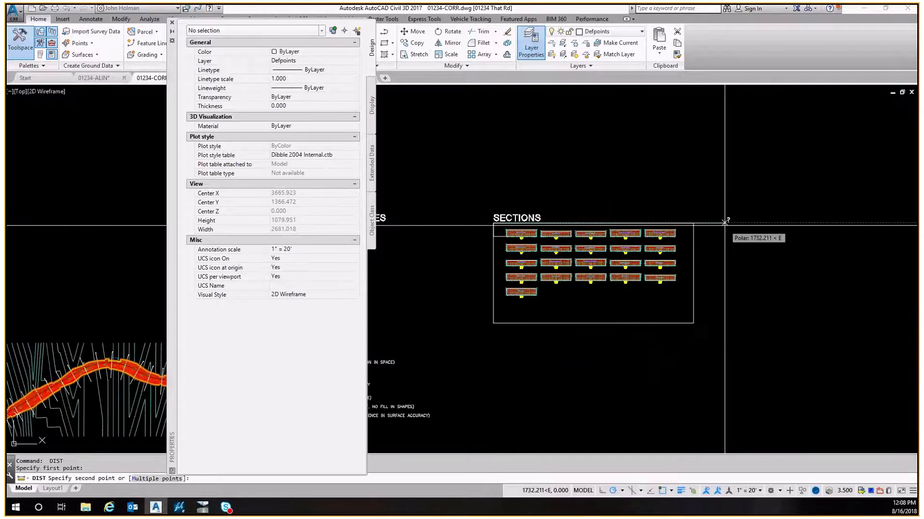
pyautogui.click(693, 223)
pyautogui.press('Return')
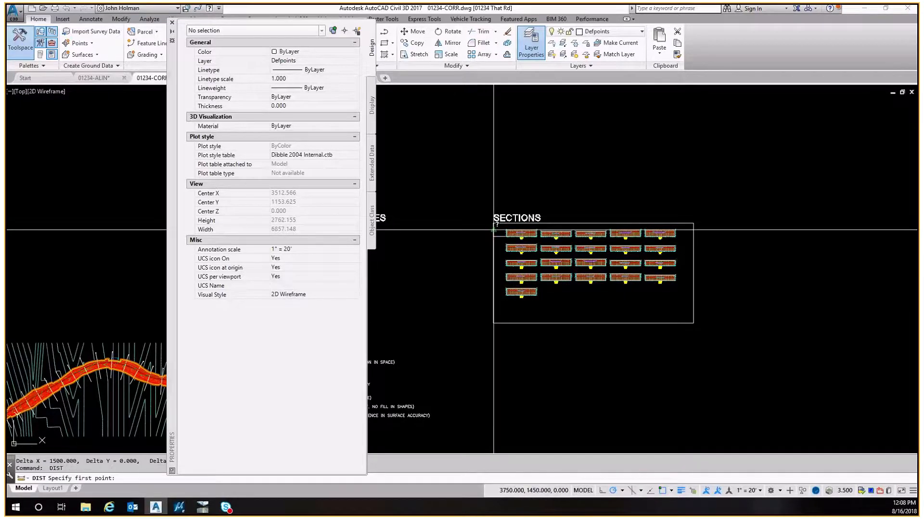
pyautogui.click(493, 223)
pyautogui.keyDown('shift'); pyautogui.rightClick(492, 316); pyautogui.keyUp('shift')
pyautogui.press('e')
pyautogui.click(492, 315)
pyautogui.press('Escape')
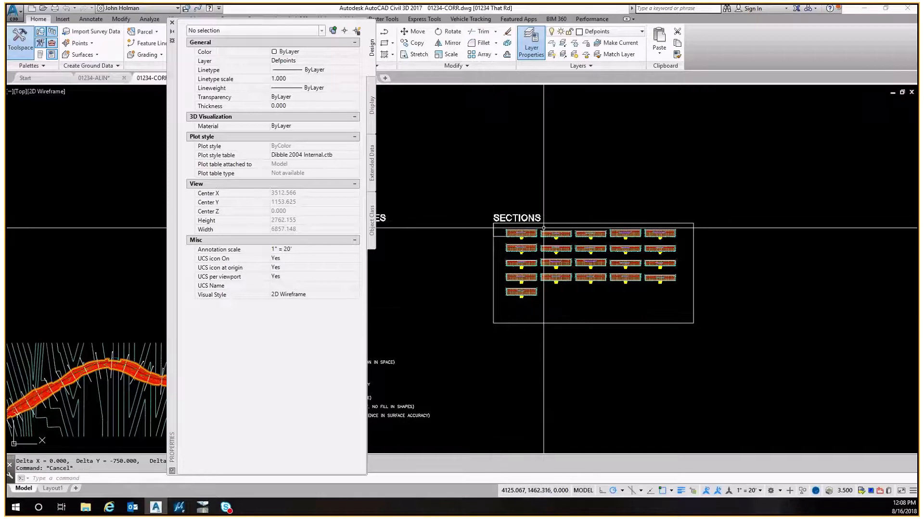
# Step: Measure the gap between the ASSEMBLIES frame's upper-right corner and the SECTIONS frame
pyautogui.scroll(-4, 544, 227)
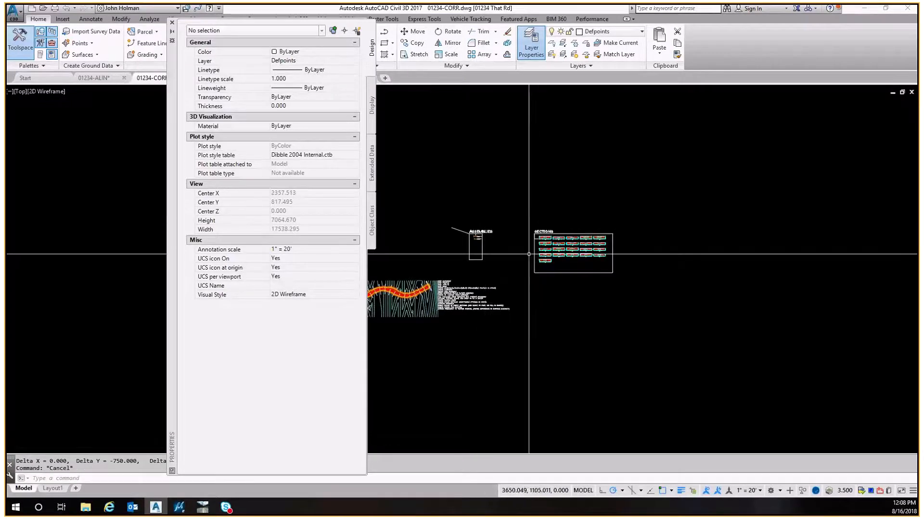
pyautogui.scroll(6, 479, 258)
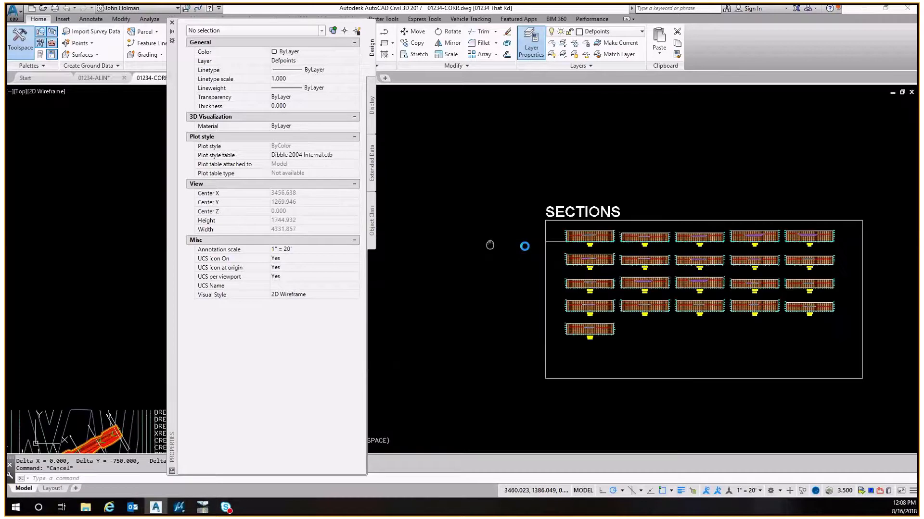
pyautogui.press('Return')
pyautogui.click(495, 233)
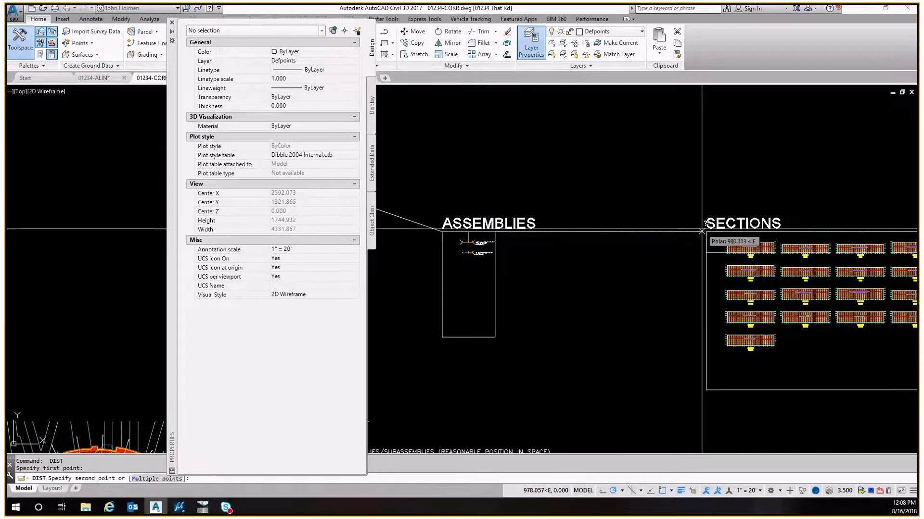
pyautogui.press('Escape')
# Step: Erase the single-segment polyline attached to the upper-left corner of the ASSEMBLIES frame
pyautogui.moveTo(700, 232); pyautogui.dragTo(792, 235, button='middle')
pyautogui.press('Escape')
pyautogui.click(499, 182)
pyautogui.click(496, 247)
pyautogui.write('e')
pyautogui.press('Return')
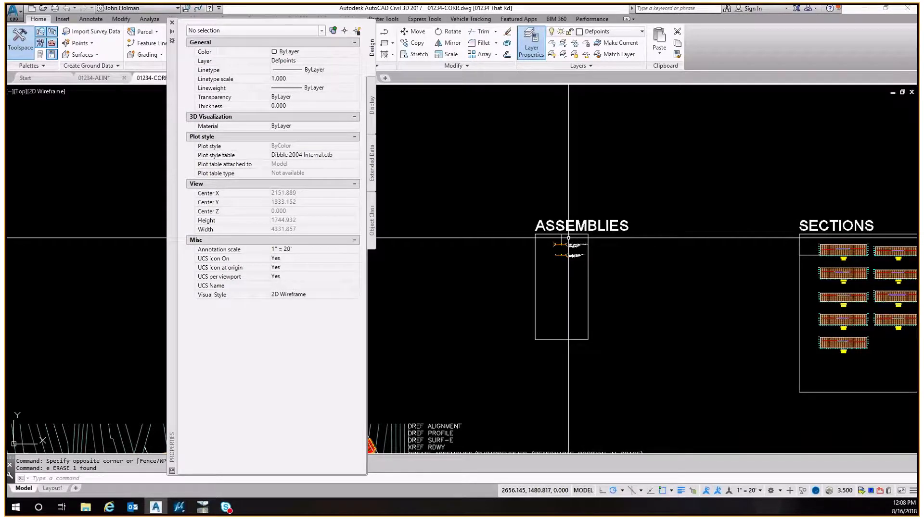
# Step: Examine how the corridor plan, ASSEMBLIES frame and SECTIONS frame are arranged in model space, and read the task list beside the plan
pyautogui.scroll(-2, 568, 238)
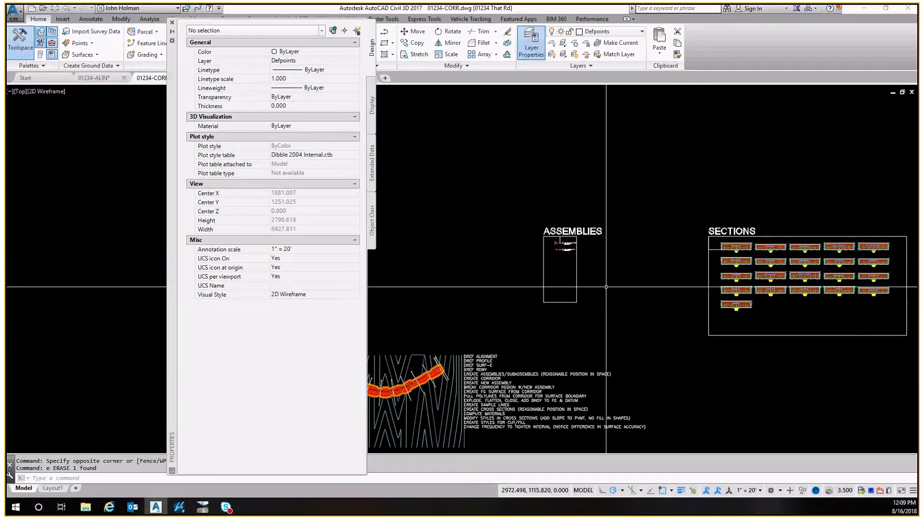
pyautogui.scroll(-2, 548, 217)
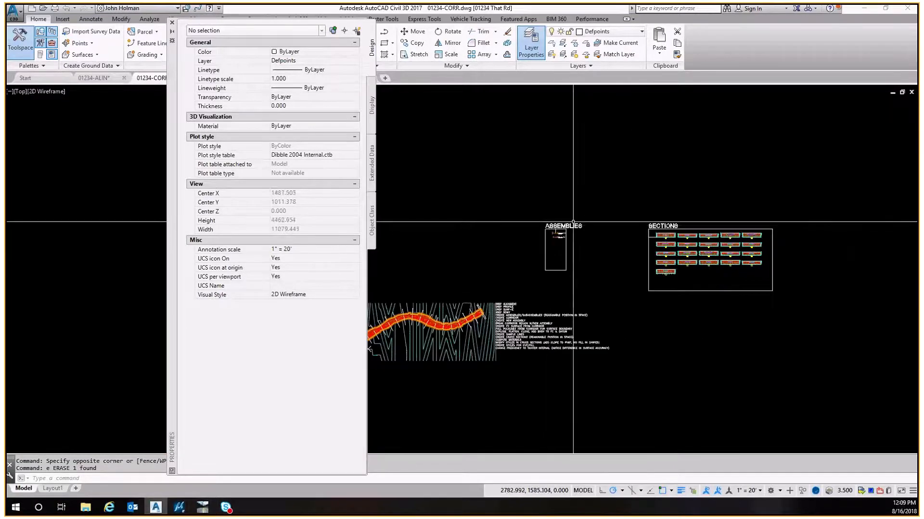
pyautogui.scroll(-3, 544, 257)
pyautogui.moveTo(482, 300); pyautogui.dragTo(563, 235, button='middle')
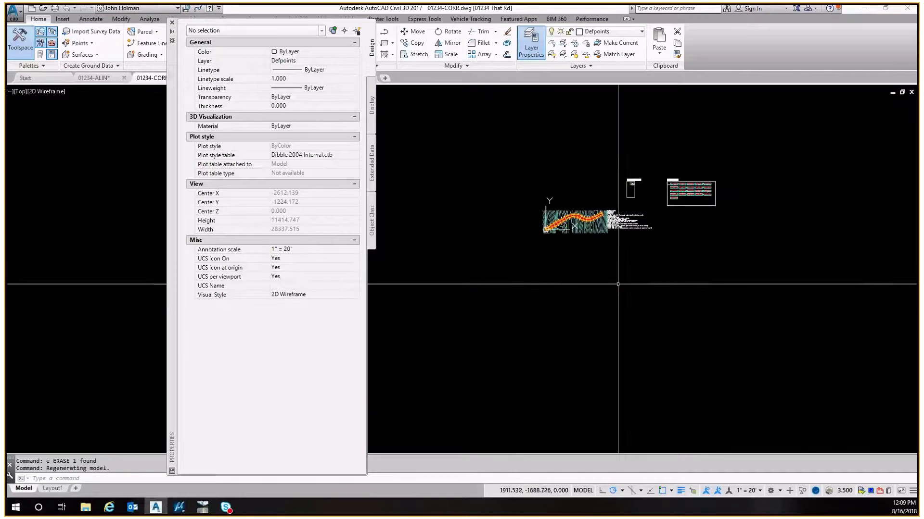
pyautogui.press('Escape')
pyautogui.scroll(-3, 676, 255)
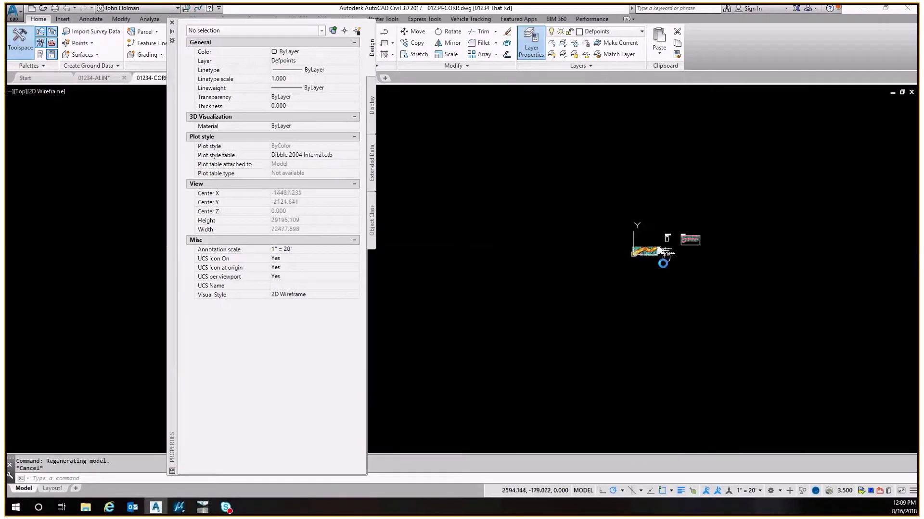
pyautogui.scroll(4, 655, 236)
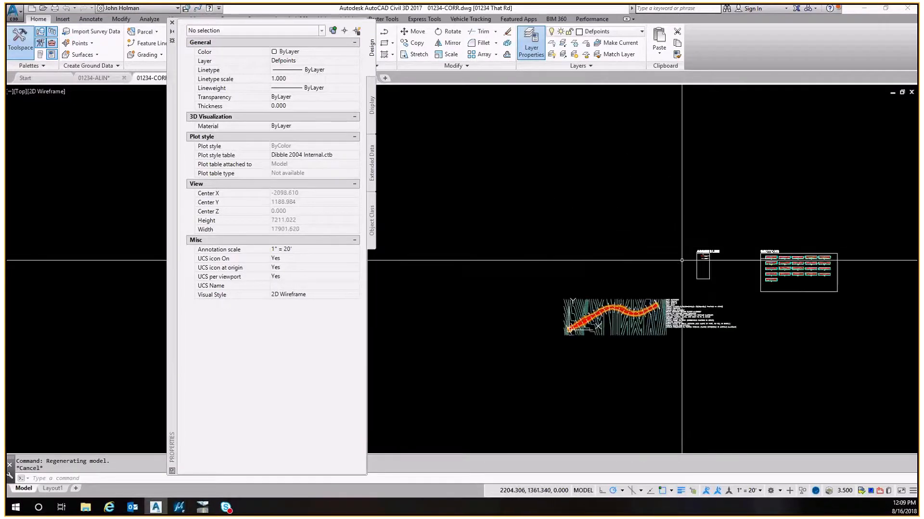
pyautogui.scroll(7, 683, 325)
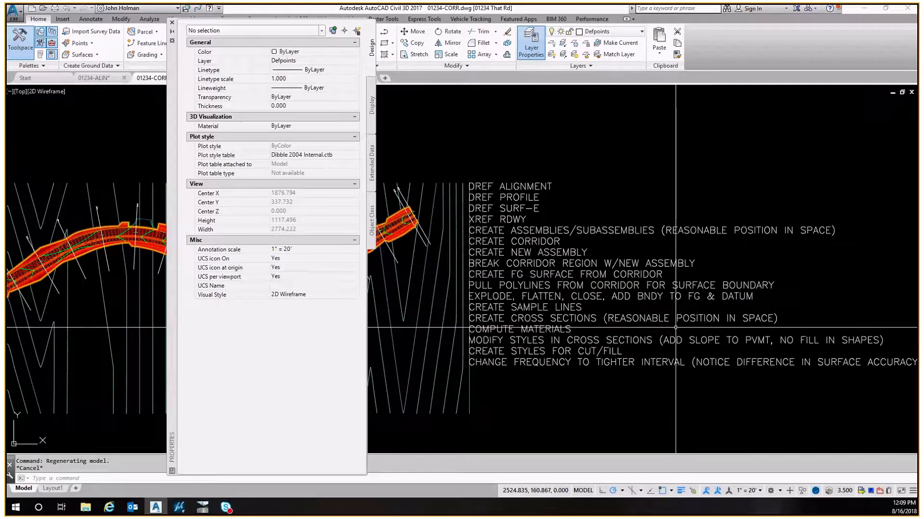
pyautogui.press('Escape')
pyautogui.press('Escape')
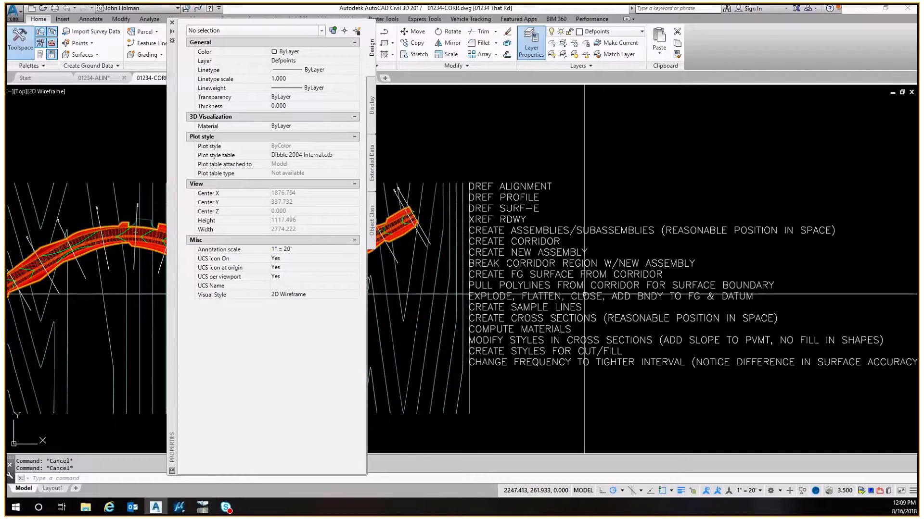
# Step: Close the object properties and bring the whole SECTIONS frame into view
pyautogui.click(172, 22)
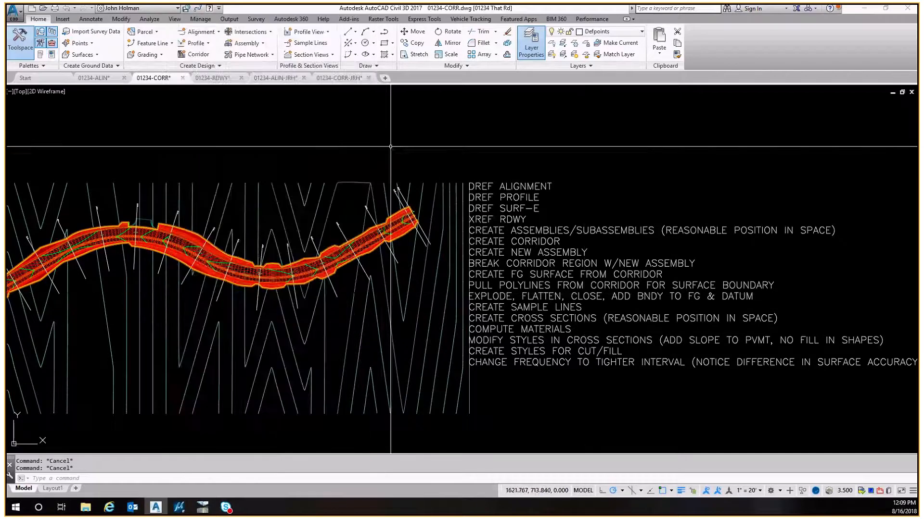
pyautogui.scroll(-5, 564, 142)
pyautogui.moveTo(565, 142); pyautogui.dragTo(493, 154, button='middle')
pyautogui.scroll(6, 541, 175)
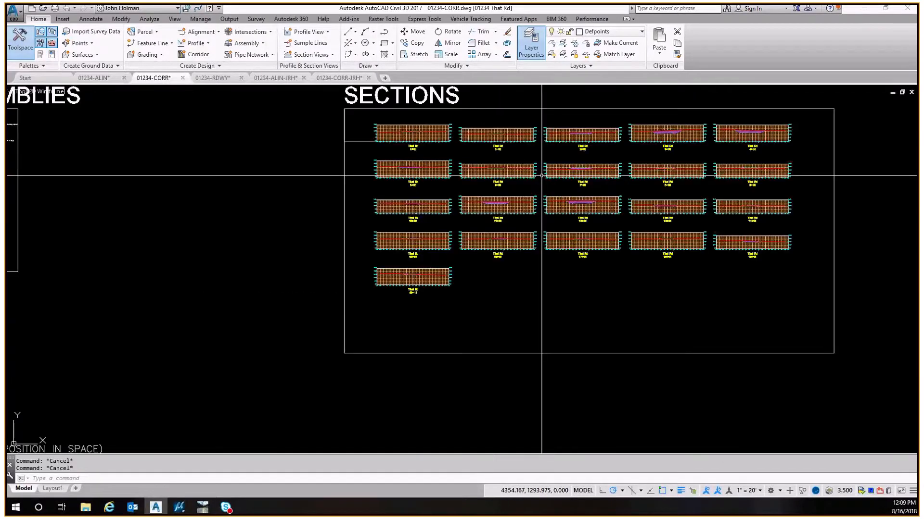
pyautogui.moveTo(541, 175); pyautogui.dragTo(439, 223, button='middle')
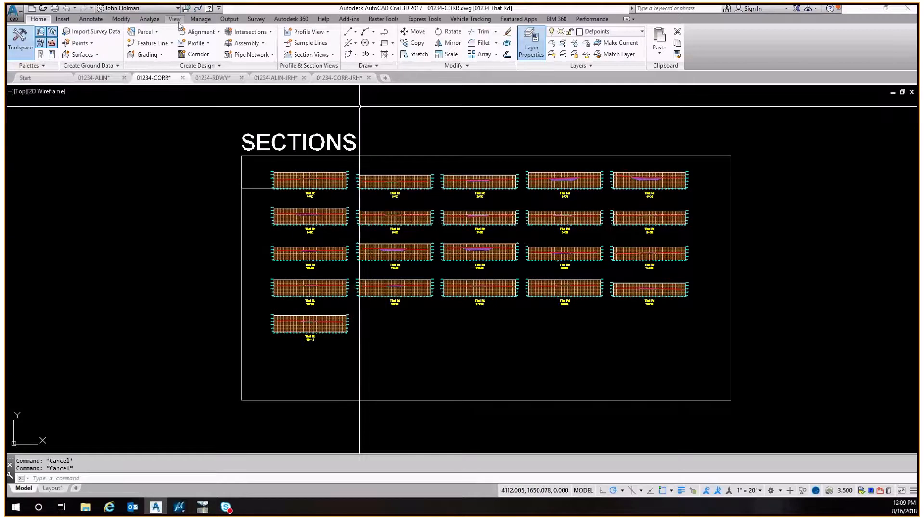
# Step: Open the Compute Materials list for alignment That Rd and sample line group SLG-1, expanding Ground Fill and widening the Condition column
pyautogui.click(150, 21)
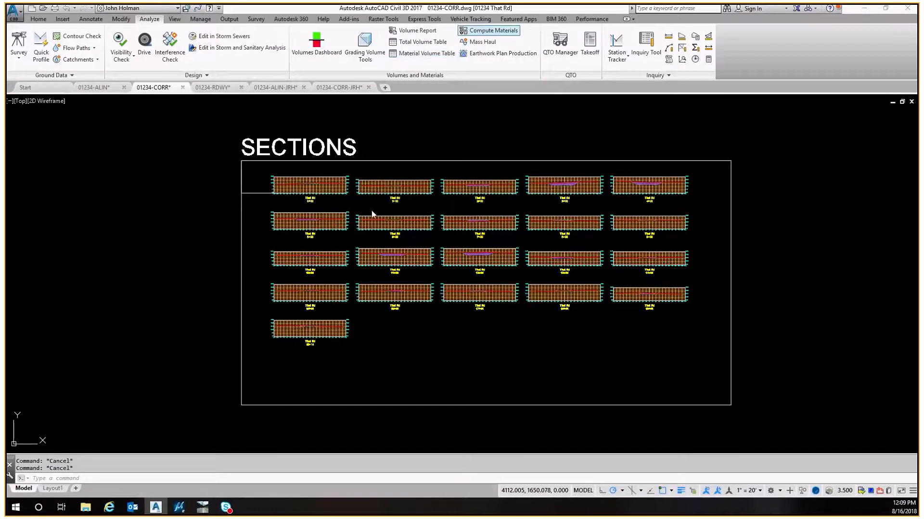
pyautogui.click(491, 30)
pyautogui.moveTo(476, 171); pyautogui.dragTo(480, 171)
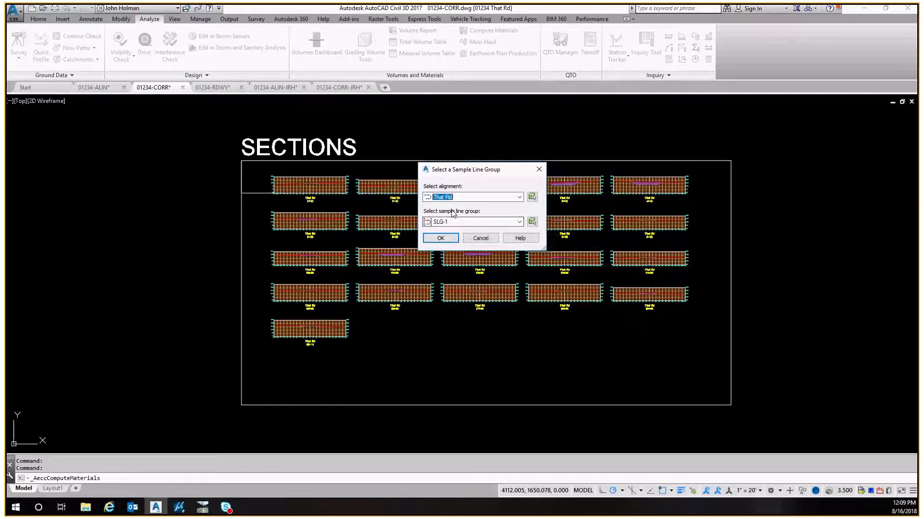
pyautogui.click(440, 238)
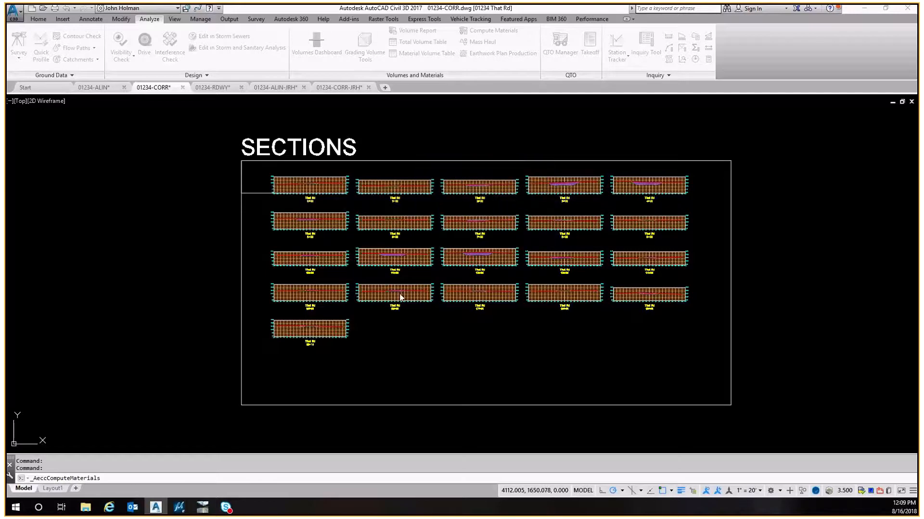
pyautogui.moveTo(291, 120); pyautogui.dragTo(553, 104)
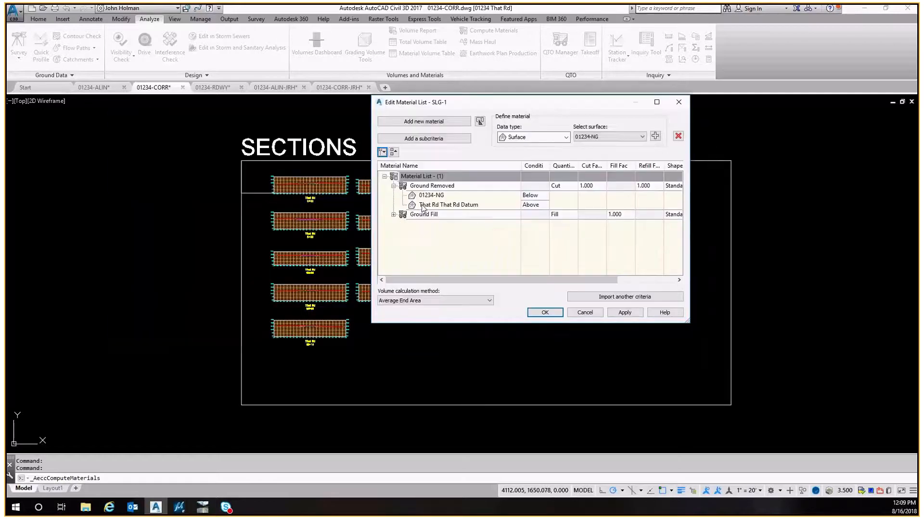
pyautogui.click(393, 215)
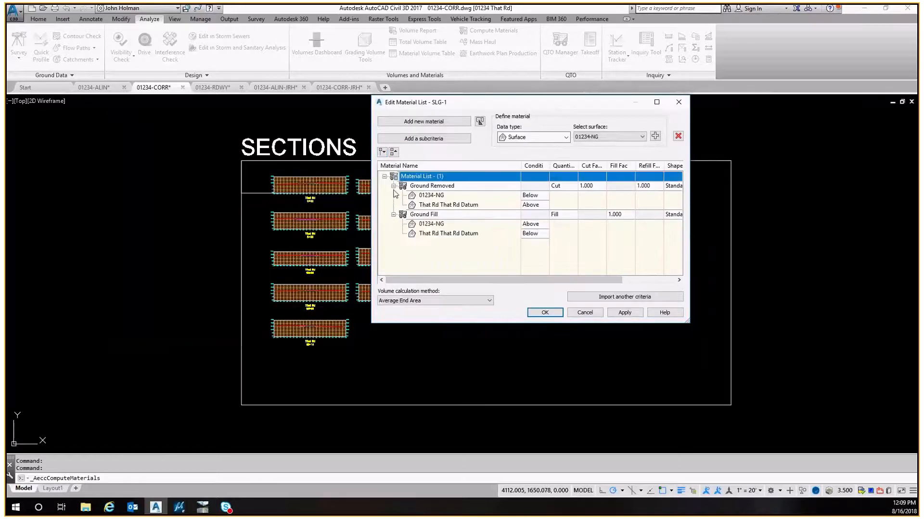
pyautogui.click(393, 185)
pyautogui.click(393, 187)
pyautogui.moveTo(576, 166); pyautogui.dragTo(575, 166)
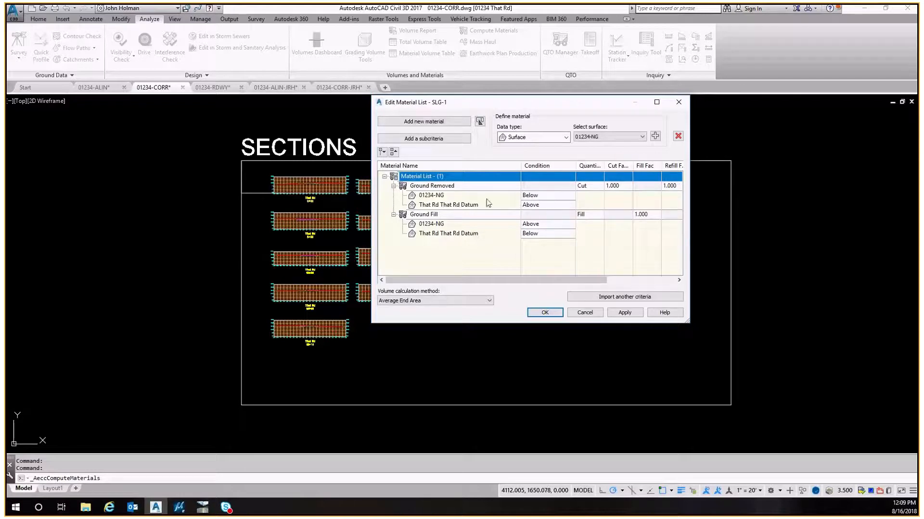
# Step: Review the Above/Below conditions of 01234-NG and That Rd Datum under Ground Removed and Ground Fill, and close the material list without applying
pyautogui.click(546, 196)
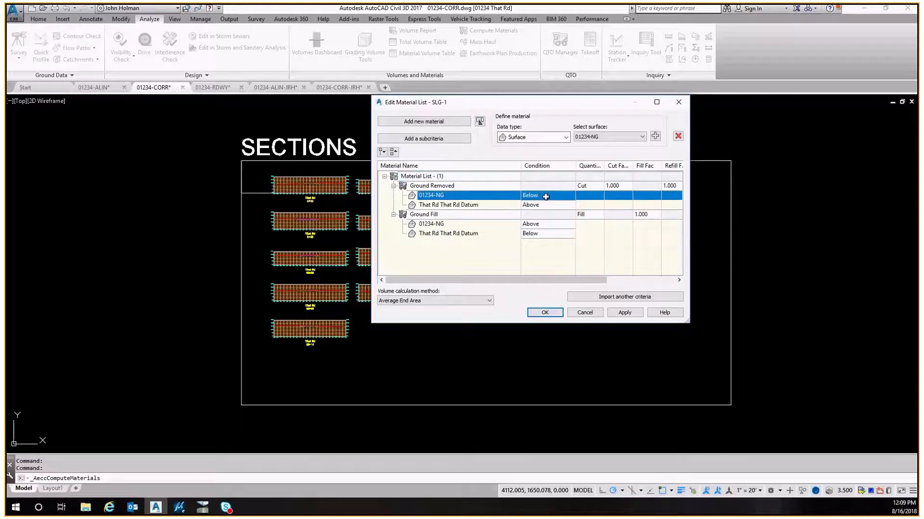
pyautogui.click(466, 206)
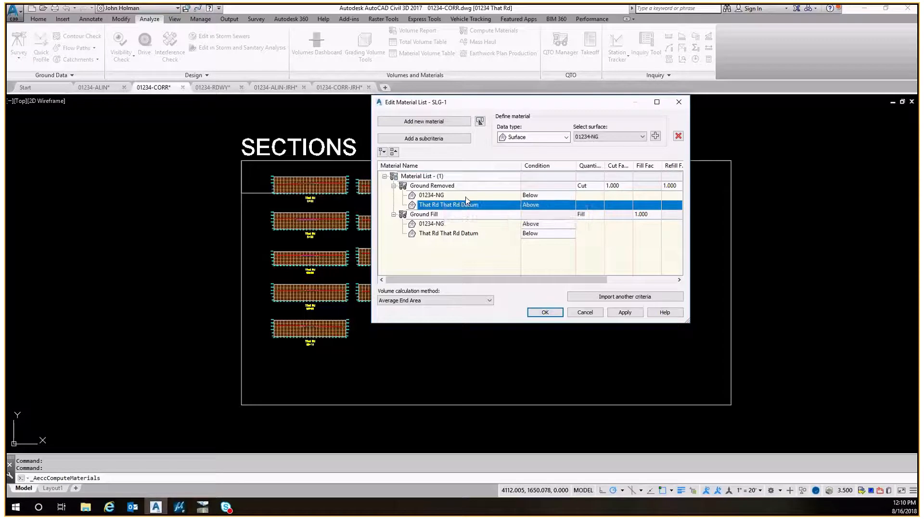
pyautogui.click(486, 196)
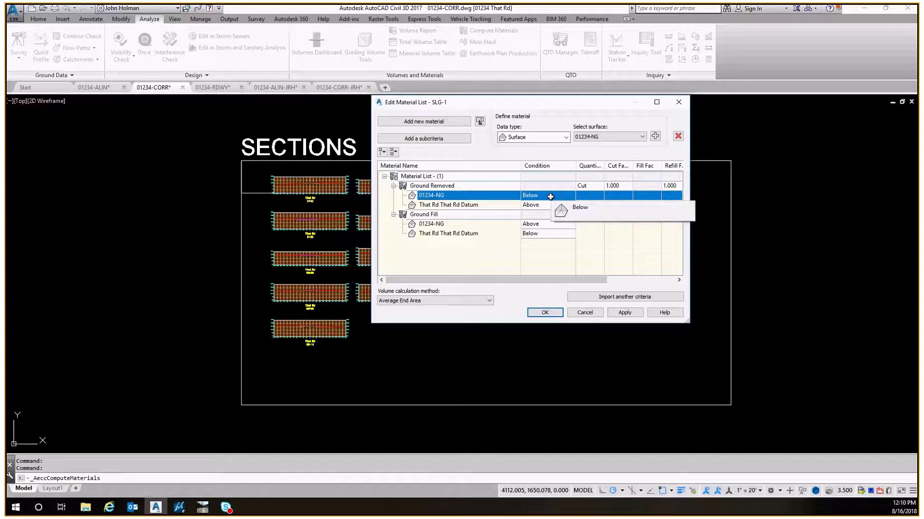
pyautogui.click(492, 205)
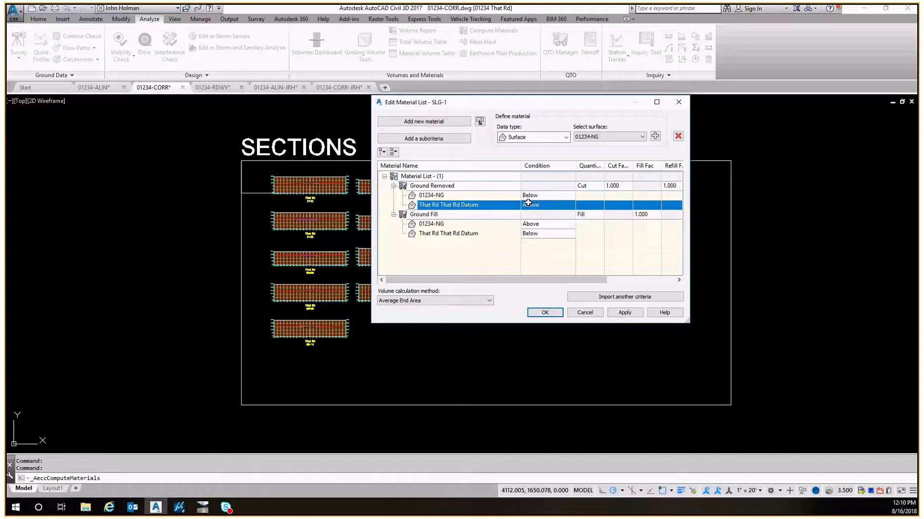
pyautogui.click(448, 226)
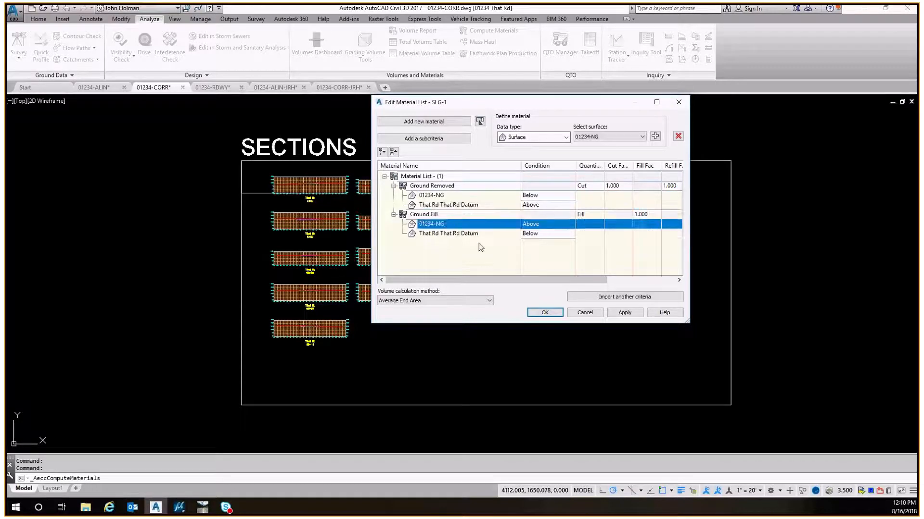
pyautogui.click(474, 236)
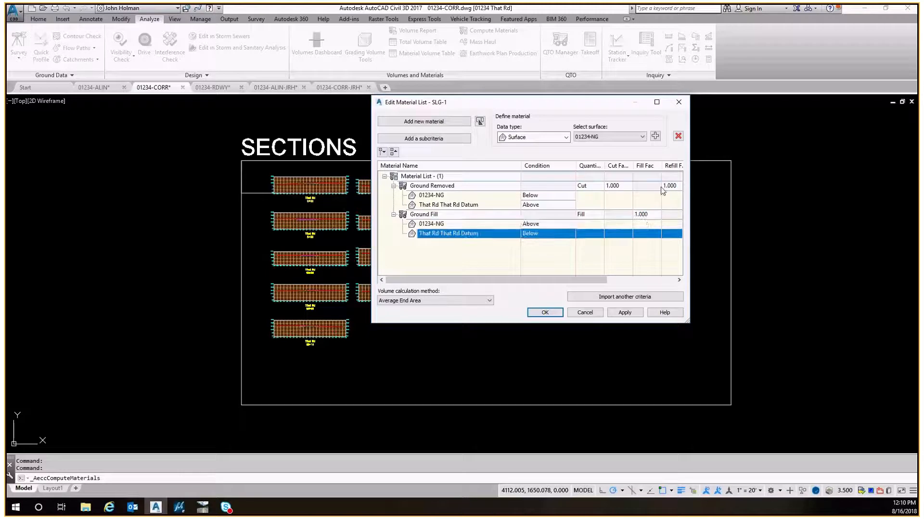
pyautogui.moveTo(581, 280); pyautogui.dragTo(625, 280)
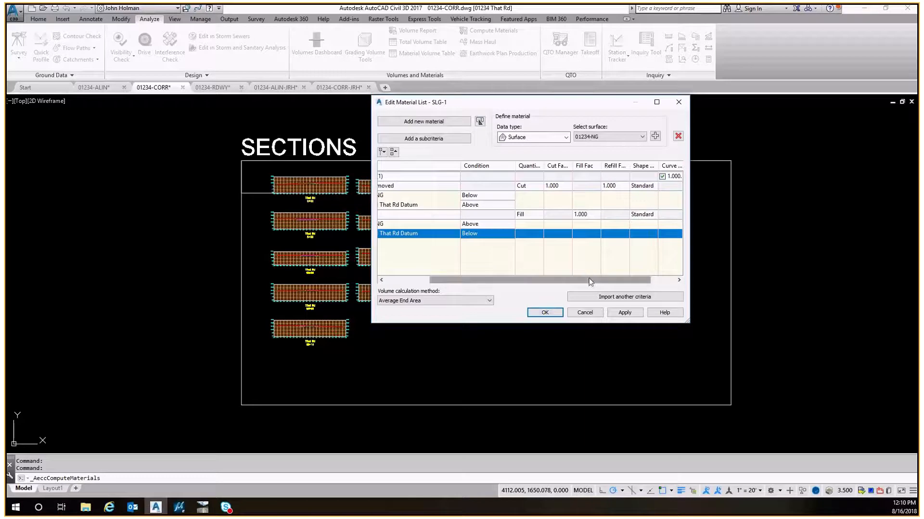
pyautogui.click(678, 102)
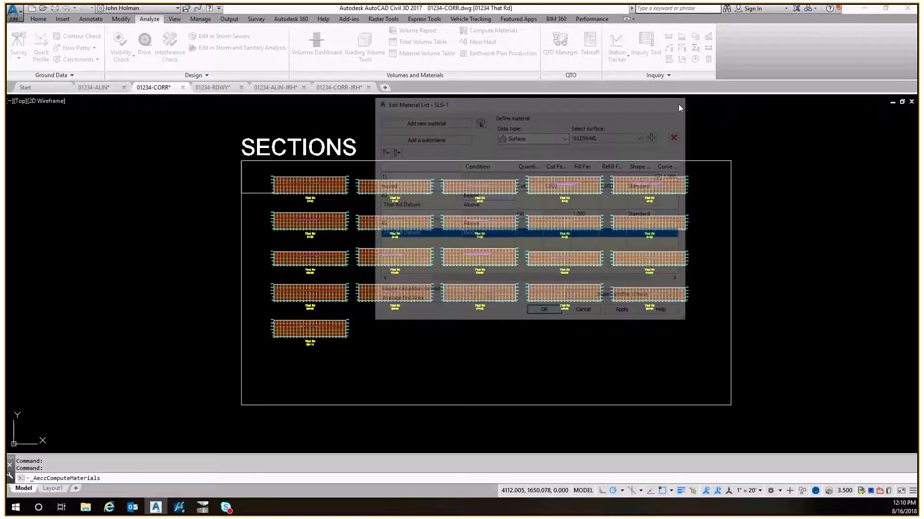
# Step: Reread the task list beside the corridor plan and examine the cut/fill hatching in the That Rd section view at 0+00
pyautogui.scroll(-4, 364, 244)
pyautogui.moveTo(319, 266); pyautogui.dragTo(369, 239, button='middle')
pyautogui.scroll(2, 329, 276)
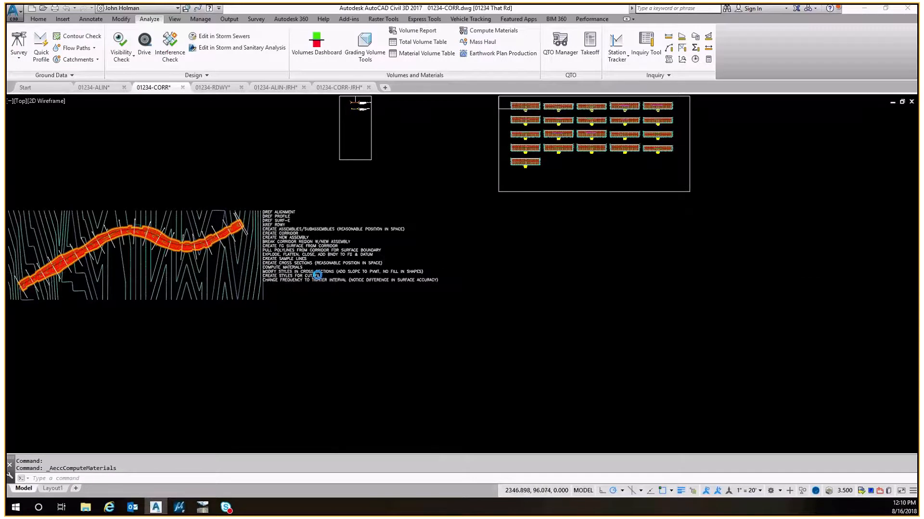
pyautogui.scroll(2, 317, 274)
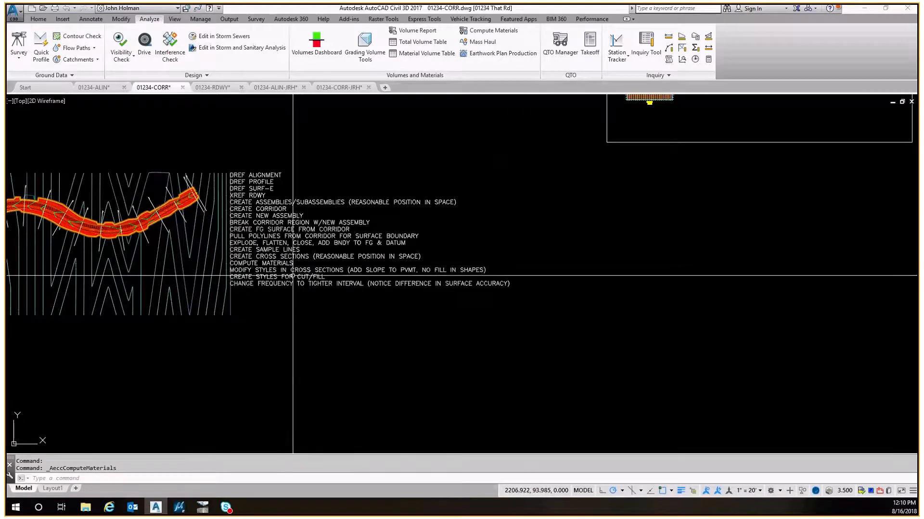
pyautogui.scroll(-5, 429, 247)
pyautogui.scroll(7, 429, 247)
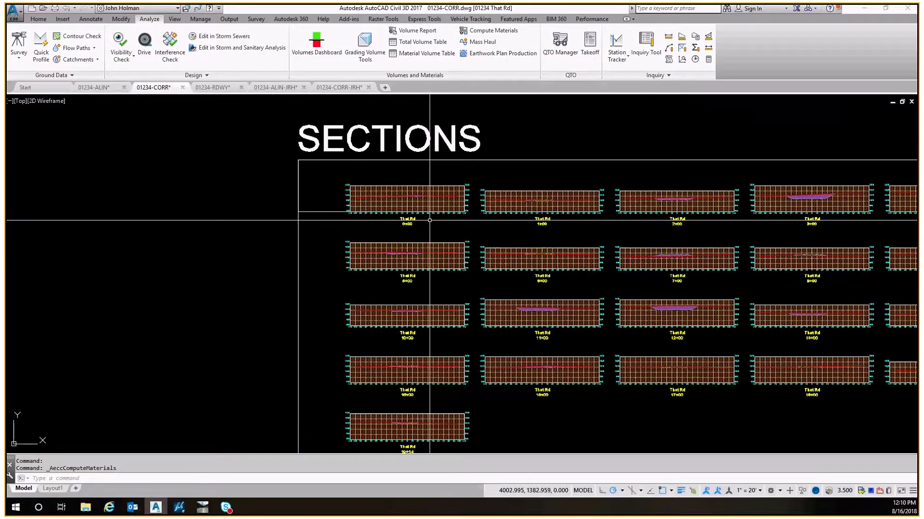
pyautogui.scroll(12, 394, 197)
pyautogui.press('Escape')
pyautogui.press('Escape')
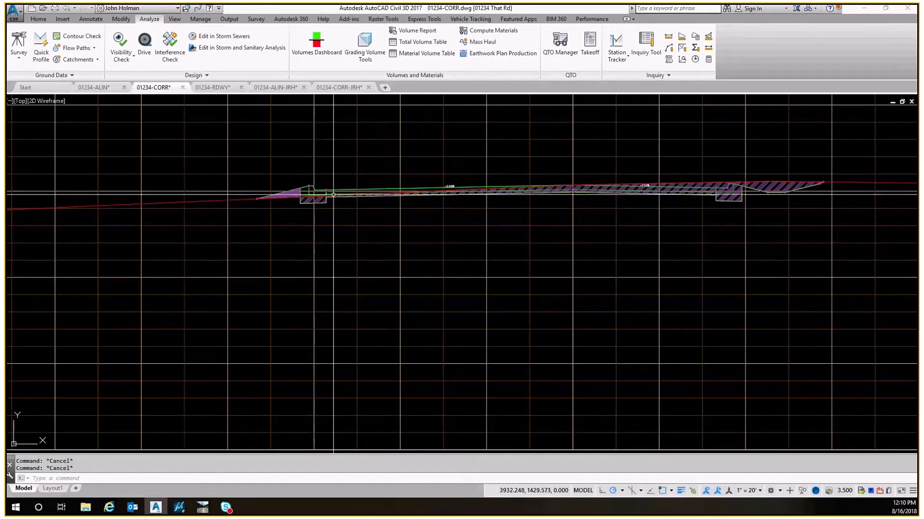
pyautogui.scroll(2, 288, 192)
pyautogui.scroll(-8, 322, 186)
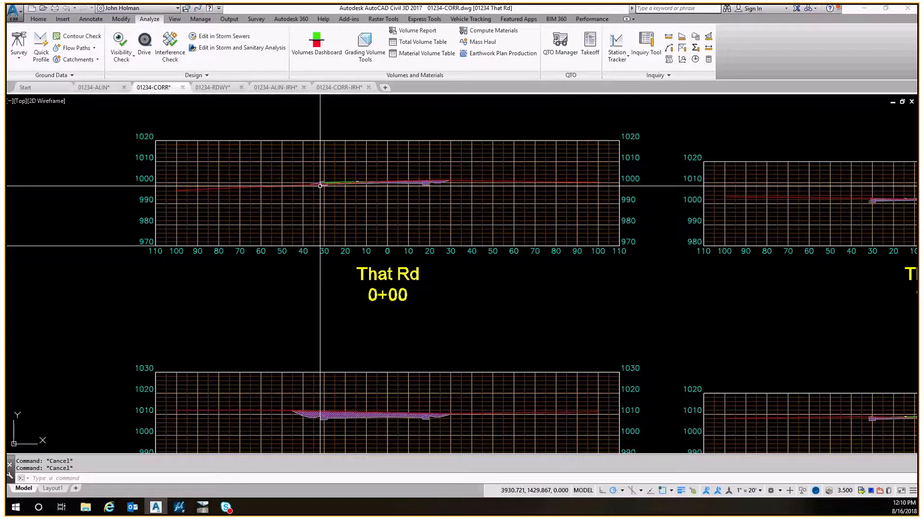
pyautogui.scroll(-6, 320, 186)
pyautogui.scroll(5, 228, 189)
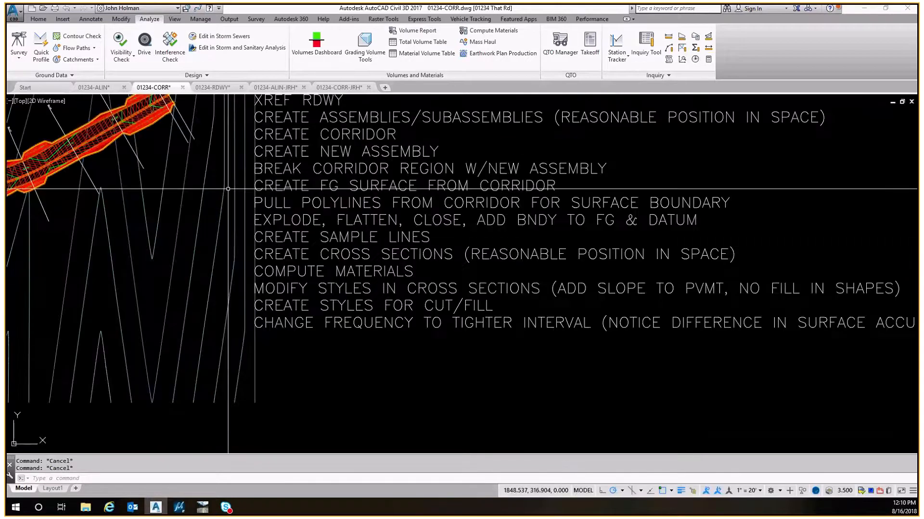
# Step: Open the properties of sample line group SLG-1 from a sample line near the end of the corridor
pyautogui.moveTo(228, 189); pyautogui.dragTo(270, 258, button='middle')
pyautogui.click(151, 173)
pyautogui.rightClick(144, 134)
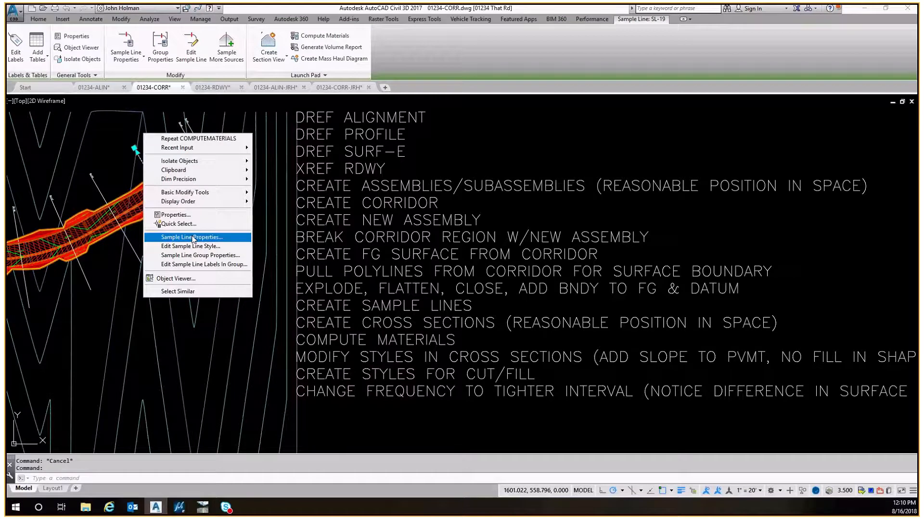
pyautogui.click(199, 256)
pyautogui.moveTo(175, 111); pyautogui.dragTo(428, 147)
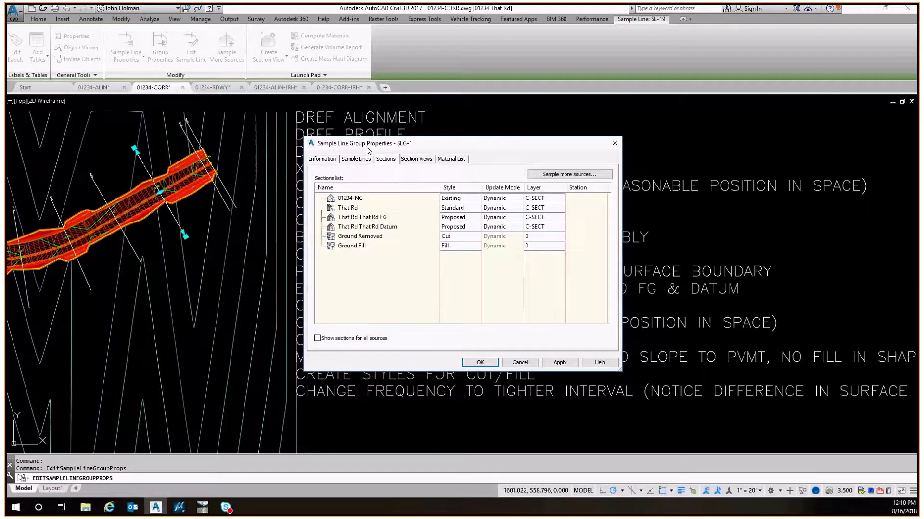
pyautogui.click(452, 236)
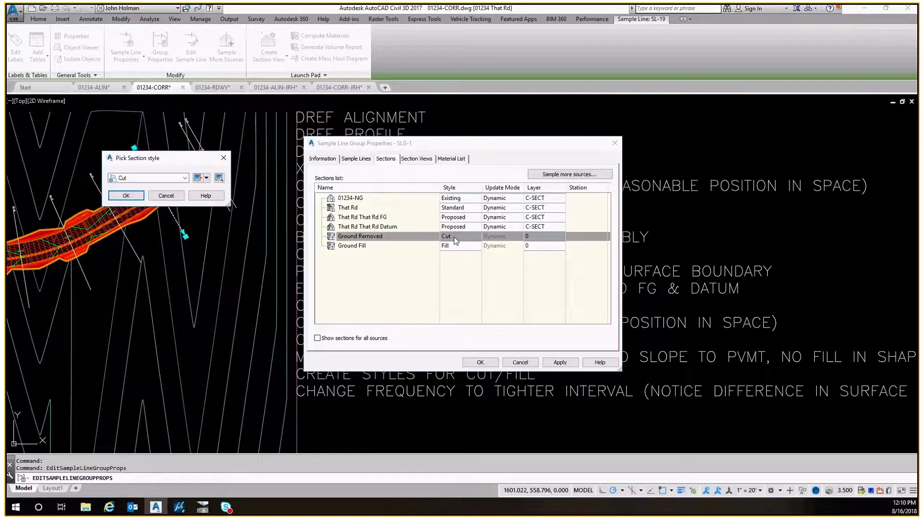
pyautogui.click(159, 178)
pyautogui.click(122, 186)
pyautogui.click(223, 158)
# Step: Assign the Standard section style to both Ground Removed and Ground Fill and accept the sample line group properties
pyautogui.click(455, 236)
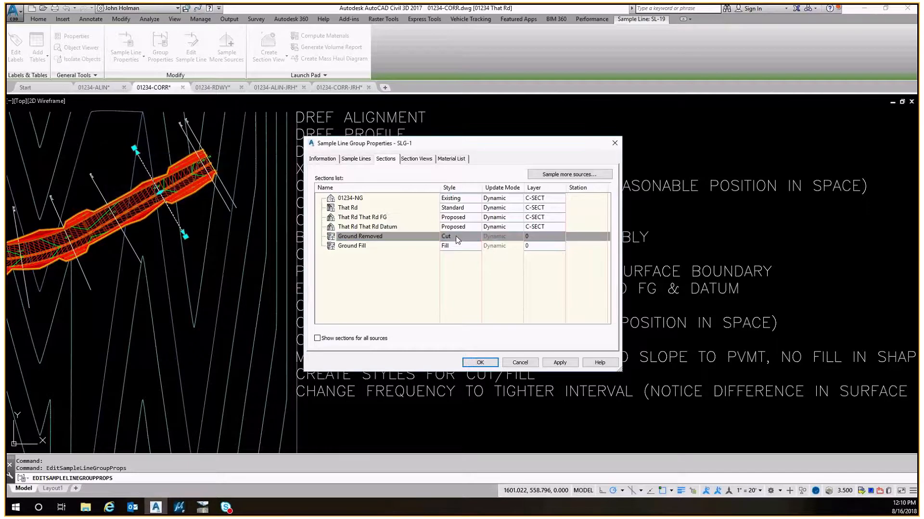
pyautogui.click(144, 179)
pyautogui.click(127, 216)
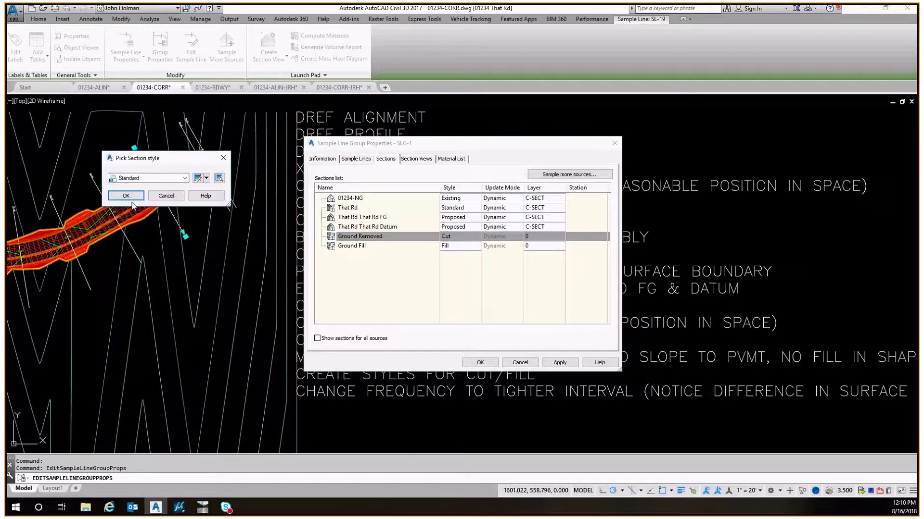
pyautogui.click(126, 196)
pyautogui.click(456, 246)
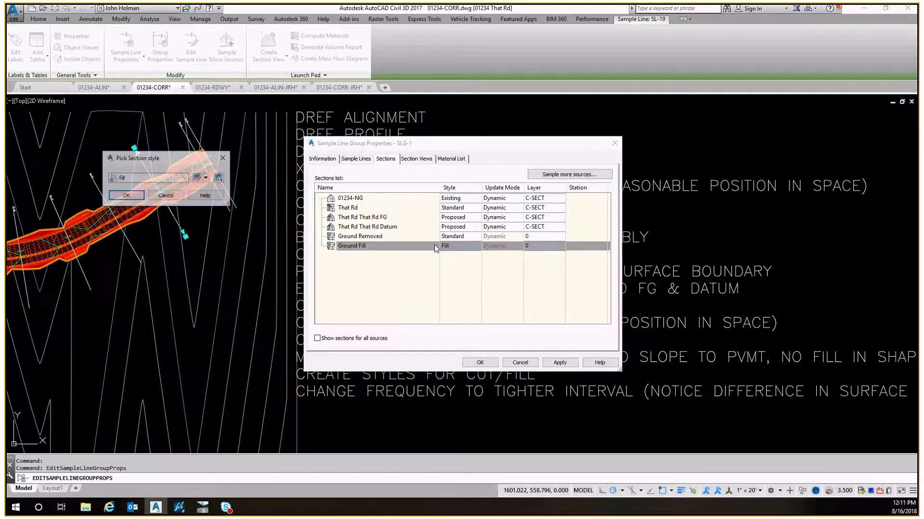
pyautogui.click(145, 179)
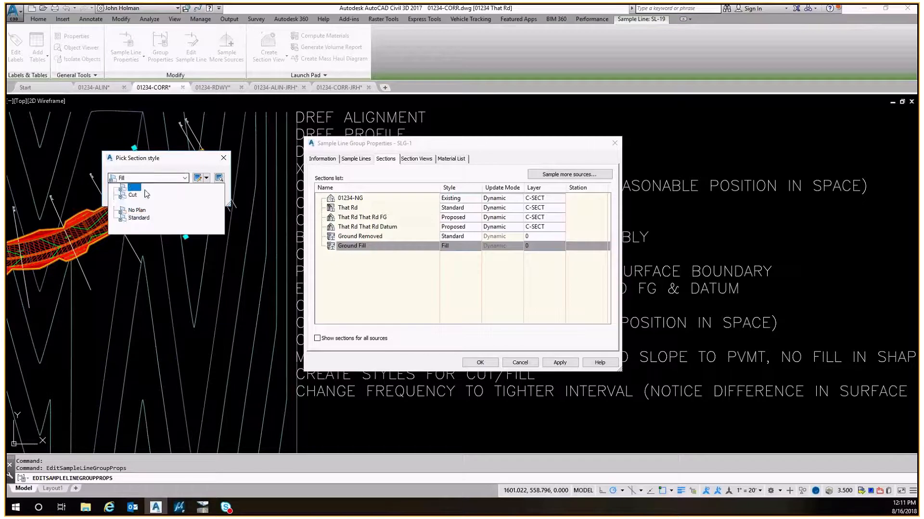
pyautogui.click(138, 218)
pyautogui.click(126, 195)
pyautogui.click(488, 363)
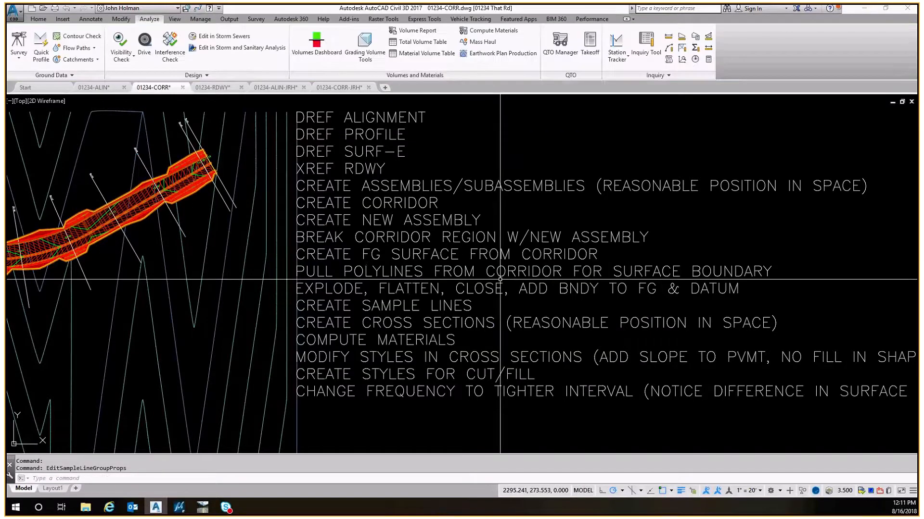
# Step: Regenerate the whole drawing and inspect the That Rd section view at 1+00
pyautogui.scroll(-8, 500, 279)
pyautogui.scroll(-6, 419, 229)
pyautogui.press('Escape')
pyautogui.scroll(10, 420, 229)
pyautogui.scroll(2, 577, 215)
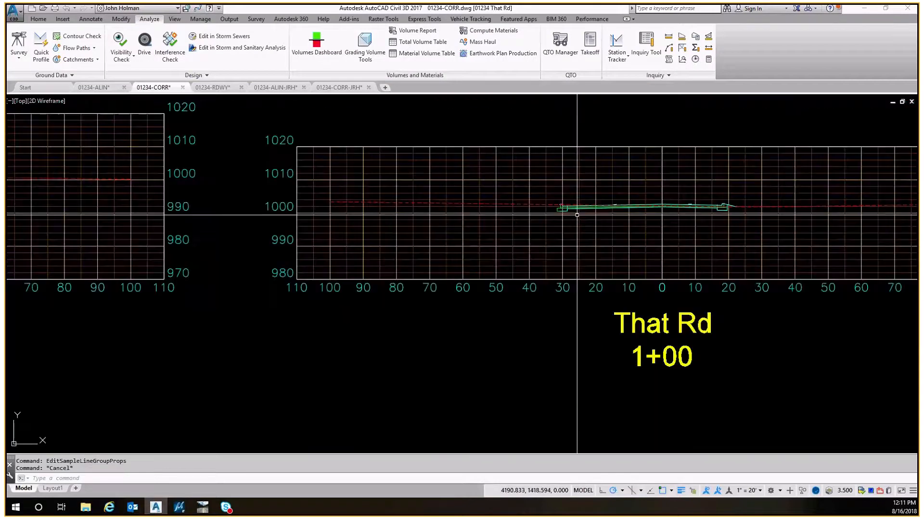
pyautogui.moveTo(576, 214); pyautogui.dragTo(380, 215, button='middle')
pyautogui.write('rea')
pyautogui.press('Return')
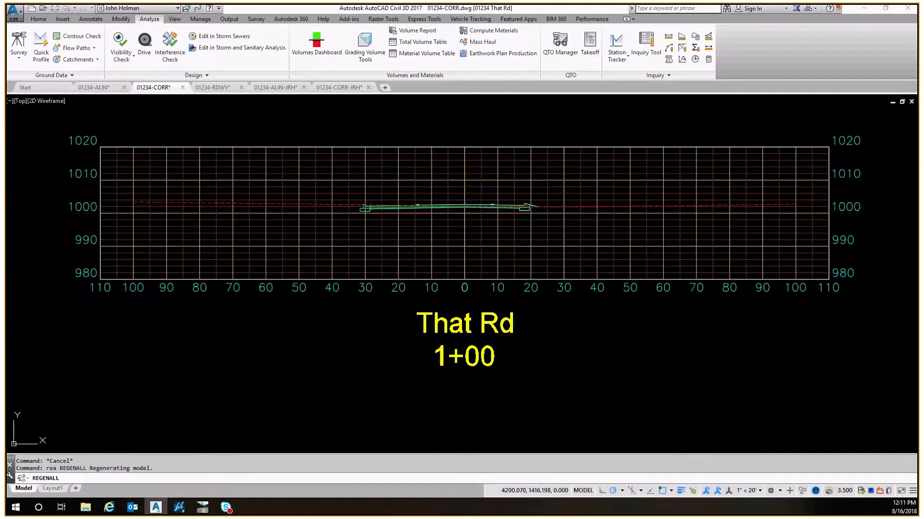
pyautogui.moveTo(272, 221); pyautogui.dragTo(579, 198, button='middle')
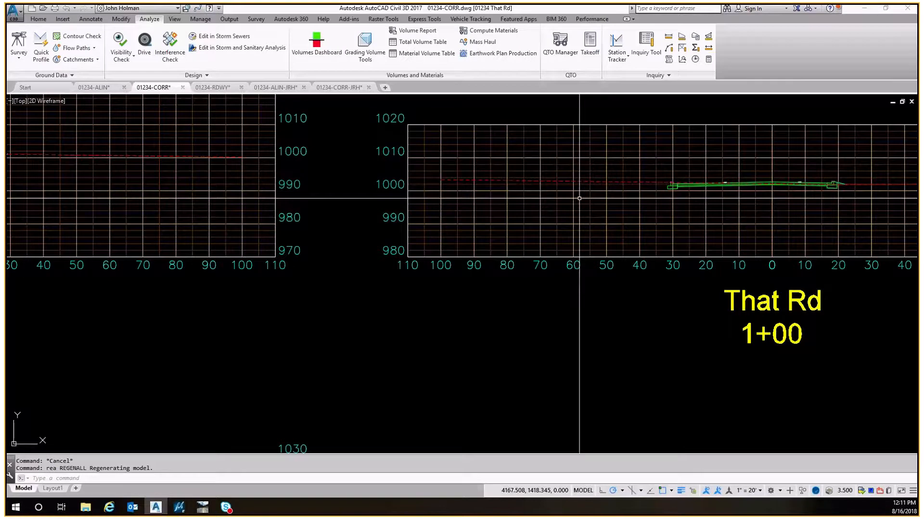
pyautogui.scroll(-8, 510, 172)
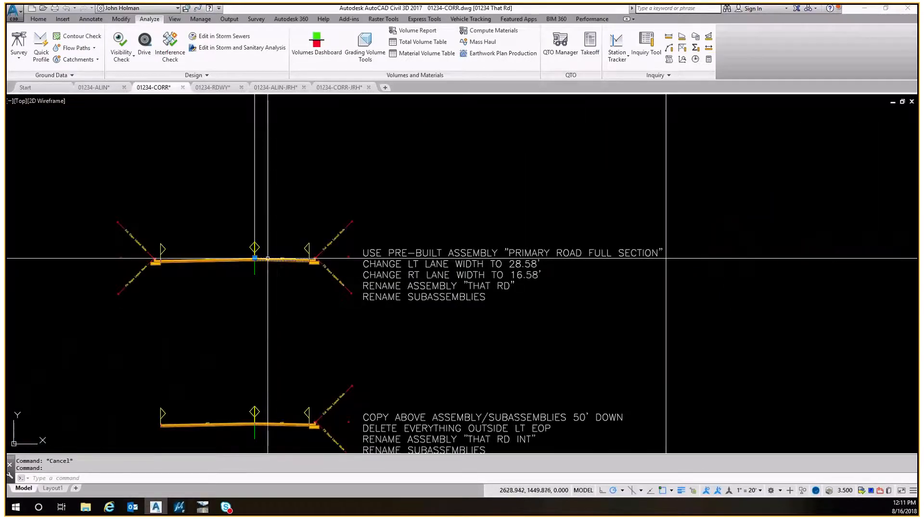
pyautogui.click(280, 260)
pyautogui.rightClick(280, 260)
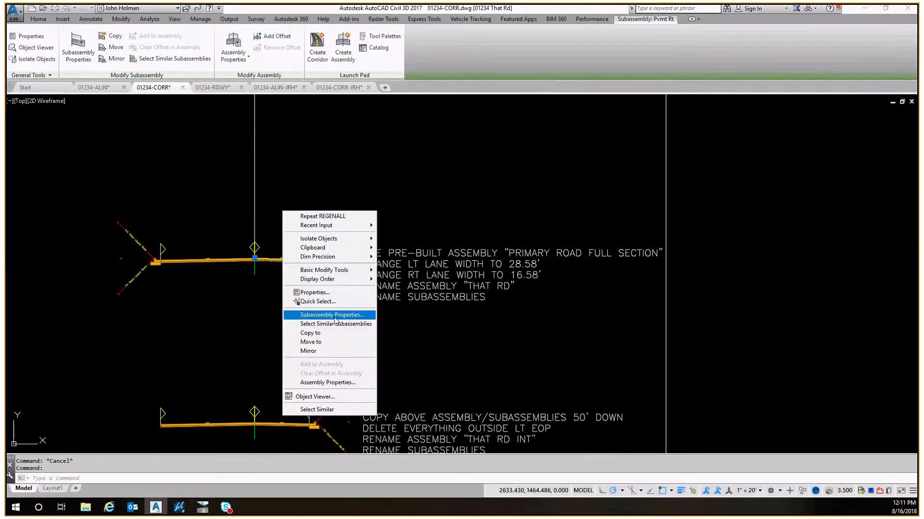
pyautogui.press('Escape')
pyautogui.press('Escape')
# Step: Open the Standard code set style for editing from the That Rd assembly's properties and expand its Shape codes
pyautogui.click(254, 267)
pyautogui.rightClick(271, 179)
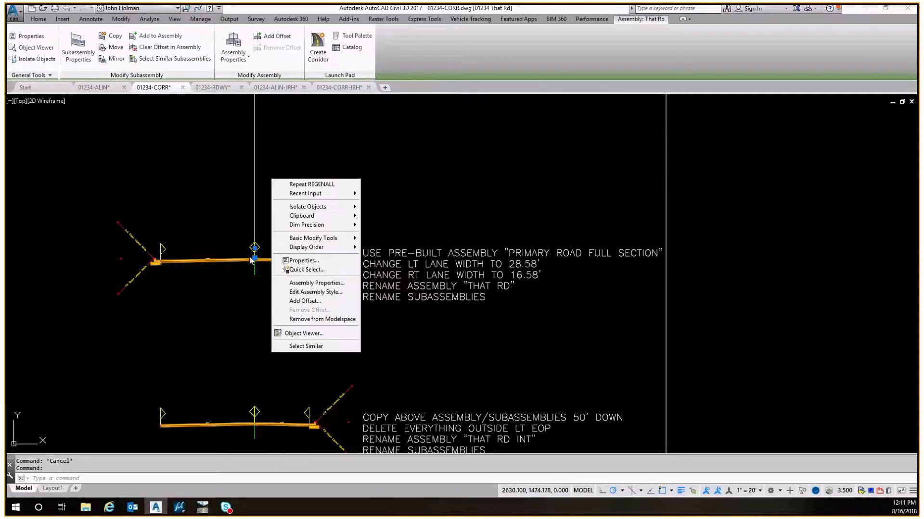
pyautogui.click(316, 283)
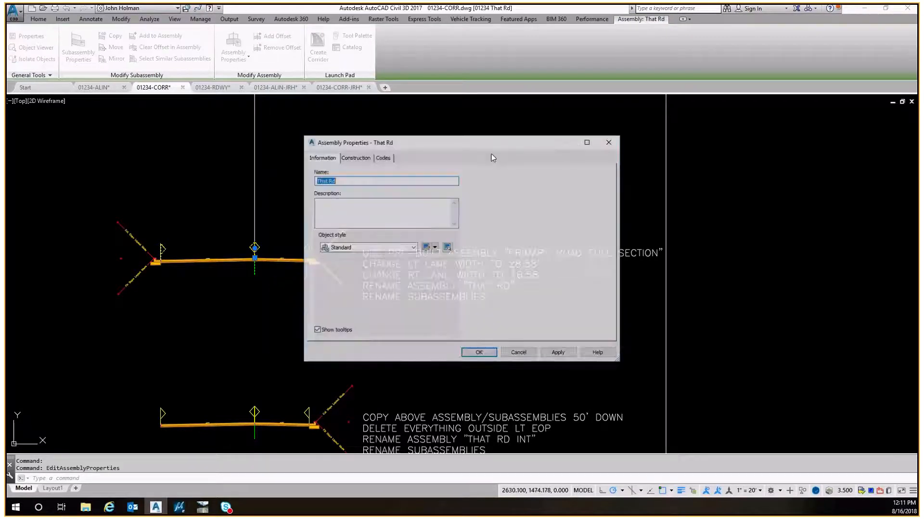
pyautogui.click(382, 158)
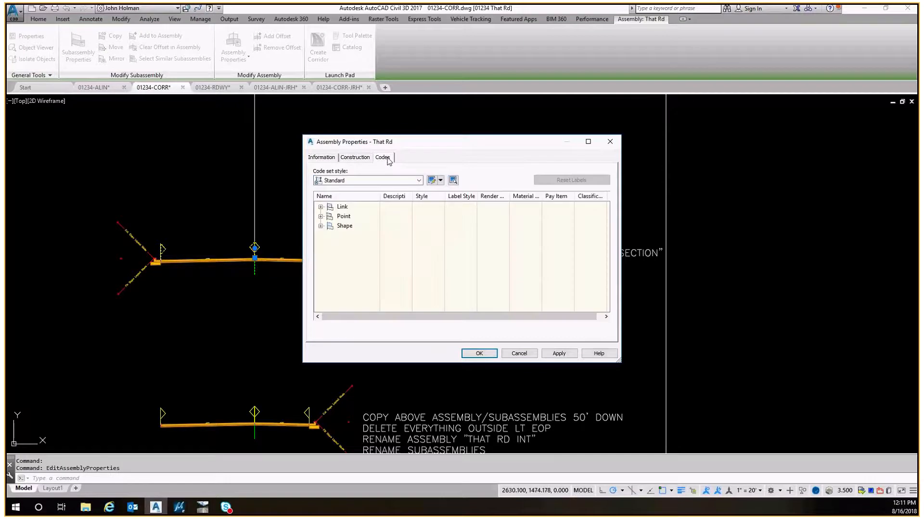
pyautogui.click(432, 180)
pyautogui.moveTo(251, 98); pyautogui.dragTo(734, 90)
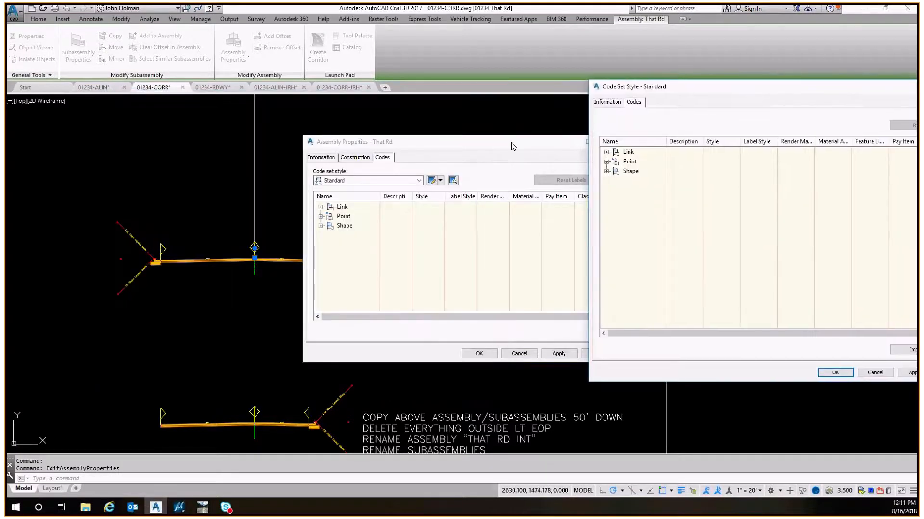
pyautogui.moveTo(675, 90); pyautogui.dragTo(373, 99)
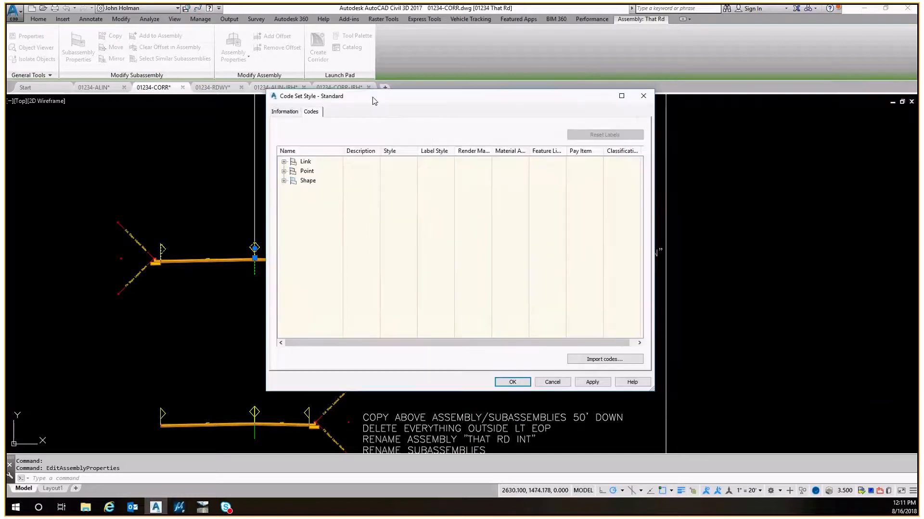
pyautogui.click(284, 180)
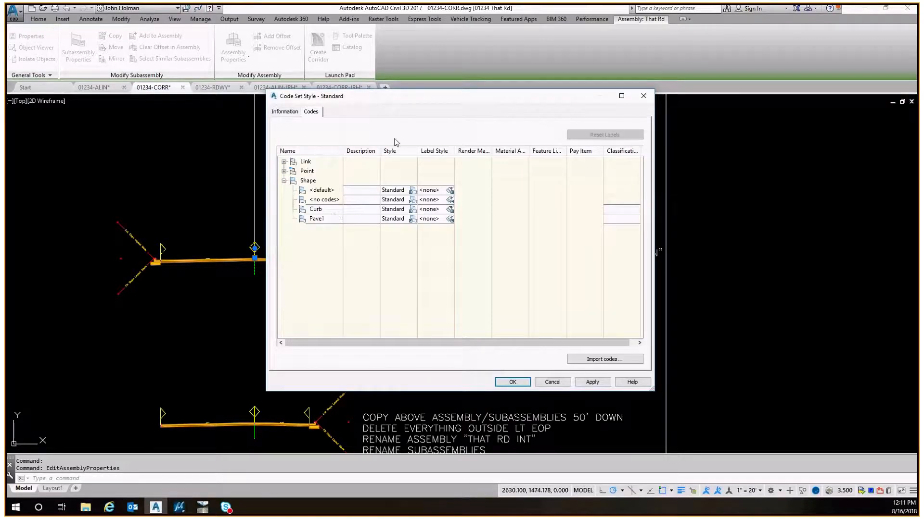
# Step: Edit the Standard shape style assigned to the Curb code and show its display settings for the Section view direction
pyautogui.click(394, 211)
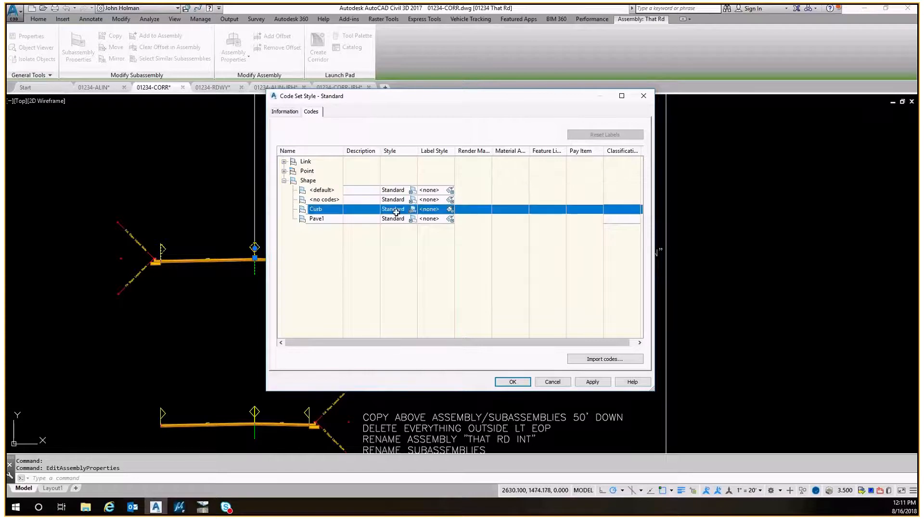
pyautogui.click(412, 212)
pyautogui.click(197, 179)
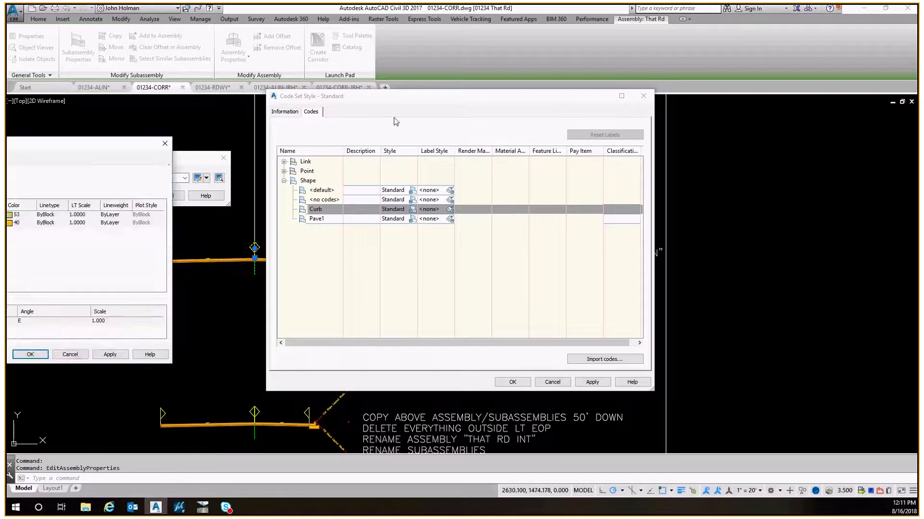
pyautogui.click(368, 126)
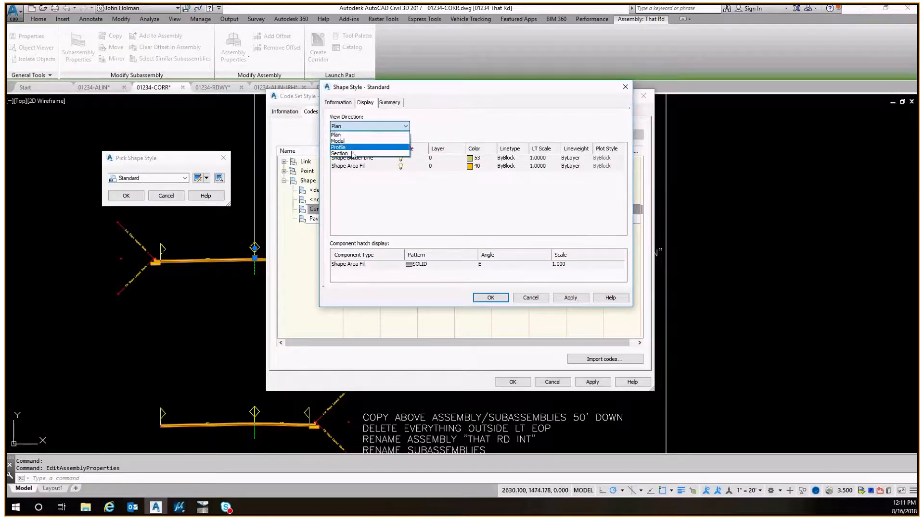
pyautogui.click(351, 153)
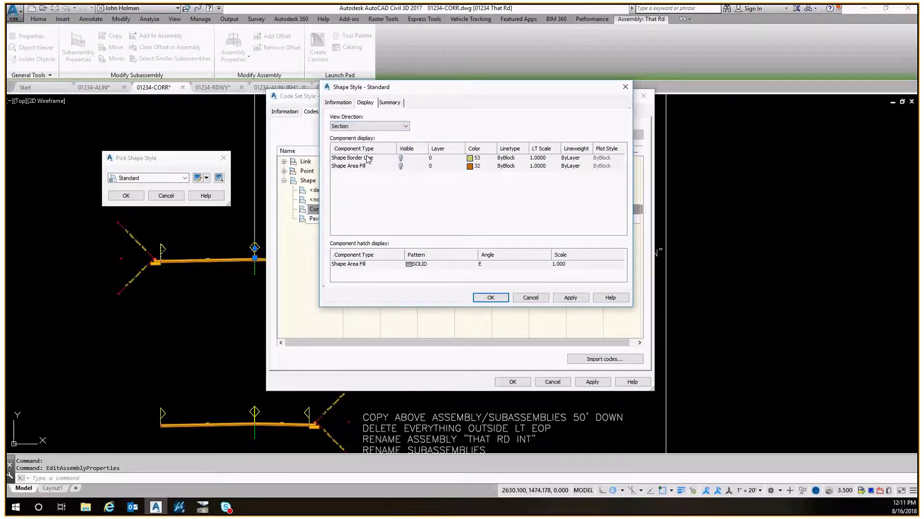
# Step: Make Shape Border Line and Shape Area Fill visible in section, accept the style and assembly settings, and check the section views
pyautogui.click(400, 159)
pyautogui.click(399, 159)
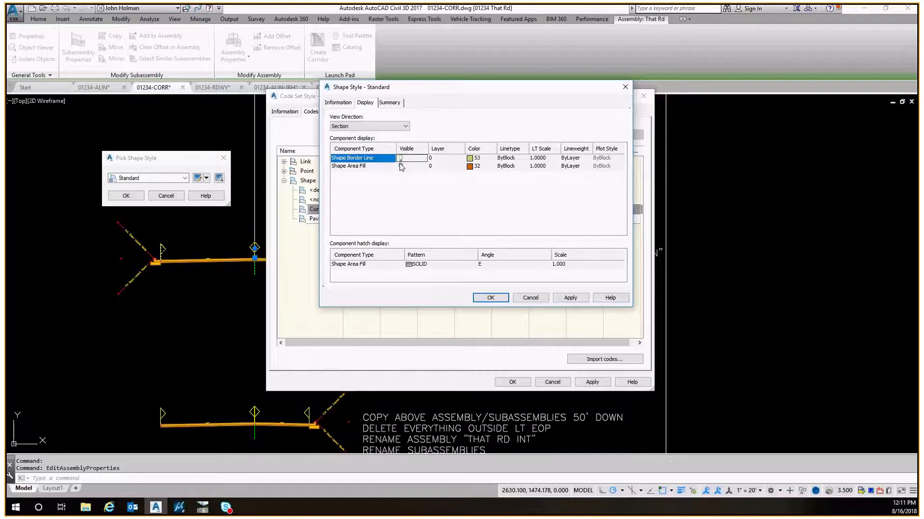
pyautogui.click(401, 166)
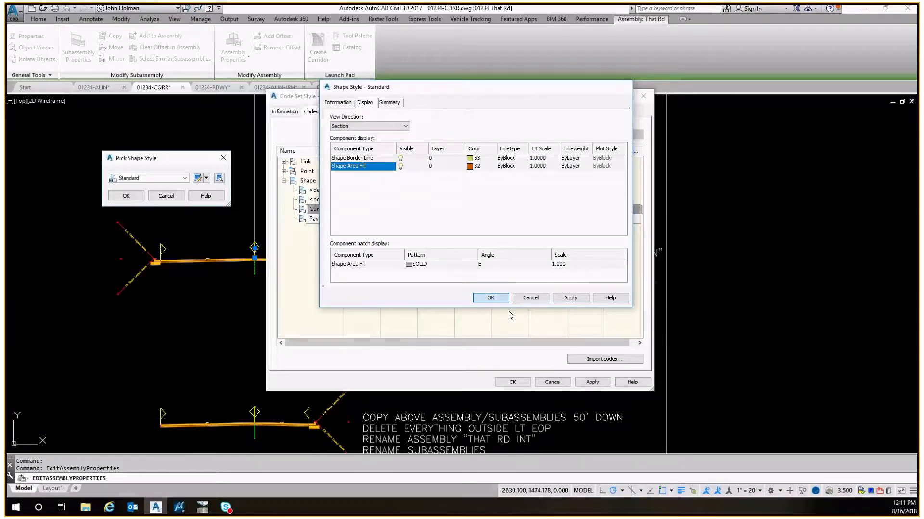
pyautogui.click(125, 197)
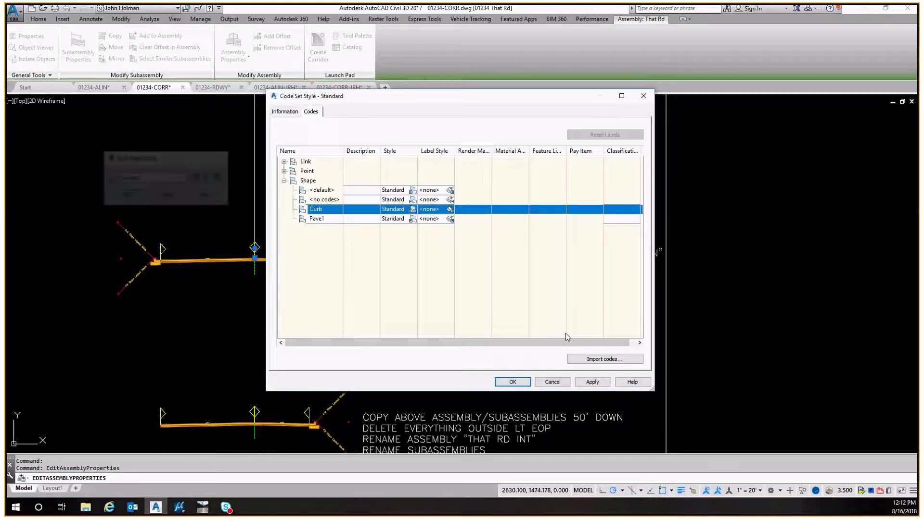
pyautogui.click(503, 382)
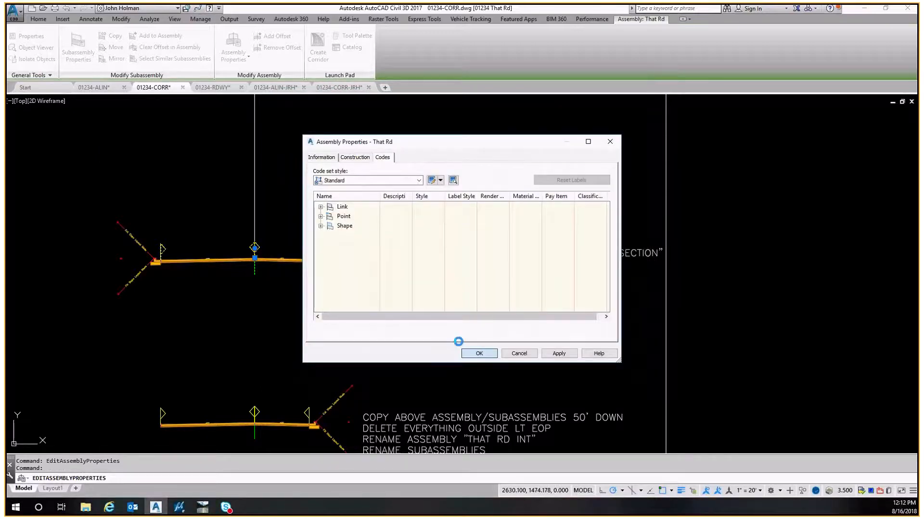
pyautogui.click(479, 354)
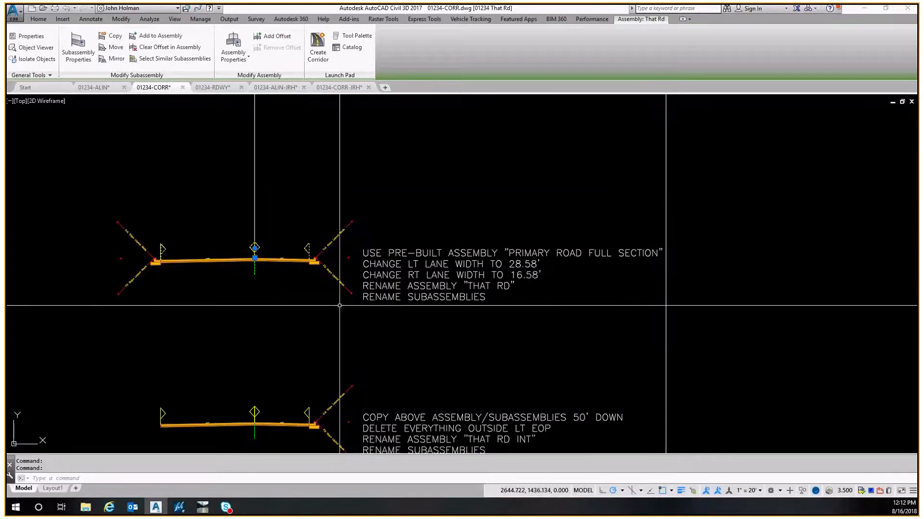
pyautogui.scroll(-5, 166, 238)
pyautogui.scroll(5, 500, 236)
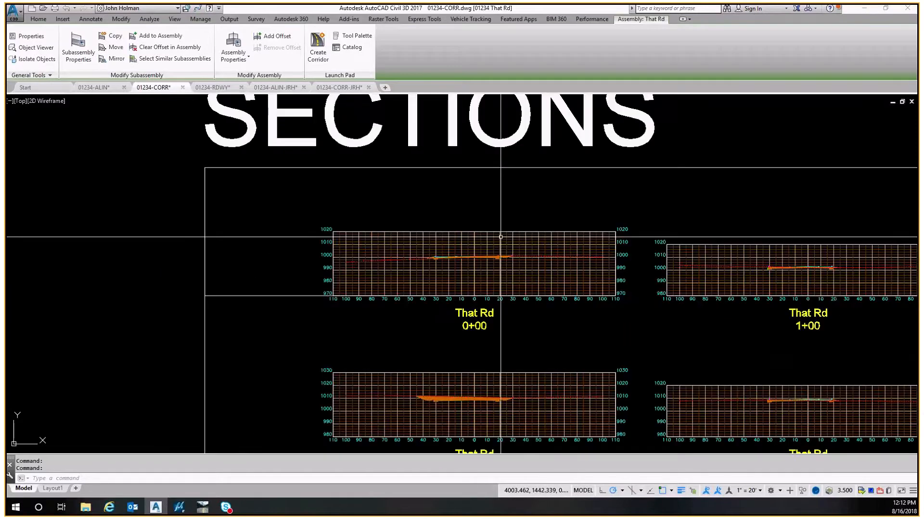
# Step: Reopen the That Rd assembly's properties, edit its Standard code set style and expand the Shape codes
pyautogui.scroll(5, 382, 219)
pyautogui.scroll(-5, 361, 239)
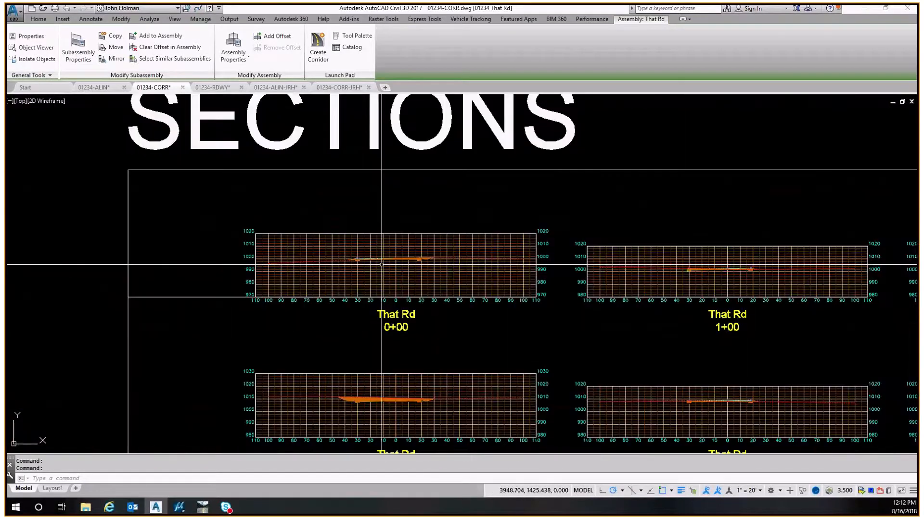
pyautogui.moveTo(382, 265); pyautogui.dragTo(688, 196, button='middle')
pyautogui.scroll(-4, 150, 179)
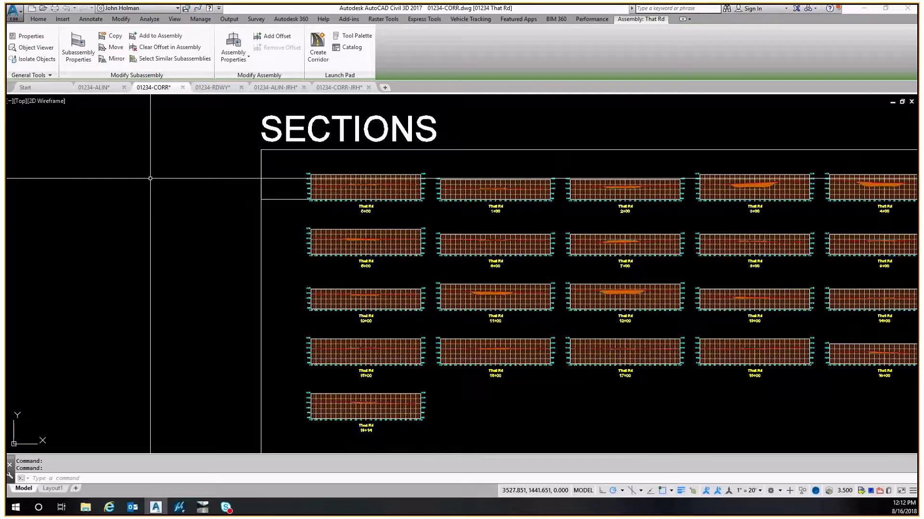
pyautogui.moveTo(150, 178); pyautogui.dragTo(604, 167, button='middle')
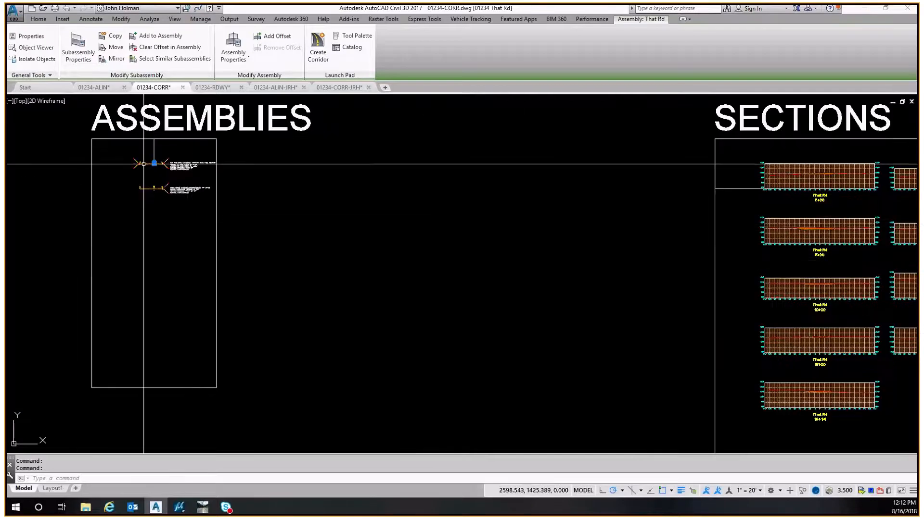
pyautogui.scroll(5, 144, 164)
pyautogui.rightClick(168, 162)
pyautogui.click(207, 267)
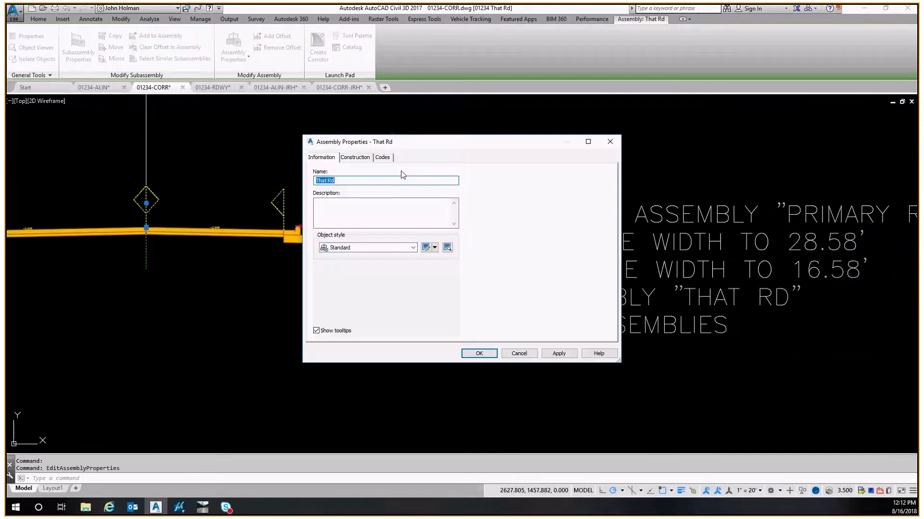
pyautogui.click(380, 157)
pyautogui.click(431, 180)
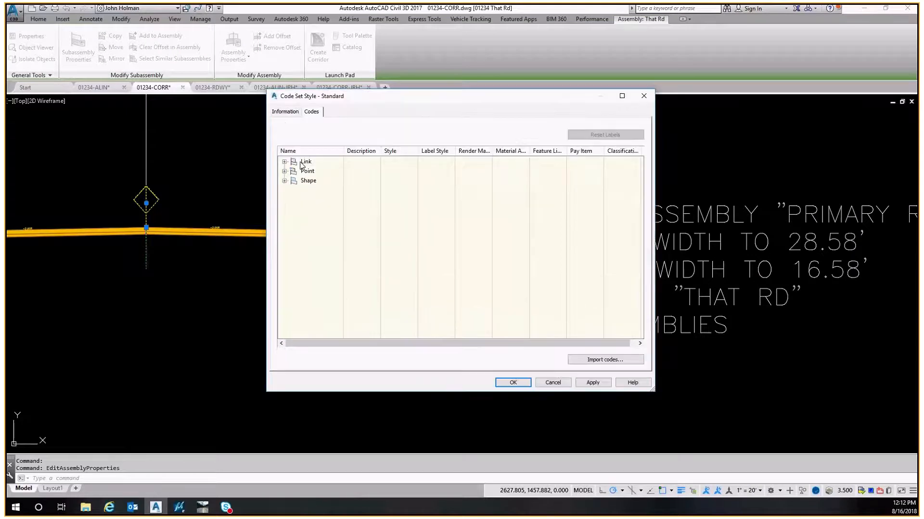
pyautogui.click(284, 181)
# Step: Hide Shape Area Fill for the Section view direction in the Curb code's Standard shape style and accept the assembly settings
pyautogui.click(418, 209)
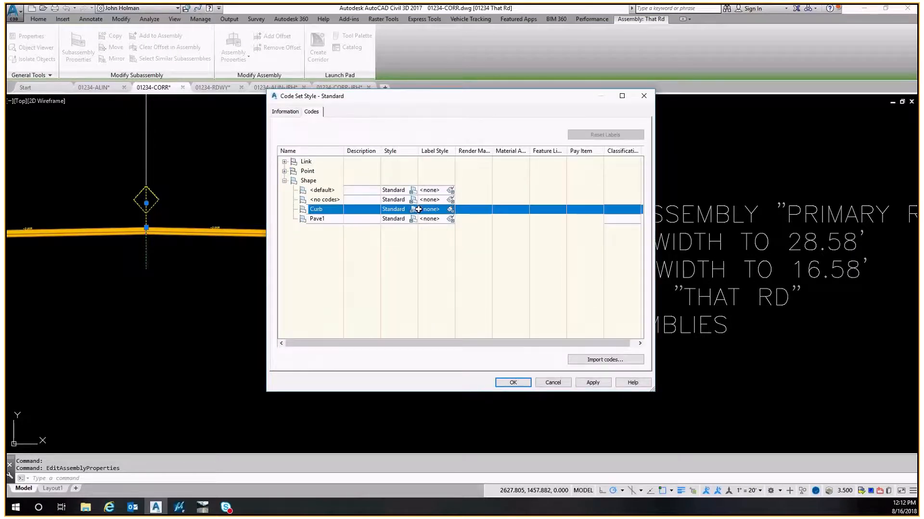
pyautogui.click(416, 209)
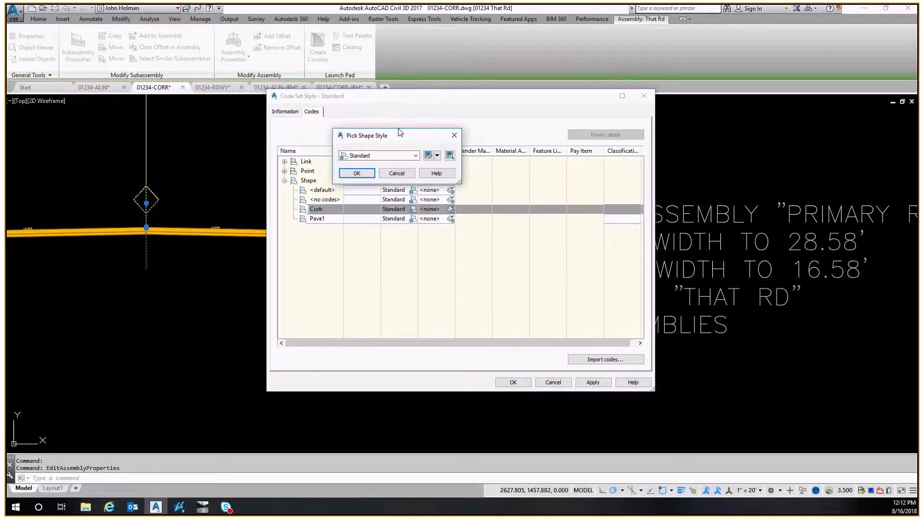
pyautogui.click(427, 155)
pyautogui.click(369, 126)
pyautogui.click(403, 161)
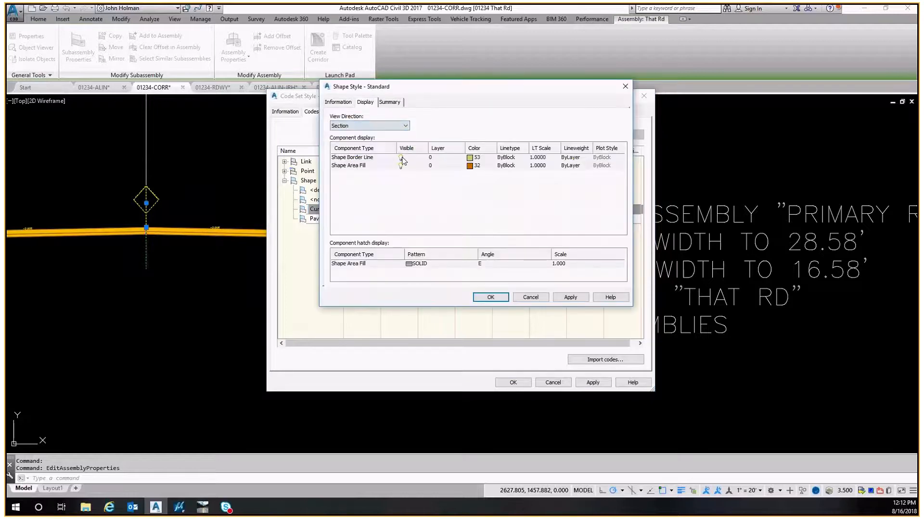
pyautogui.click(490, 297)
pyautogui.click(356, 173)
pyautogui.click(513, 383)
pyautogui.click(489, 355)
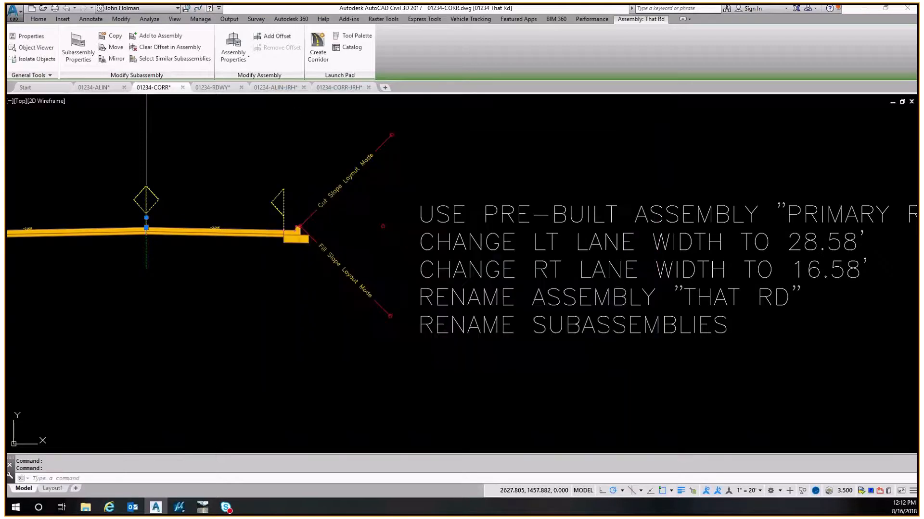
# Step: Examine the That Rd section view at 0+00 and its neighbours to check the shape fill display
pyautogui.scroll(-9, 375, 199)
pyautogui.moveTo(628, 238); pyautogui.dragTo(276, 252, button='middle')
pyautogui.moveTo(801, 237); pyautogui.dragTo(280, 243, button='middle')
pyautogui.scroll(8, 596, 232)
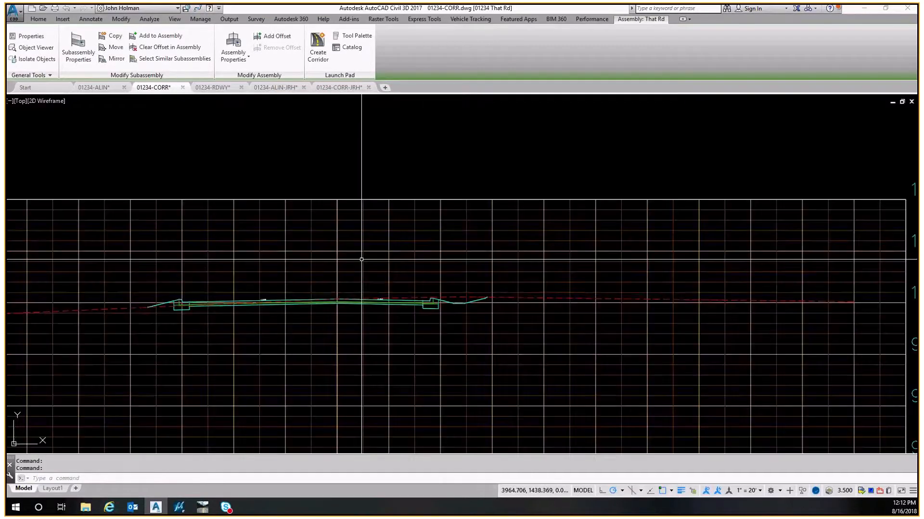
pyautogui.scroll(4, 333, 307)
pyautogui.moveTo(339, 318)
pyautogui.mouseDown(button='middle')
pyautogui.moveTo(406, 218)
pyautogui.moveTo(616, 178)
pyautogui.mouseUp(button='middle')
pyautogui.press('Escape')
pyautogui.press('Escape')
pyautogui.moveTo(273, 190); pyautogui.dragTo(398, 190, button='middle')
pyautogui.scroll(-4, 398, 190)
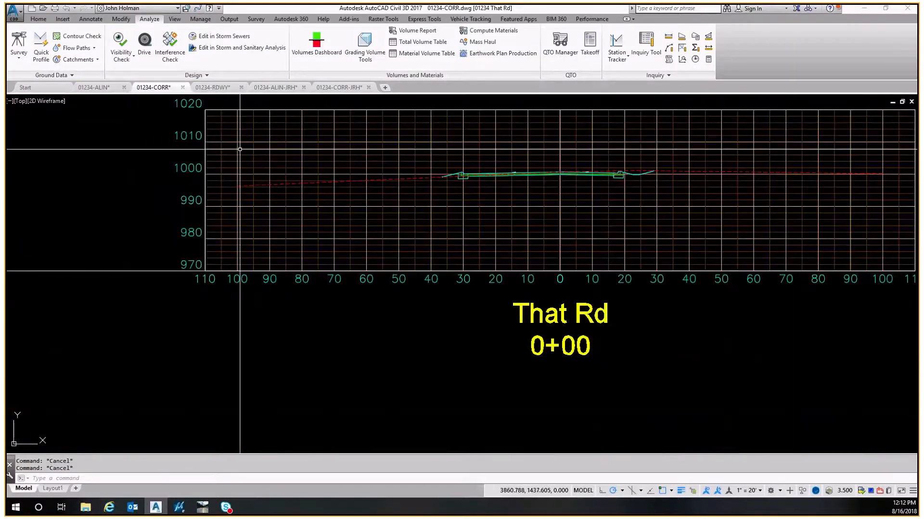
pyautogui.scroll(-2, 232, 223)
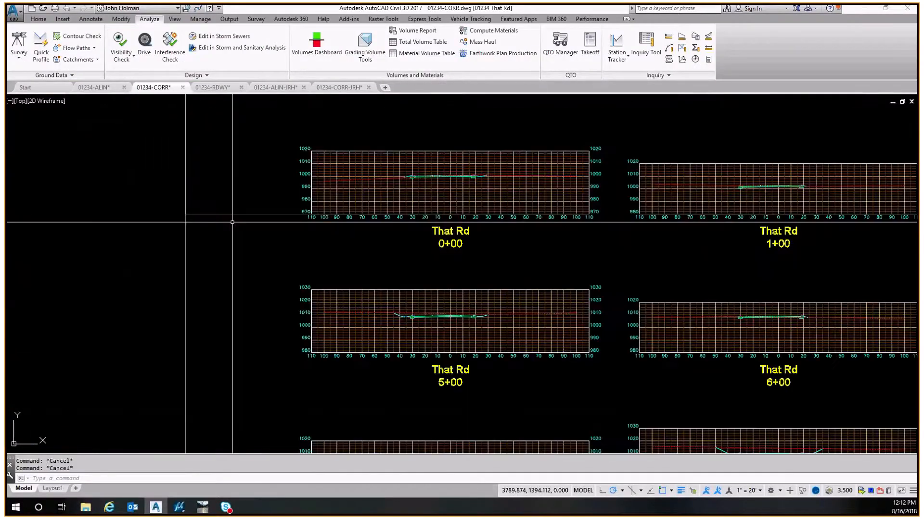
# Step: Assign the Cut style to the Ground Removed section in the sample line group's properties
pyautogui.scroll(-6, 232, 223)
pyautogui.scroll(3, 243, 230)
pyautogui.click(243, 230)
pyautogui.rightClick(249, 157)
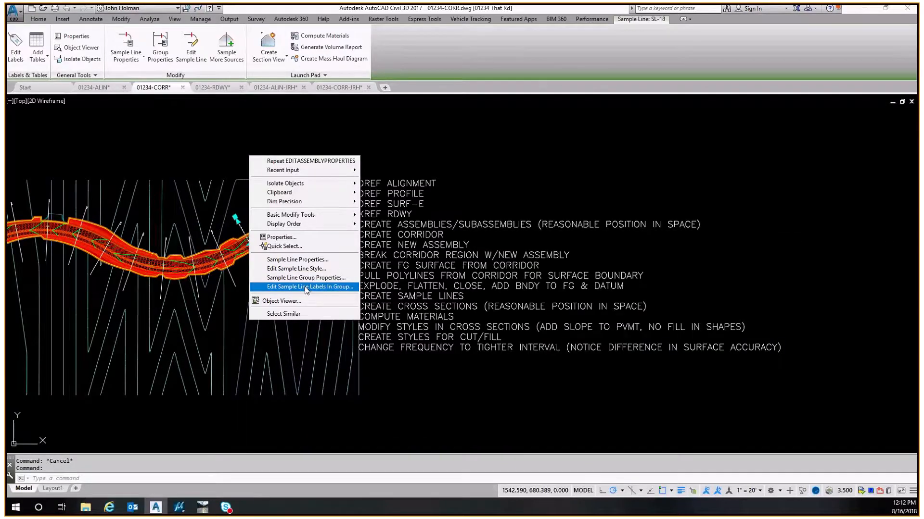
pyautogui.click(306, 278)
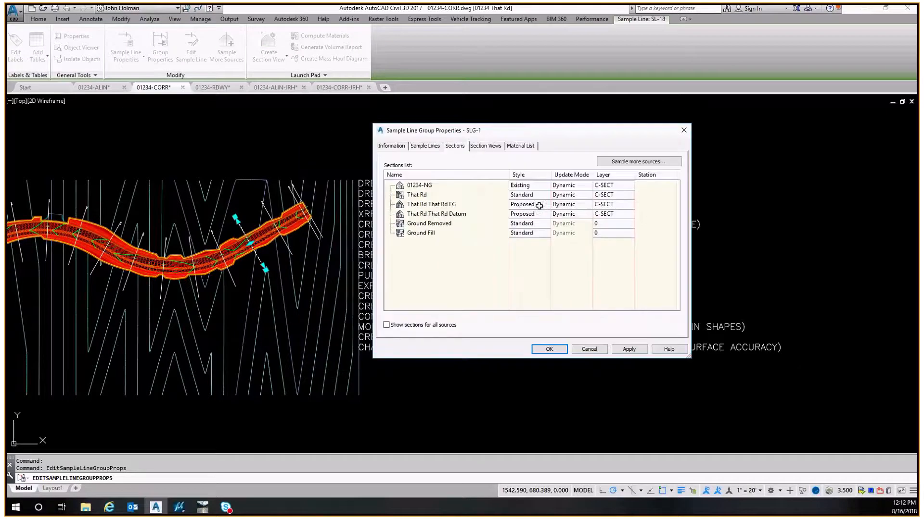
pyautogui.click(539, 224)
pyautogui.click(415, 155)
pyautogui.click(401, 164)
pyautogui.click(364, 174)
# Step: Assign the Fill style to the Ground Fill section and accept the sample line group properties
pyautogui.click(539, 234)
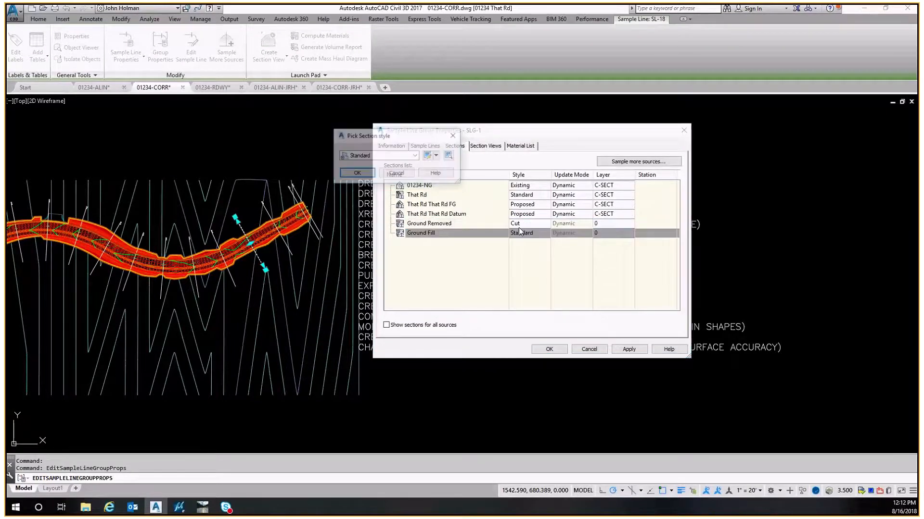
pyautogui.click(373, 156)
pyautogui.click(362, 180)
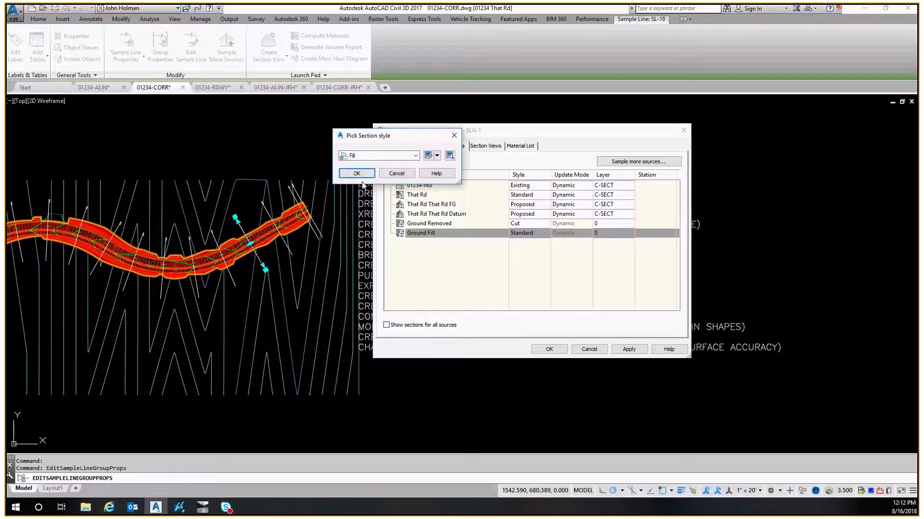
pyautogui.click(365, 173)
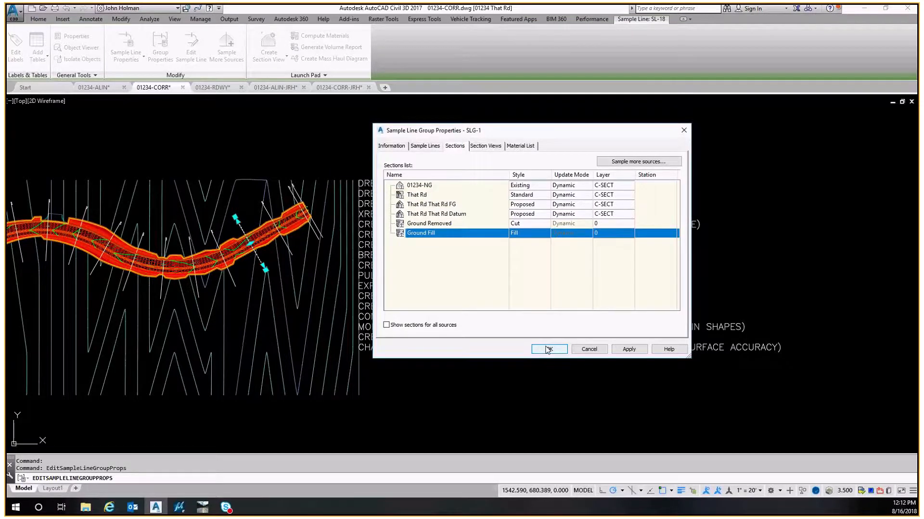
pyautogui.click(549, 349)
# Step: Regenerate the whole drawing with REGENALL to refresh the hatching in the That Rd section view at 1+00
pyautogui.scroll(-5, 423, 230)
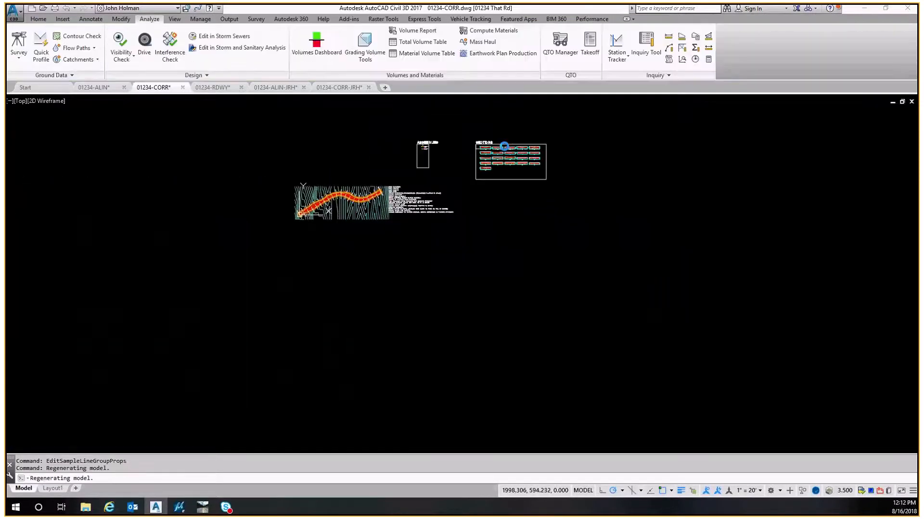
pyautogui.scroll(10, 645, 249)
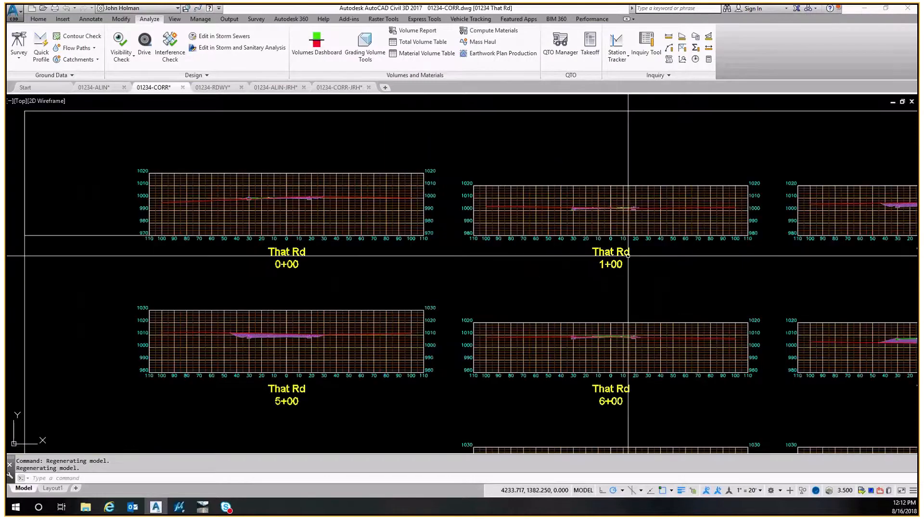
pyautogui.press('Escape')
pyautogui.scroll(10, 628, 256)
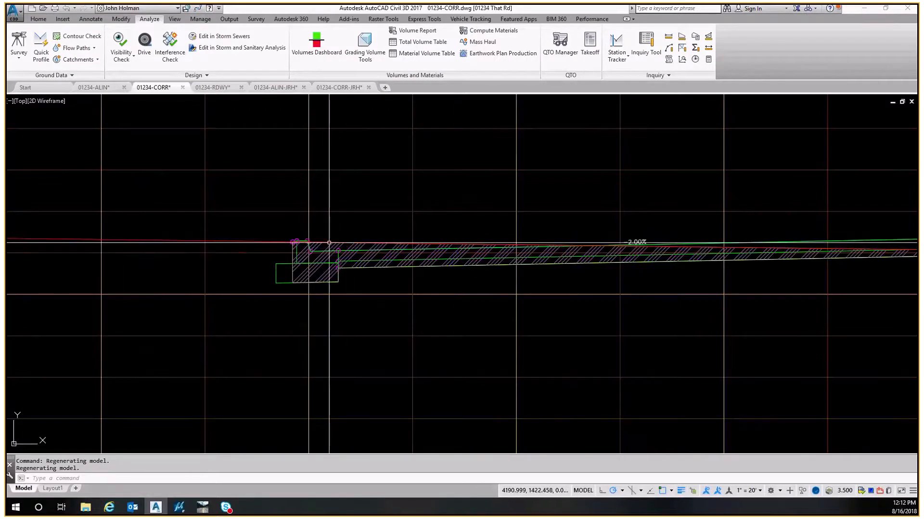
pyautogui.write('rea')
pyautogui.press('Return')
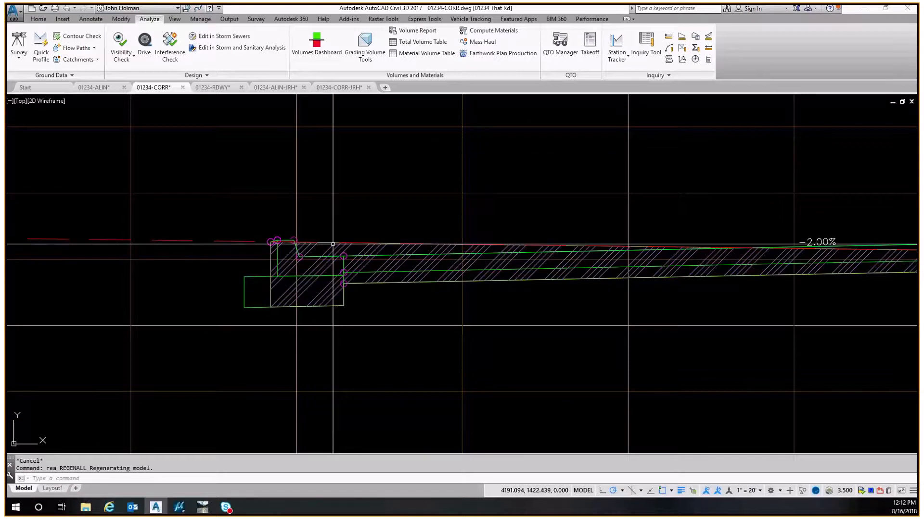
# Step: Examine the cut and fill hatch patterns around both curbs in the 1+00 section view
pyautogui.click(336, 244)
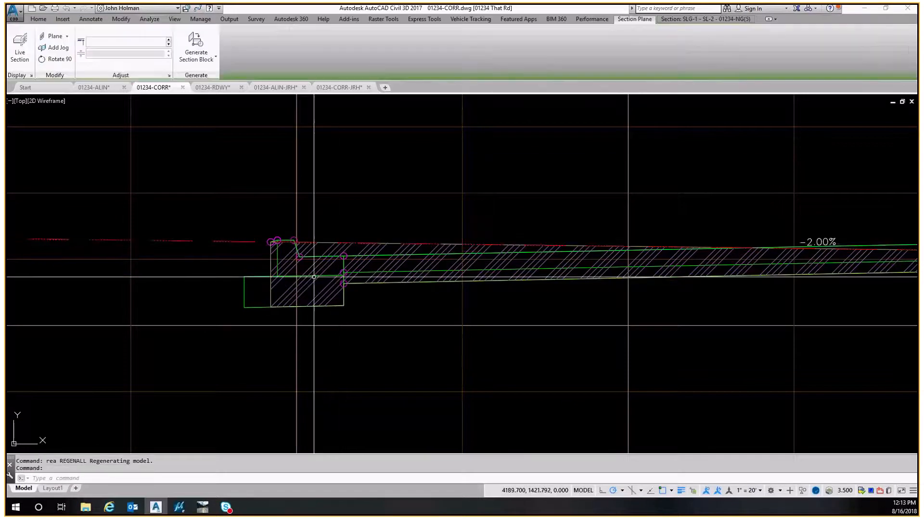
pyautogui.scroll(-5, 449, 246)
pyautogui.scroll(8, 457, 245)
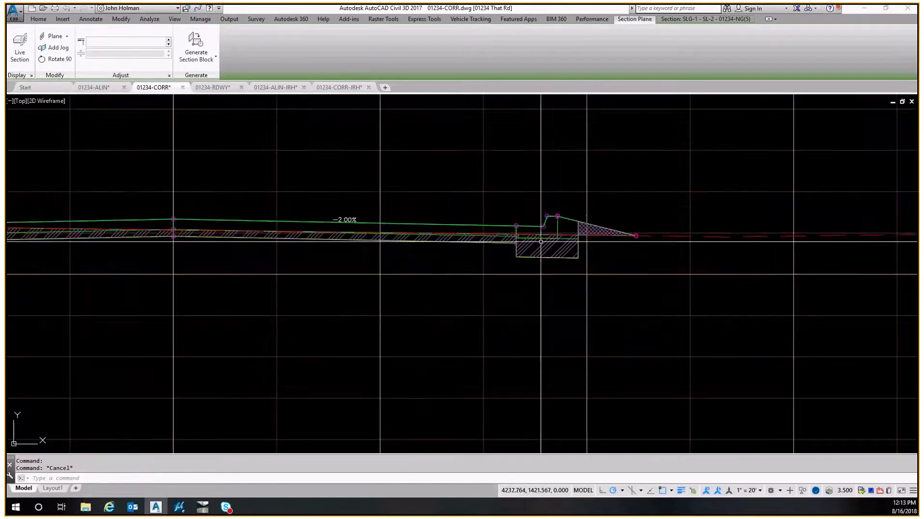
pyautogui.press('Escape')
pyautogui.scroll(5, 547, 246)
pyautogui.press('Escape')
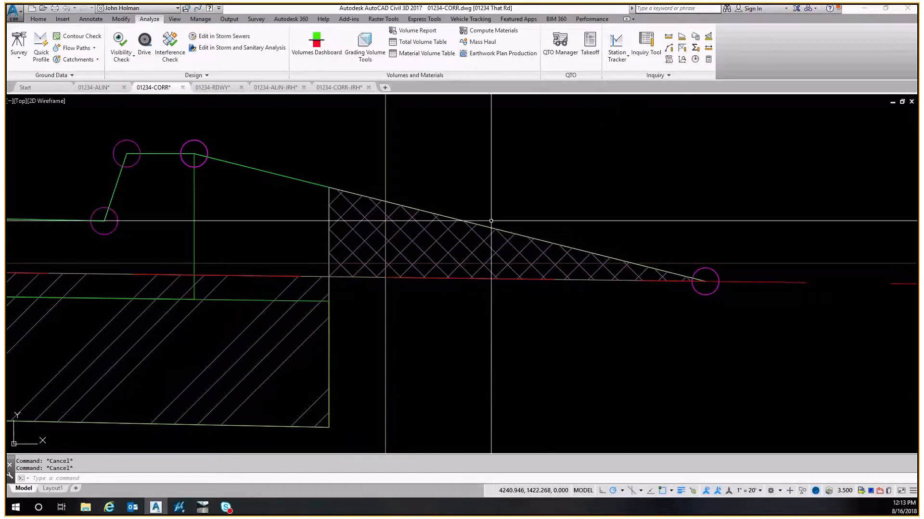
# Step: Review the task checklist beside the corridor plan for the cut/fill style and frequency items
pyautogui.scroll(-8, 493, 238)
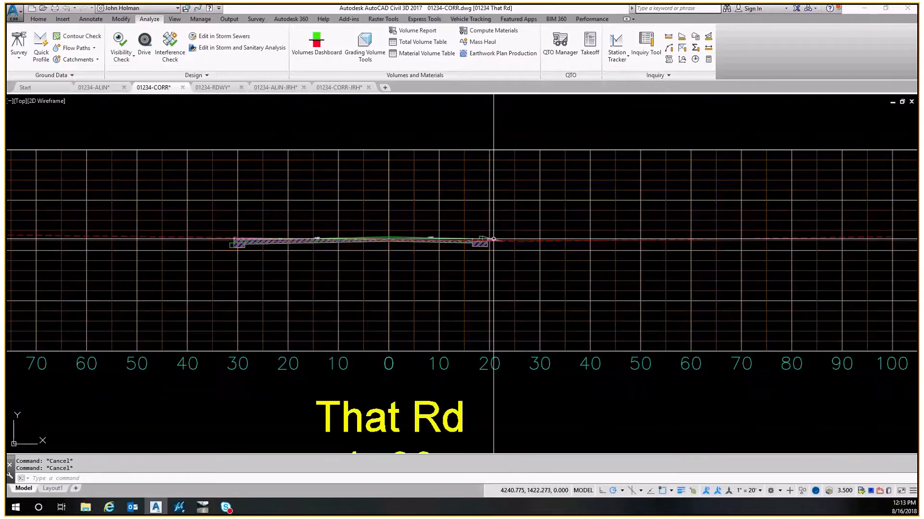
pyautogui.scroll(-8, 452, 234)
pyautogui.scroll(-6, 451, 234)
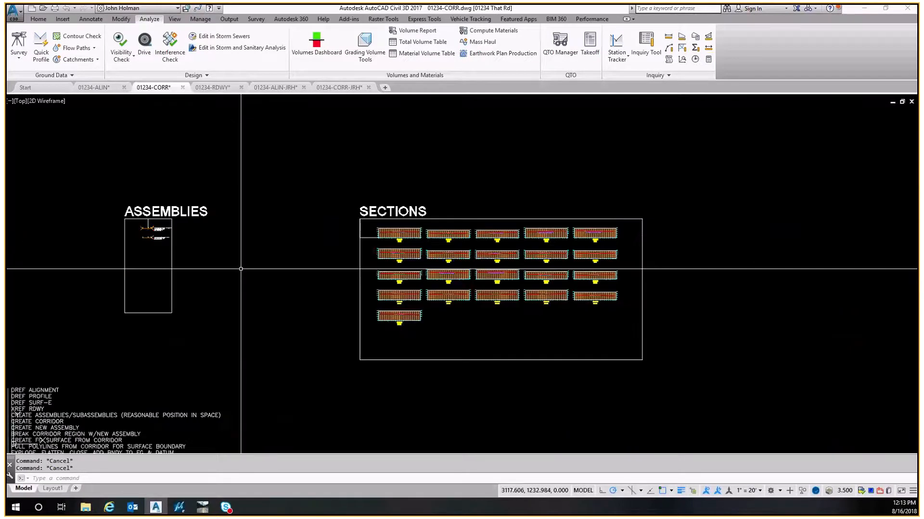
pyautogui.moveTo(196, 237); pyautogui.dragTo(324, 213, button='middle')
pyautogui.moveTo(110, 355); pyautogui.dragTo(258, 174, button='middle')
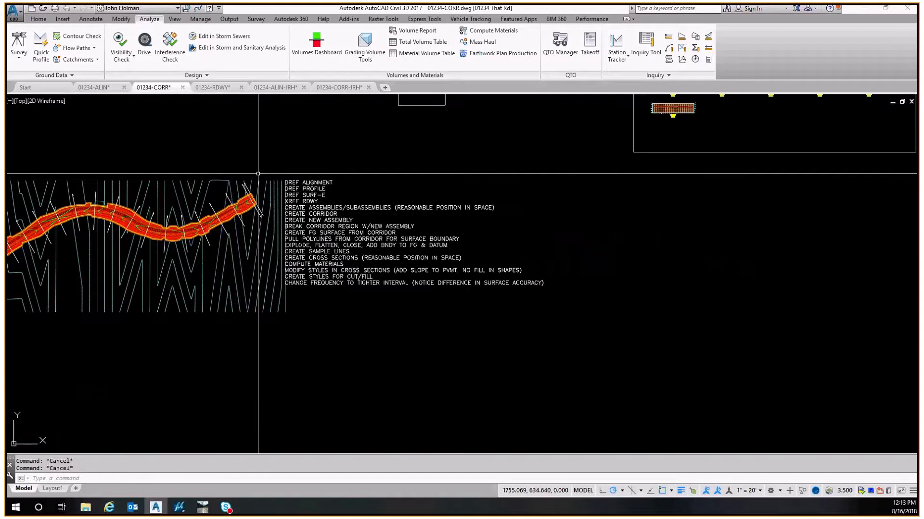
pyautogui.scroll(5, 335, 276)
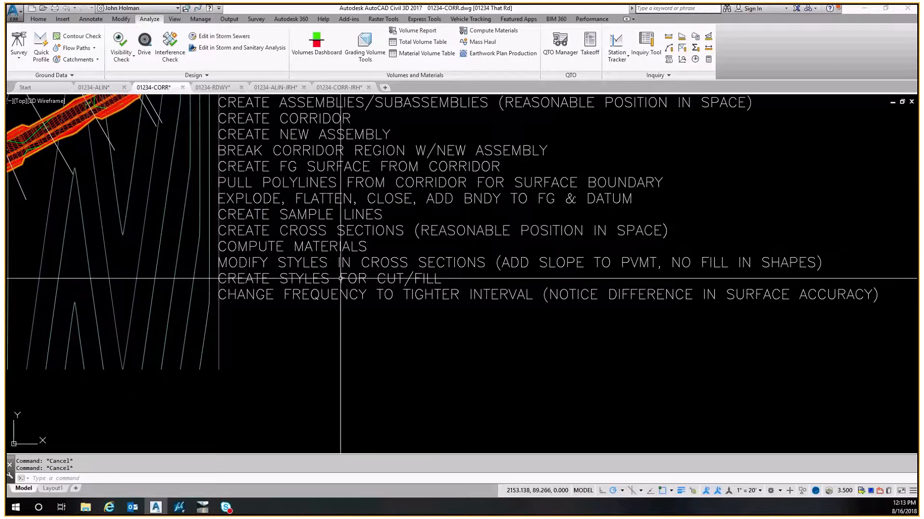
pyautogui.scroll(-2, 372, 294)
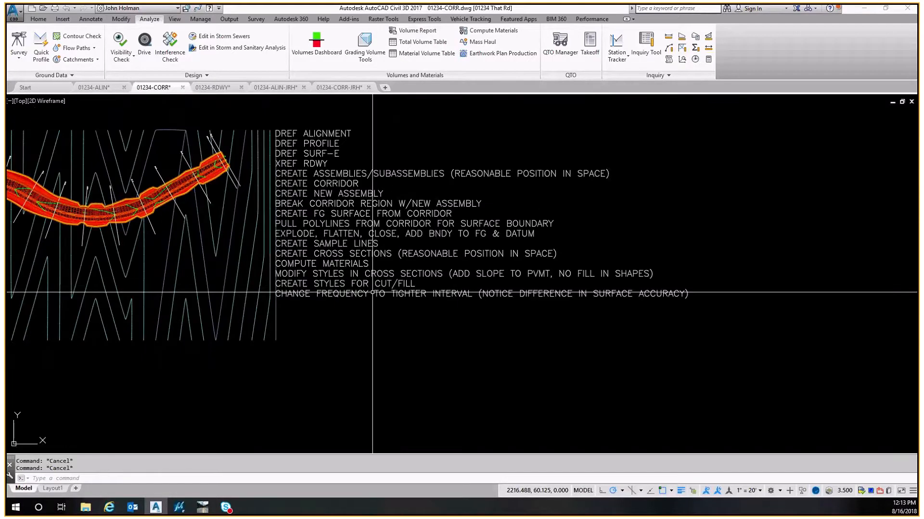
pyautogui.moveTo(314, 274); pyautogui.dragTo(440, 292, button='middle')
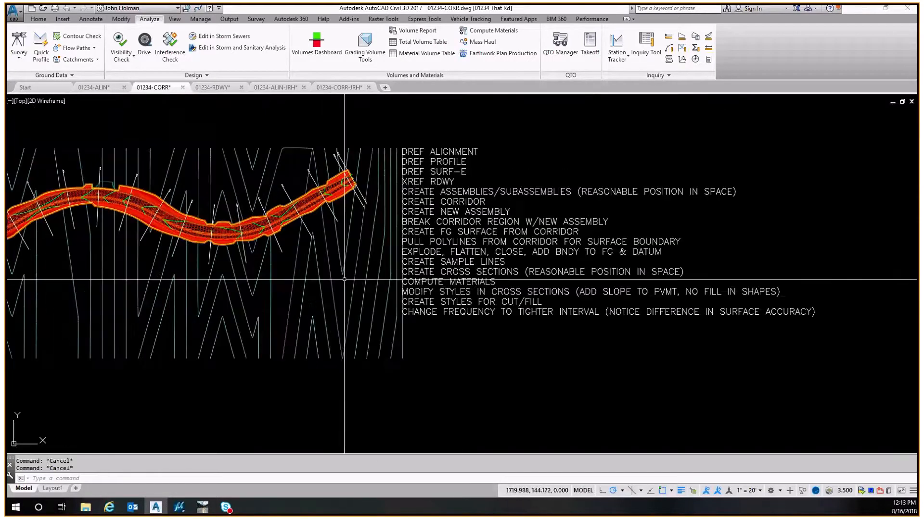
# Step: Open the Cut style of the Ground Removed section for editing through the sample line group properties
pyautogui.click(284, 187)
pyautogui.rightClick(282, 160)
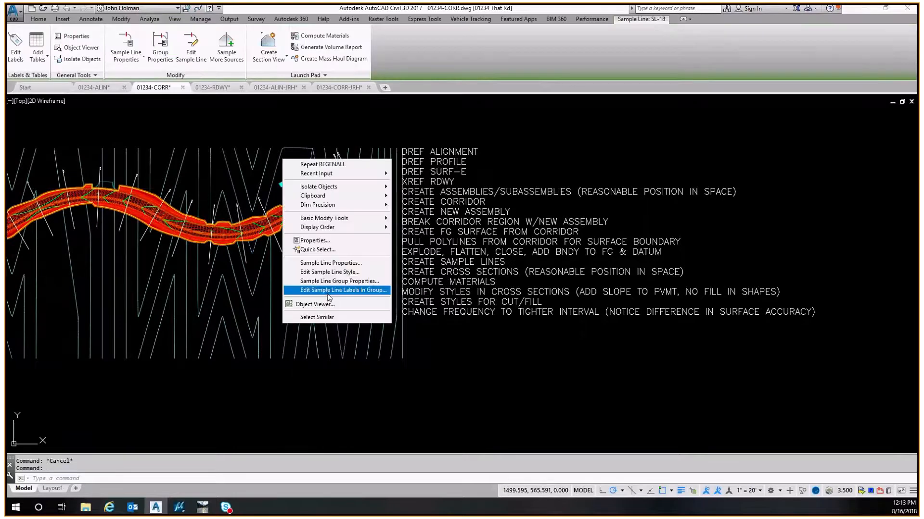
pyautogui.click(339, 281)
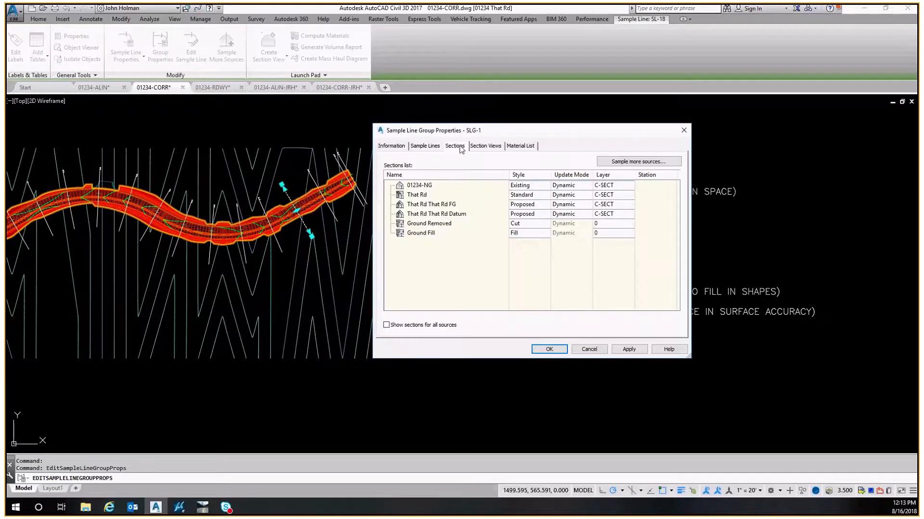
pyautogui.click(528, 223)
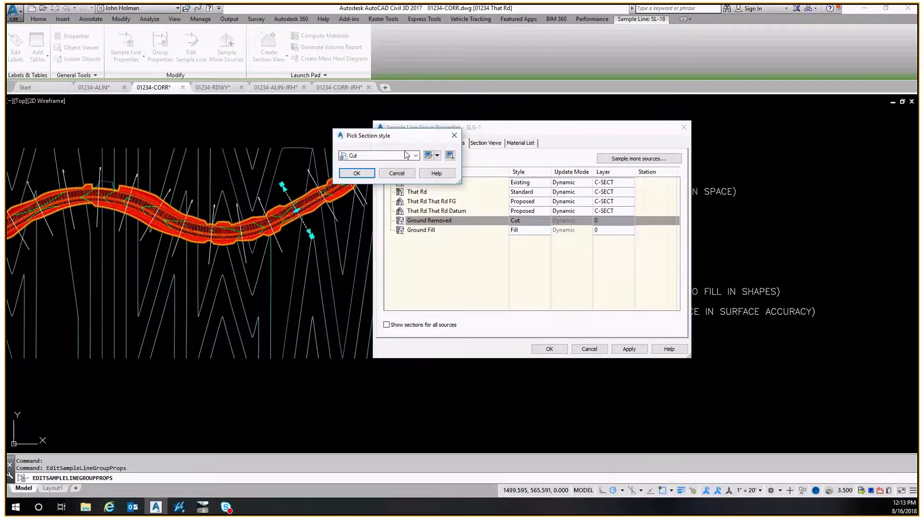
pyautogui.moveTo(433, 136); pyautogui.dragTo(523, 191)
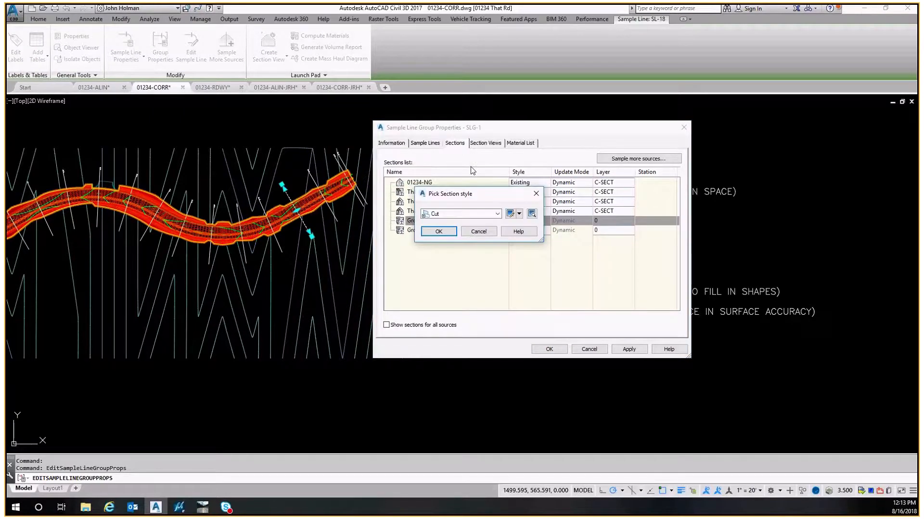
pyautogui.click(511, 213)
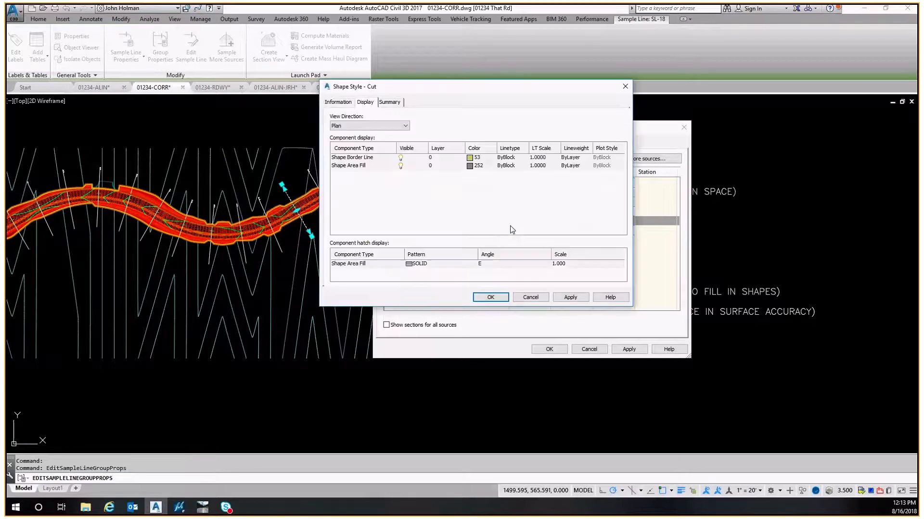
# Step: Set the Cut style's shape area fill hatch to the AR-CONC pattern for the Section view direction
pyautogui.click(361, 125)
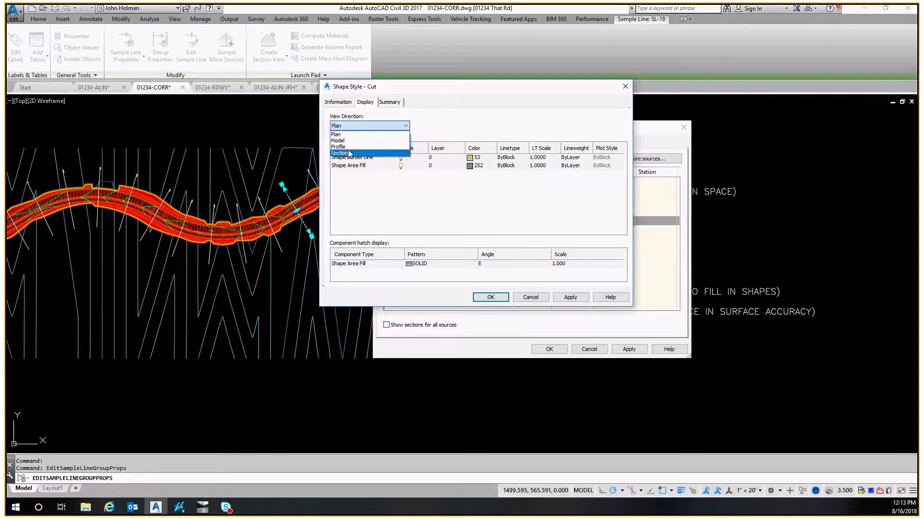
pyautogui.click(348, 151)
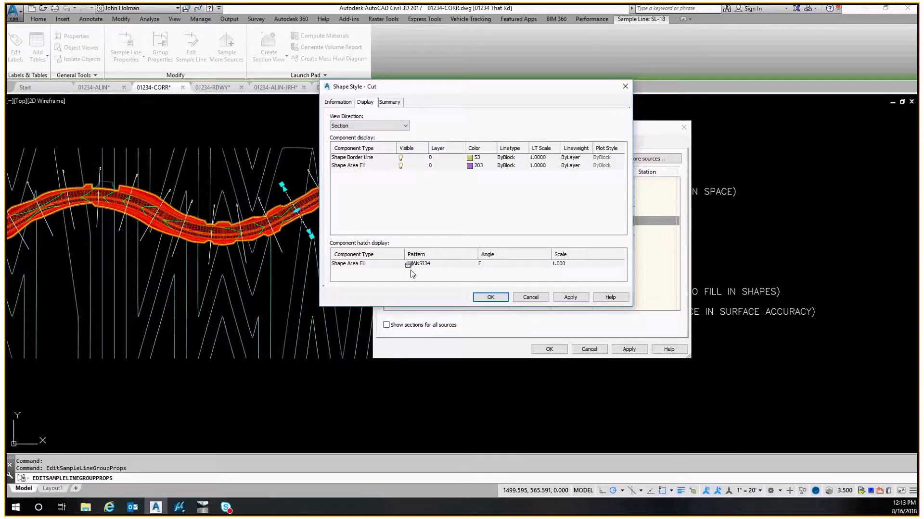
pyautogui.click(349, 167)
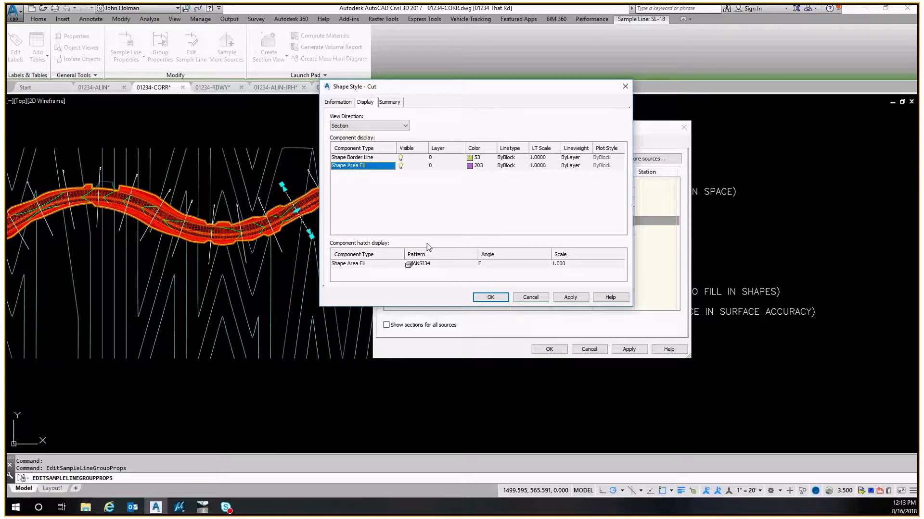
pyautogui.click(416, 264)
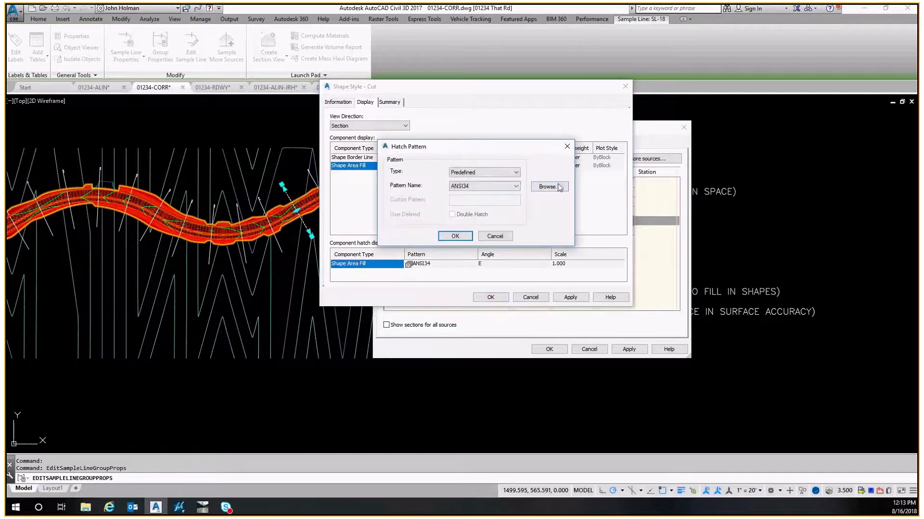
pyautogui.click(539, 187)
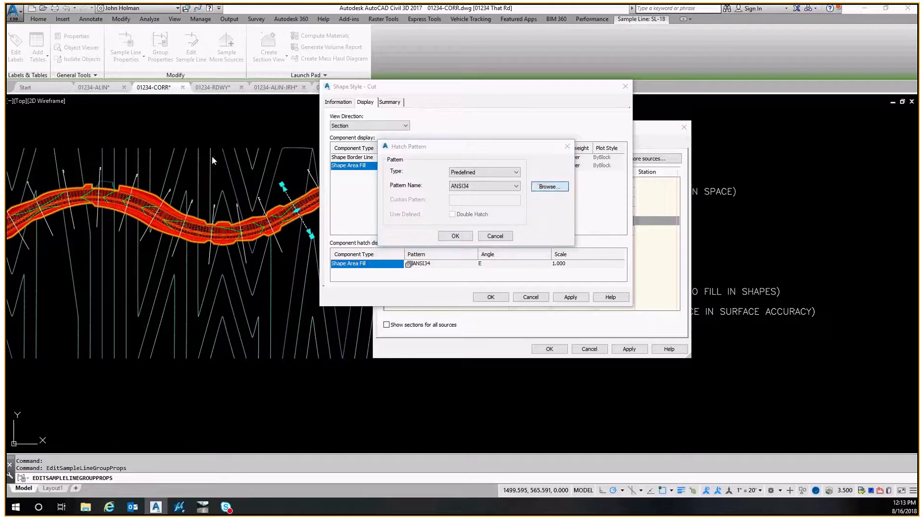
pyautogui.moveTo(224, 88)
pyautogui.mouseDown()
pyautogui.moveTo(384, 108)
pyautogui.moveTo(273, 115)
pyautogui.mouseUp()
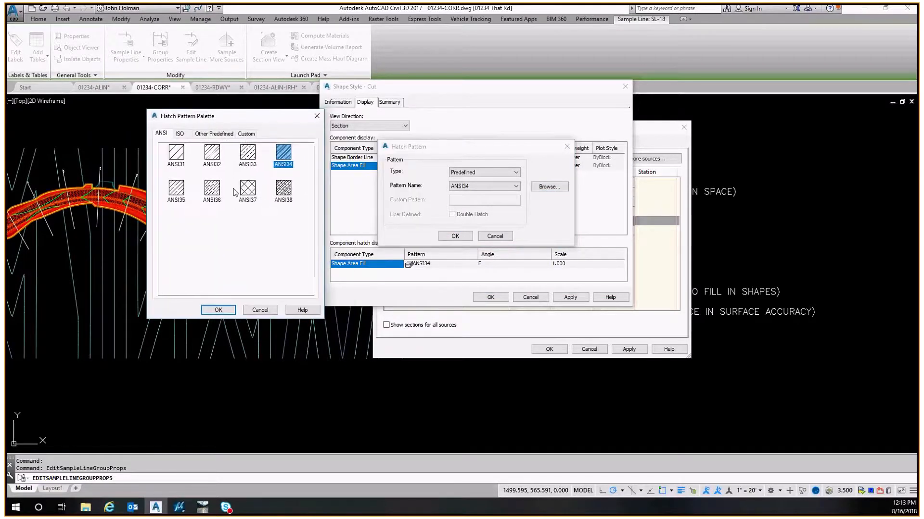
pyautogui.click(222, 134)
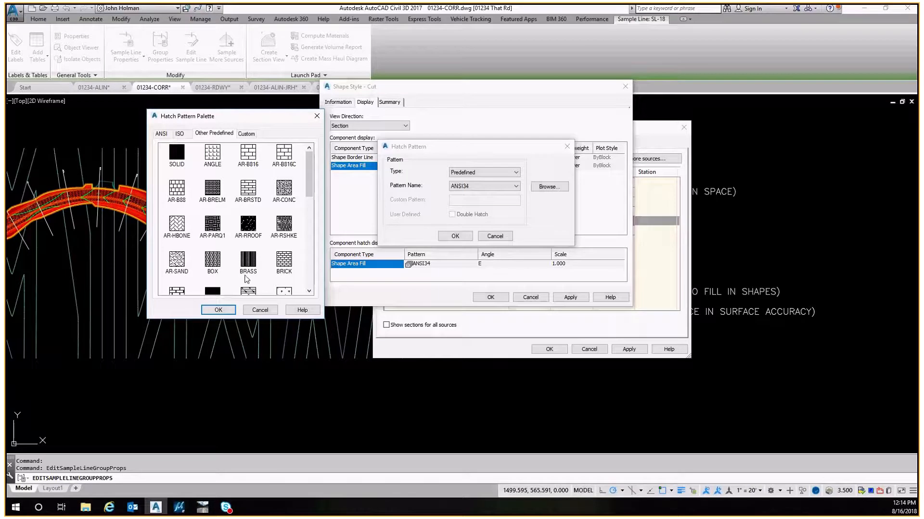
pyautogui.doubleClick(284, 188)
pyautogui.click(455, 237)
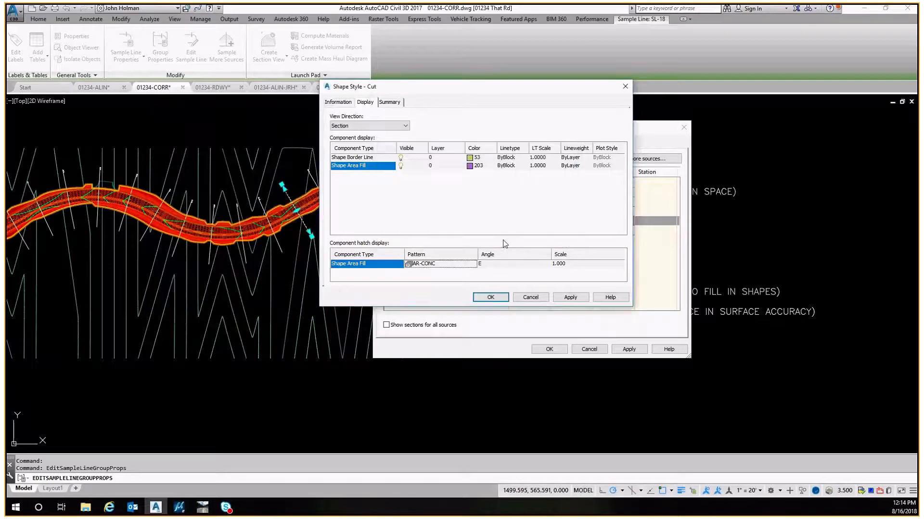
# Step: Set the Cut style's shape area fill hatch scale to .5 and accept the style and sample line group changes
pyautogui.click(567, 264)
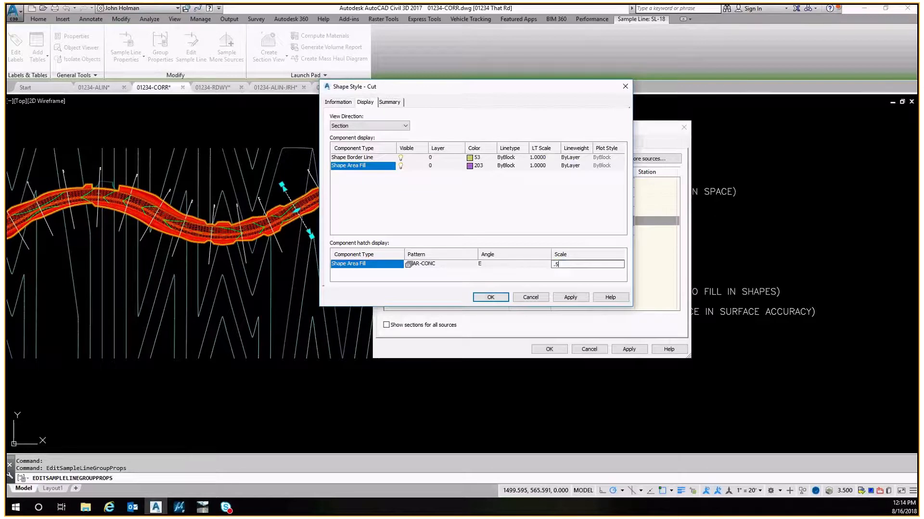
pyautogui.click(490, 297)
pyautogui.click(439, 243)
pyautogui.click(549, 350)
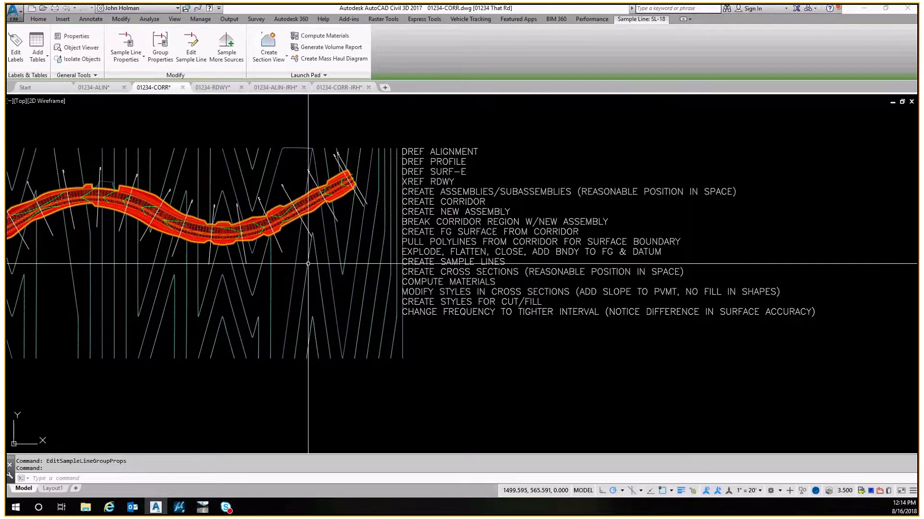
# Step: Examine the cut hatching around the curb and ditch in the 2+00 section view, and return to the corridor plan near 8+00
pyautogui.scroll(-2, 274, 207)
pyautogui.scroll(-3, 274, 206)
pyautogui.moveTo(553, 100); pyautogui.dragTo(241, 258, button='middle')
pyautogui.scroll(5, 240, 258)
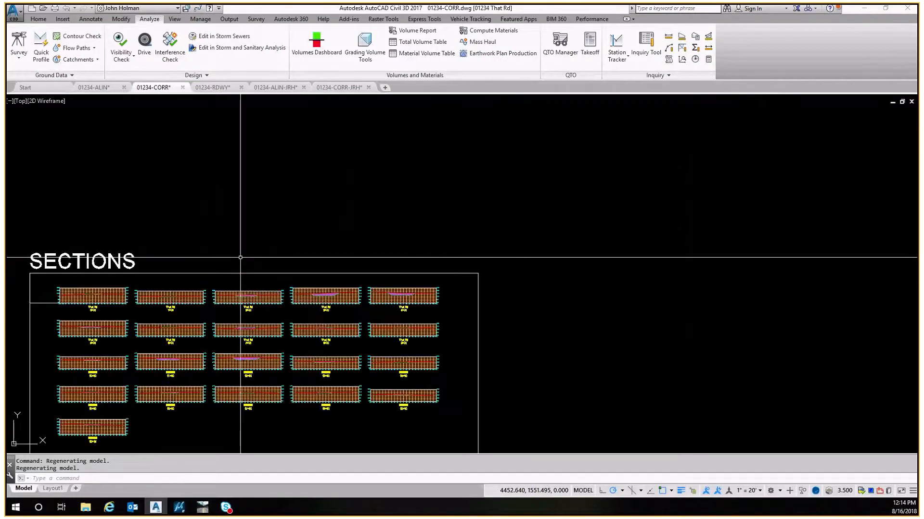
pyautogui.scroll(7, 248, 299)
pyautogui.scroll(8, 248, 313)
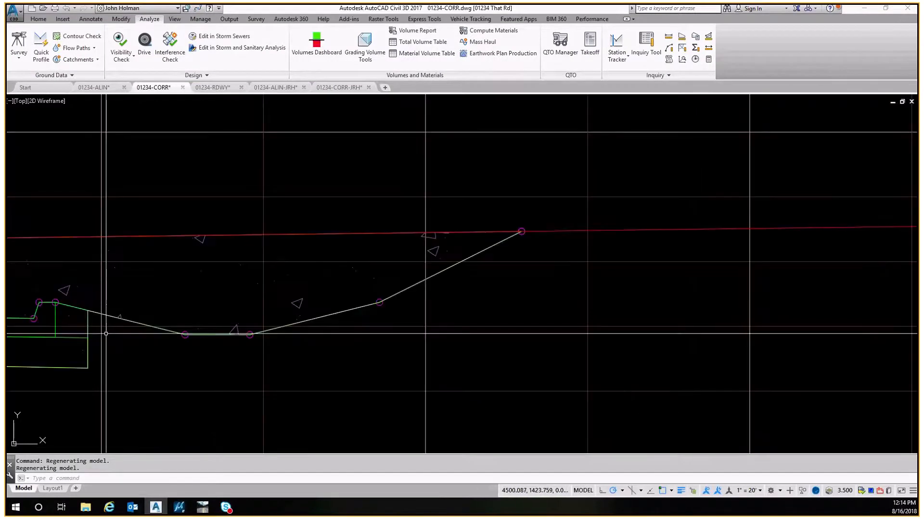
pyautogui.scroll(2, 353, 281)
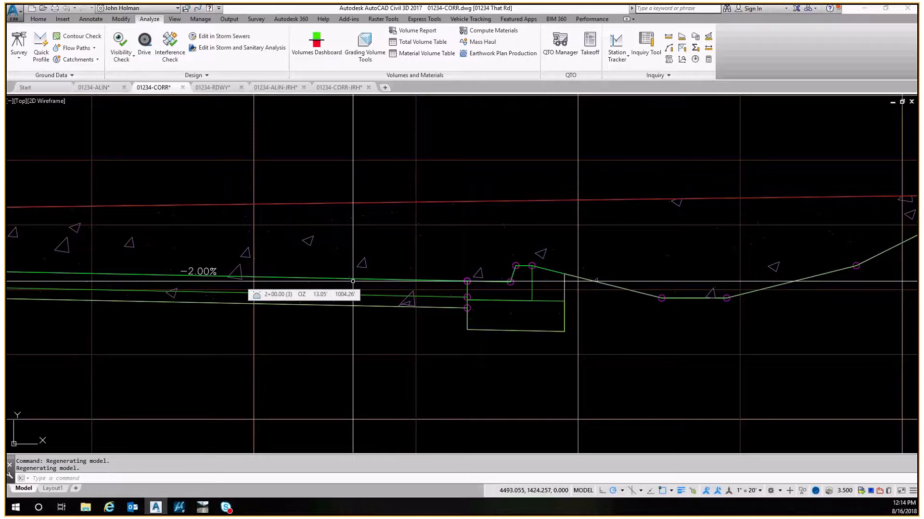
pyautogui.rightClick(352, 281)
pyautogui.press('Escape')
pyautogui.scroll(-10, 338, 236)
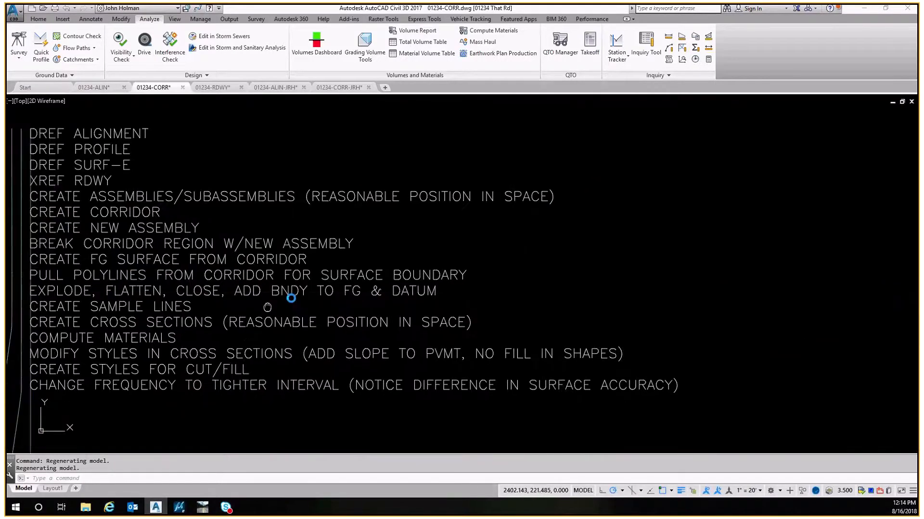
pyautogui.scroll(-1, 351, 284)
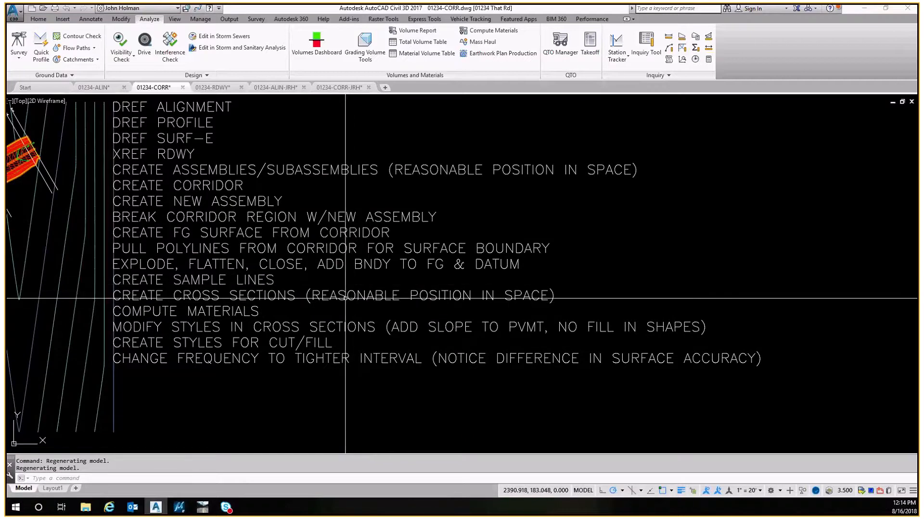
pyautogui.press('Escape')
pyautogui.scroll(-10, 345, 299)
pyautogui.scroll(7, 433, 277)
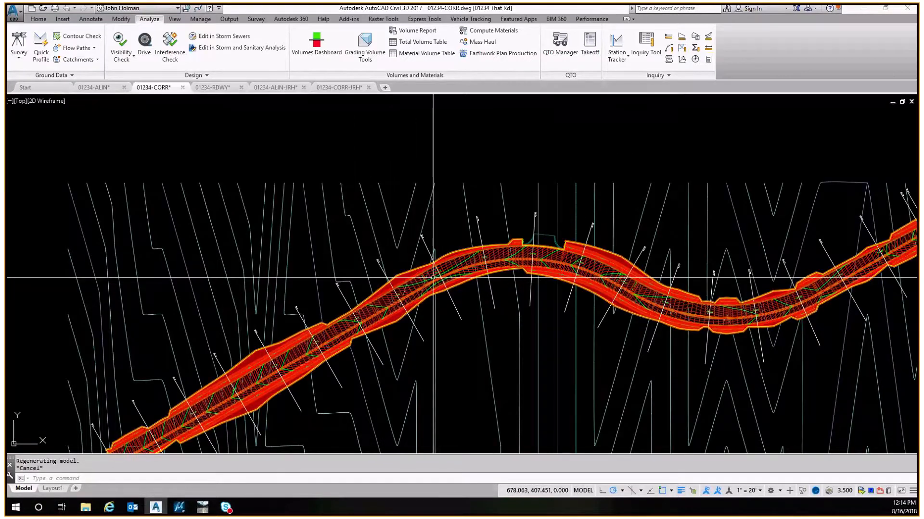
pyautogui.press('Escape')
pyautogui.scroll(5, 415, 258)
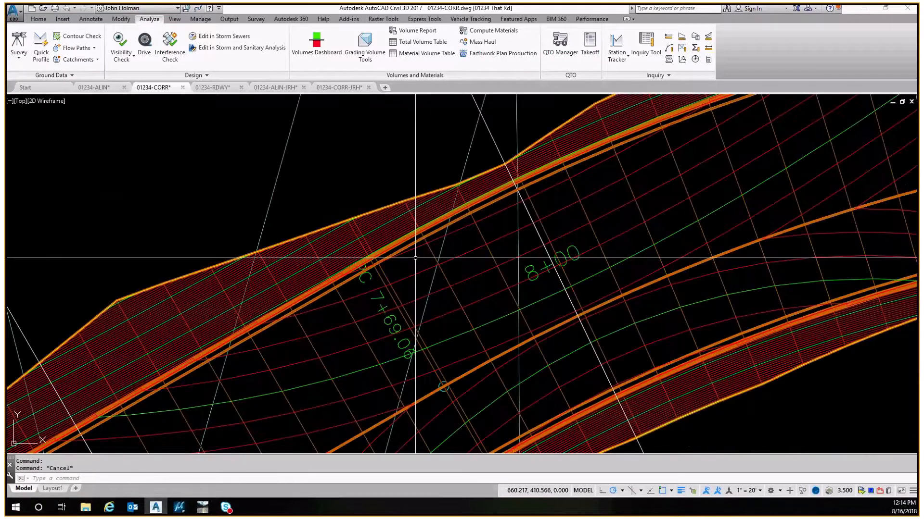
pyautogui.click(402, 203)
pyautogui.rightClick(402, 203)
pyautogui.press('Escape')
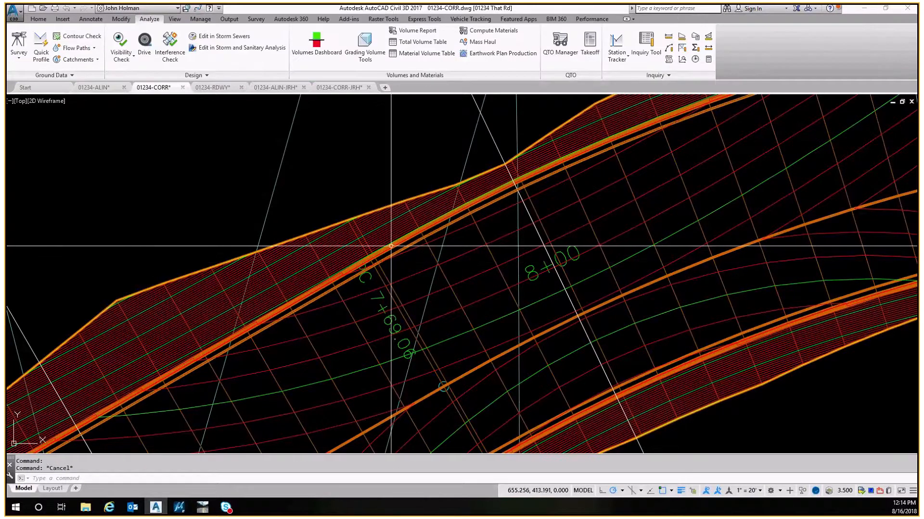
pyautogui.click(391, 241)
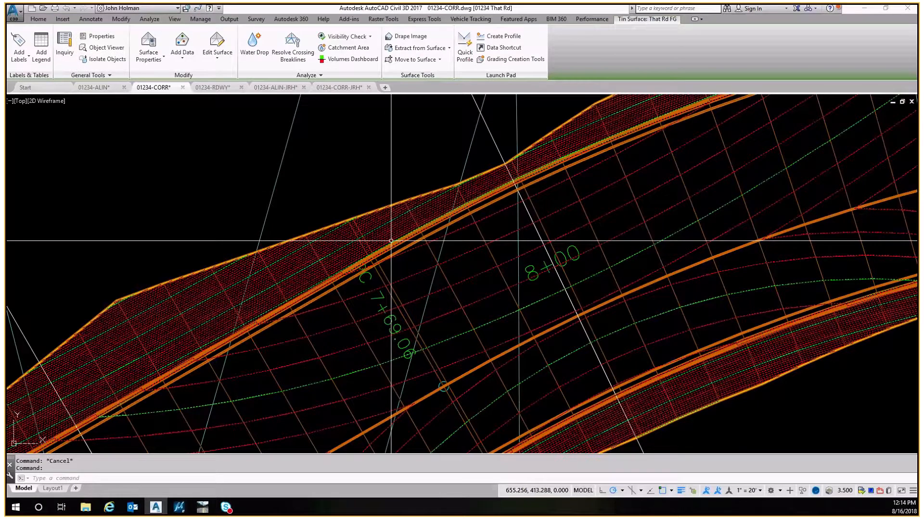
pyautogui.press('Escape')
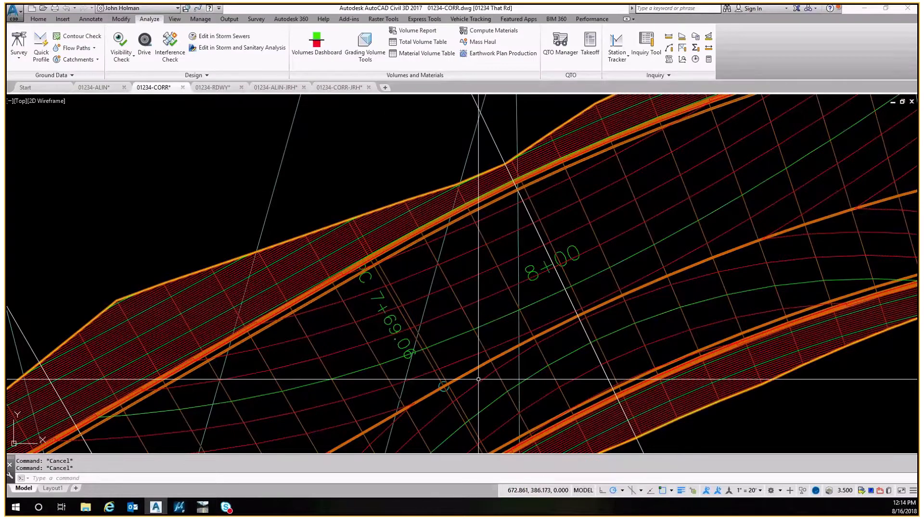
# Step: Open the assembly frequency settings for the whole That Rd corridor baseline and set the along-tangents interval to 25'
pyautogui.click(478, 379)
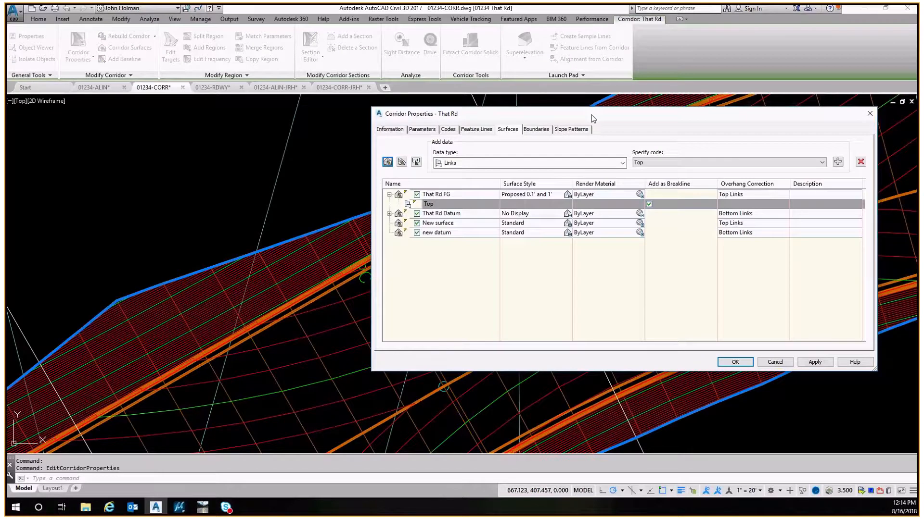
pyautogui.click(422, 129)
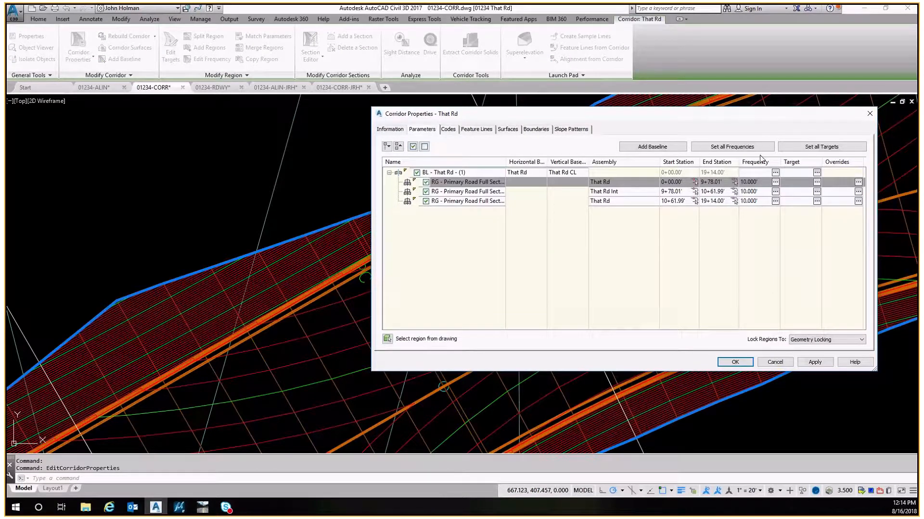
pyautogui.click(773, 179)
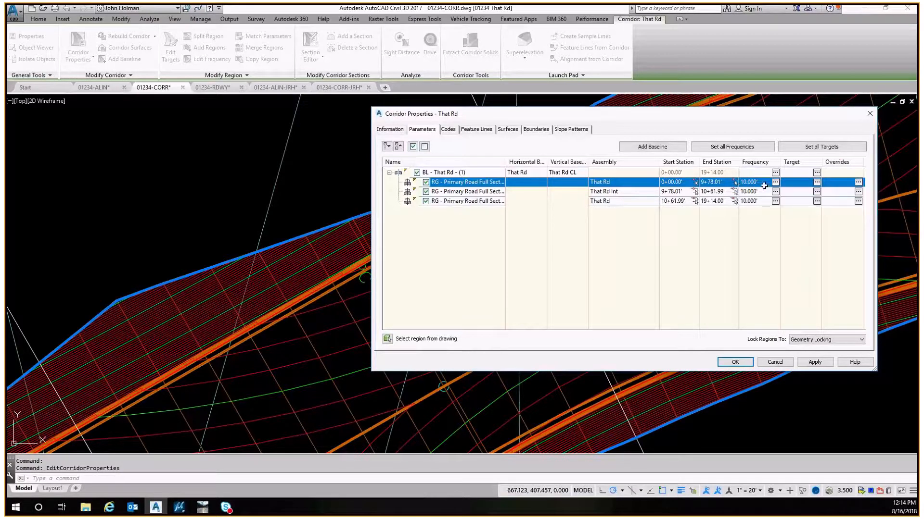
pyautogui.click(775, 173)
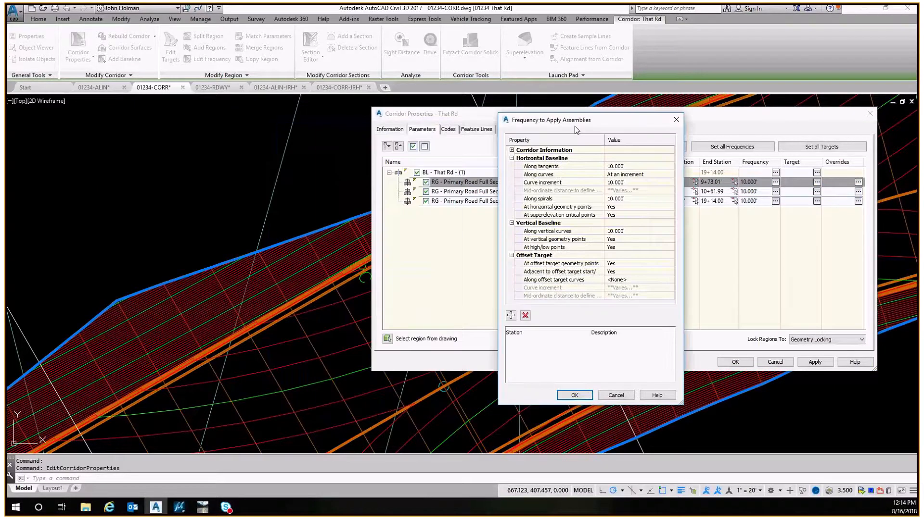
pyautogui.click(629, 137)
pyautogui.click(580, 118)
pyautogui.write('25')
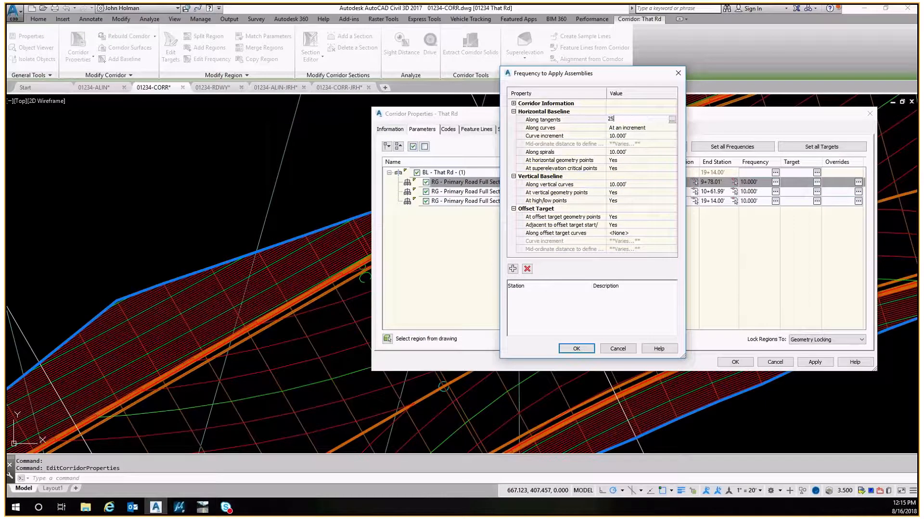
pyautogui.press('Return')
# Step: Set the horizontal curve increment, along-spirals and along-vertical-curves intervals to 25'
pyautogui.click(604, 137)
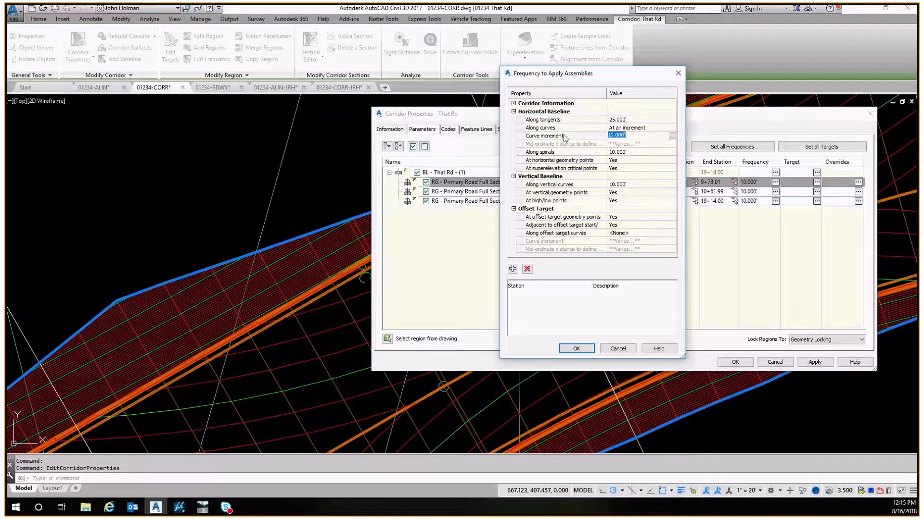
pyautogui.write('25')
pyautogui.press('Return')
pyautogui.click(651, 187)
pyautogui.write('25')
pyautogui.press('Return')
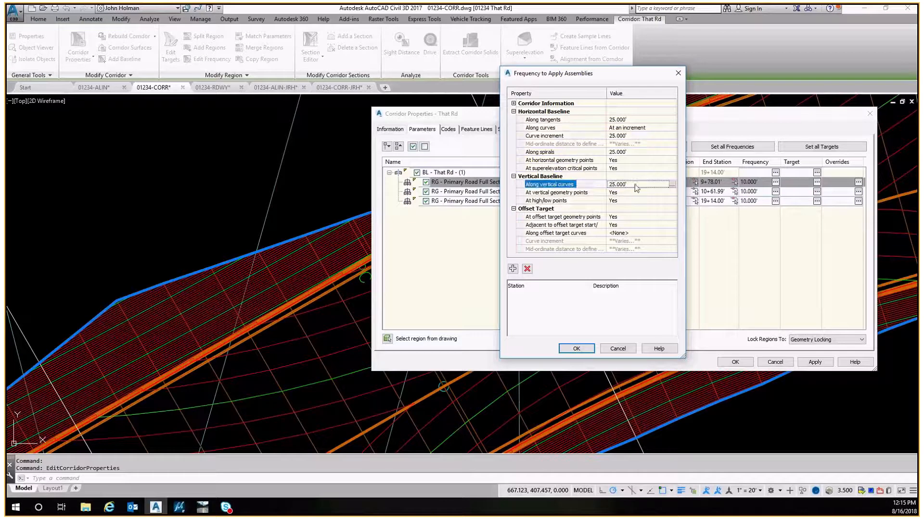
# Step: Accept the new assembly frequencies, rebuild the That Rd corridor and its surfaces, and clear the selection
pyautogui.click(576, 348)
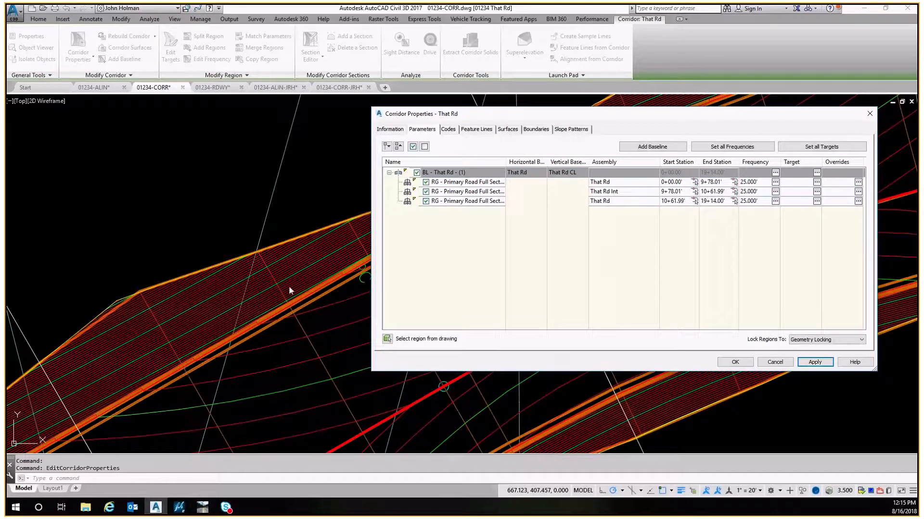
pyautogui.click(739, 362)
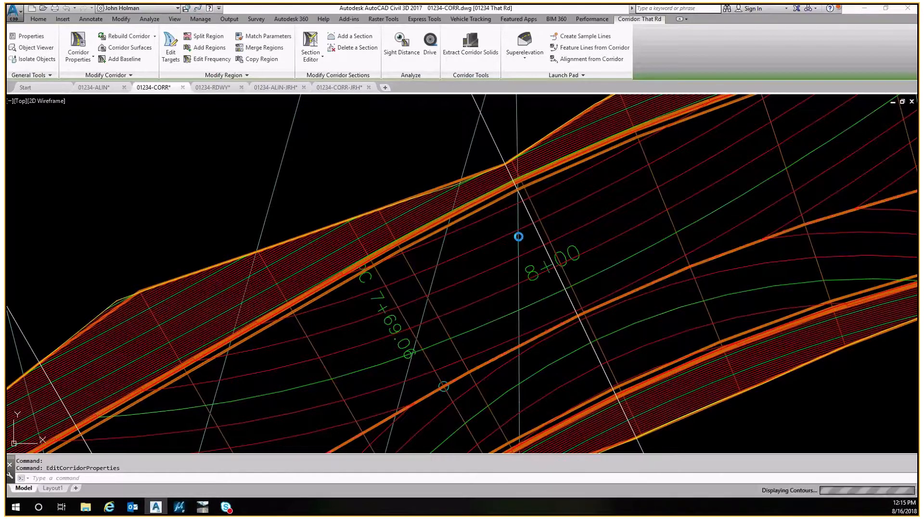
pyautogui.scroll(-2, 496, 222)
pyautogui.press('Escape')
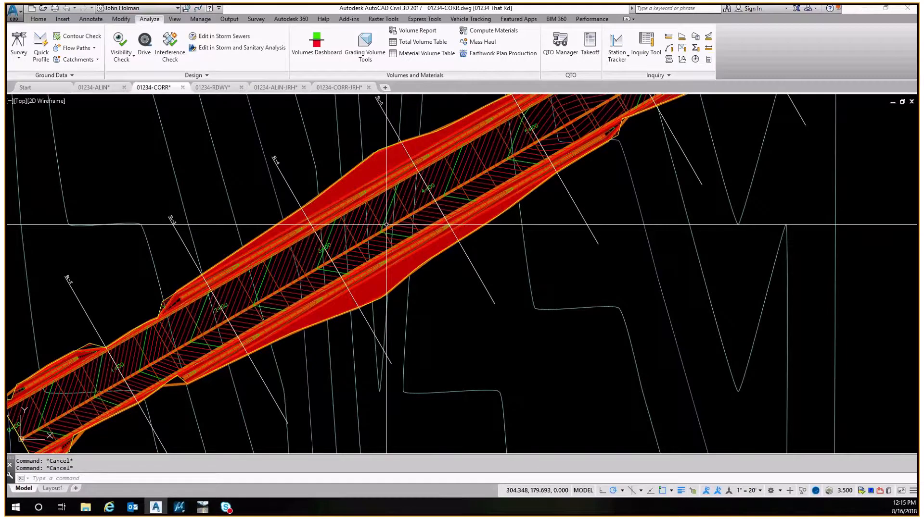
# Step: Open the assembly frequency settings for the whole That Rd baseline and set the along-tangents interval to 10'
pyautogui.scroll(5, 409, 242)
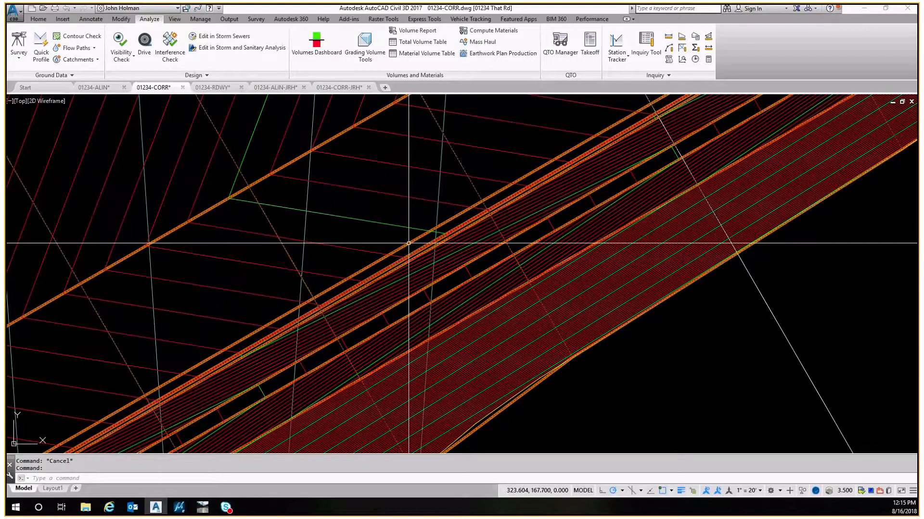
pyautogui.doubleClick(409, 243)
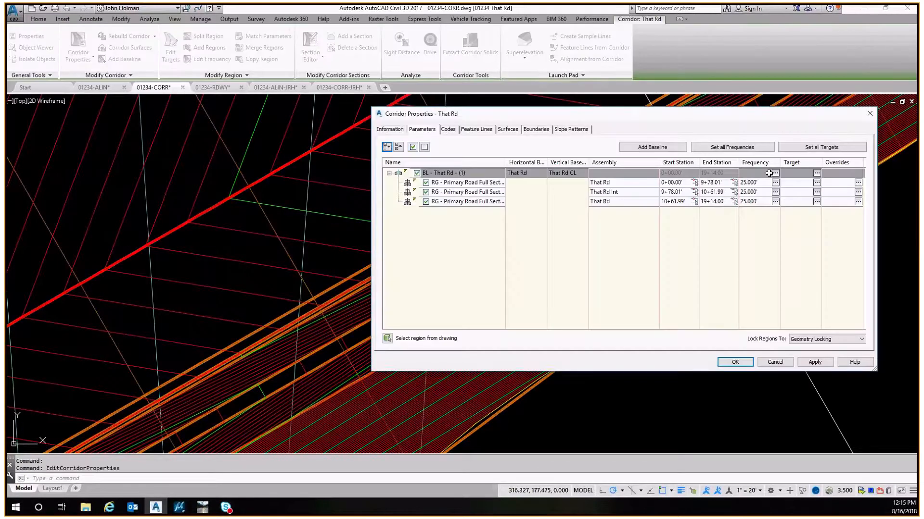
pyautogui.click(774, 173)
pyautogui.write('10')
pyautogui.press('Return')
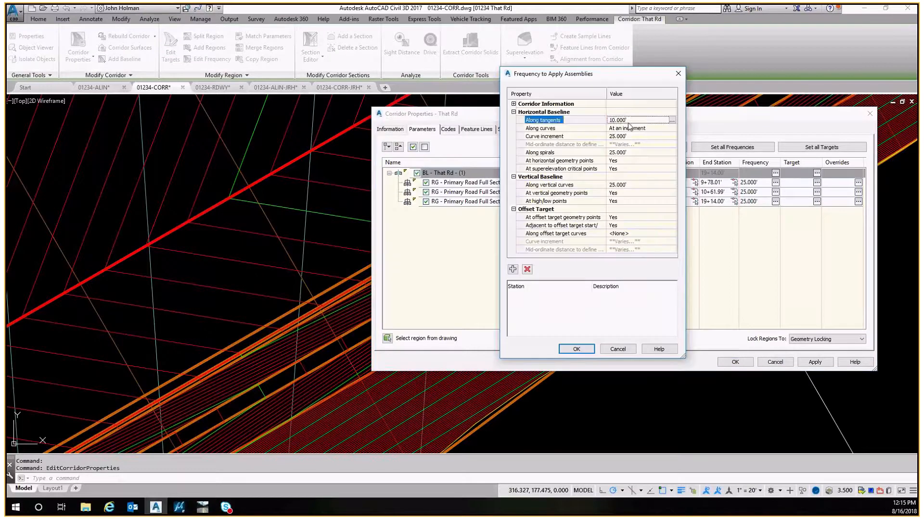
# Step: Set the horizontal curve increment, along-spirals and along-vertical-curves intervals to 10'
pyautogui.click(631, 139)
pyautogui.write('10')
pyautogui.press('Return')
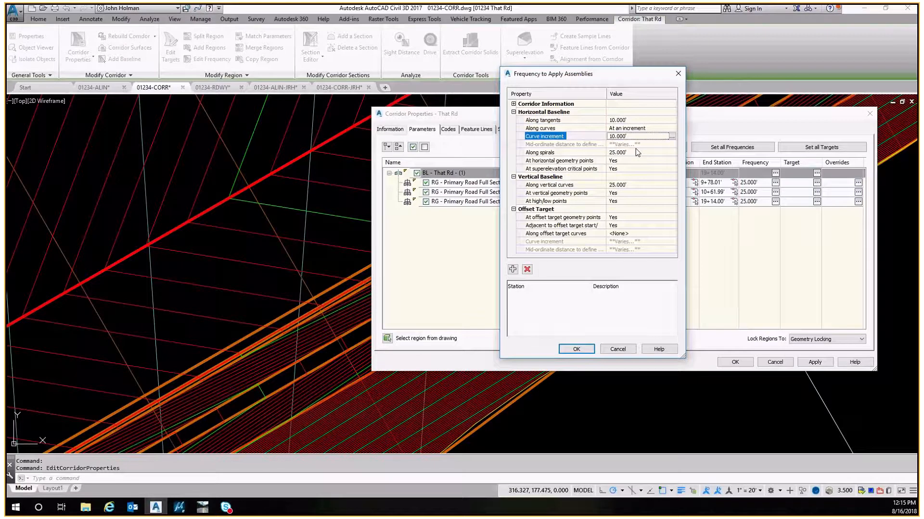
pyautogui.click(557, 185)
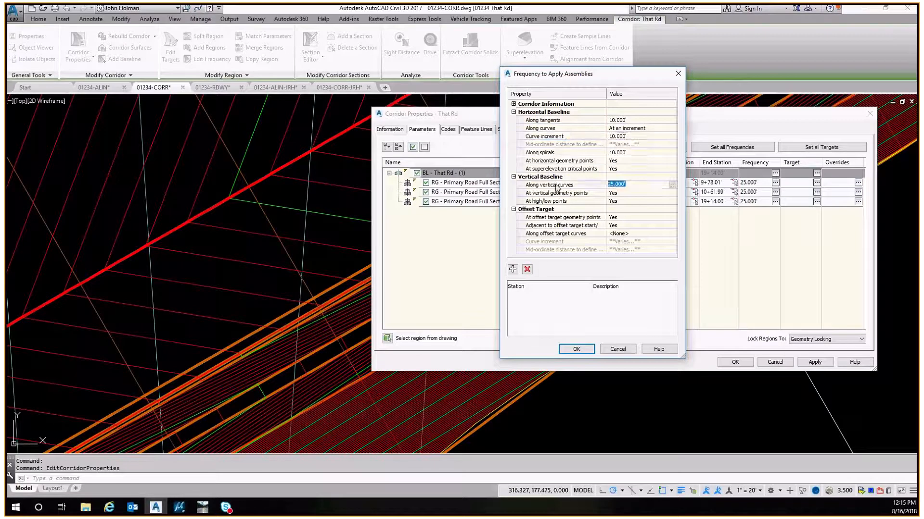
pyautogui.write('10')
pyautogui.press('Return')
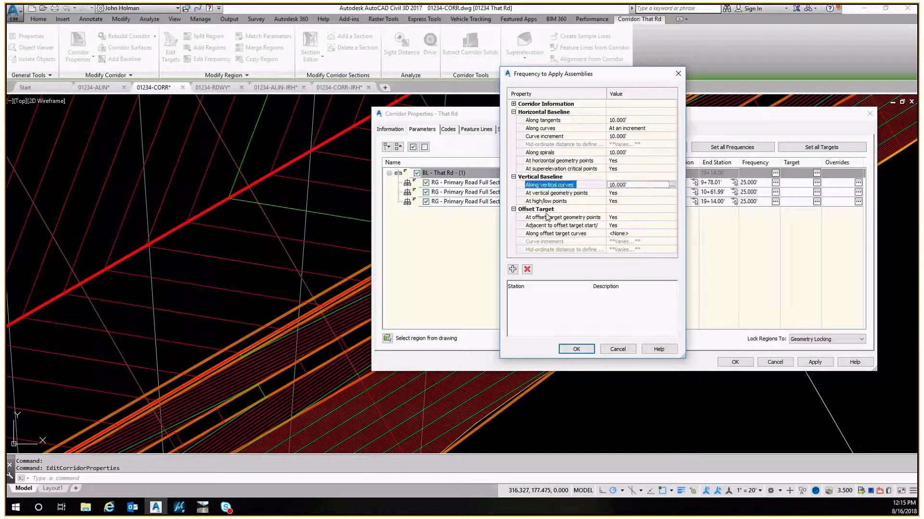
# Step: Accept the 10' assembly frequencies, rebuild the That Rd corridor, and clear the selection
pyautogui.click(577, 349)
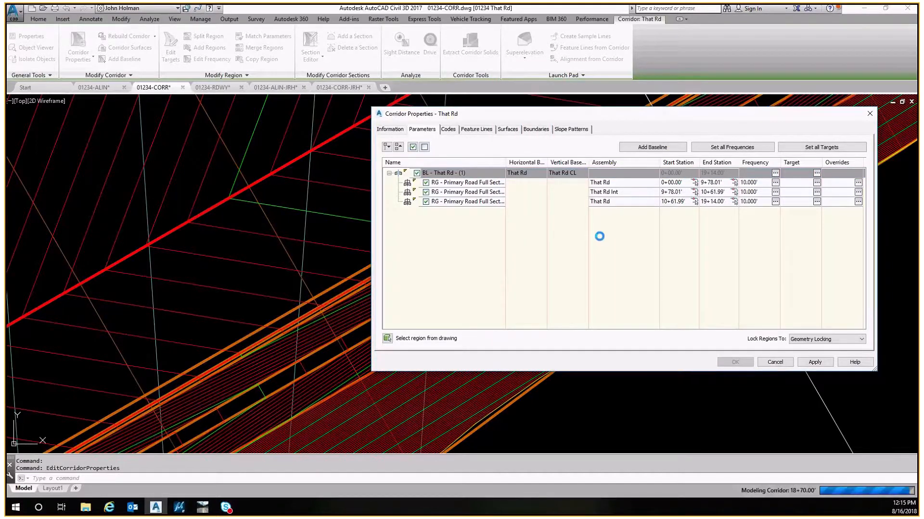
pyautogui.press('Escape')
pyautogui.scroll(-2, 423, 184)
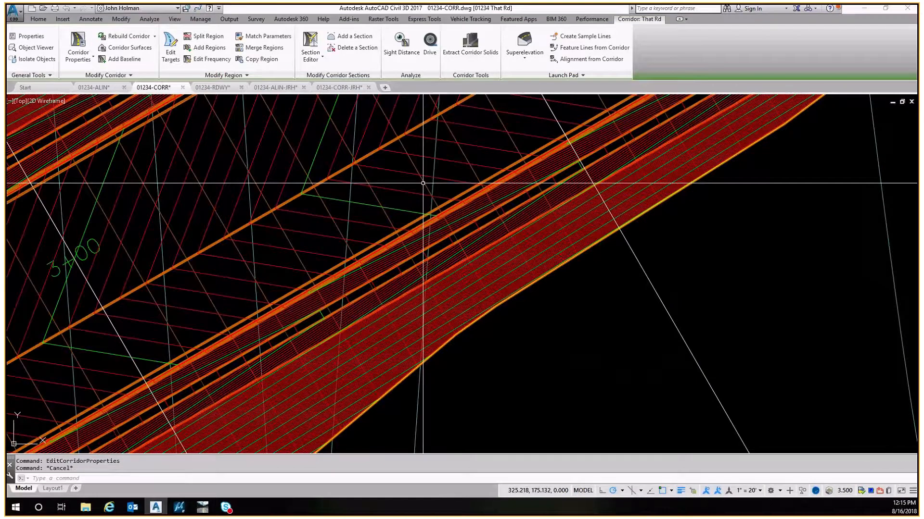
# Step: Open the That Rd corridor properties, review the target mapping for the whole baseline, and close the mapping without changes
pyautogui.click(423, 183)
pyautogui.rightClick(415, 175)
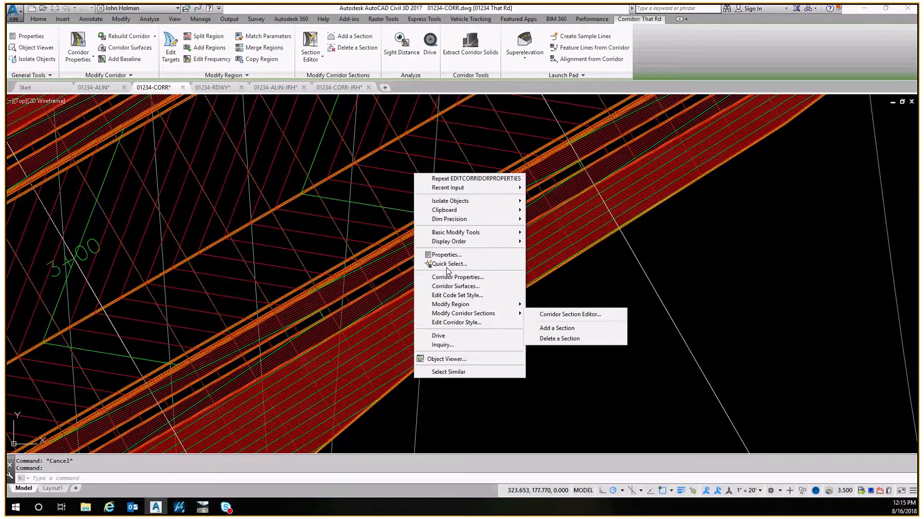
pyautogui.click(450, 277)
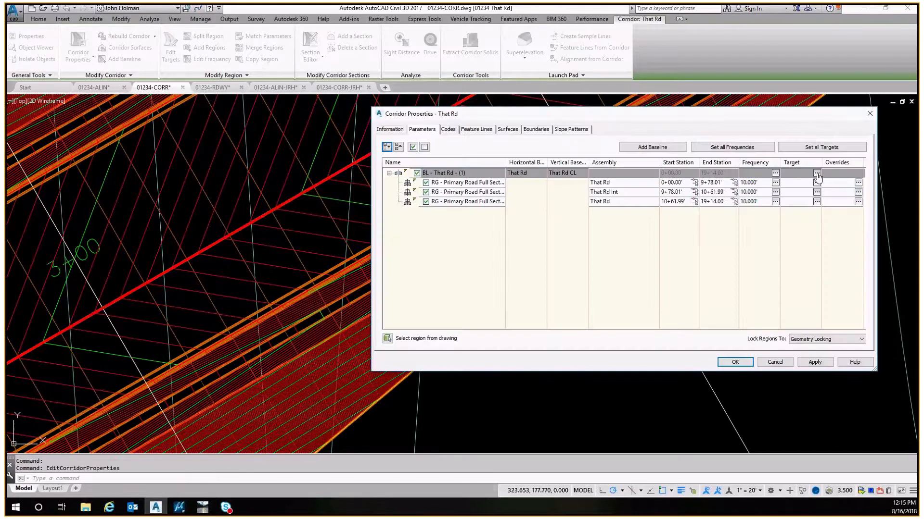
pyautogui.click(816, 174)
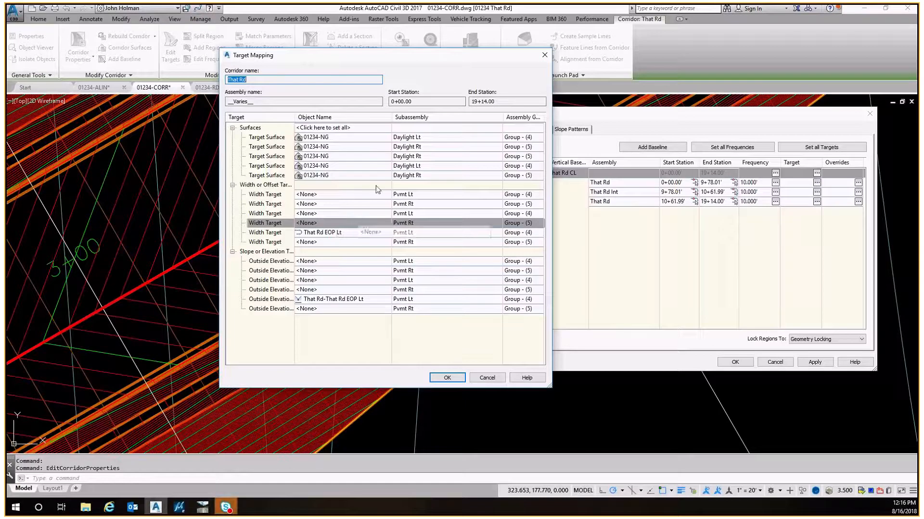
pyautogui.click(544, 55)
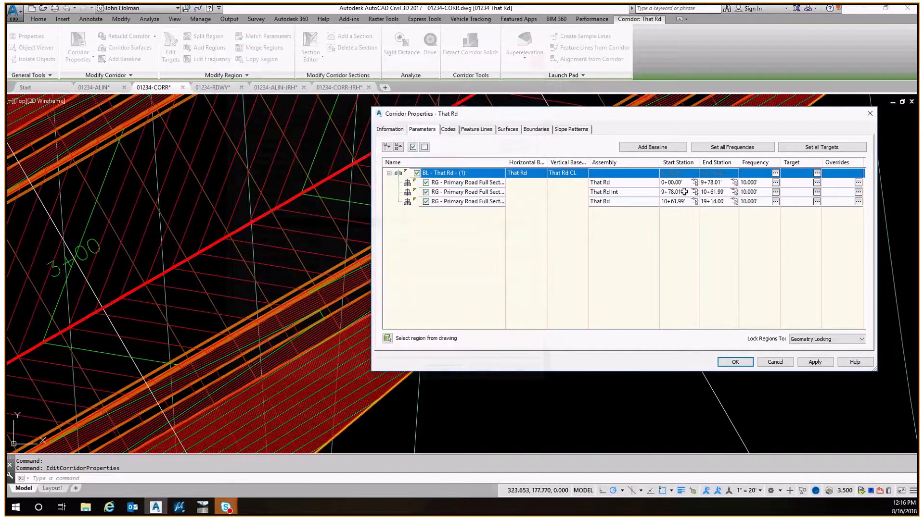
# Step: Remove the That Rd EOP Lt alignment from the Pvmt Lt width target of the region from 10+61.99 to 19+14.00
pyautogui.click(513, 203)
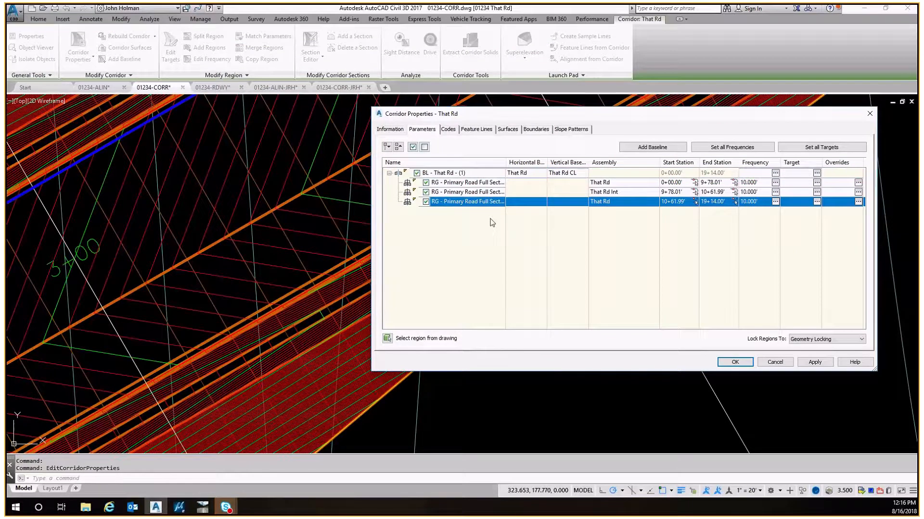
pyautogui.click(816, 202)
pyautogui.moveTo(343, 59); pyautogui.dragTo(426, 45)
pyautogui.click(426, 150)
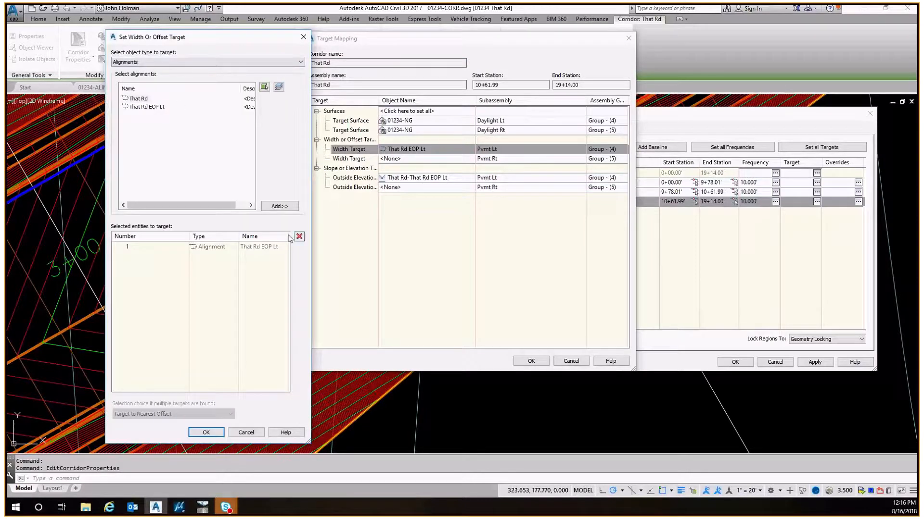
pyautogui.click(269, 247)
pyautogui.click(300, 236)
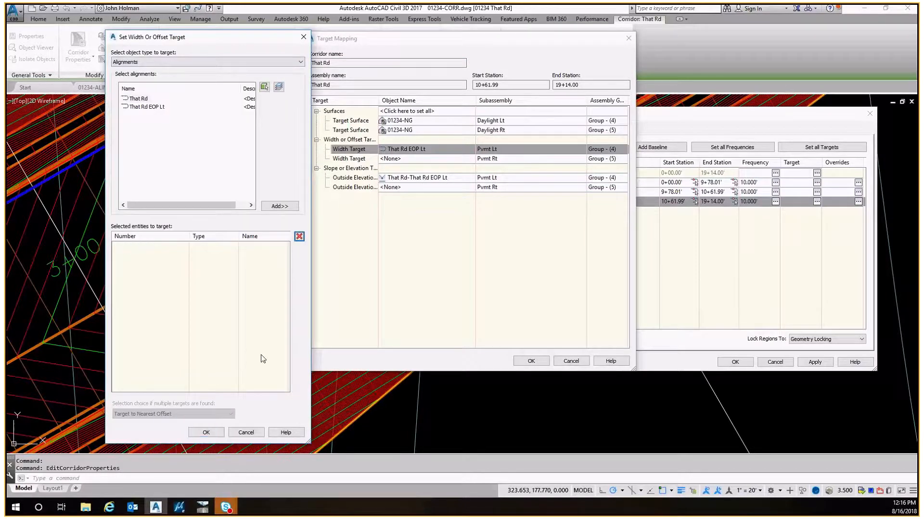
pyautogui.click(207, 433)
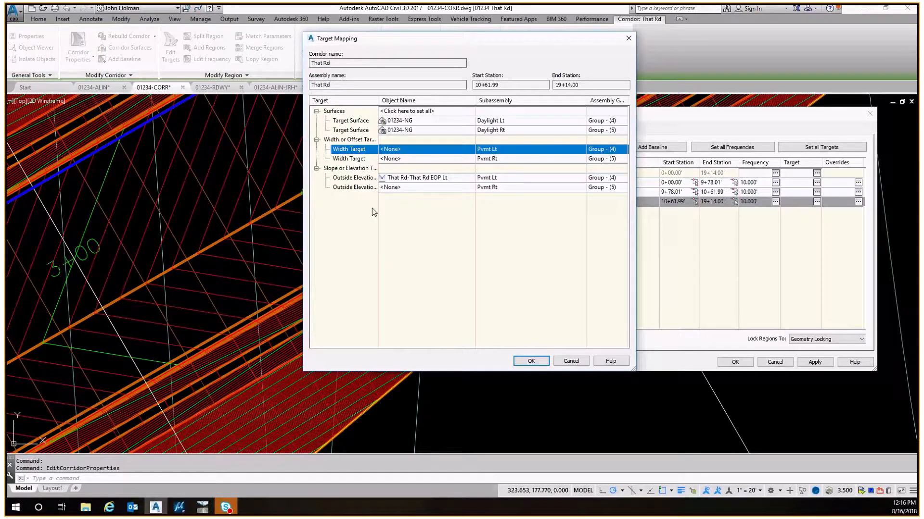
# Step: Clear the Pvmt Lt outside elevation target in the same region, accept the target mapping, and rebuild the corridor
pyautogui.click(404, 178)
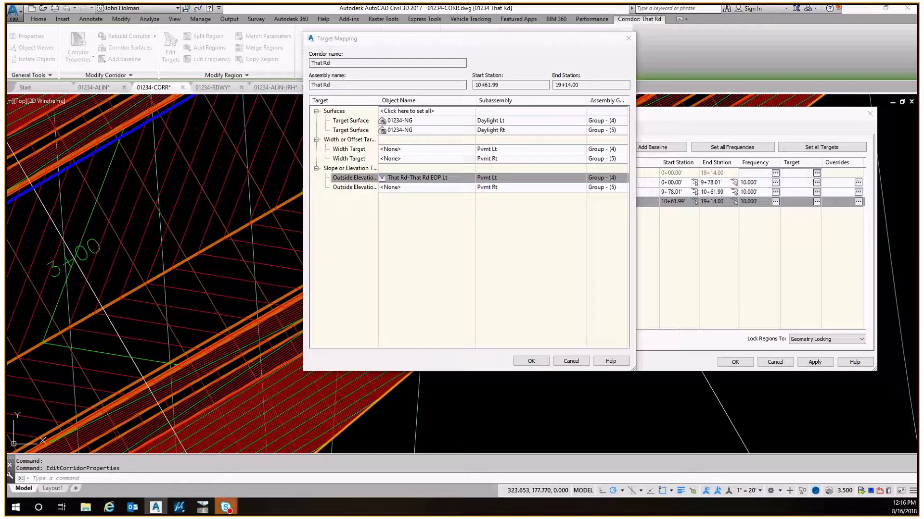
pyautogui.click(529, 360)
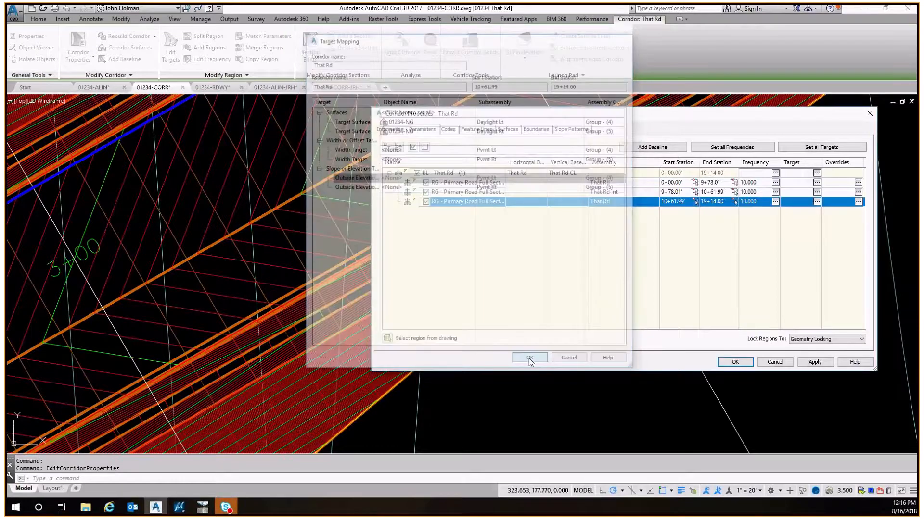
pyautogui.click(725, 361)
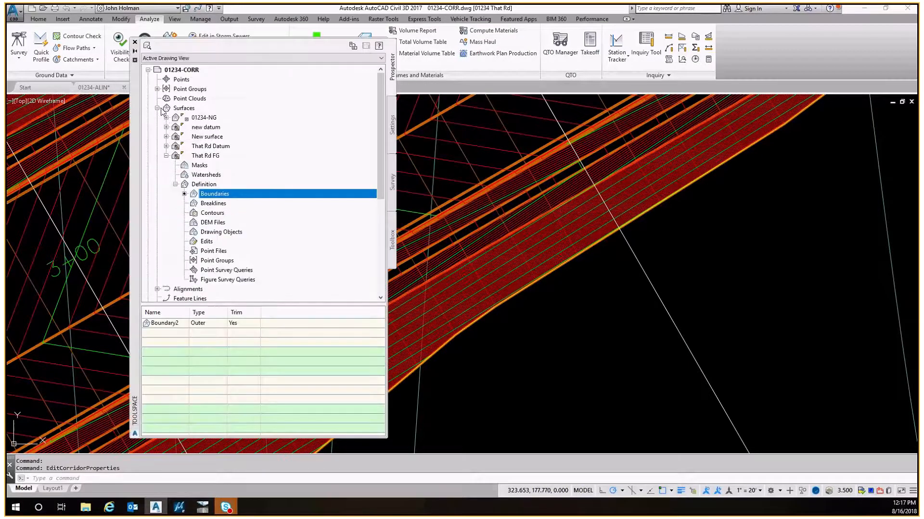
# Step: Collapse the Surfaces collection in the drawing's object tree and expand the Corridors collection to reach That Rd
pyautogui.click(159, 108)
pyautogui.click(159, 175)
pyautogui.click(157, 175)
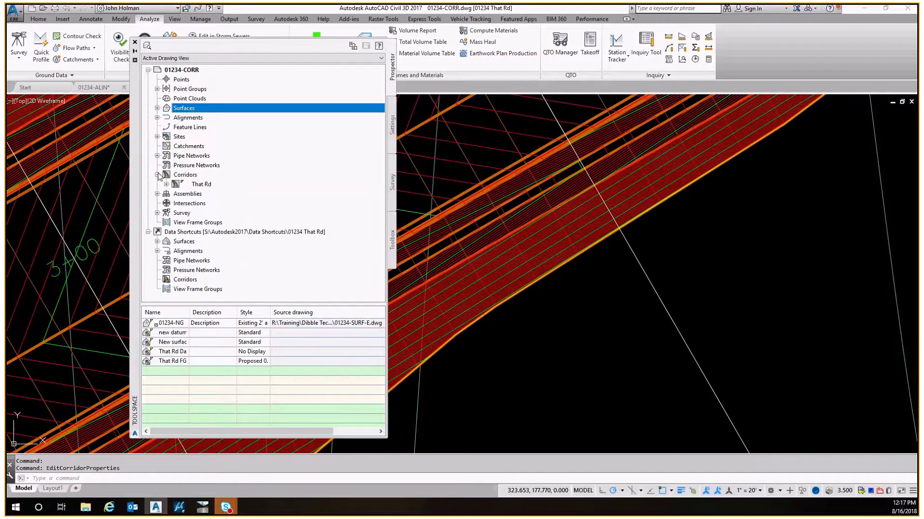
# Step: Examine the rebuilt corridor's pavement edge against the That Rd EOP Lt alignment between stations 17+00 and 19+14
pyautogui.scroll(-3, 543, 213)
pyautogui.moveTo(542, 214); pyautogui.dragTo(783, 215, button='middle')
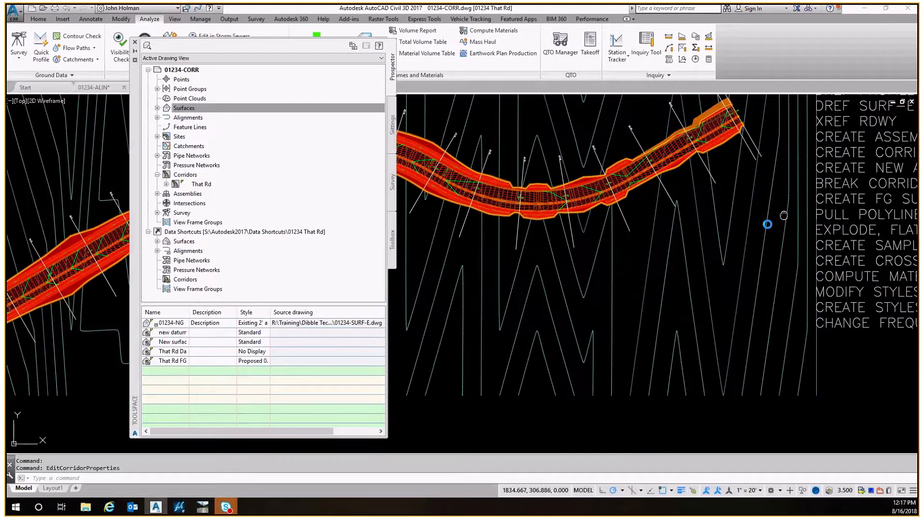
pyautogui.scroll(5, 568, 183)
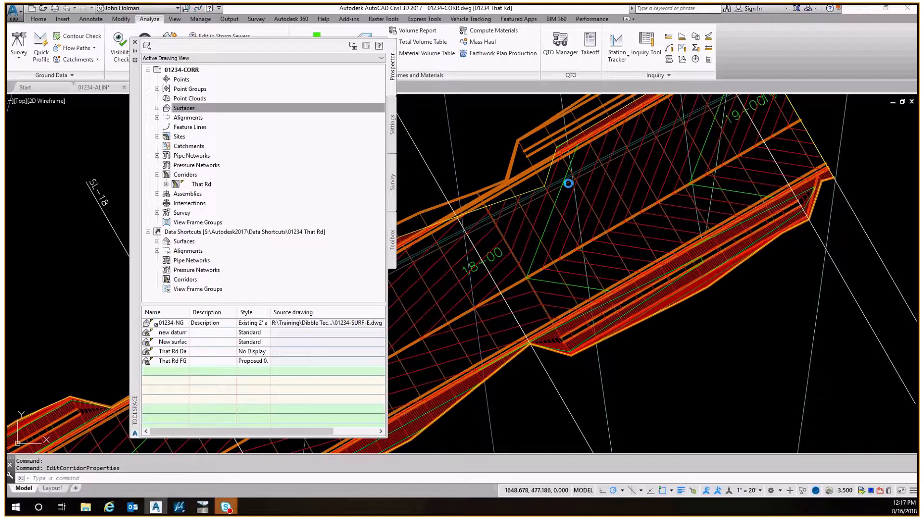
pyautogui.moveTo(568, 183); pyautogui.dragTo(708, 137, button='middle')
pyautogui.moveTo(479, 246); pyautogui.dragTo(358, 345, button='middle')
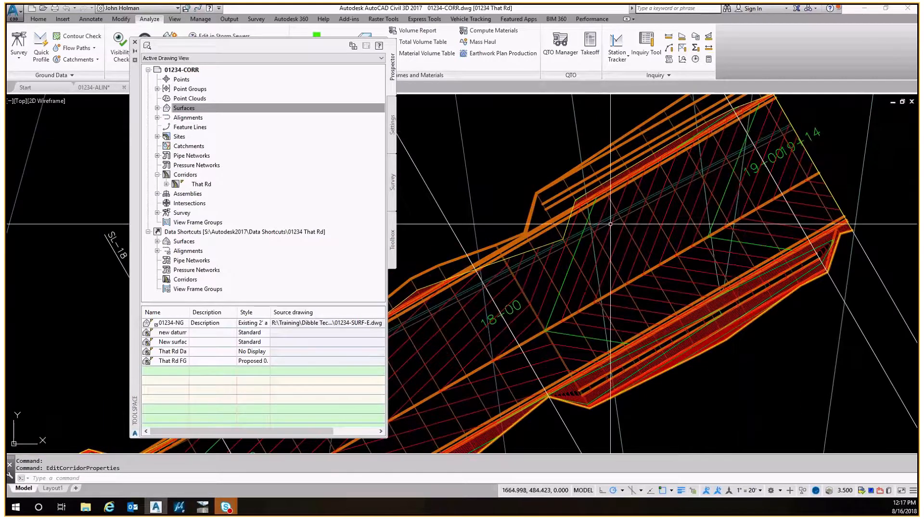
pyautogui.moveTo(443, 301)
pyautogui.mouseDown(button='middle')
pyautogui.moveTo(498, 207)
pyautogui.moveTo(670, 139)
pyautogui.mouseUp(button='middle')
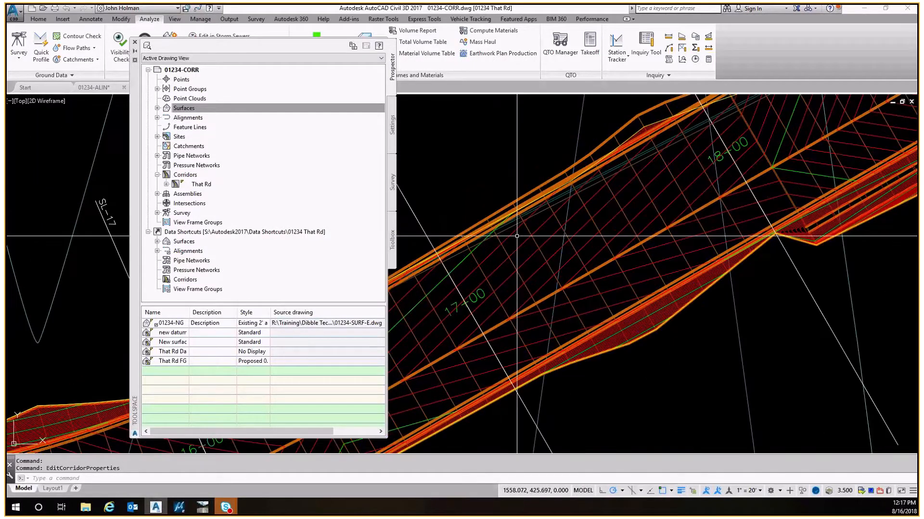
pyautogui.scroll(3, 517, 236)
pyautogui.scroll(-3, 537, 190)
pyautogui.click(537, 189)
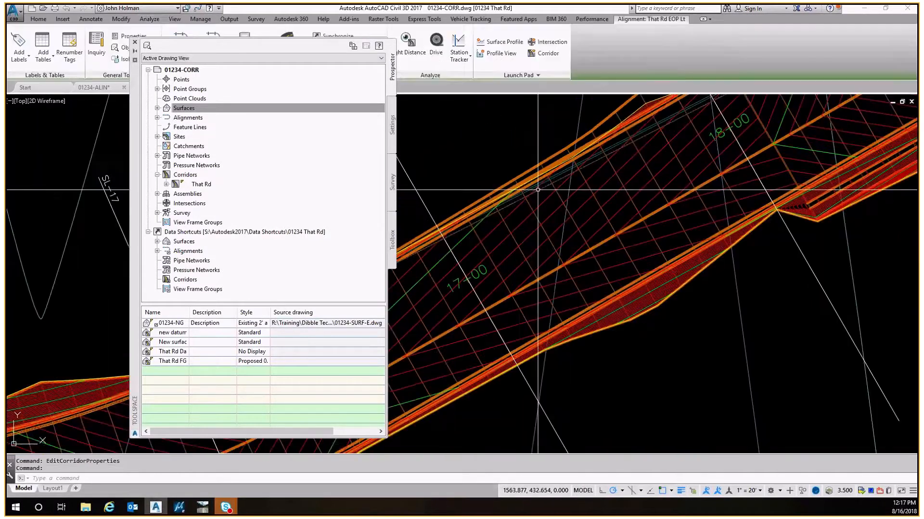
pyautogui.moveTo(736, 104); pyautogui.dragTo(597, 166, button='middle')
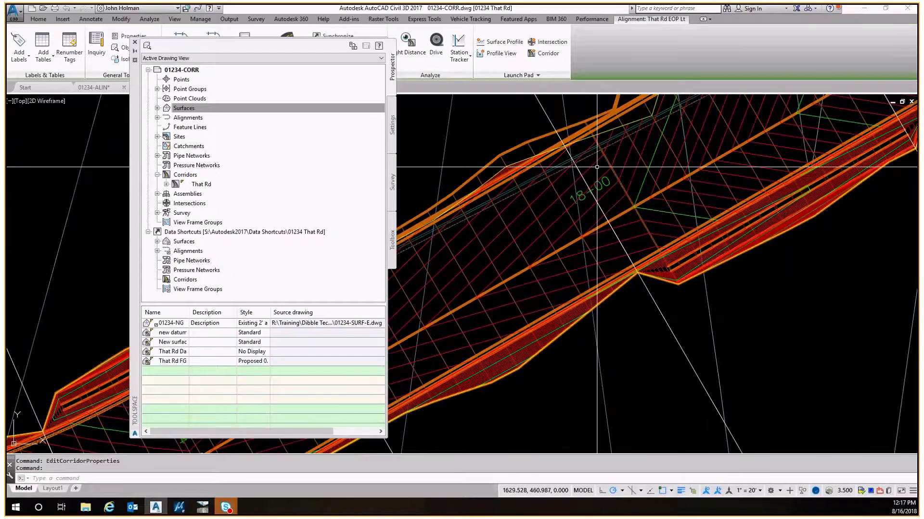
pyautogui.press('Escape')
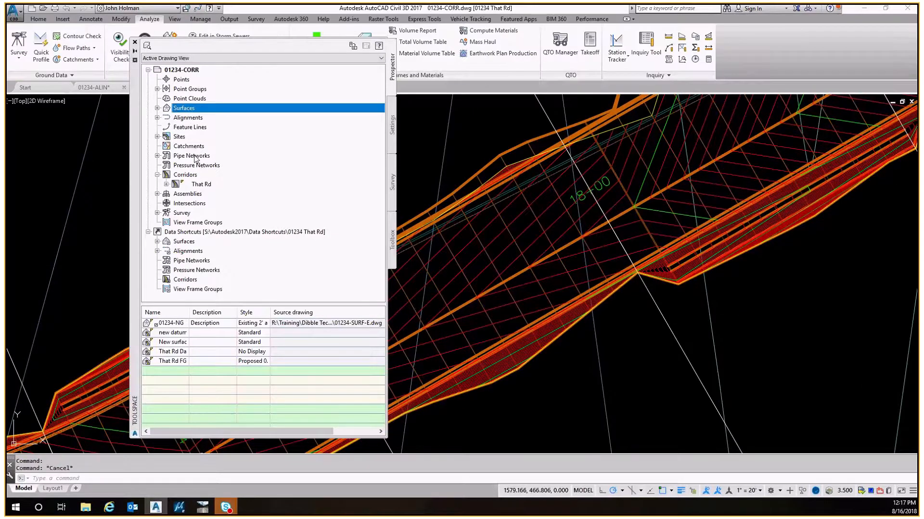
# Step: Reopen the That Rd corridor's target mapping for the region starting at 10+61.99 and set the Pvmt Lt width target to the That Rd EOP Lt alignment
pyautogui.rightClick(191, 176)
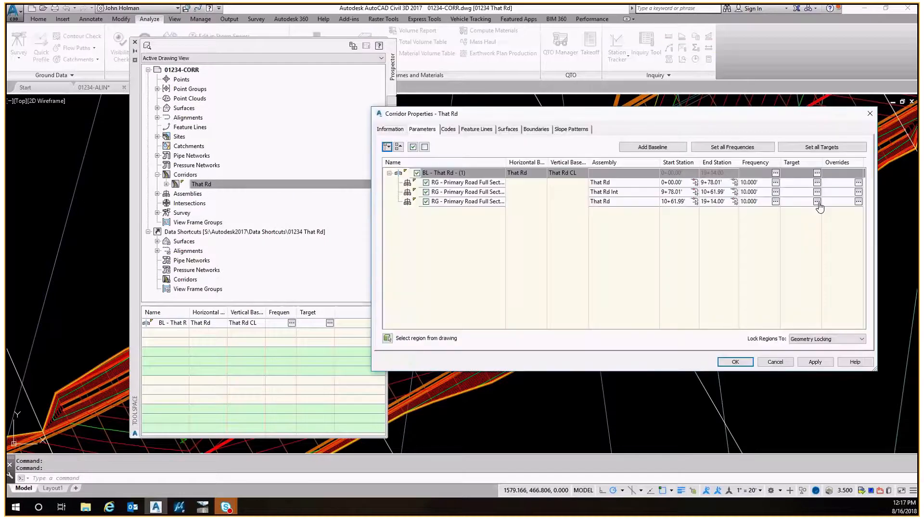
pyautogui.click(816, 202)
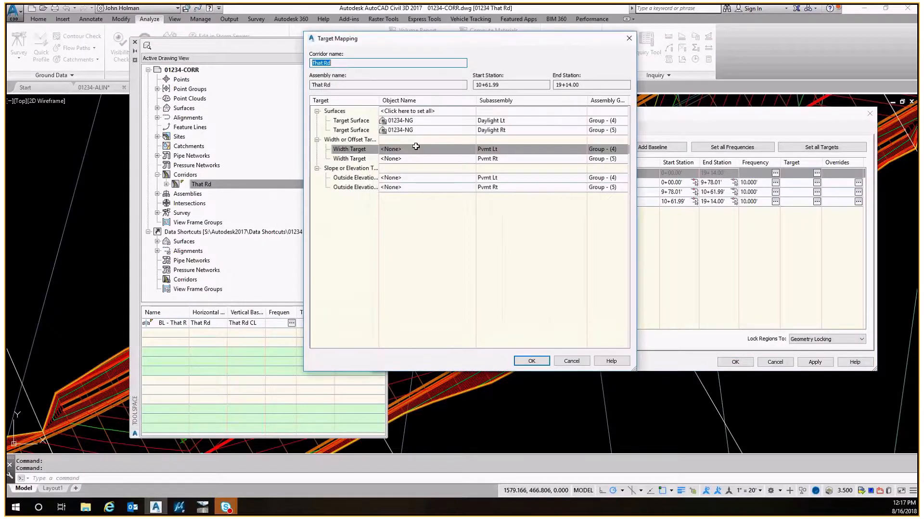
pyautogui.moveTo(441, 36); pyautogui.dragTo(572, 54)
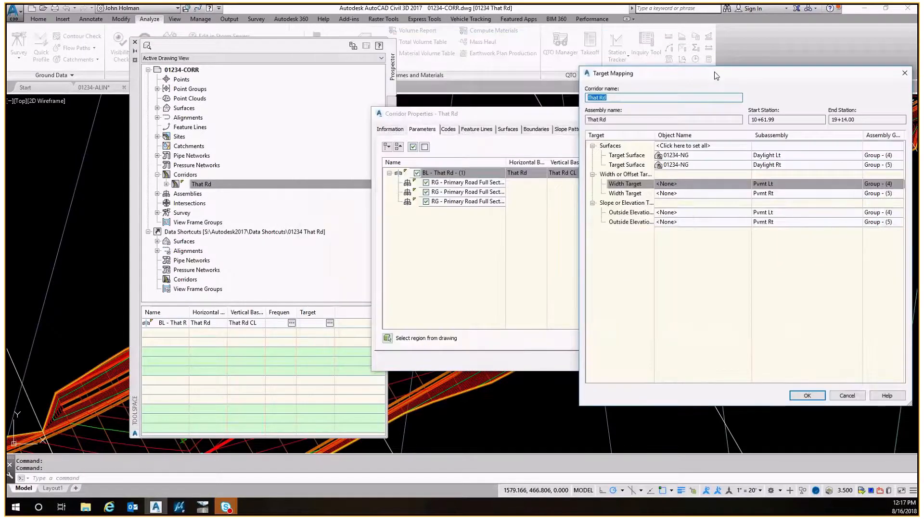
pyautogui.click(564, 166)
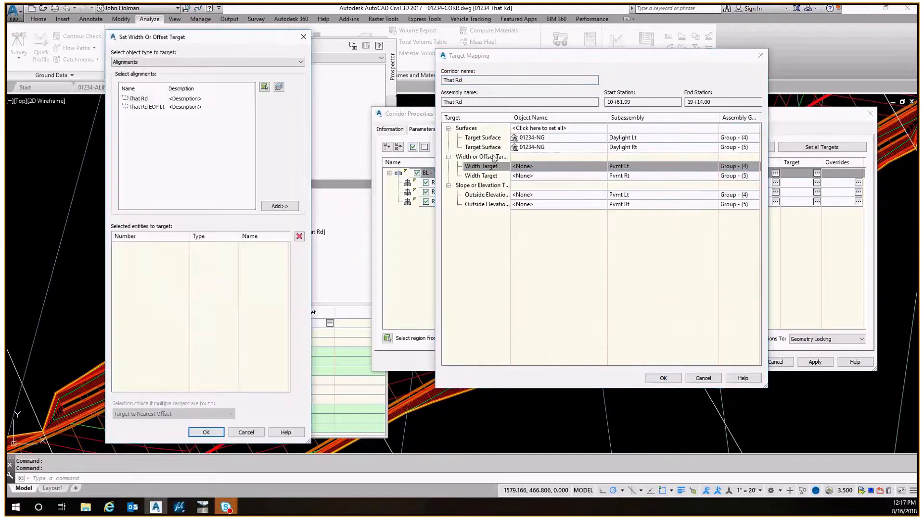
pyautogui.click(146, 107)
pyautogui.click(280, 206)
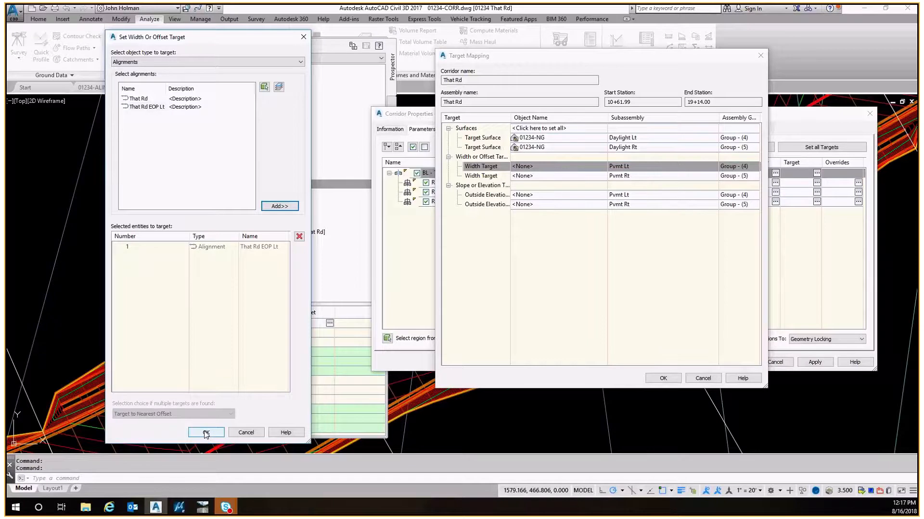
pyautogui.click(206, 432)
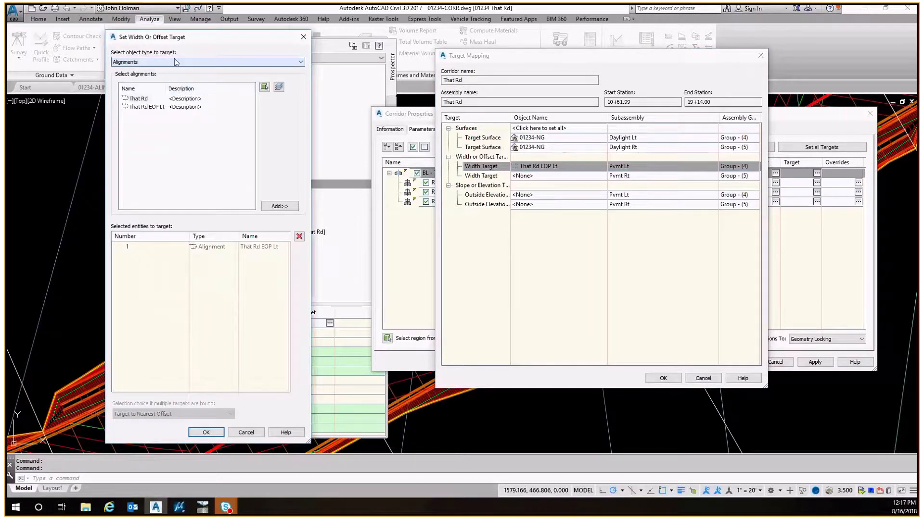
# Step: Review the object types available for the Pvmt Lt width target and keep the That Rd EOP Lt alignment
pyautogui.click(129, 62)
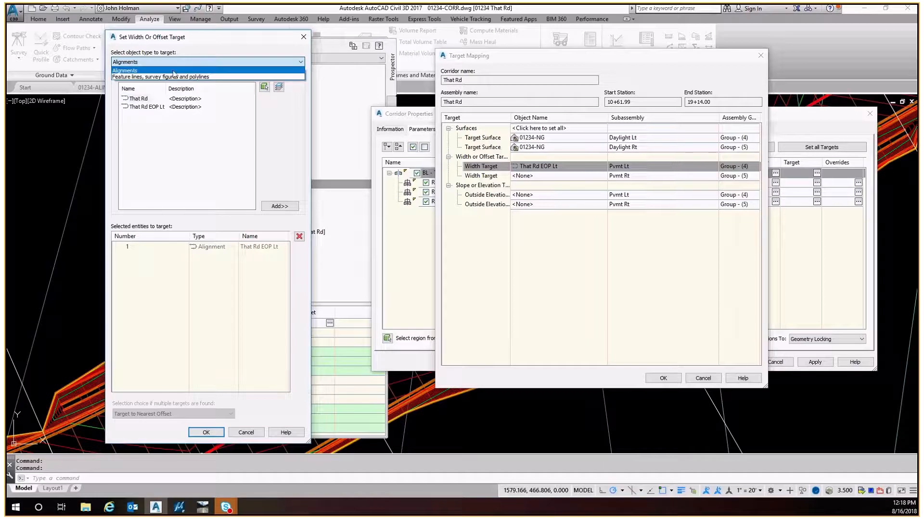
pyautogui.click(240, 147)
pyautogui.click(206, 432)
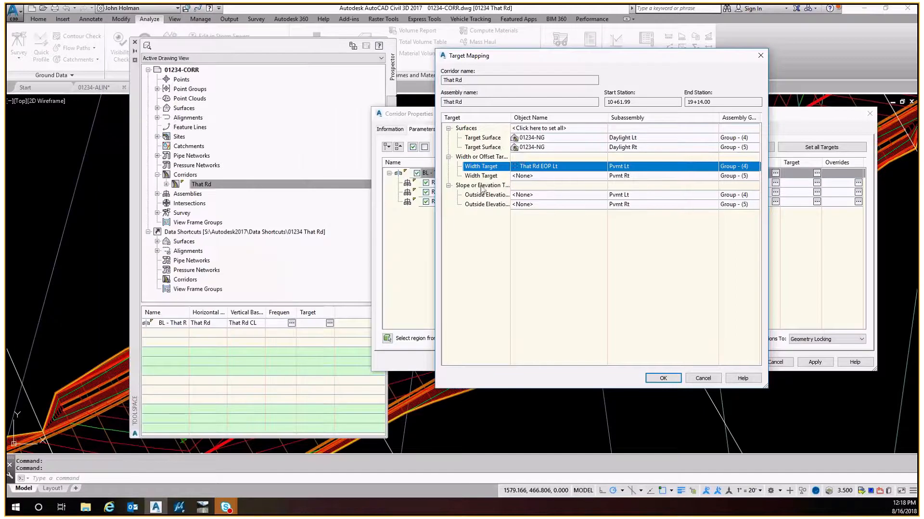
# Step: Open the outside elevation target of the Pvmt Lt subassembly, keeping Profiles as the object type and That Rd as the alignment
pyautogui.click(482, 187)
pyautogui.moveTo(511, 117); pyautogui.dragTo(528, 117)
pyautogui.click(545, 196)
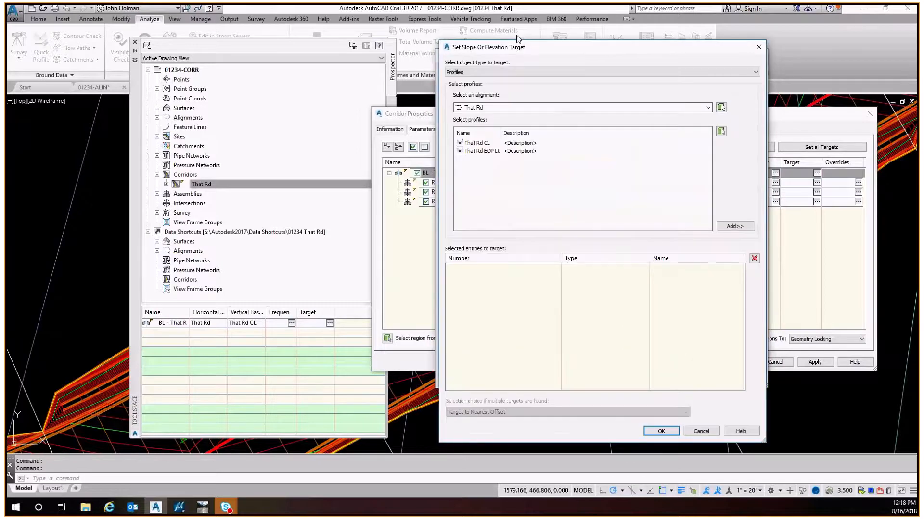
pyautogui.click(249, 59)
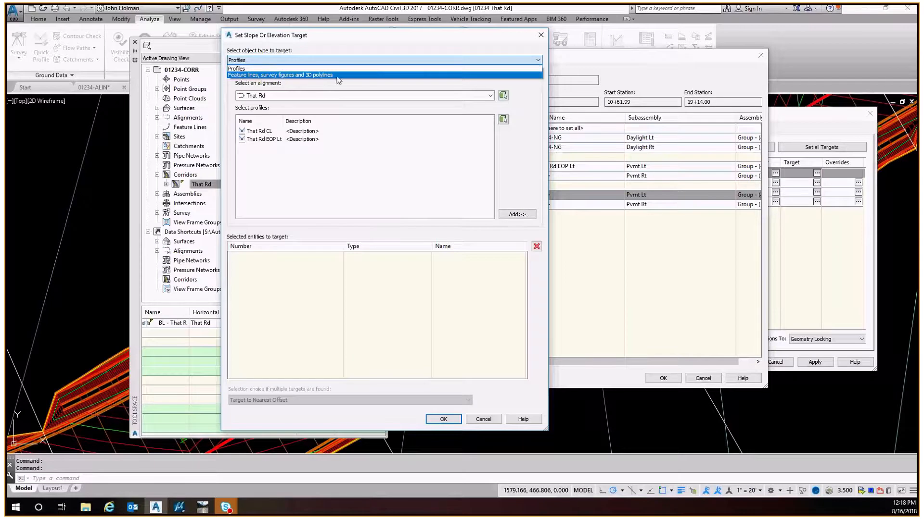
pyautogui.click(269, 61)
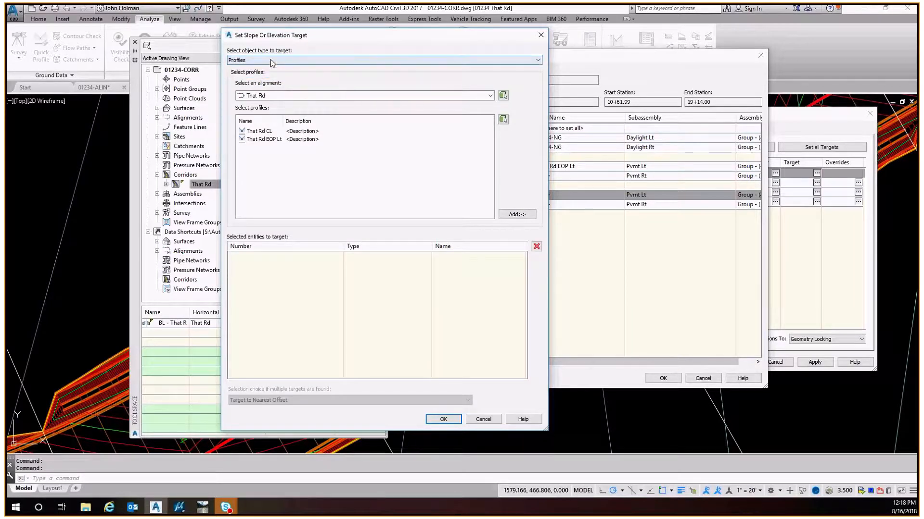
pyautogui.click(269, 97)
pyautogui.click(291, 82)
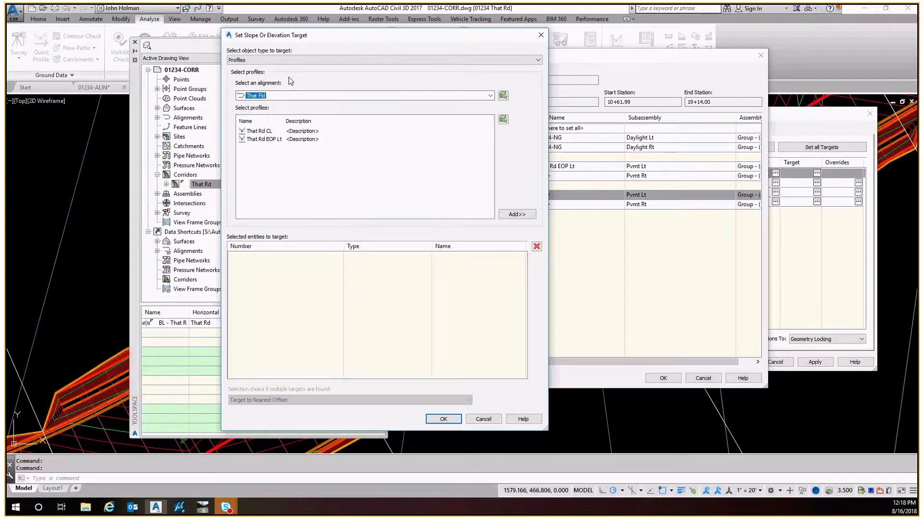
pyautogui.click(273, 98)
pyautogui.click(265, 105)
# Step: Set the That Rd EOP Lt profile as the Pvmt Lt elevation target and accept the target mapping and corridor properties
pyautogui.click(262, 140)
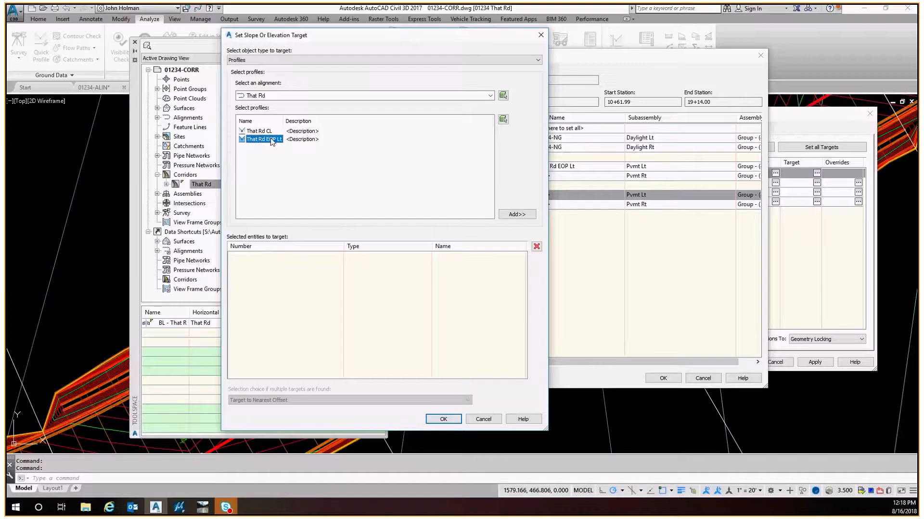
pyautogui.click(517, 215)
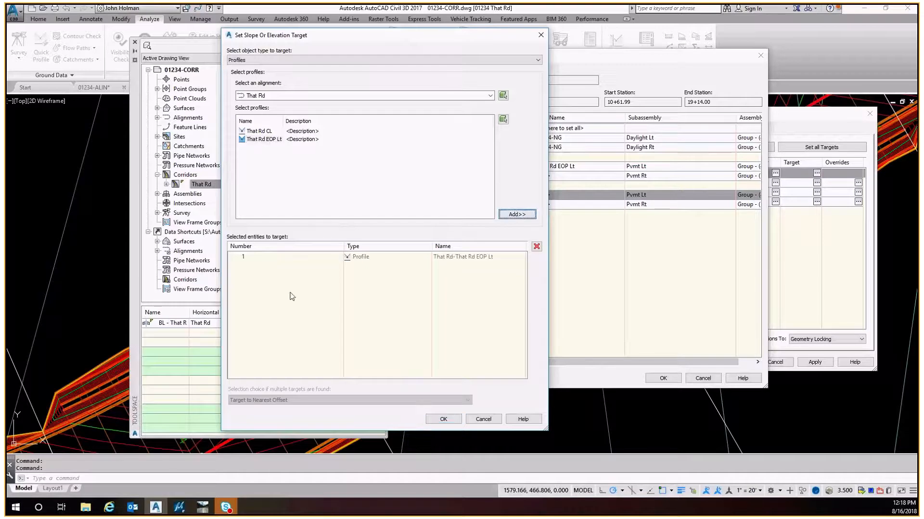
pyautogui.click(443, 419)
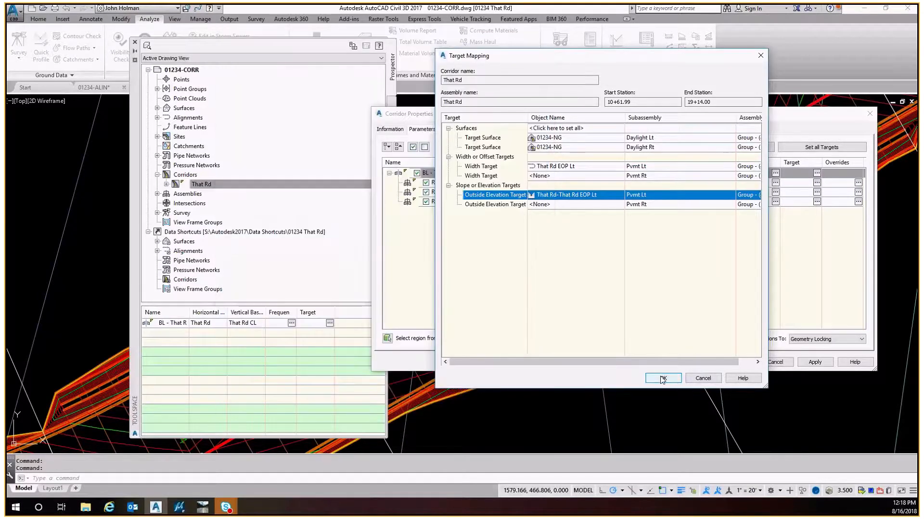
pyautogui.click(660, 378)
pyautogui.click(731, 362)
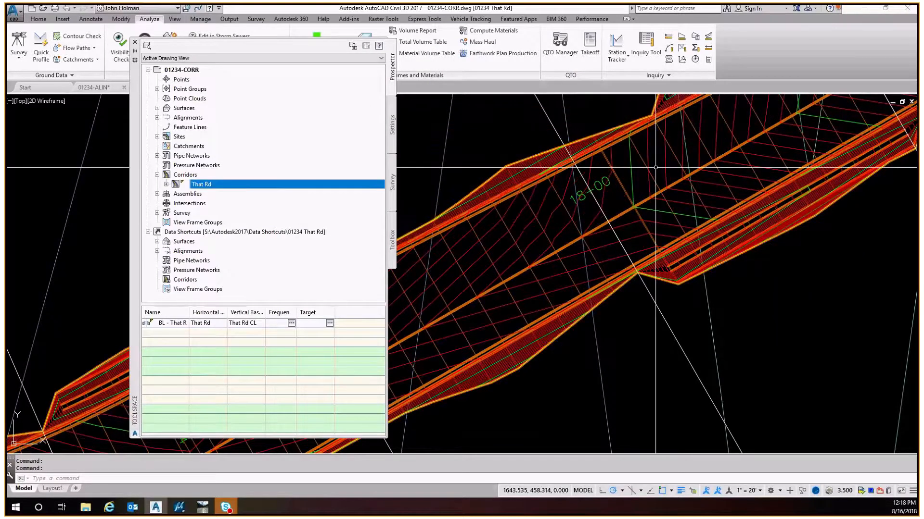
pyautogui.moveTo(655, 167); pyautogui.dragTo(489, 295, button='middle')
pyautogui.scroll(-5, 488, 294)
pyautogui.press('Escape')
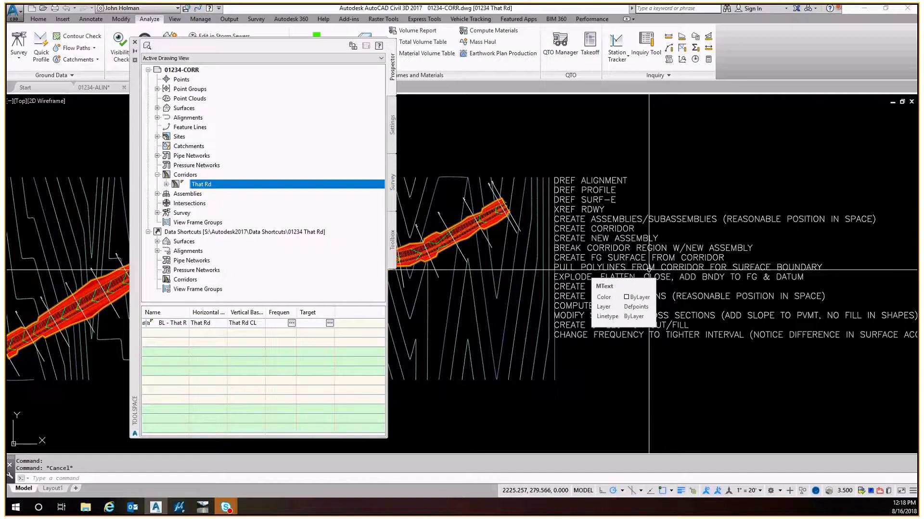
pyautogui.moveTo(427, 298); pyautogui.dragTo(592, 292, button='middle')
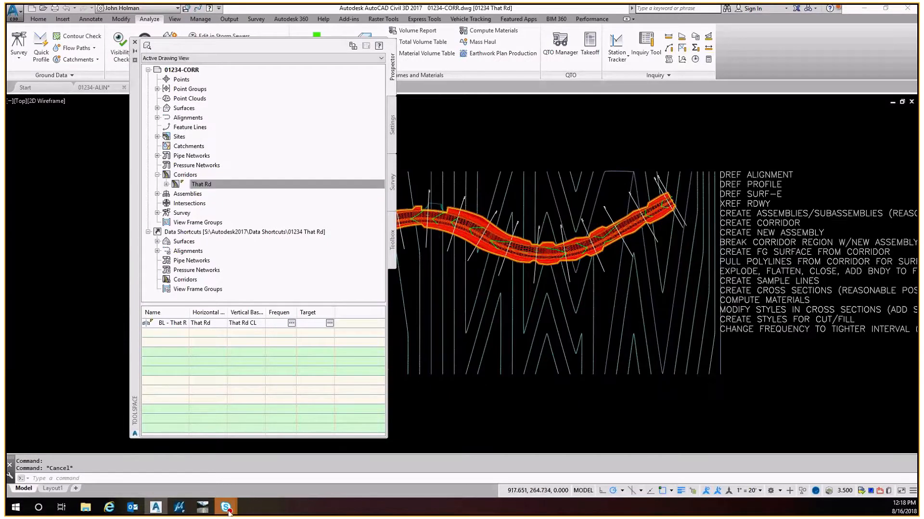
# Step: Switch to the Windows desktop and advance to the next desktop background several times
pyautogui.moveTo(225, 507)
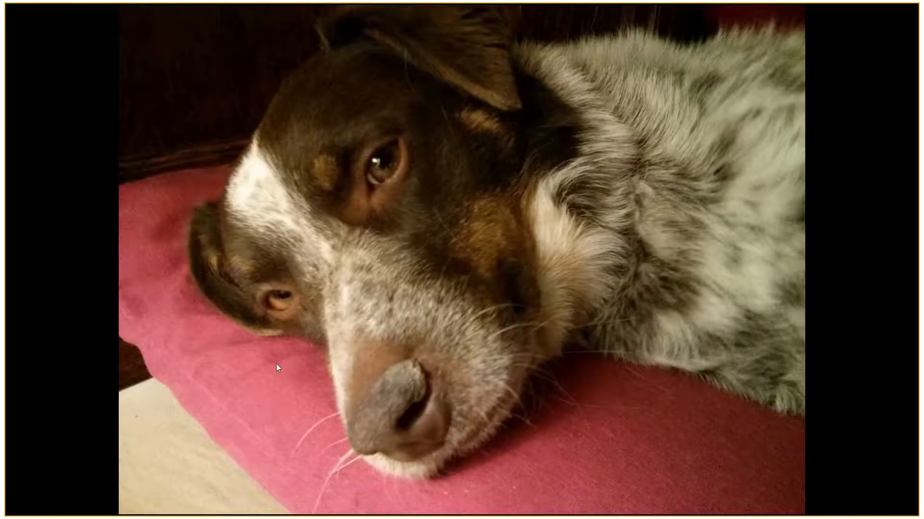
pyautogui.rightClick(446, 229)
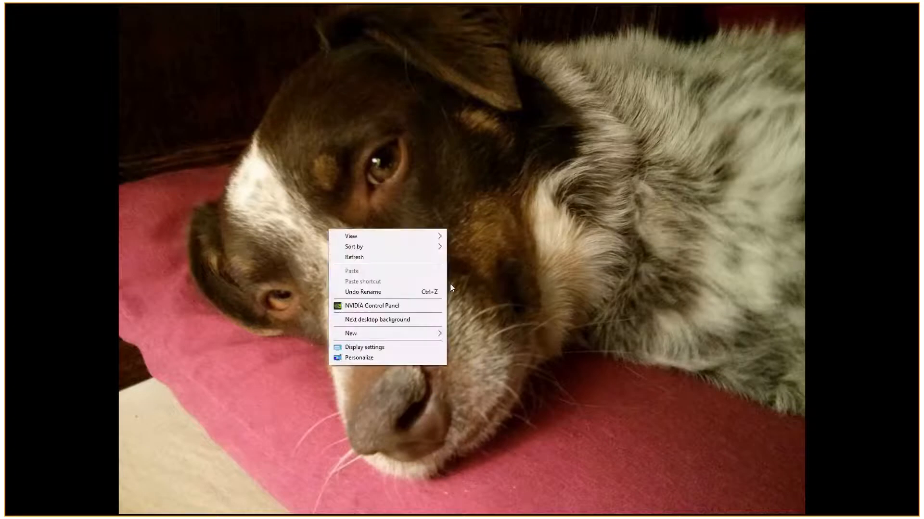
pyautogui.click(378, 320)
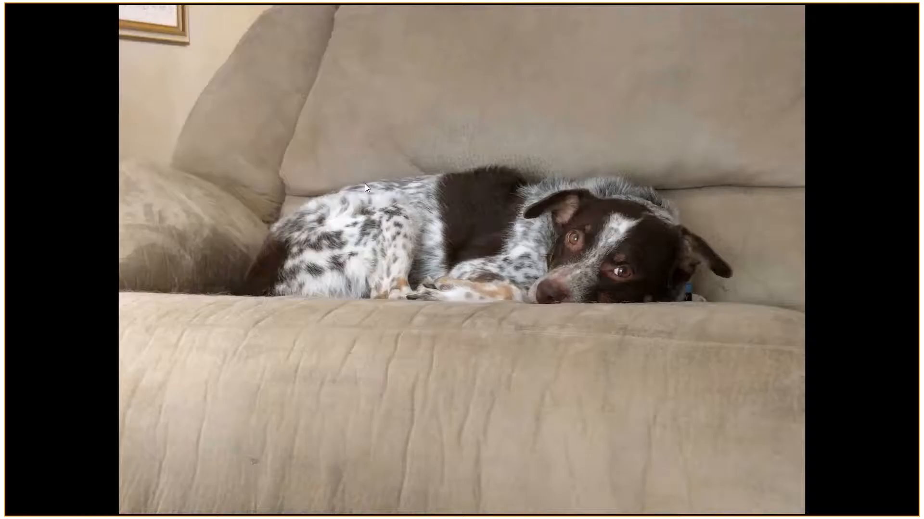
pyautogui.rightClick(366, 163)
pyautogui.click(333, 251)
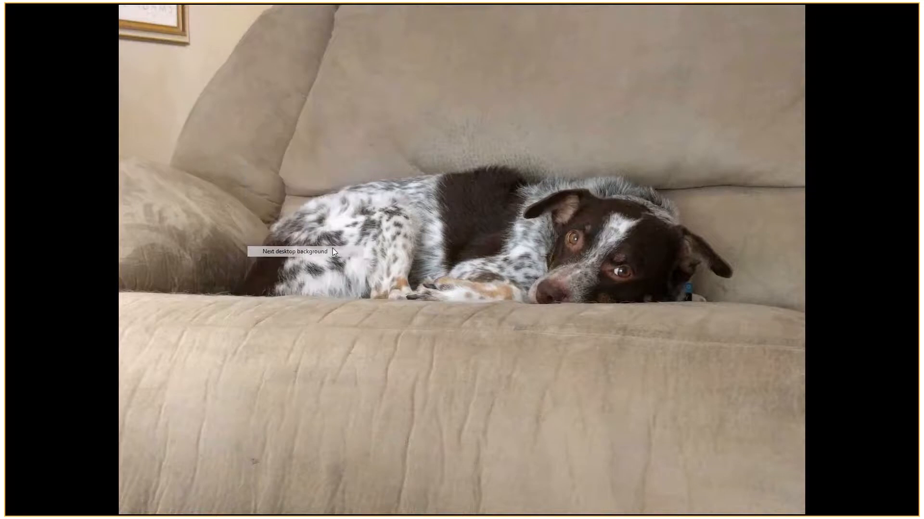
pyautogui.rightClick(295, 143)
pyautogui.click(268, 232)
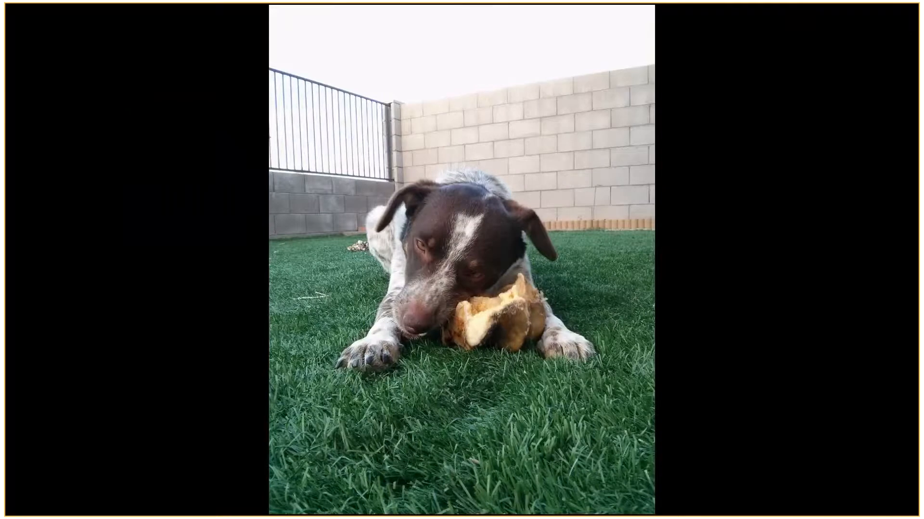
pyautogui.rightClick(209, 174)
pyautogui.click(182, 265)
pyautogui.rightClick(170, 209)
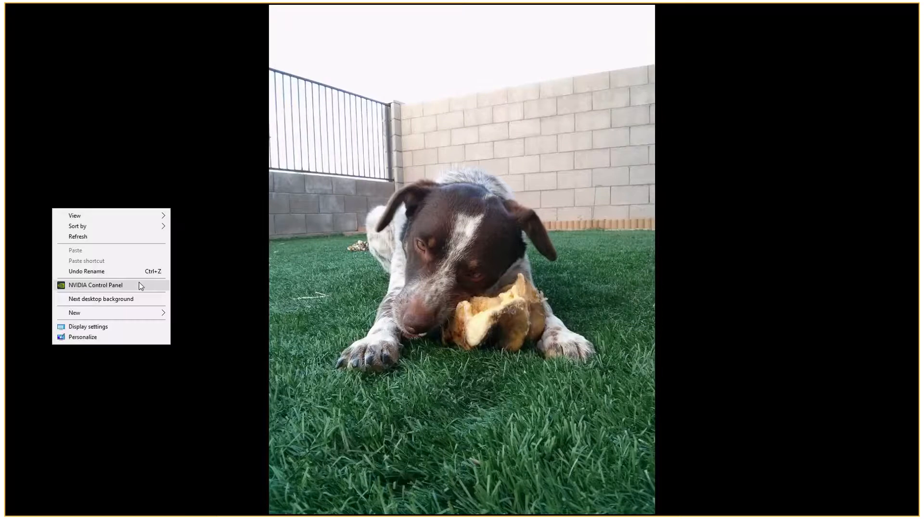
pyautogui.click(137, 299)
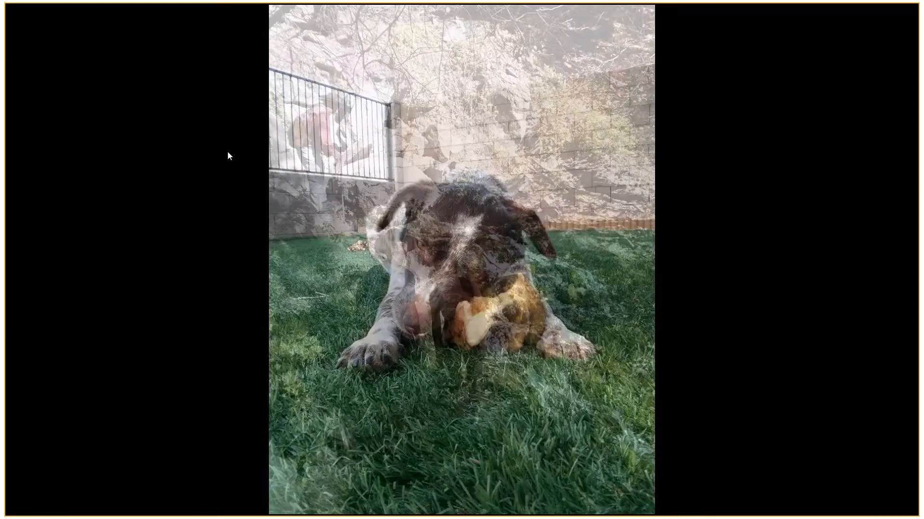
pyautogui.rightClick(228, 153)
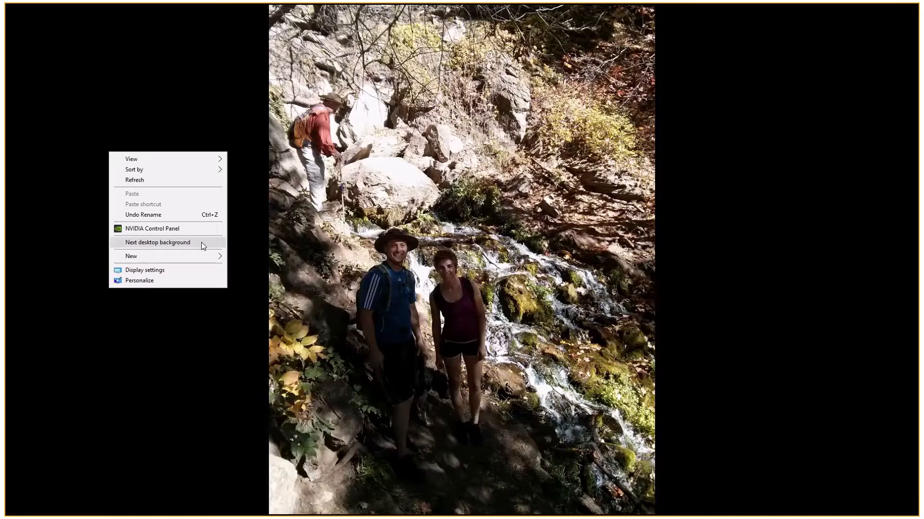
pyautogui.click(202, 246)
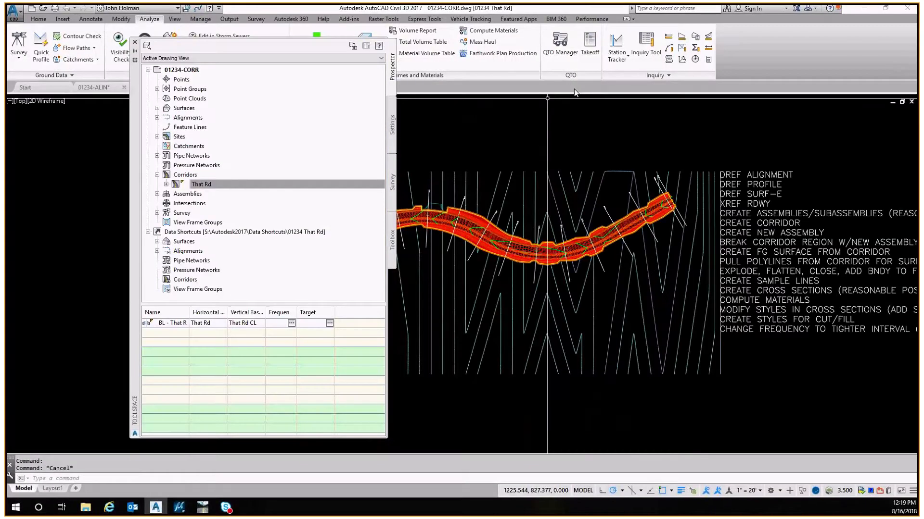
# Step: Return to Civil 3D, switch to the 01234-ALIN drawing and erase the attached roadway external reference
pyautogui.scroll(-6, 548, 247)
pyautogui.press('Escape')
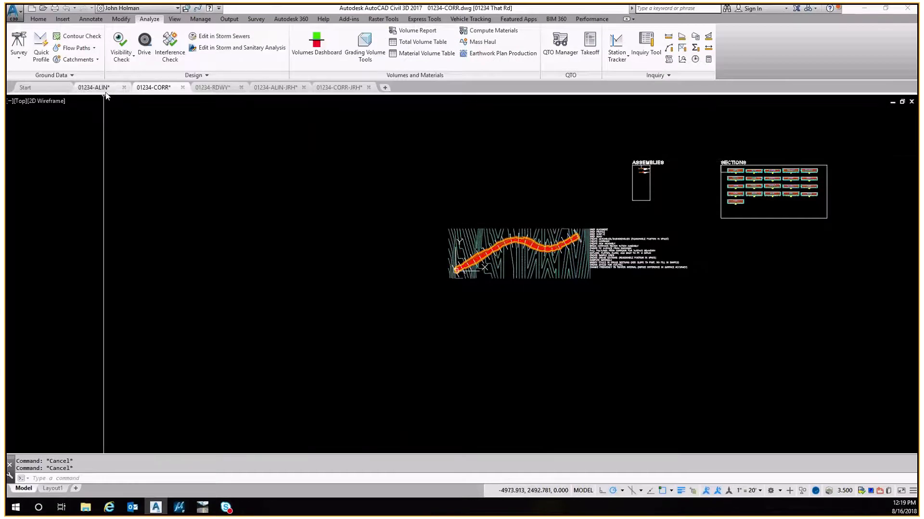
pyautogui.scroll(7, 561, 243)
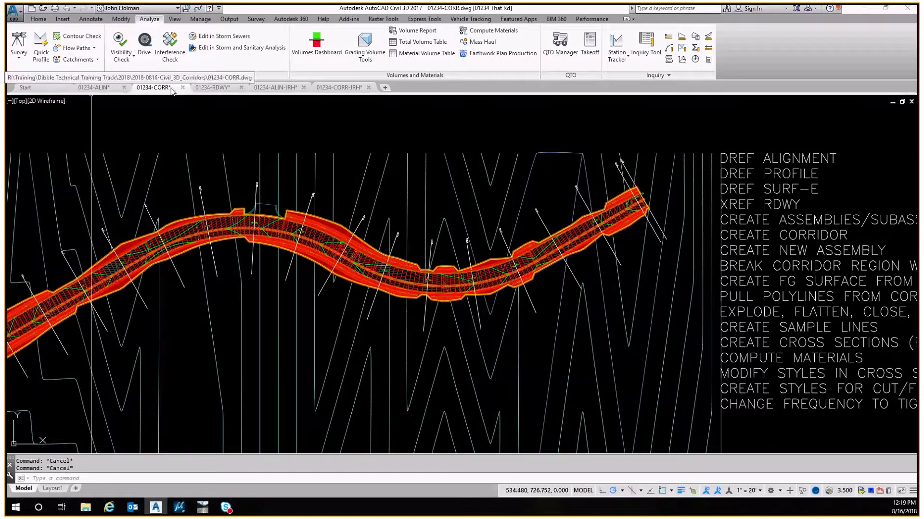
pyautogui.click(106, 89)
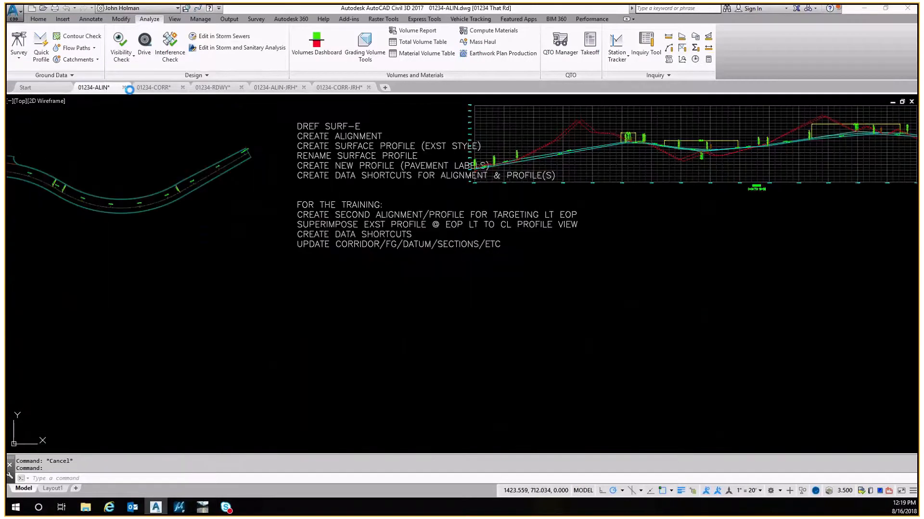
pyautogui.press('Escape')
pyautogui.scroll(10, 269, 184)
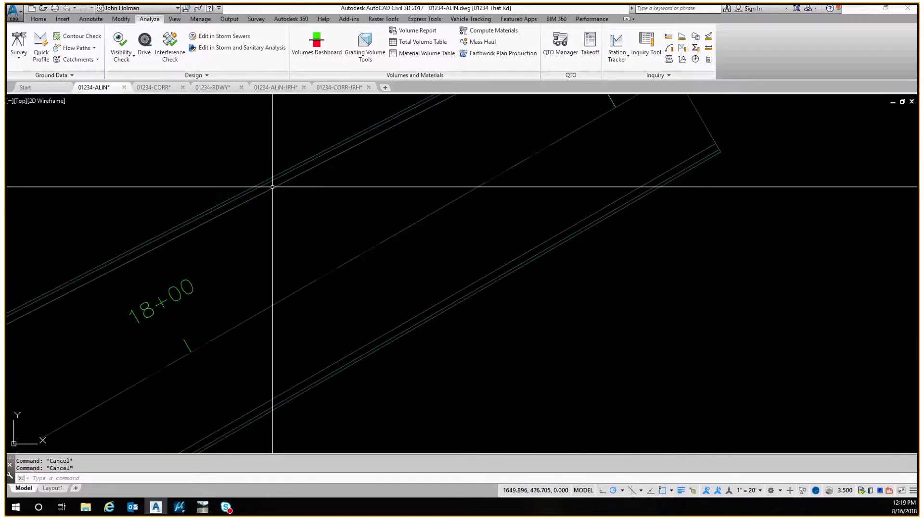
pyautogui.scroll(-5, 273, 186)
pyautogui.click(271, 187)
pyautogui.press('Escape')
pyautogui.click(270, 187)
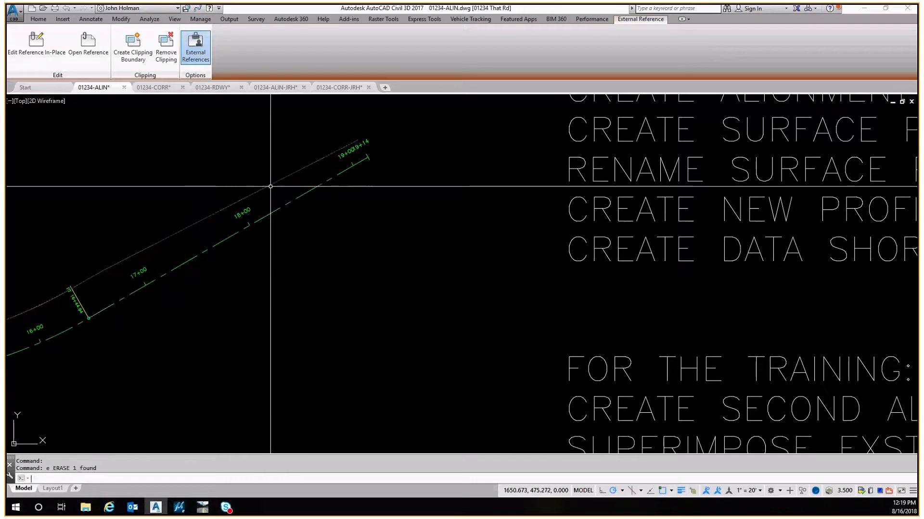
# Step: Stretch the end of the That Rd EOP Lt alignment closer to the centerline near station 19+14 and save the drawing
pyautogui.click(367, 139)
pyautogui.scroll(8, 366, 139)
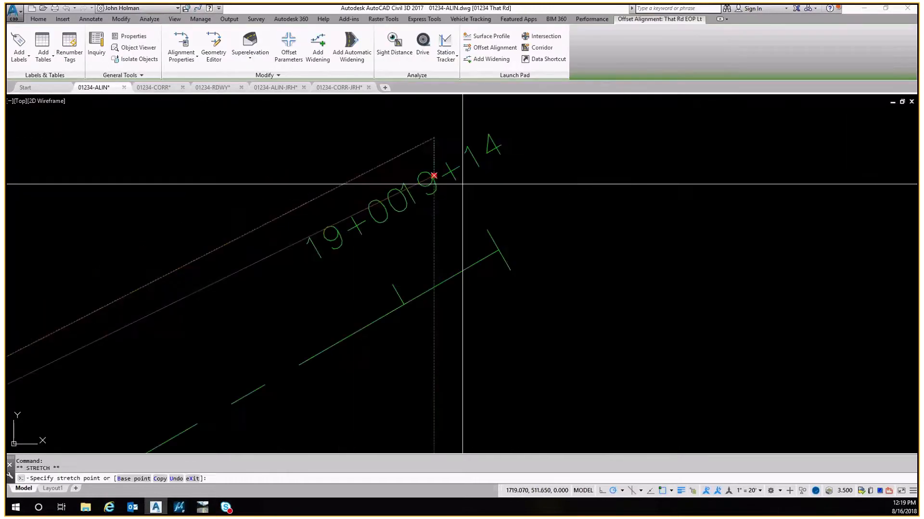
pyautogui.press('Escape')
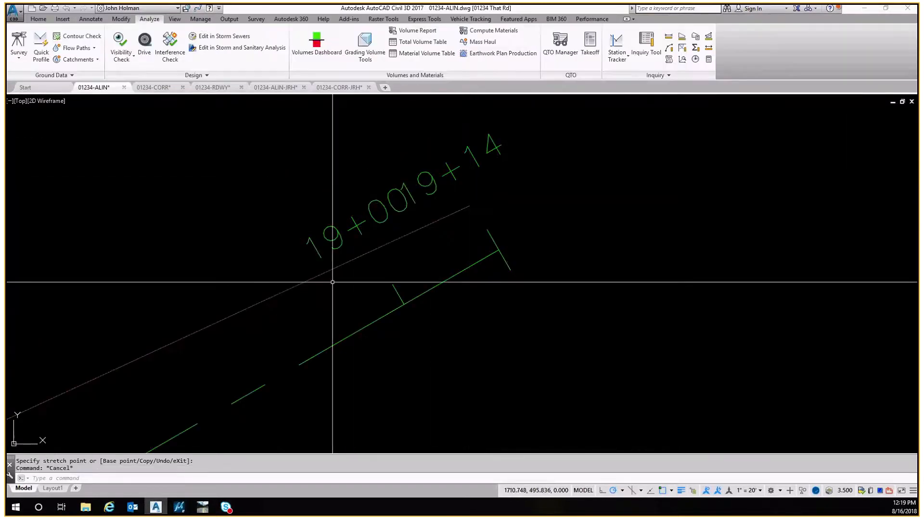
pyautogui.scroll(-6, 319, 258)
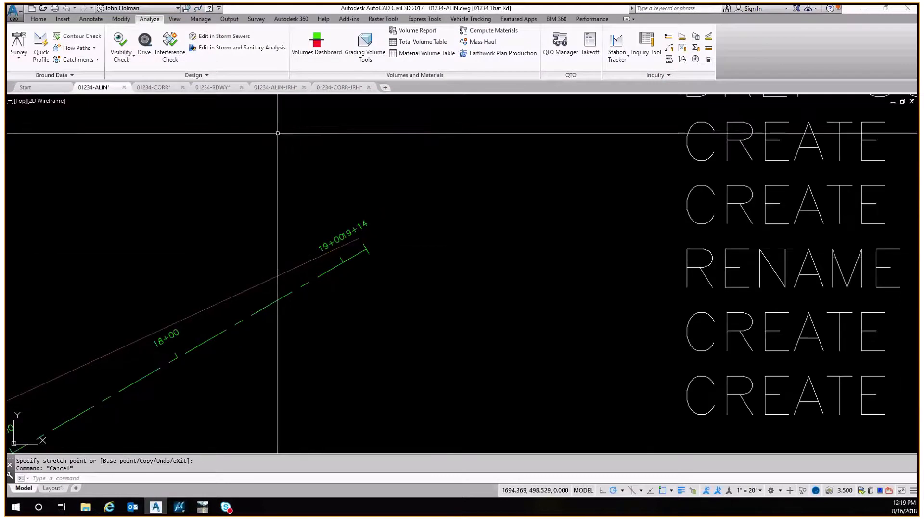
pyautogui.hotkey('ctrl', 's')
# Step: Switch to the 01234-CORR drawing and synchronize its changed data shortcut references
pyautogui.click(160, 90)
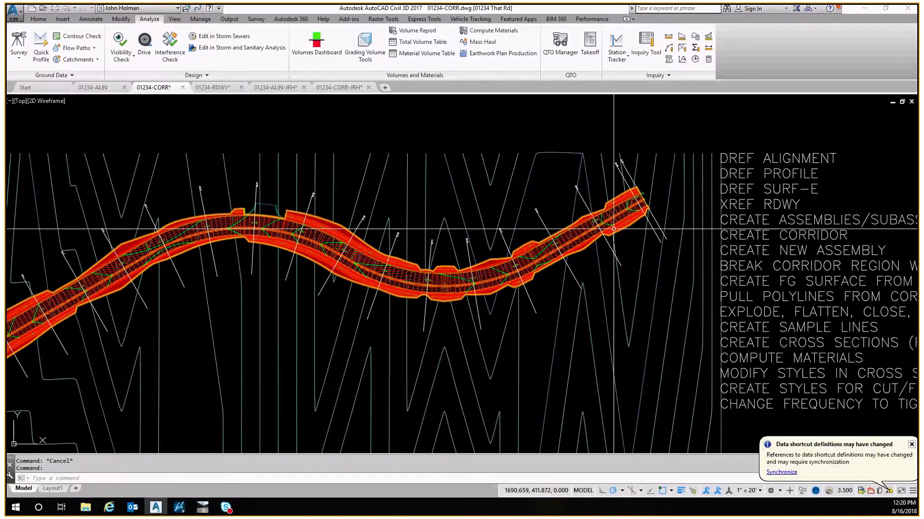
pyautogui.scroll(8, 621, 221)
pyautogui.click(786, 473)
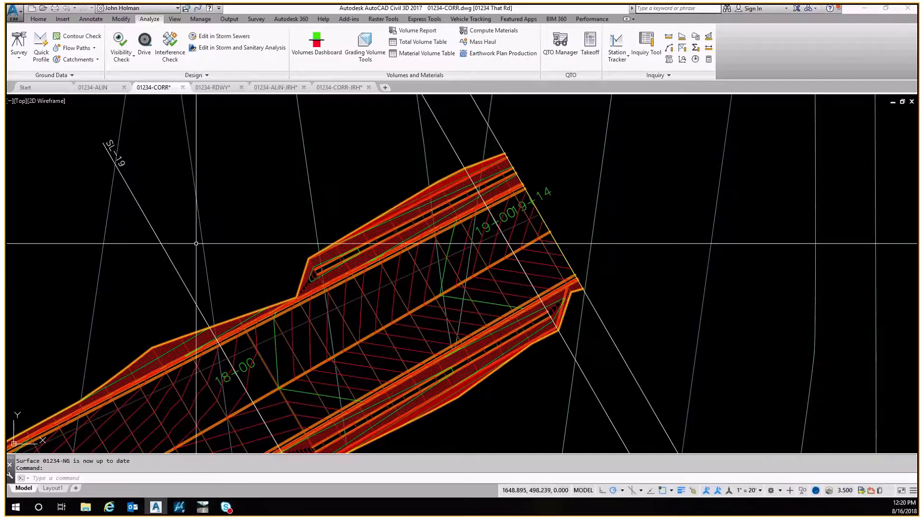
# Step: Reopen the Toolspace, rebuild the out-of-date That Rd corridor and clear the palette away to inspect the corridor's end near station 19+14
pyautogui.click(38, 19)
pyautogui.click(23, 54)
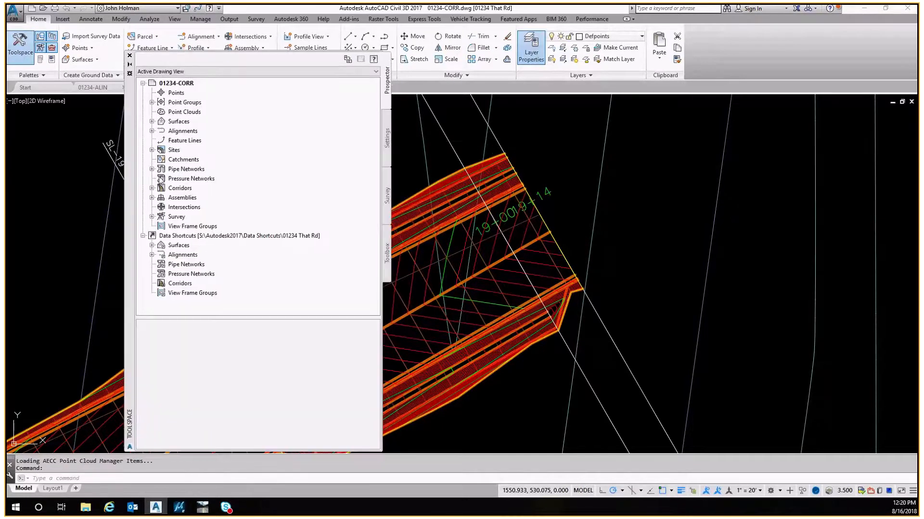
pyautogui.click(152, 188)
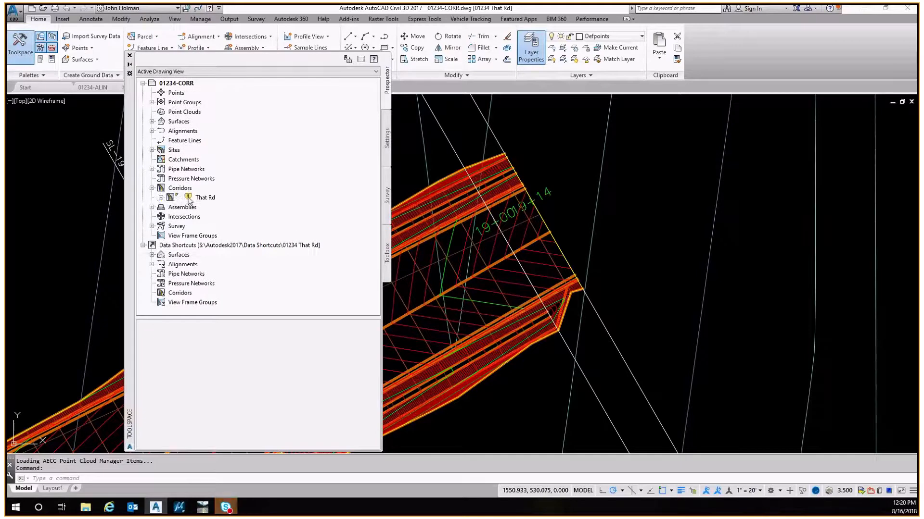
pyautogui.click(188, 199)
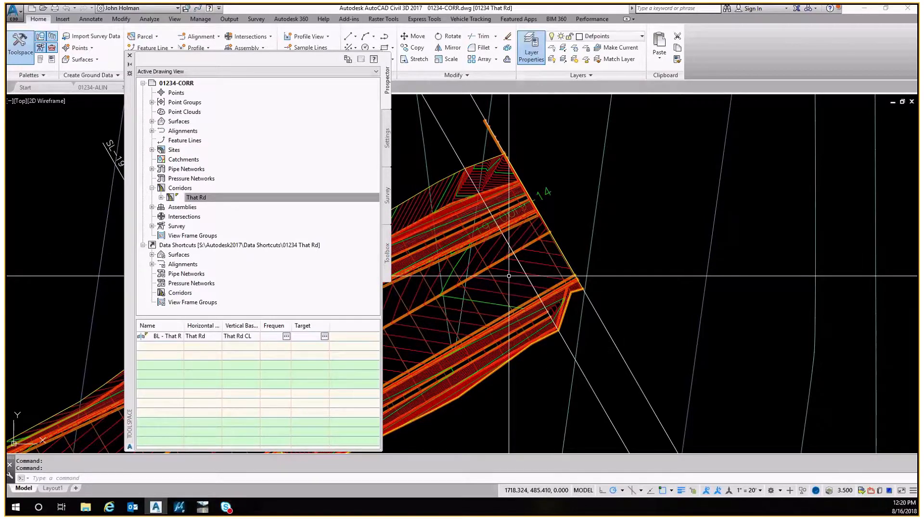
pyautogui.moveTo(129, 194); pyautogui.dragTo(0, 164)
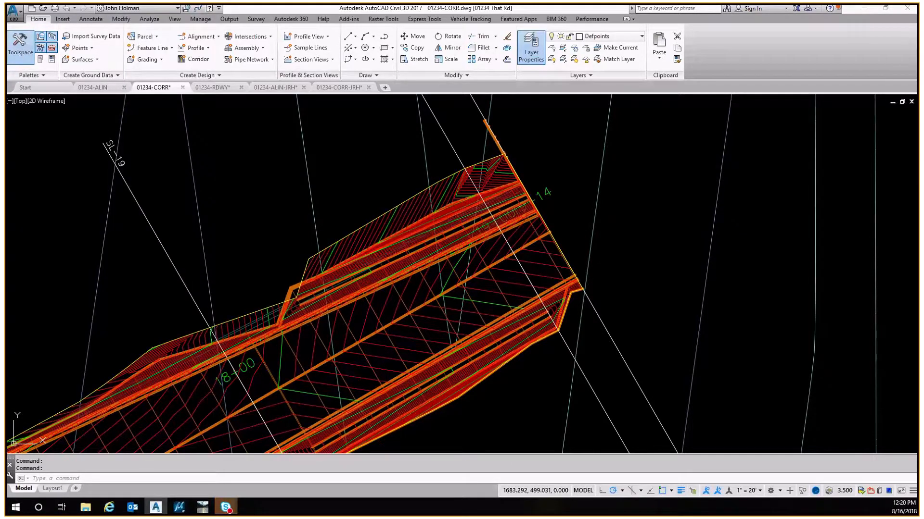
pyautogui.scroll(-5, 233, 195)
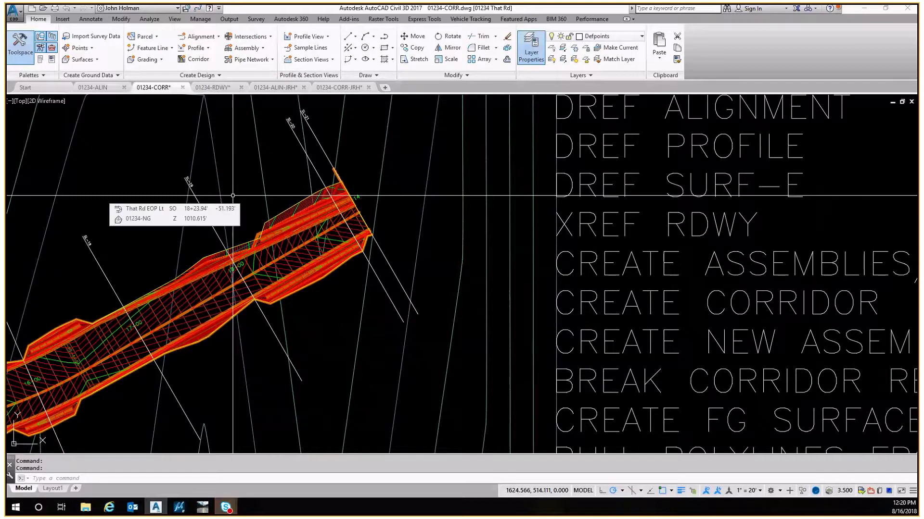
pyautogui.scroll(-4, 232, 196)
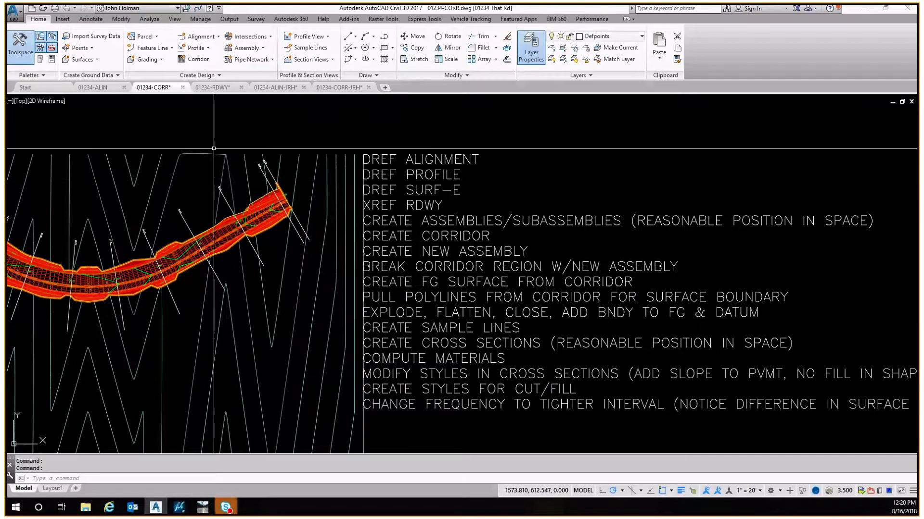
# Step: Switch to the 01234-ALIN drawing, examine the That Rd alignments and profile views, and return to the 01234-CORR drawing
pyautogui.moveTo(214, 148); pyautogui.dragTo(250, 166, button='middle')
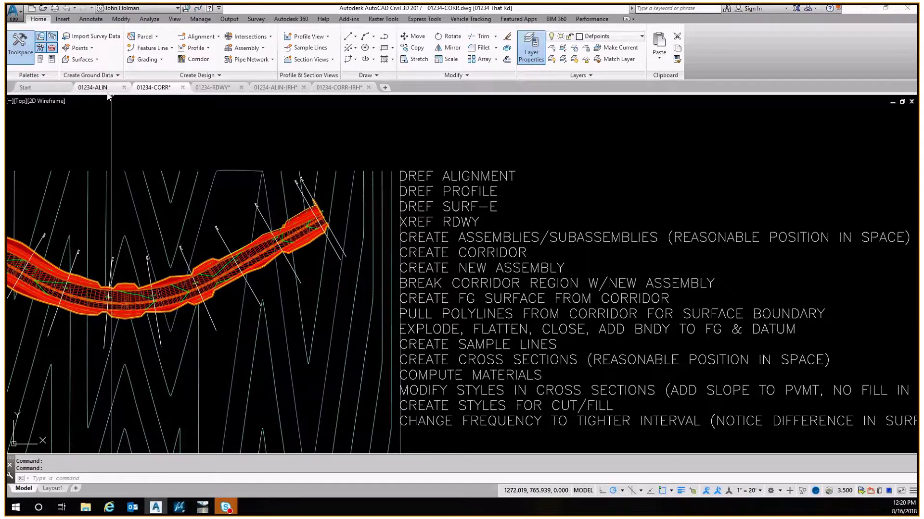
pyautogui.click(108, 90)
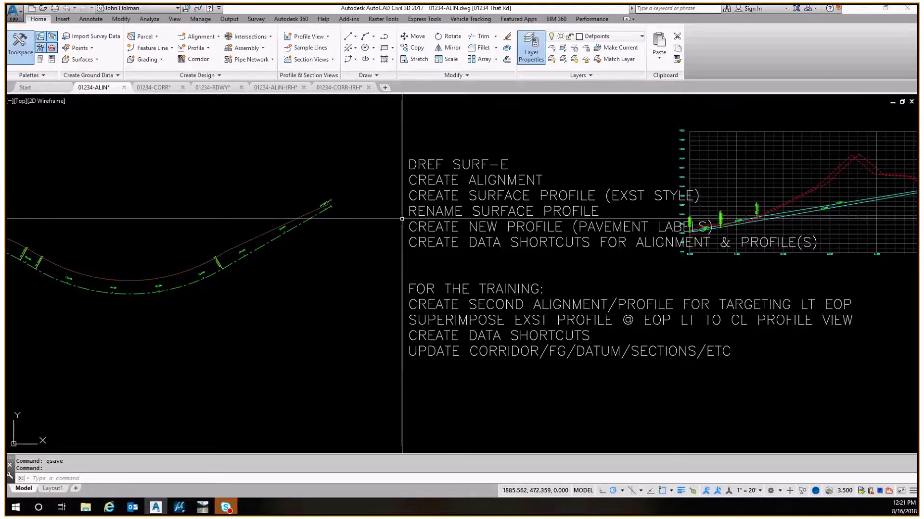
pyautogui.scroll(-2, 351, 209)
pyautogui.moveTo(403, 195); pyautogui.dragTo(319, 256, button='middle')
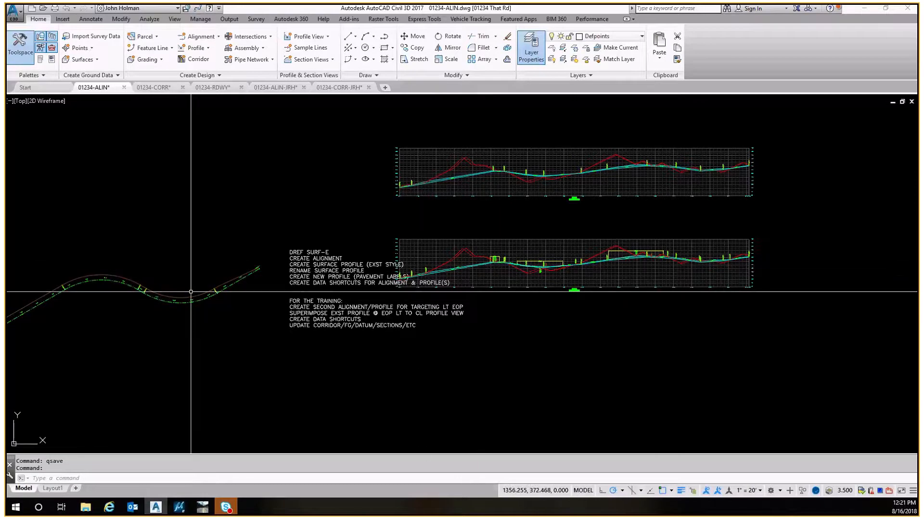
pyautogui.moveTo(224, 296)
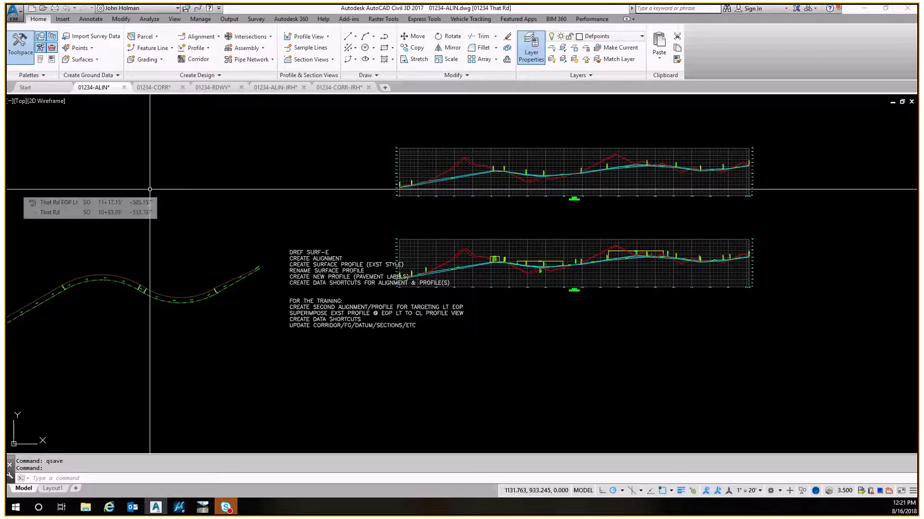
pyautogui.moveTo(150, 189)
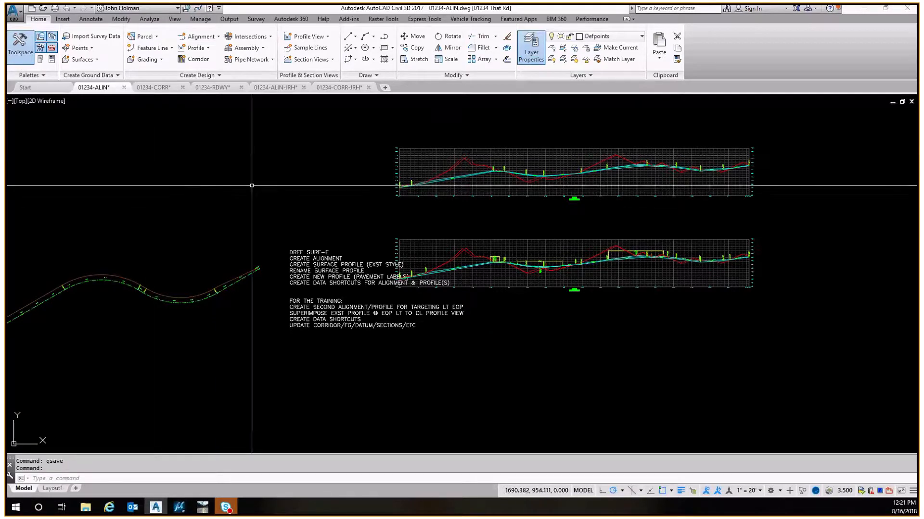
pyautogui.click(152, 88)
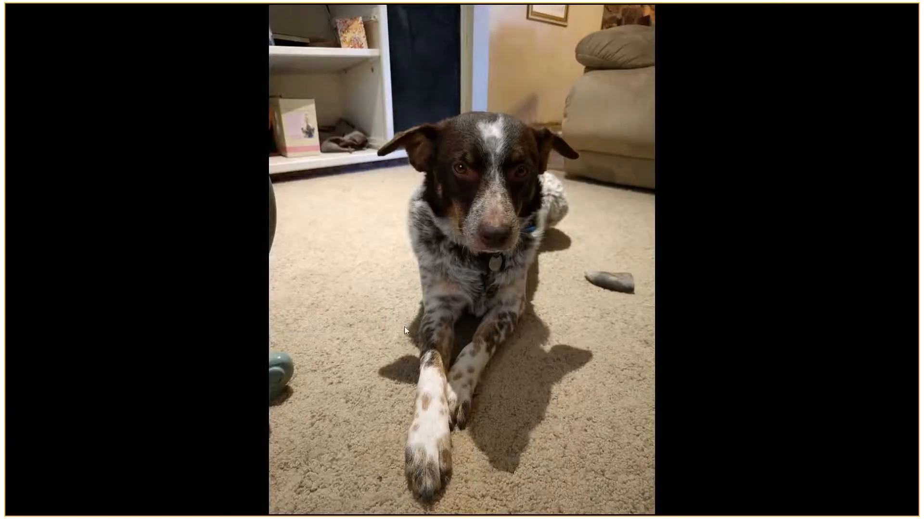
pyautogui.rightClick(292, 207)
pyautogui.click(339, 297)
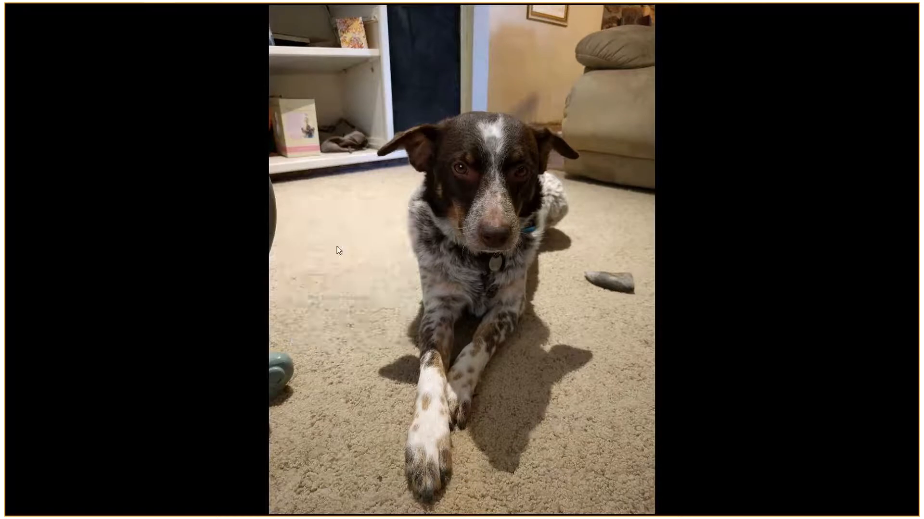